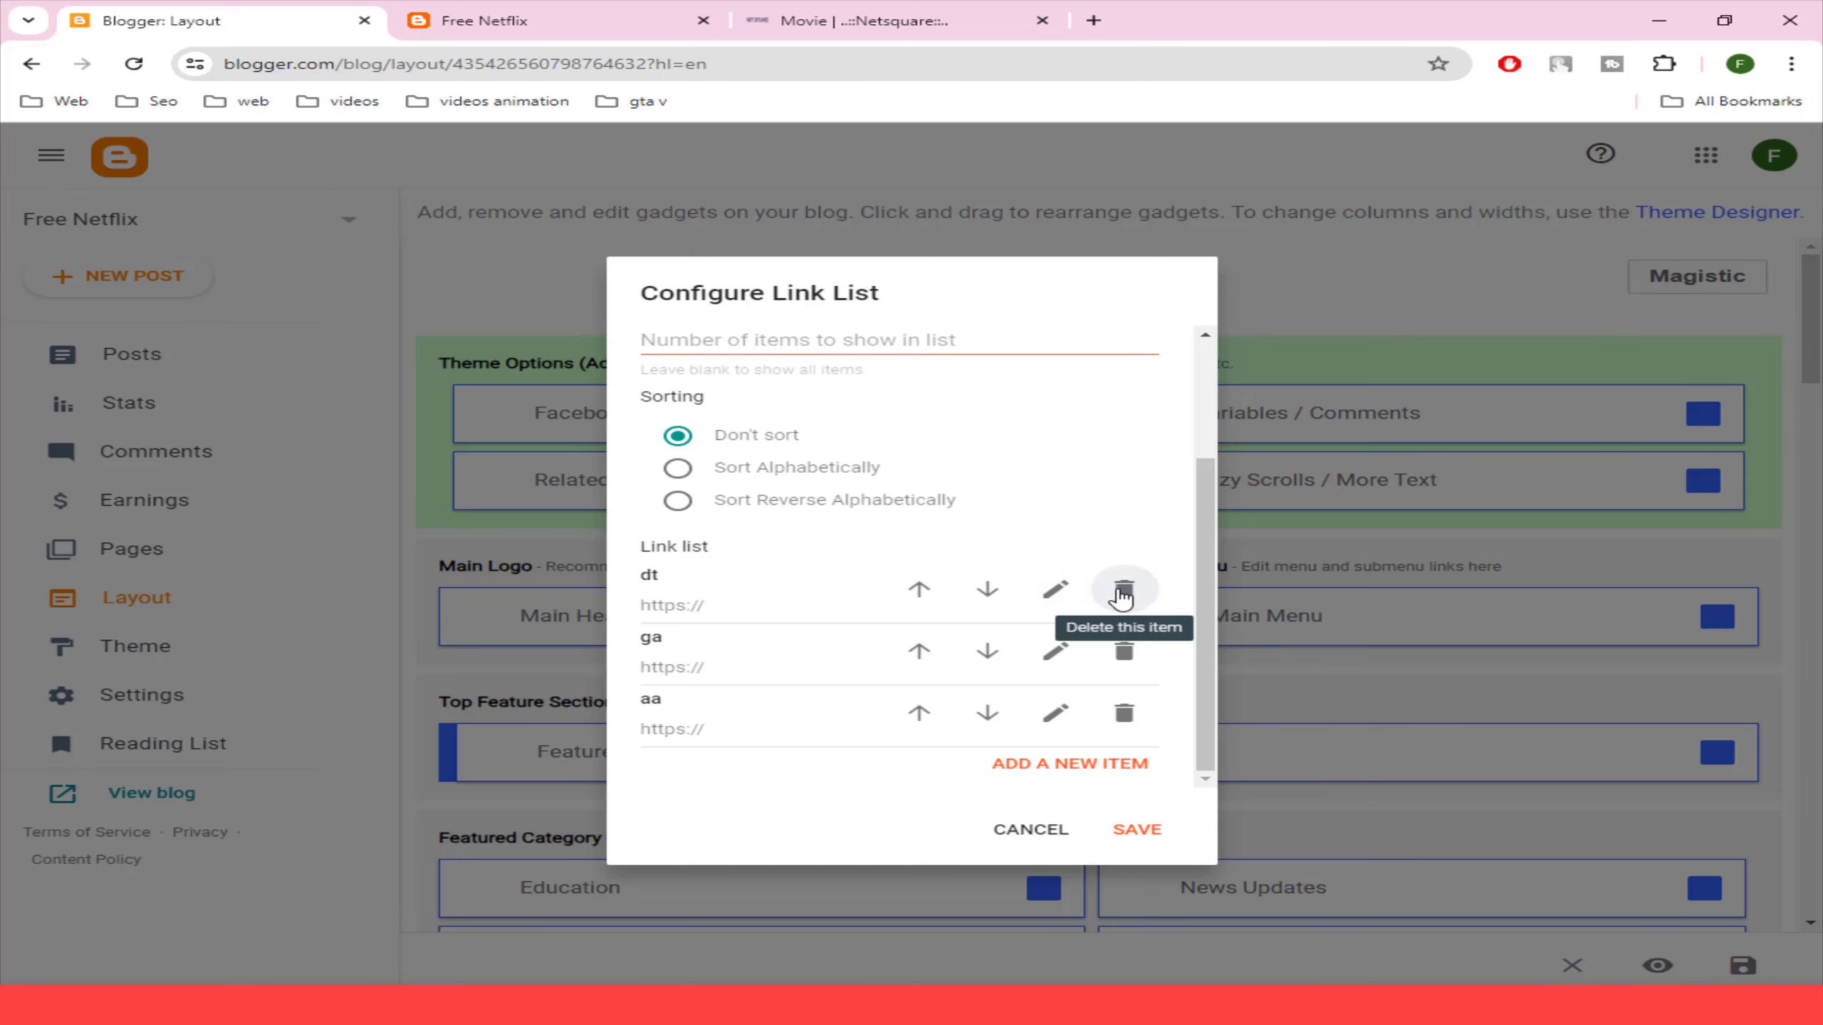
- Examine the sample blog's navigation menu, viewing its Photoshop and Blogger Course pages and its home page
left_click(470, 25)
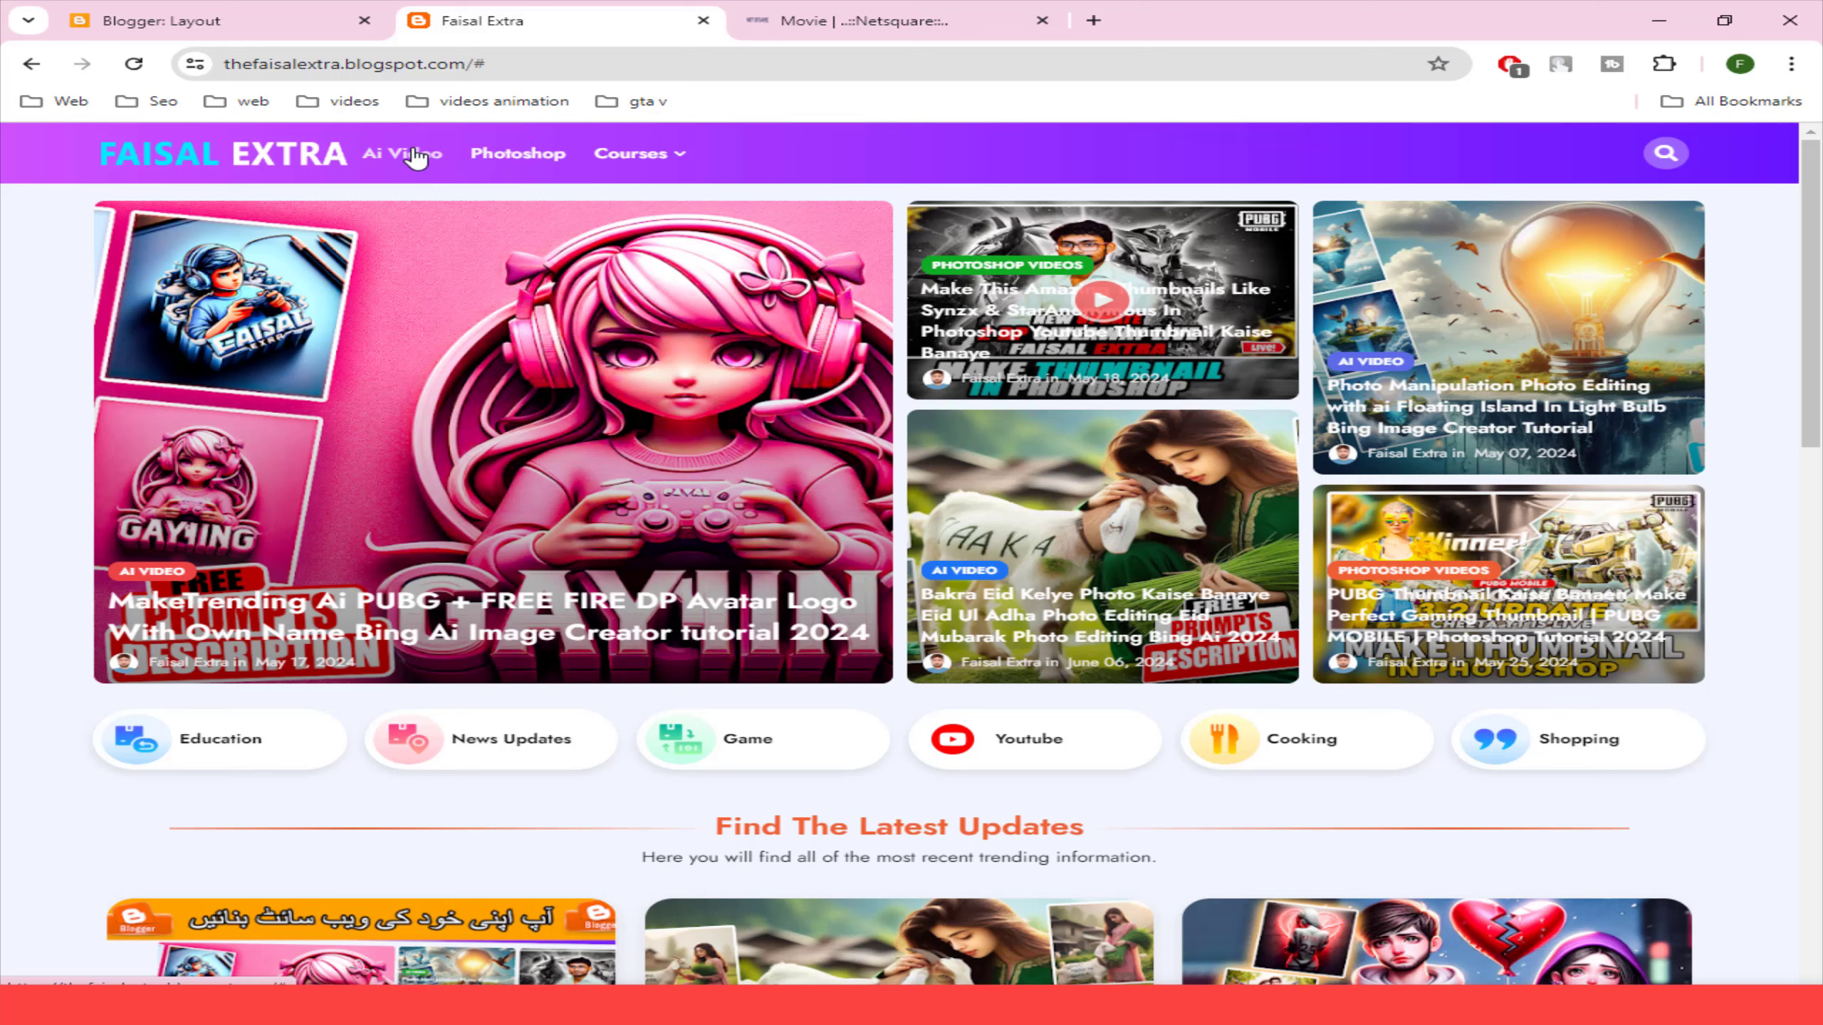
left_click(493, 155)
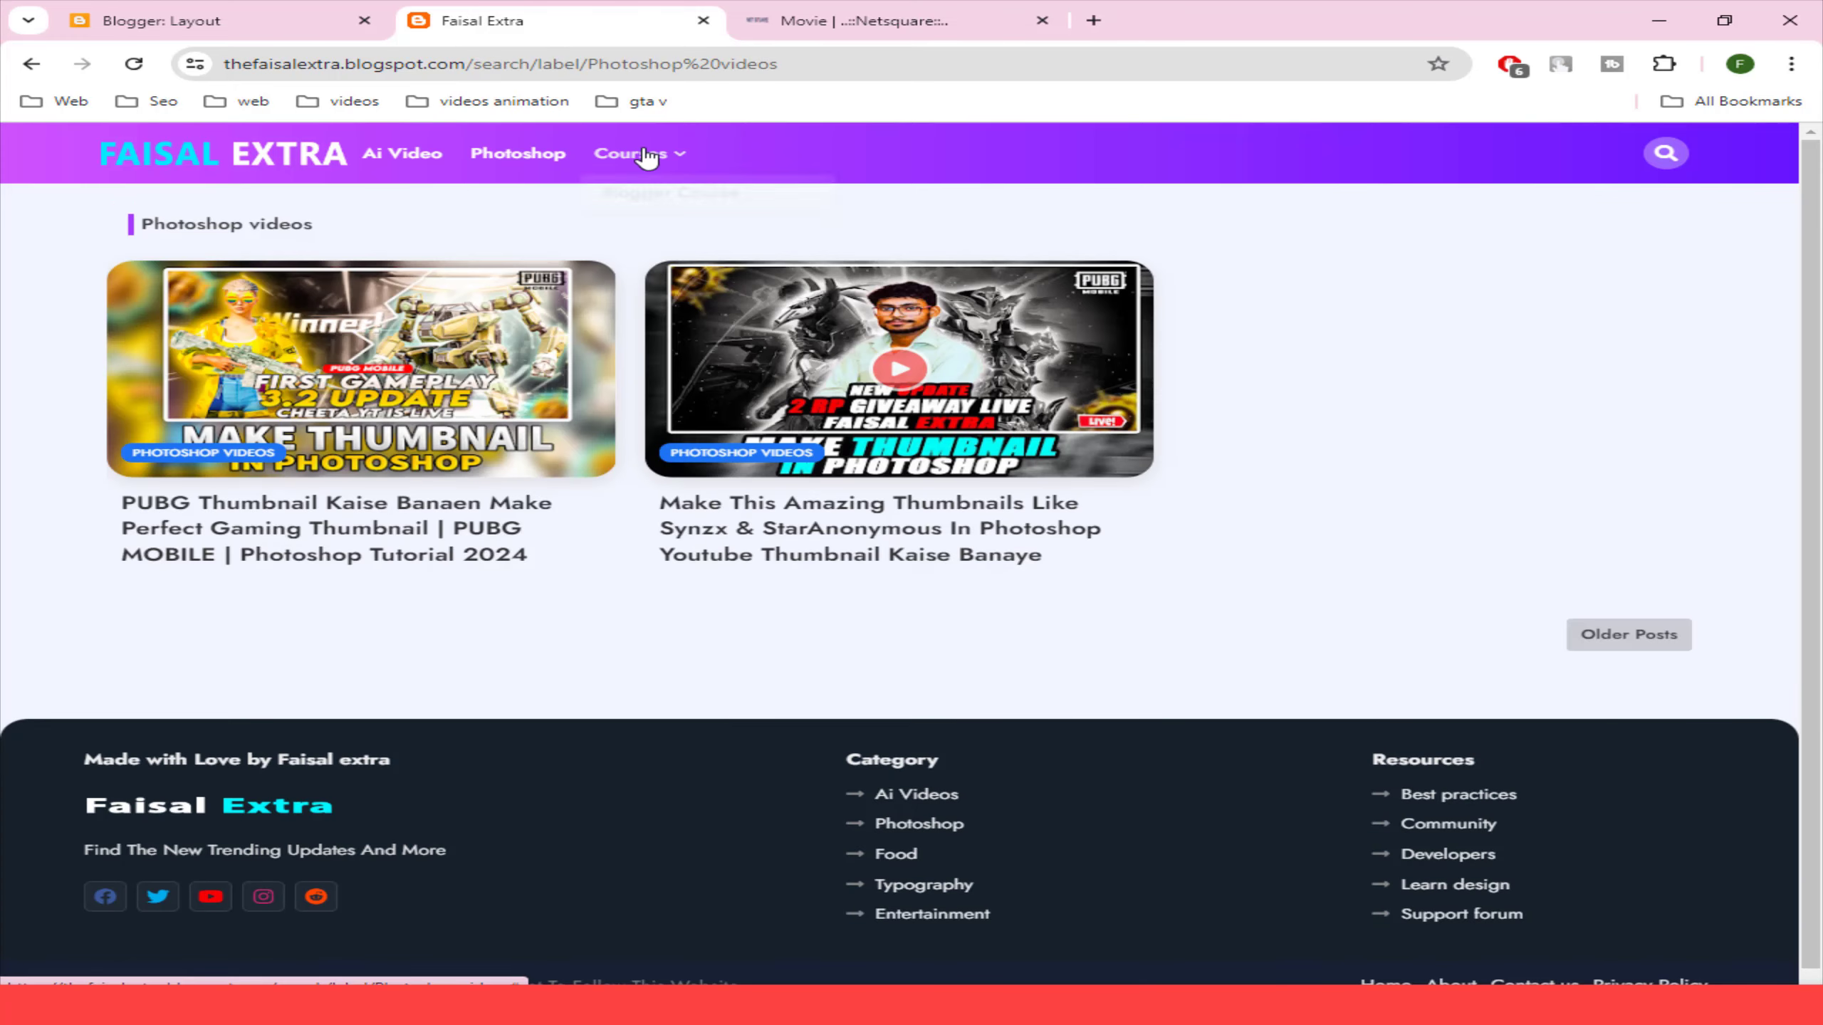
left_click(654, 155)
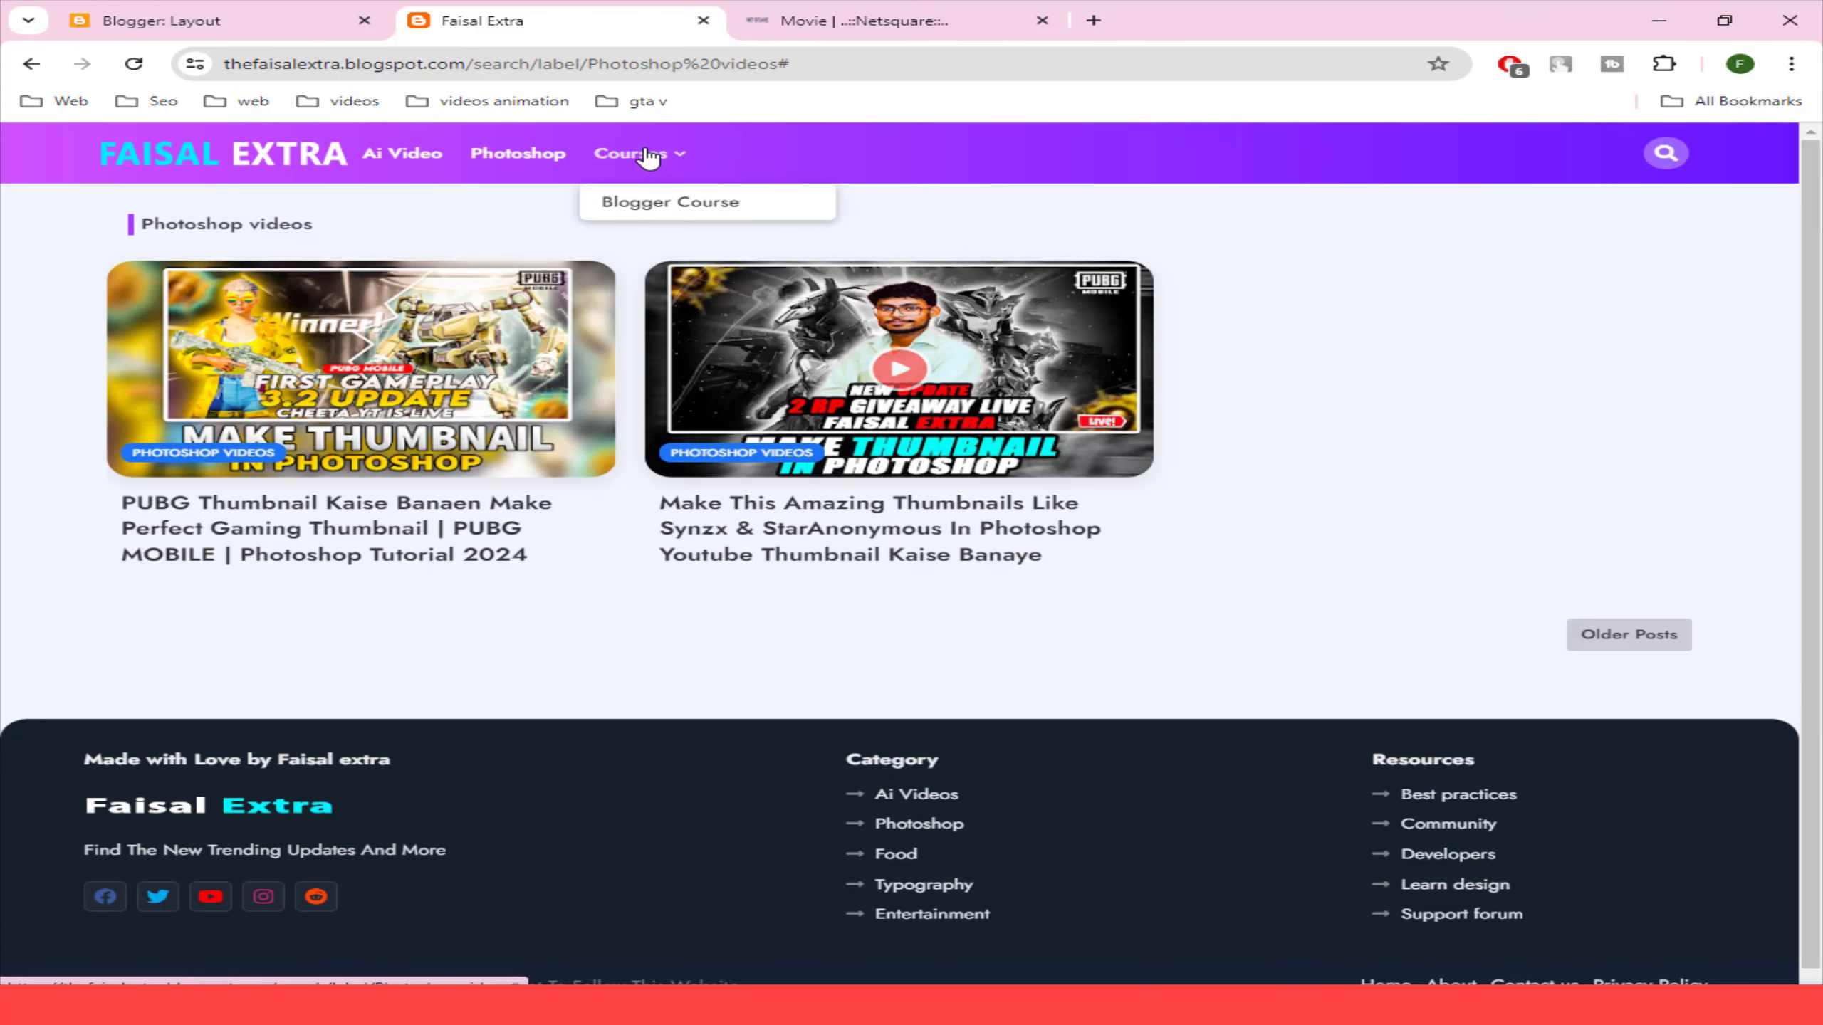
left_click(639, 197)
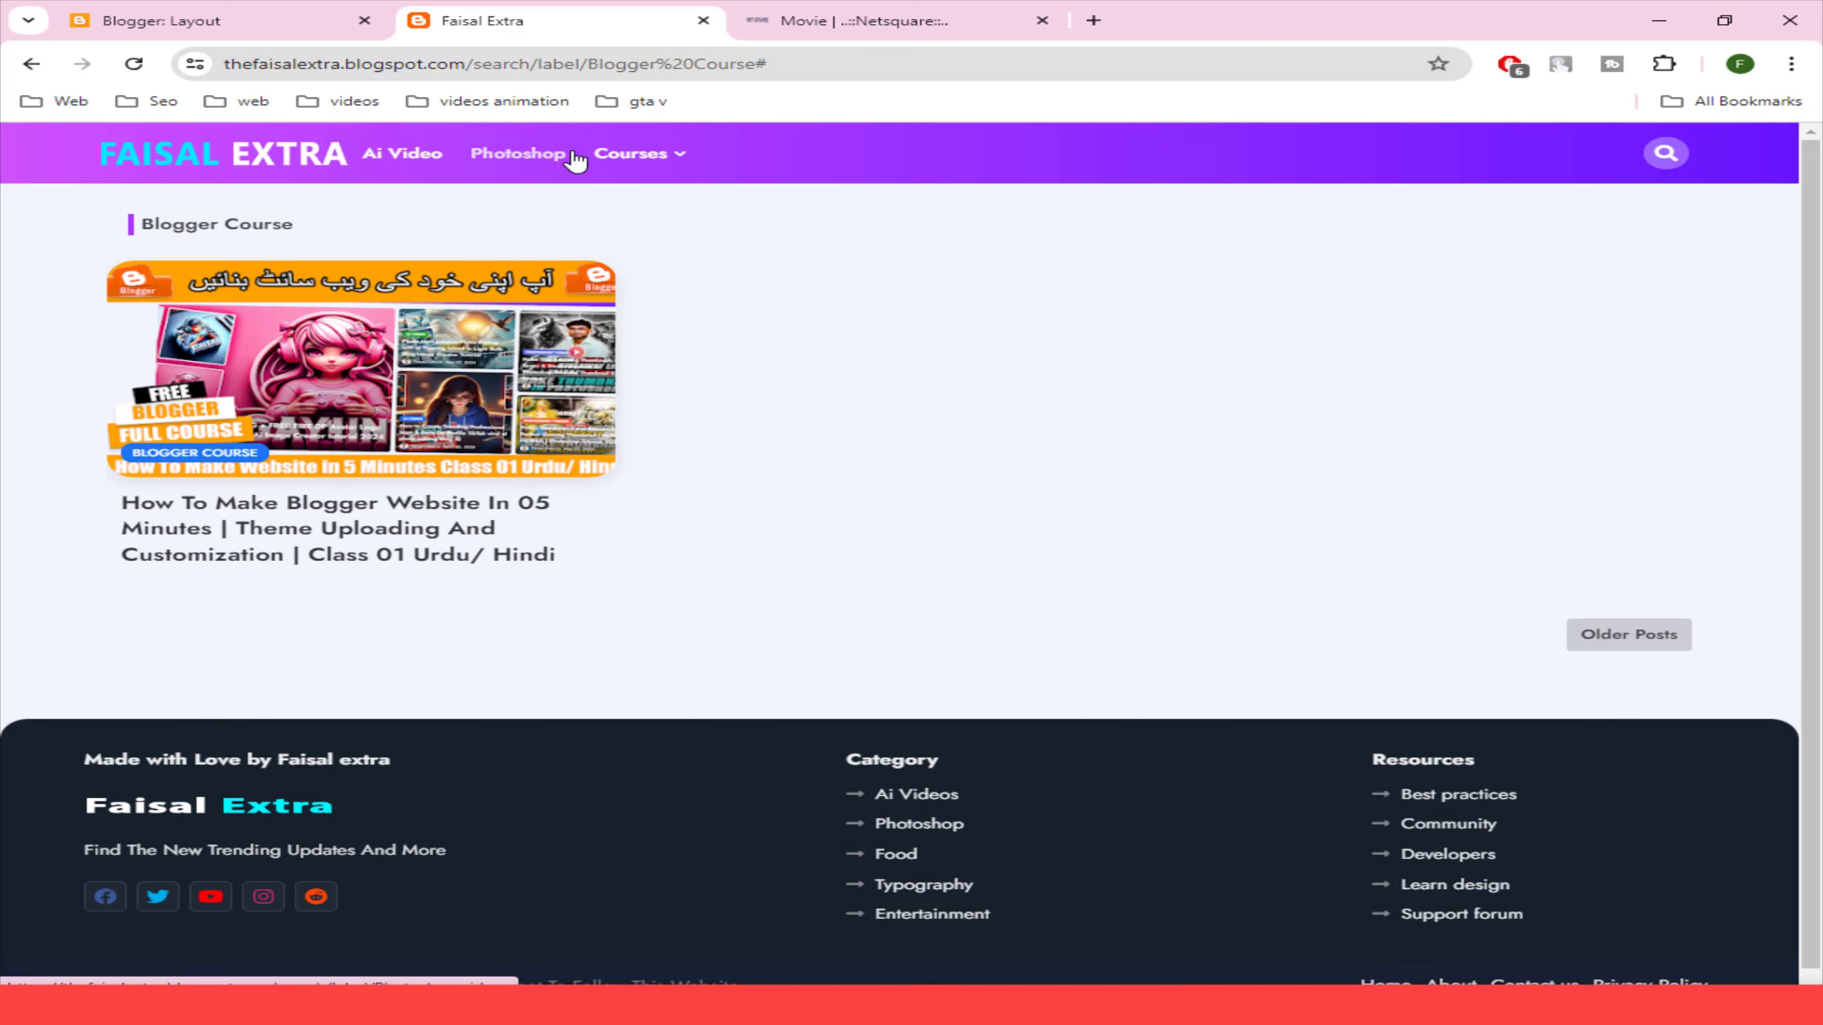
left_click(270, 158)
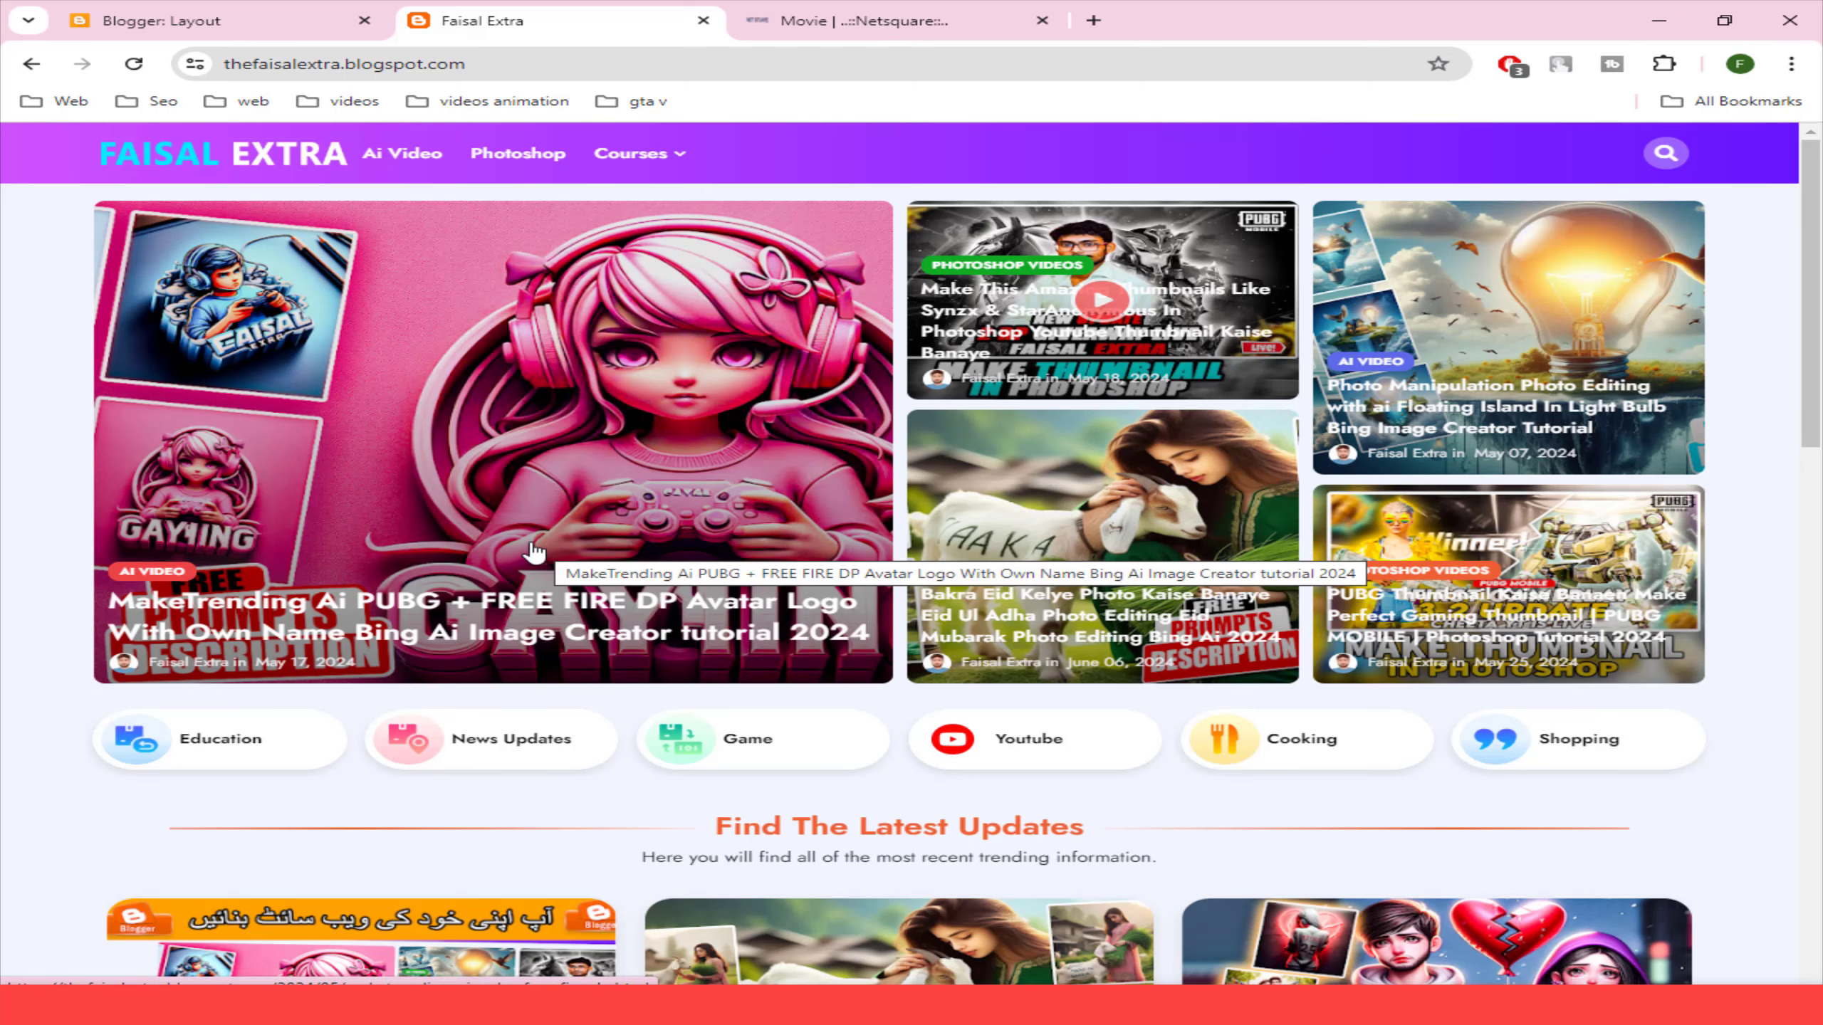
scroll(502, 545, "down", 3)
scroll(467, 535, "down", 4)
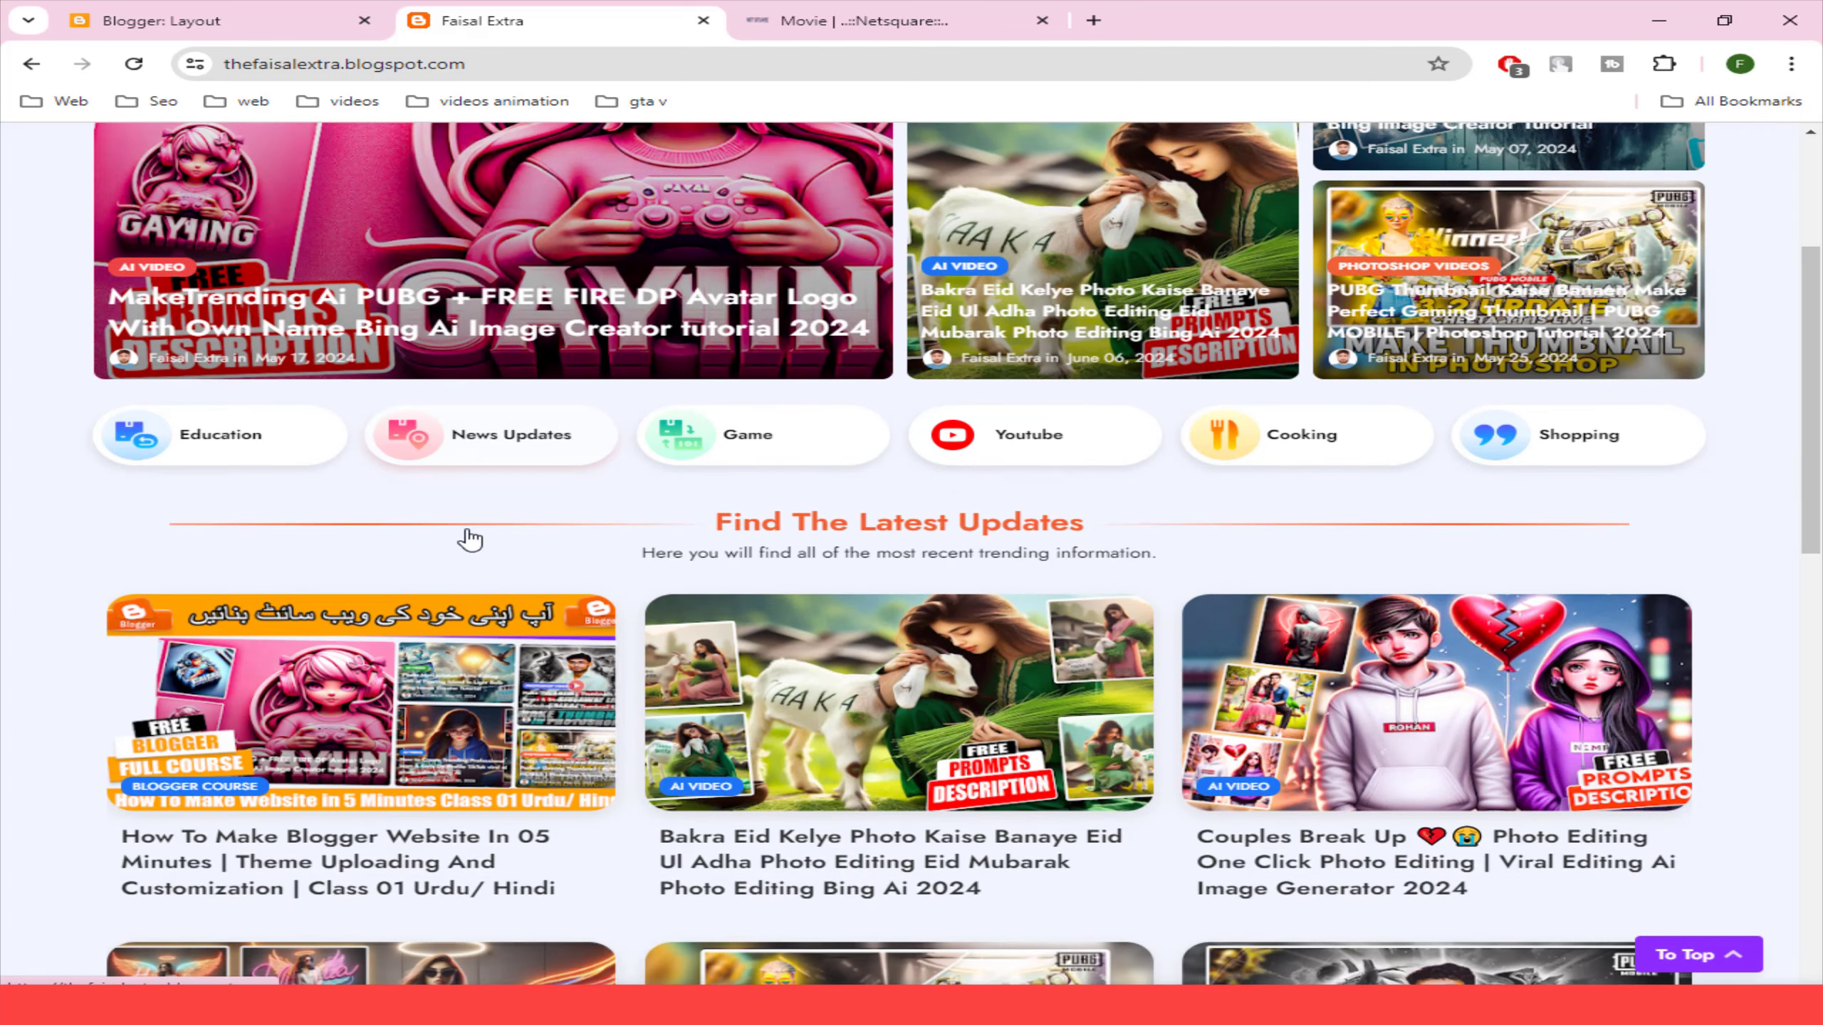
scroll(467, 524, "up", 7)
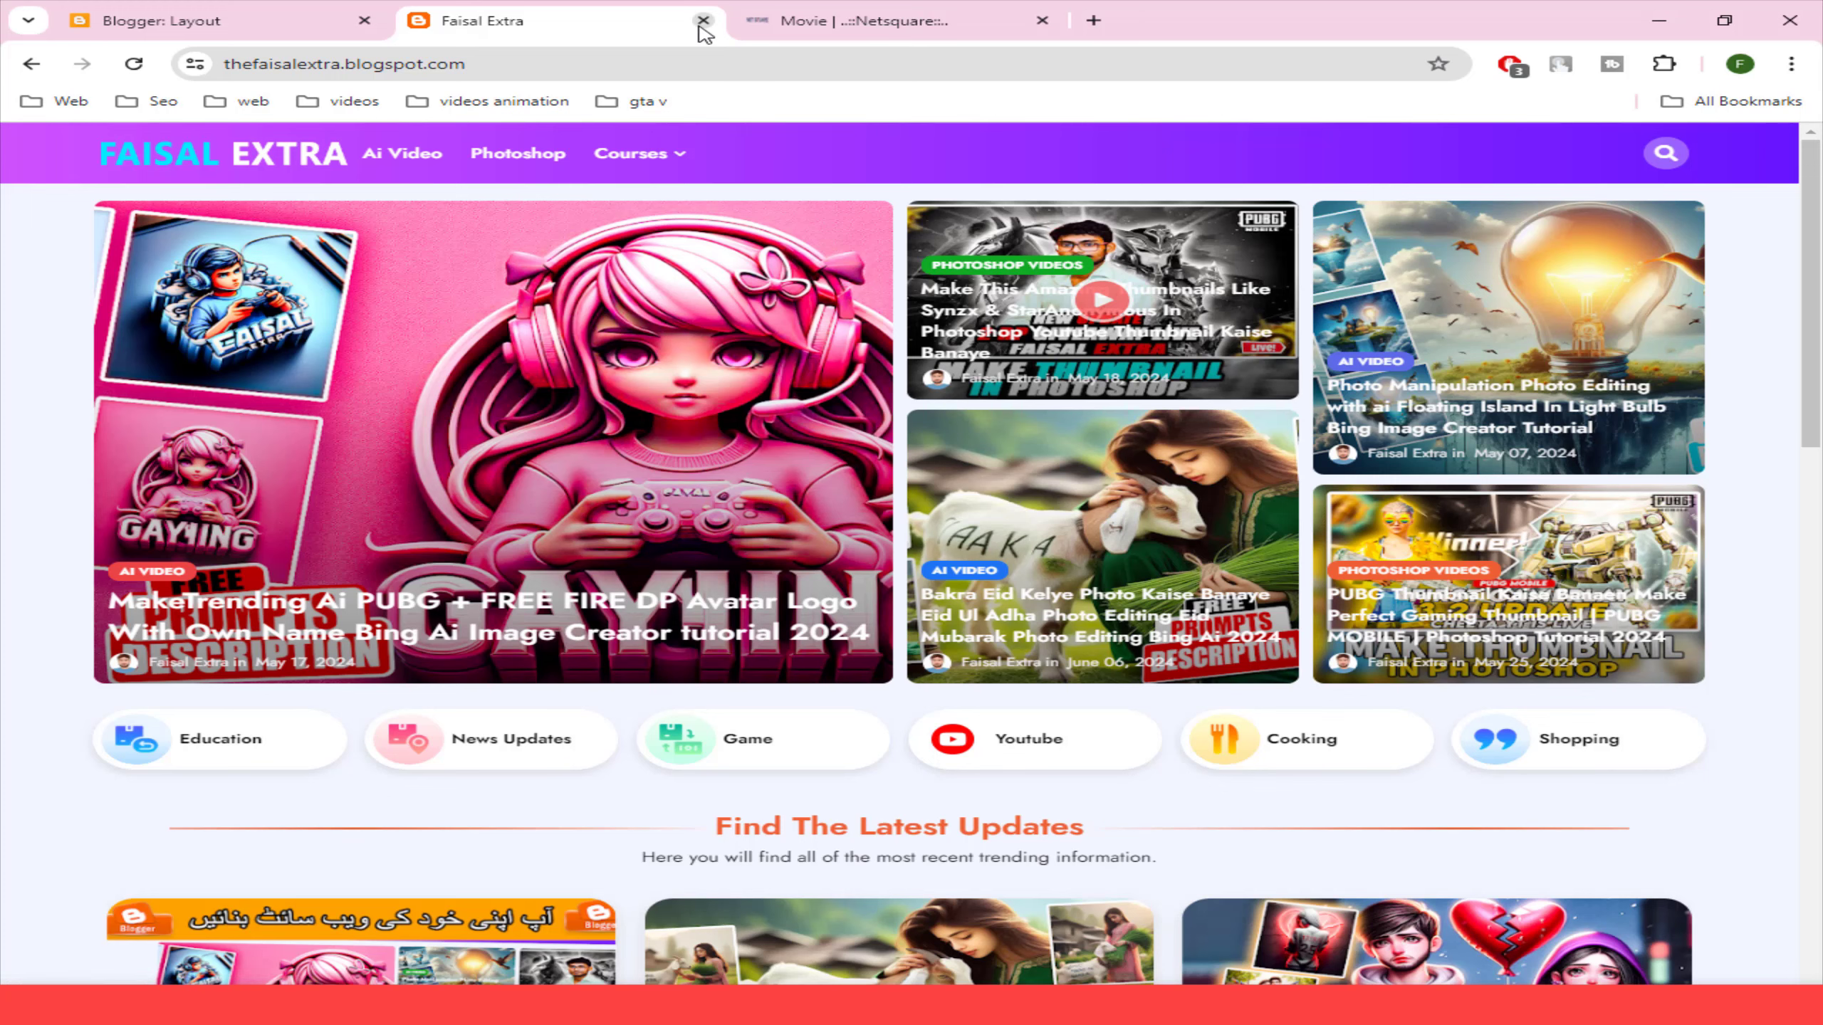
- Return to the Blogger layout page and close the two other website tabs
key("ctrl+shift+Tab")
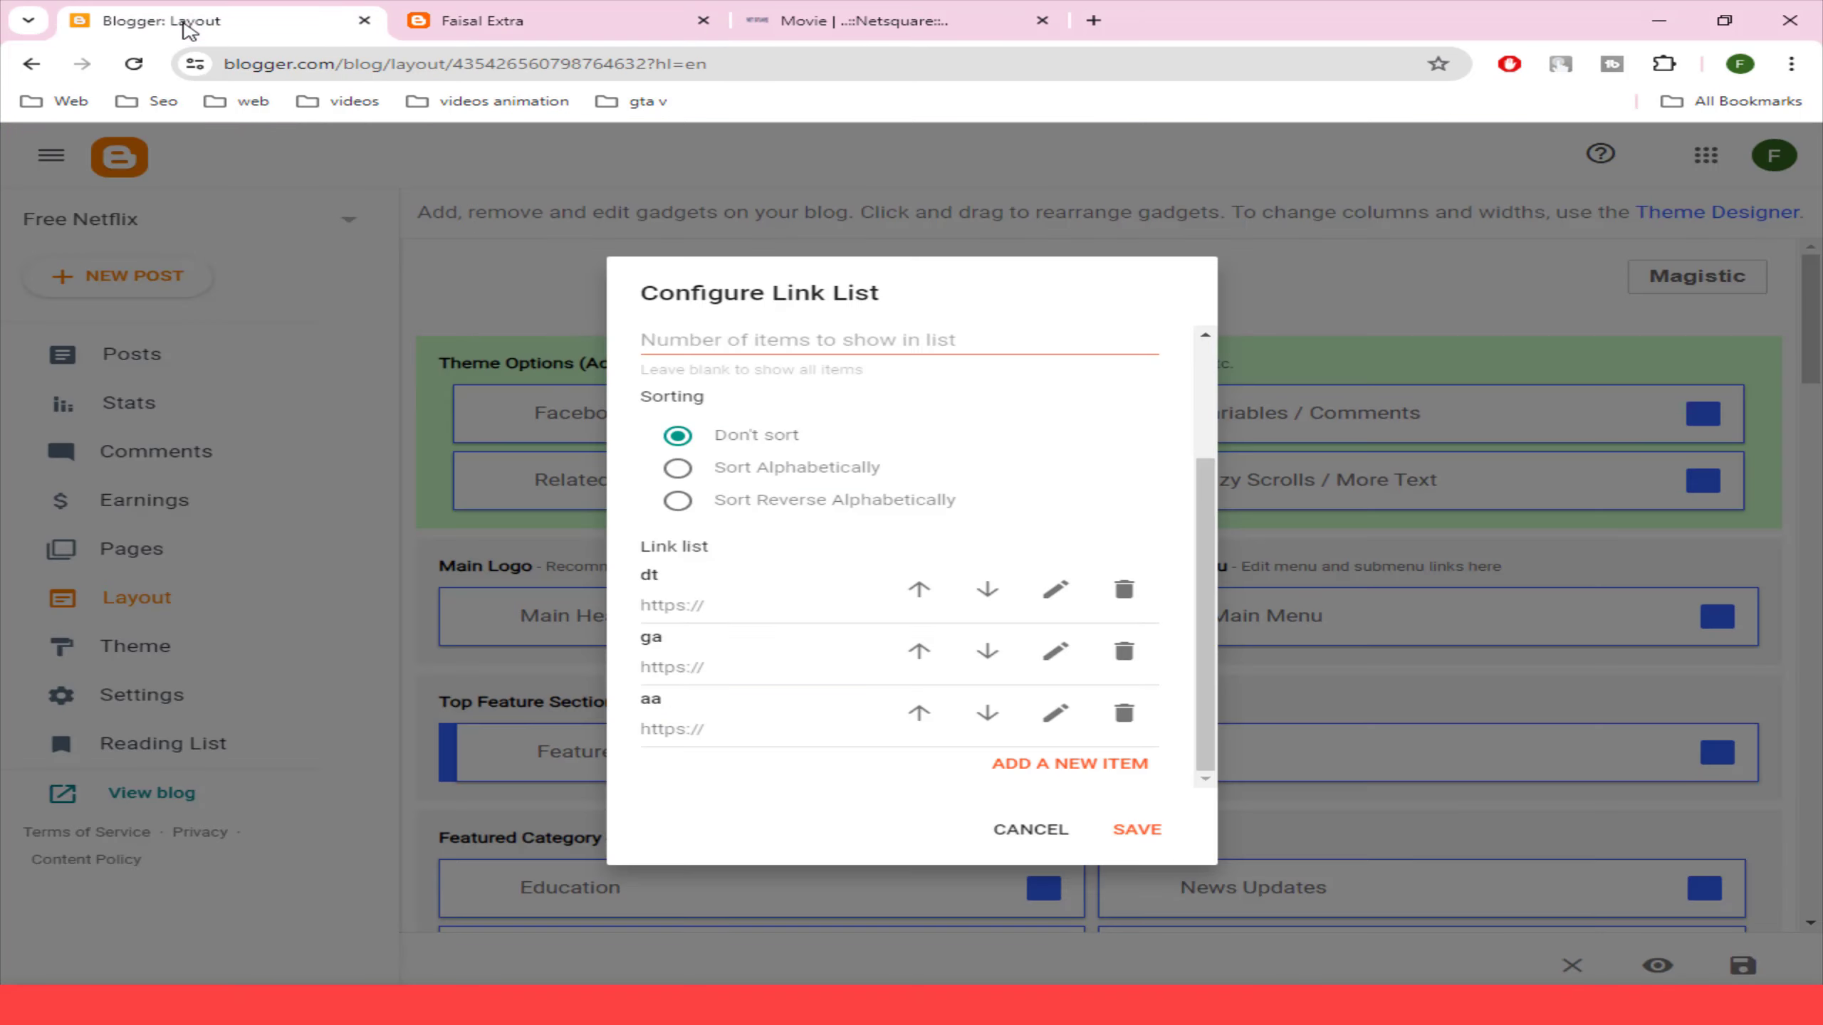
left_click(703, 20)
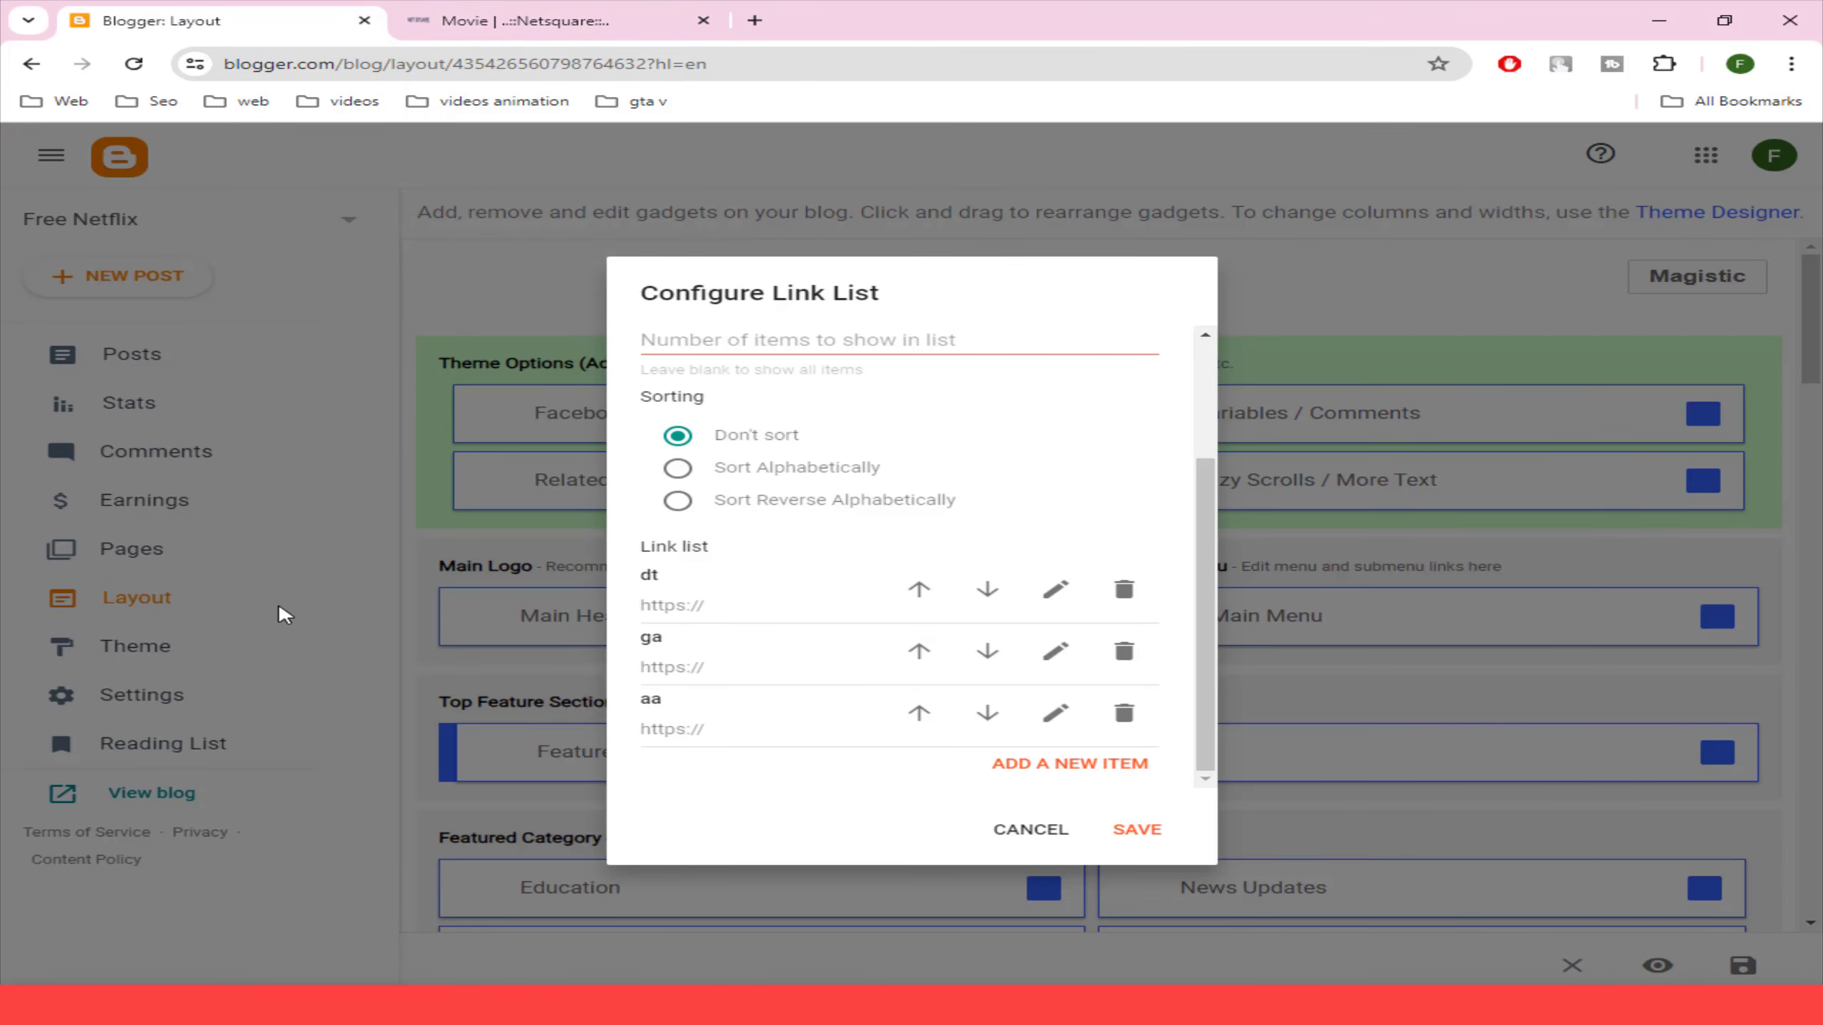
left_click(704, 20)
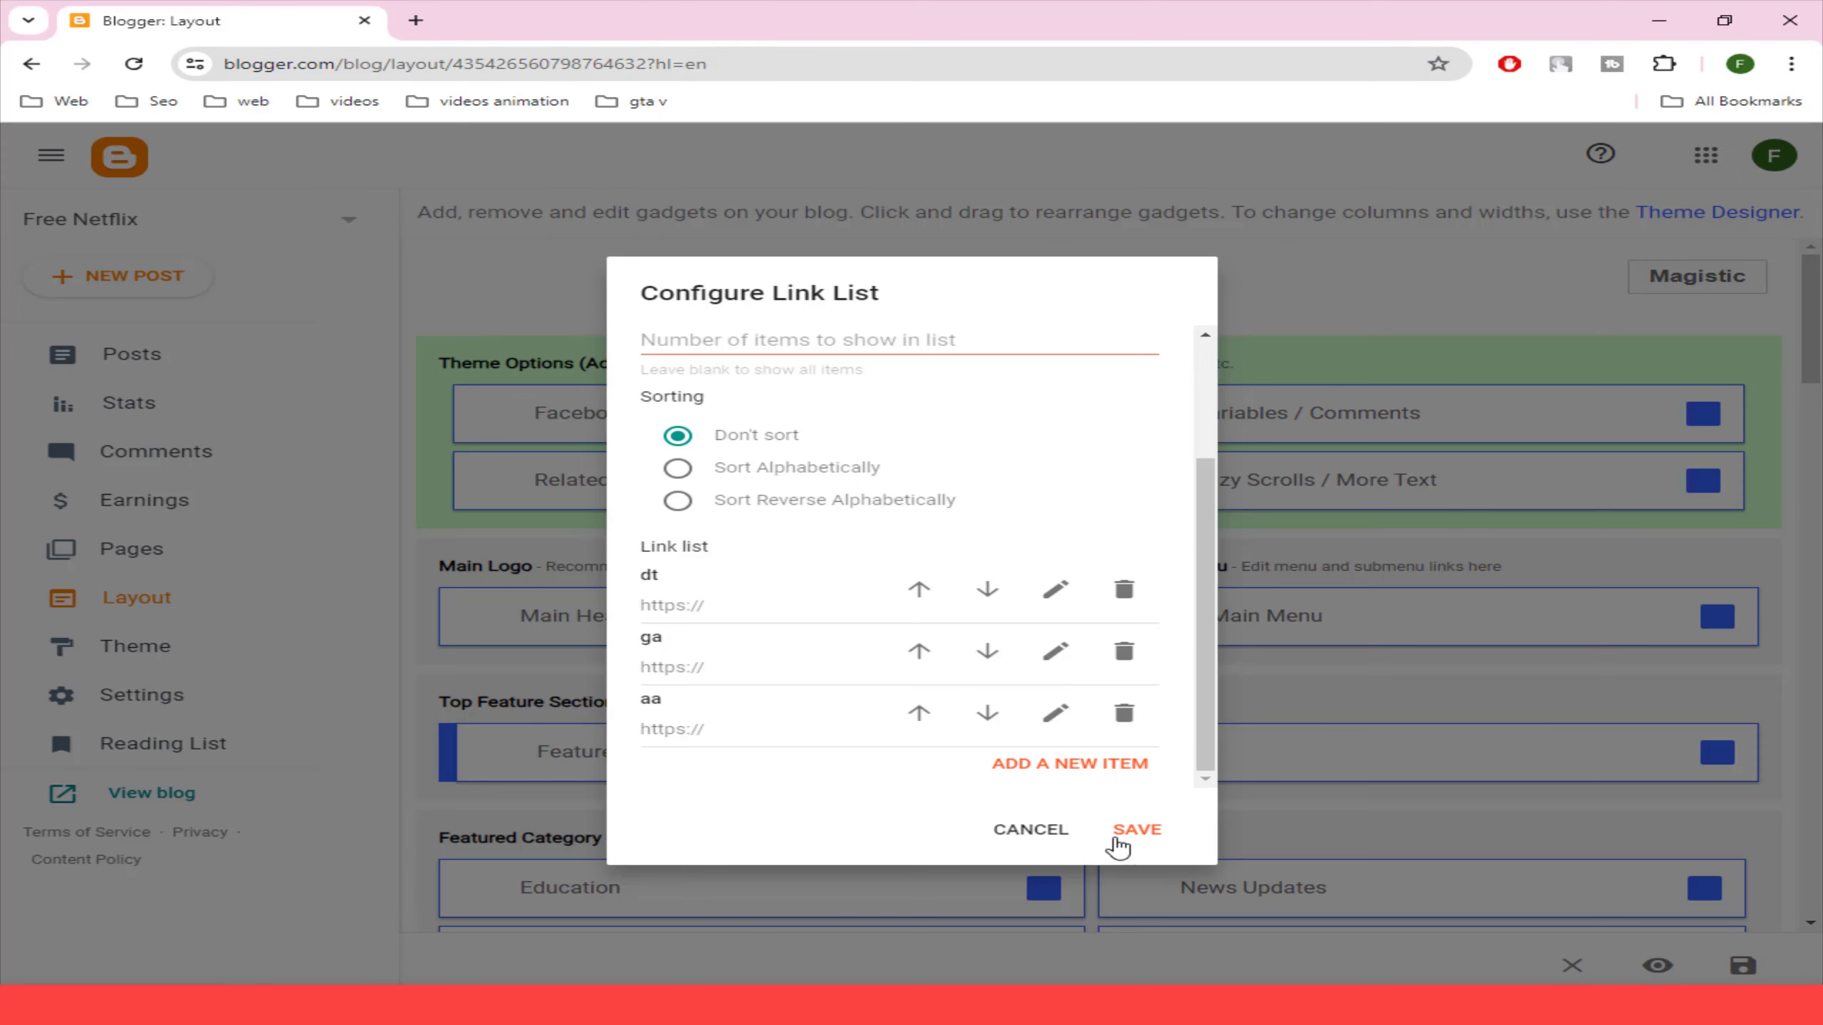
- Dismiss the link list settings without saving and view the Free Netflix blog in a new tab
left_click(1040, 834)
left_click(151, 792)
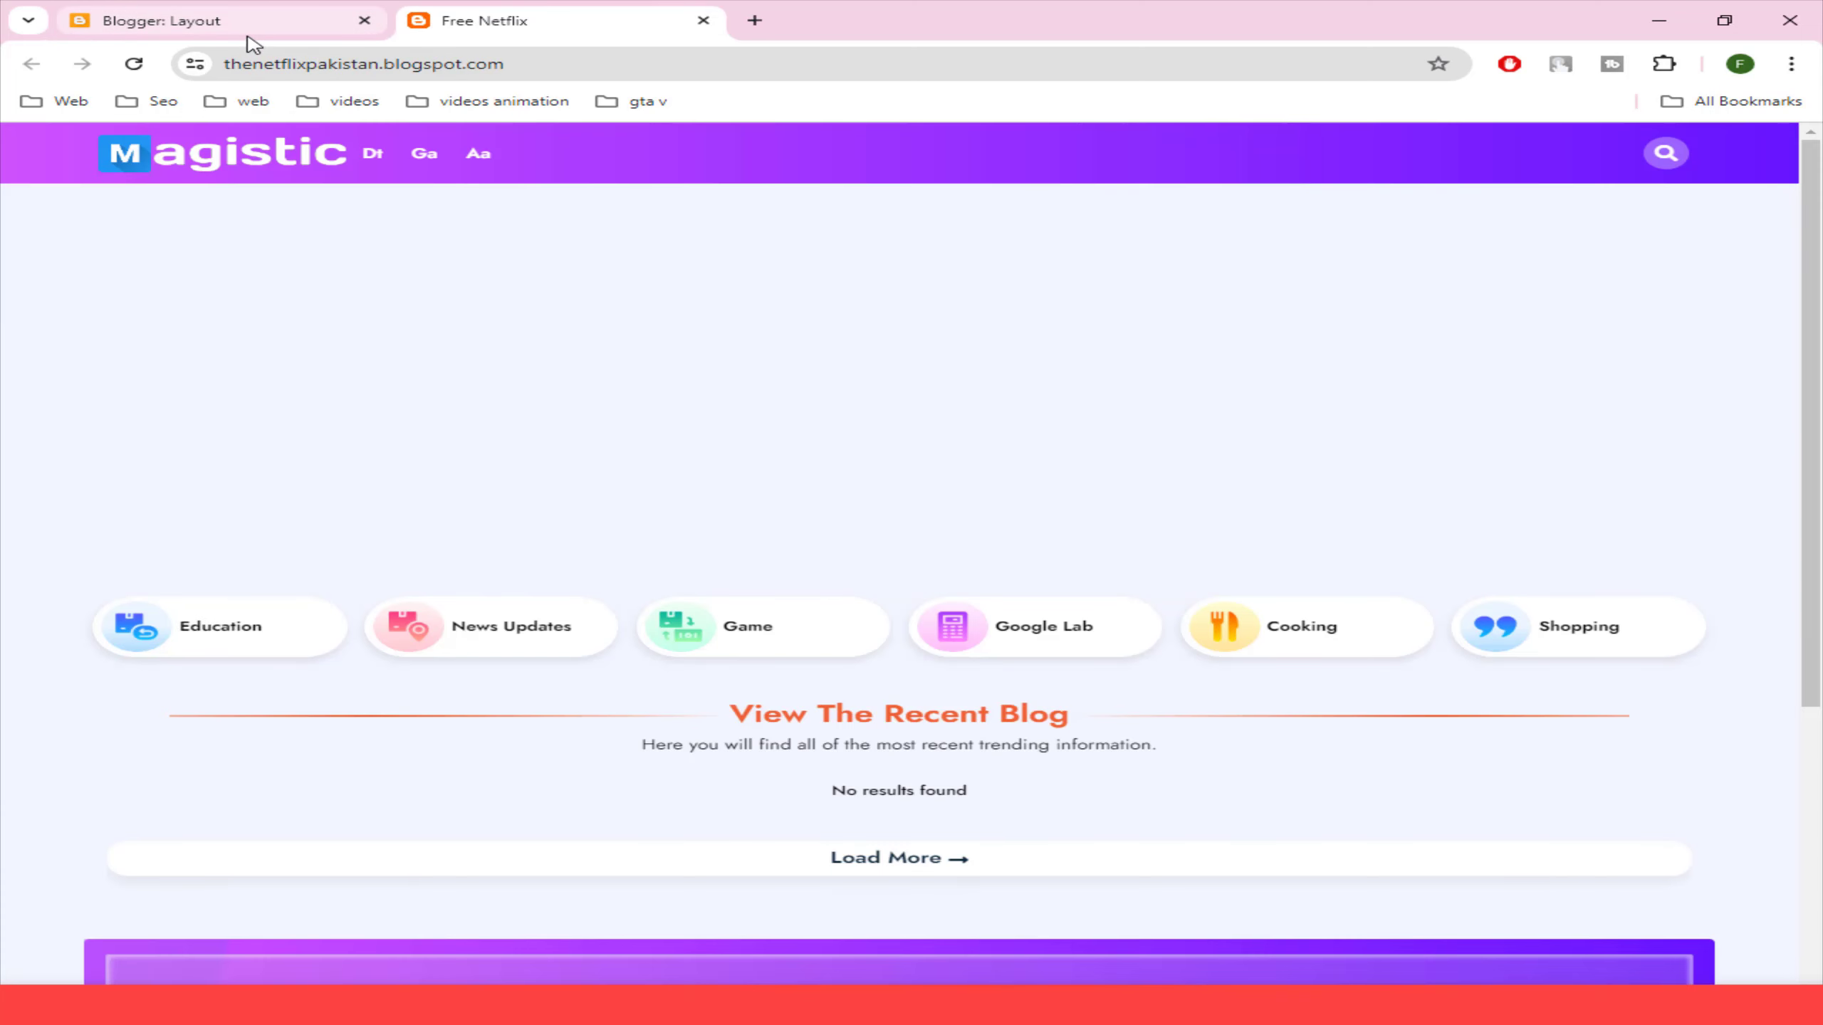
left_click(265, 24)
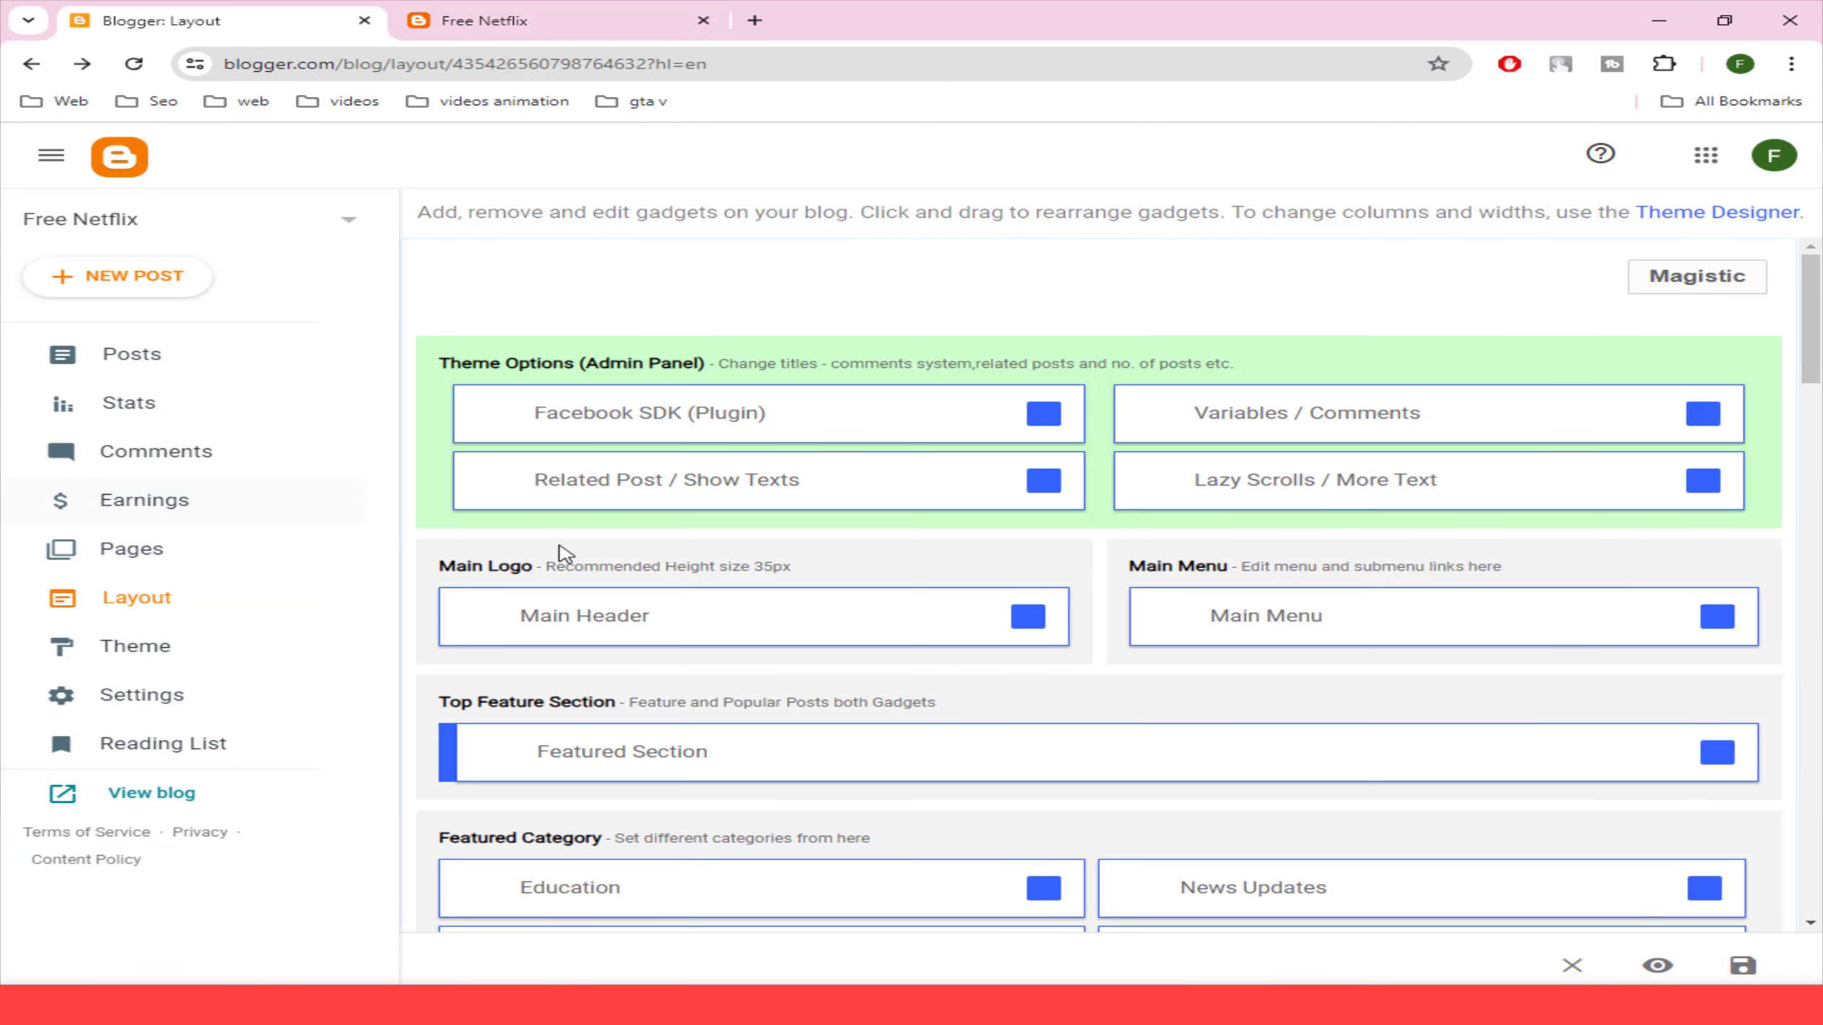
- Delete the dt, ga and aa links from the Main Menu gadget and save it
left_click(1715, 622)
scroll(906, 594, "down", 3)
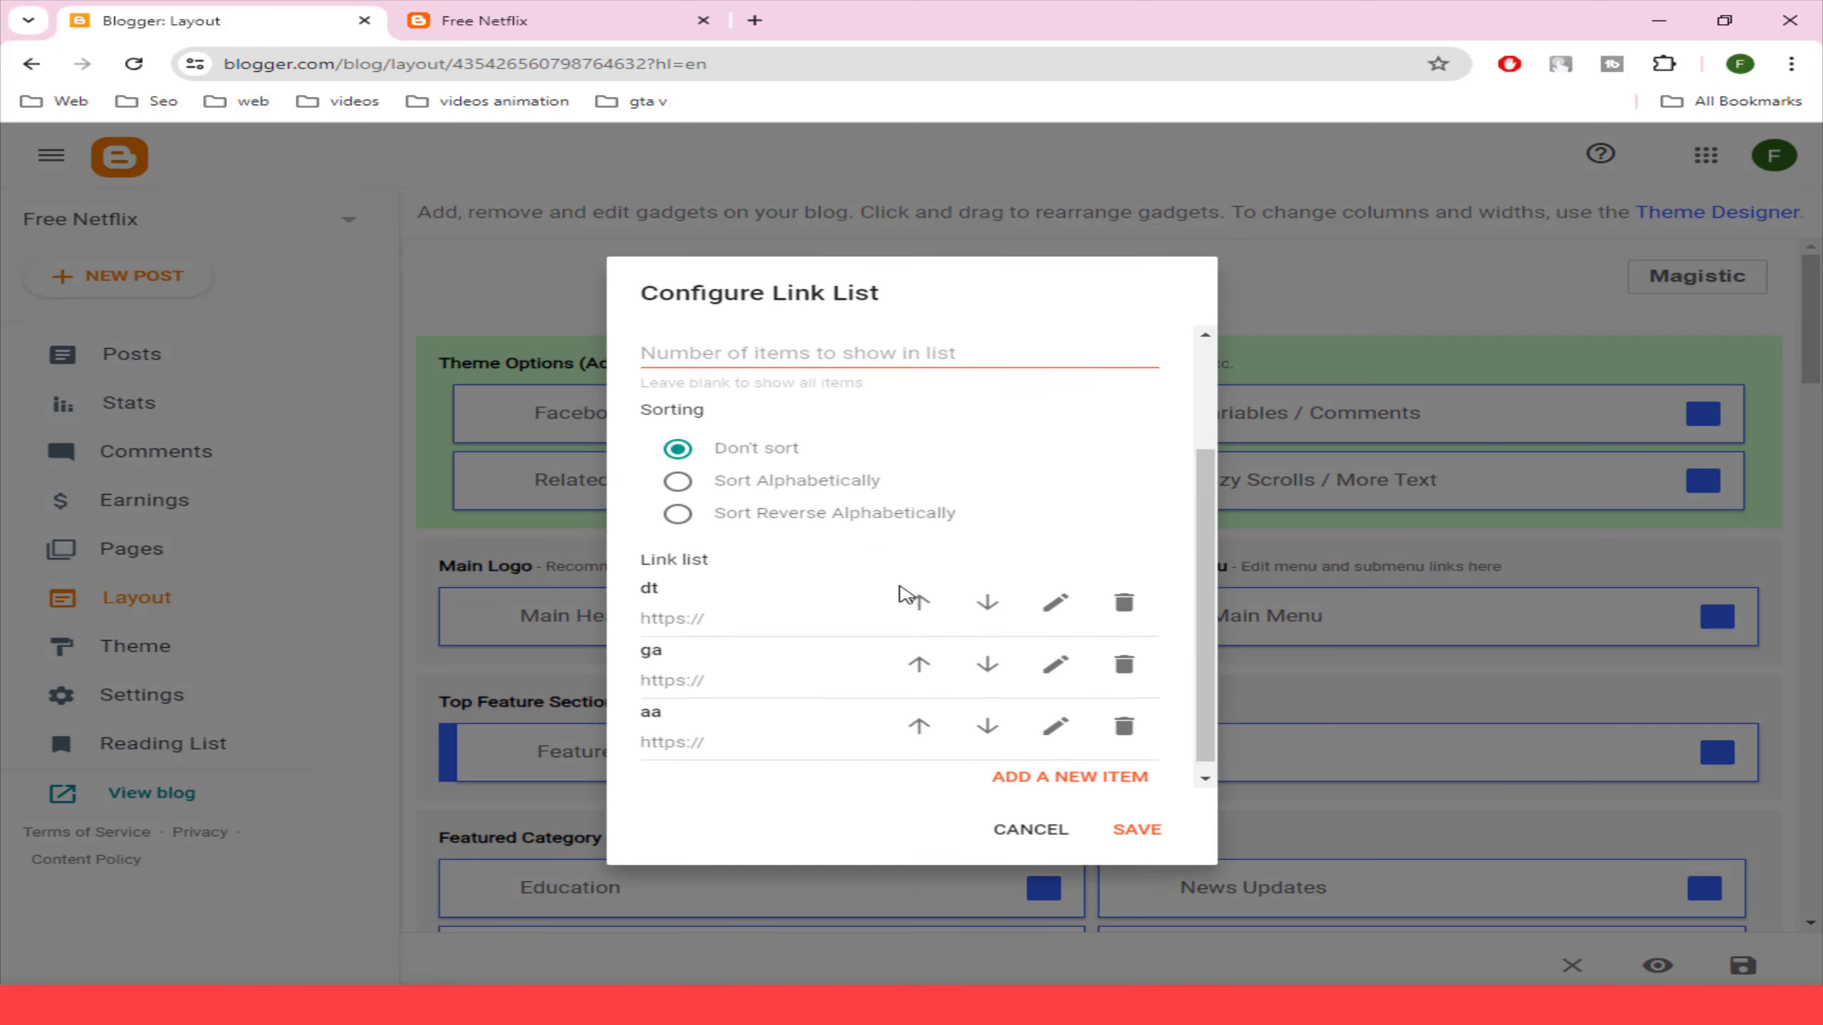
left_click(1125, 596)
left_click(1124, 651)
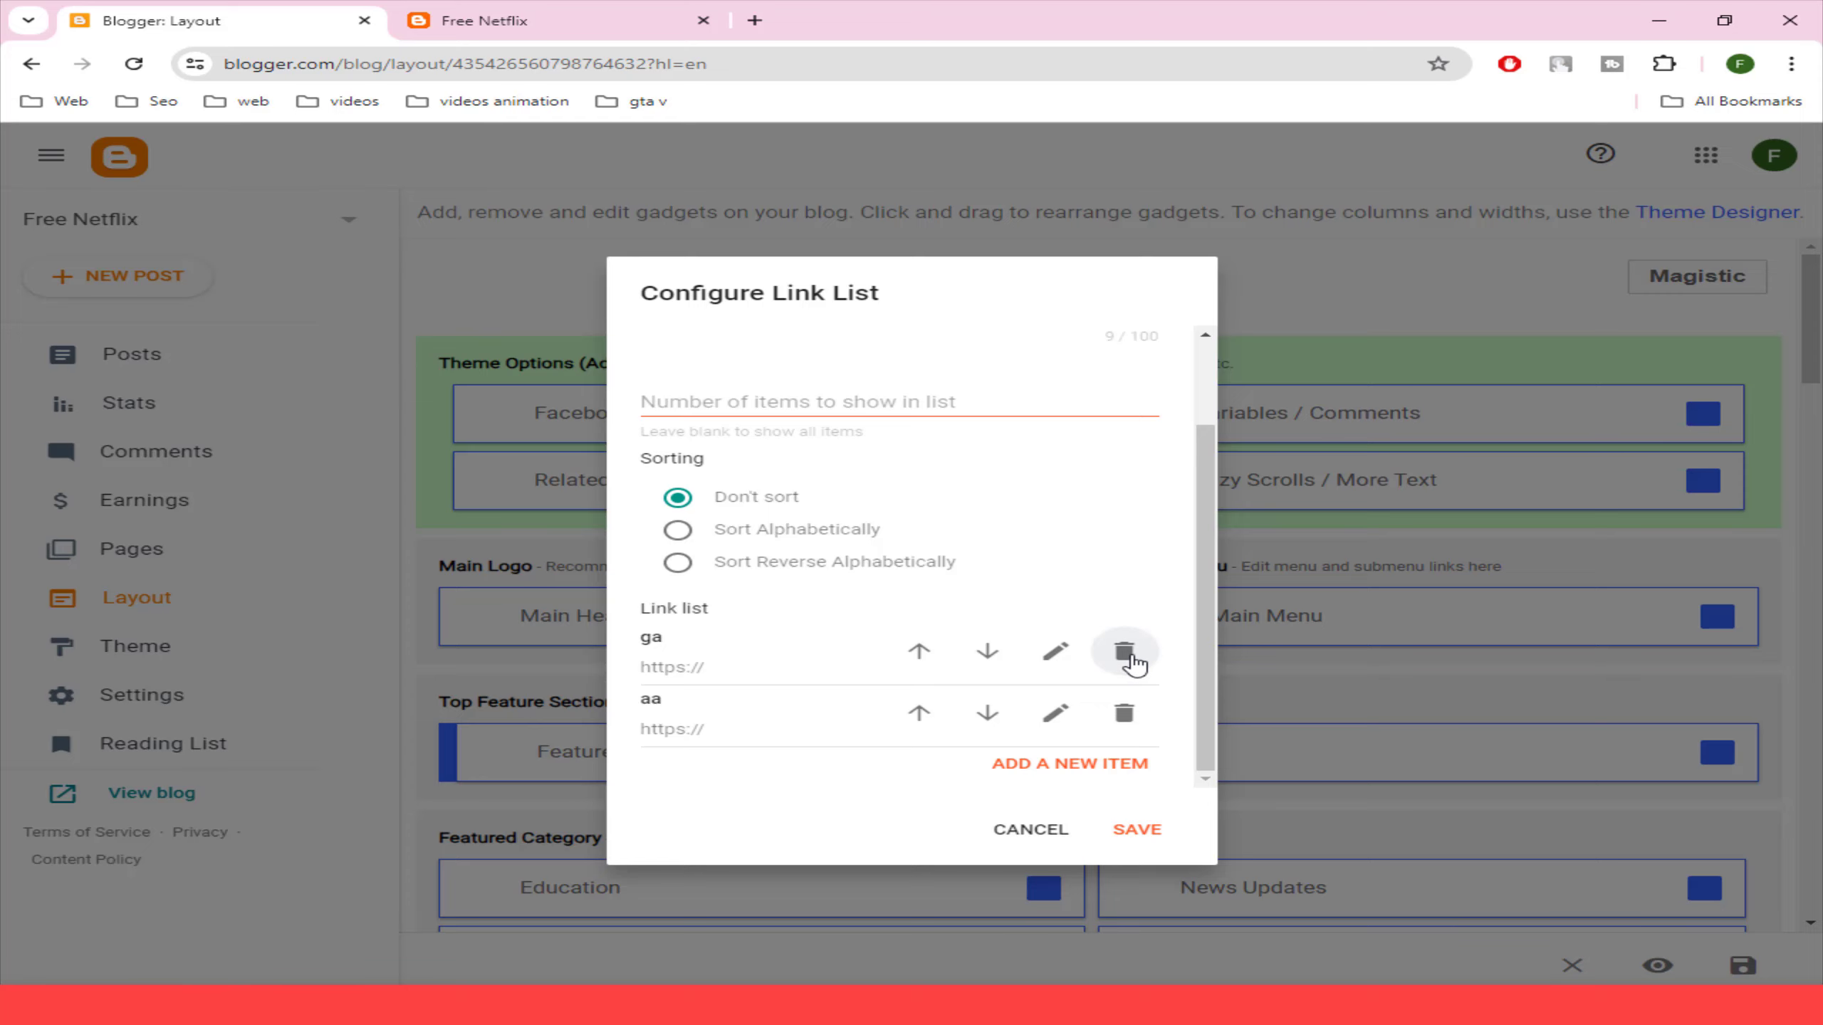
left_click(1124, 707)
left_click(1125, 824)
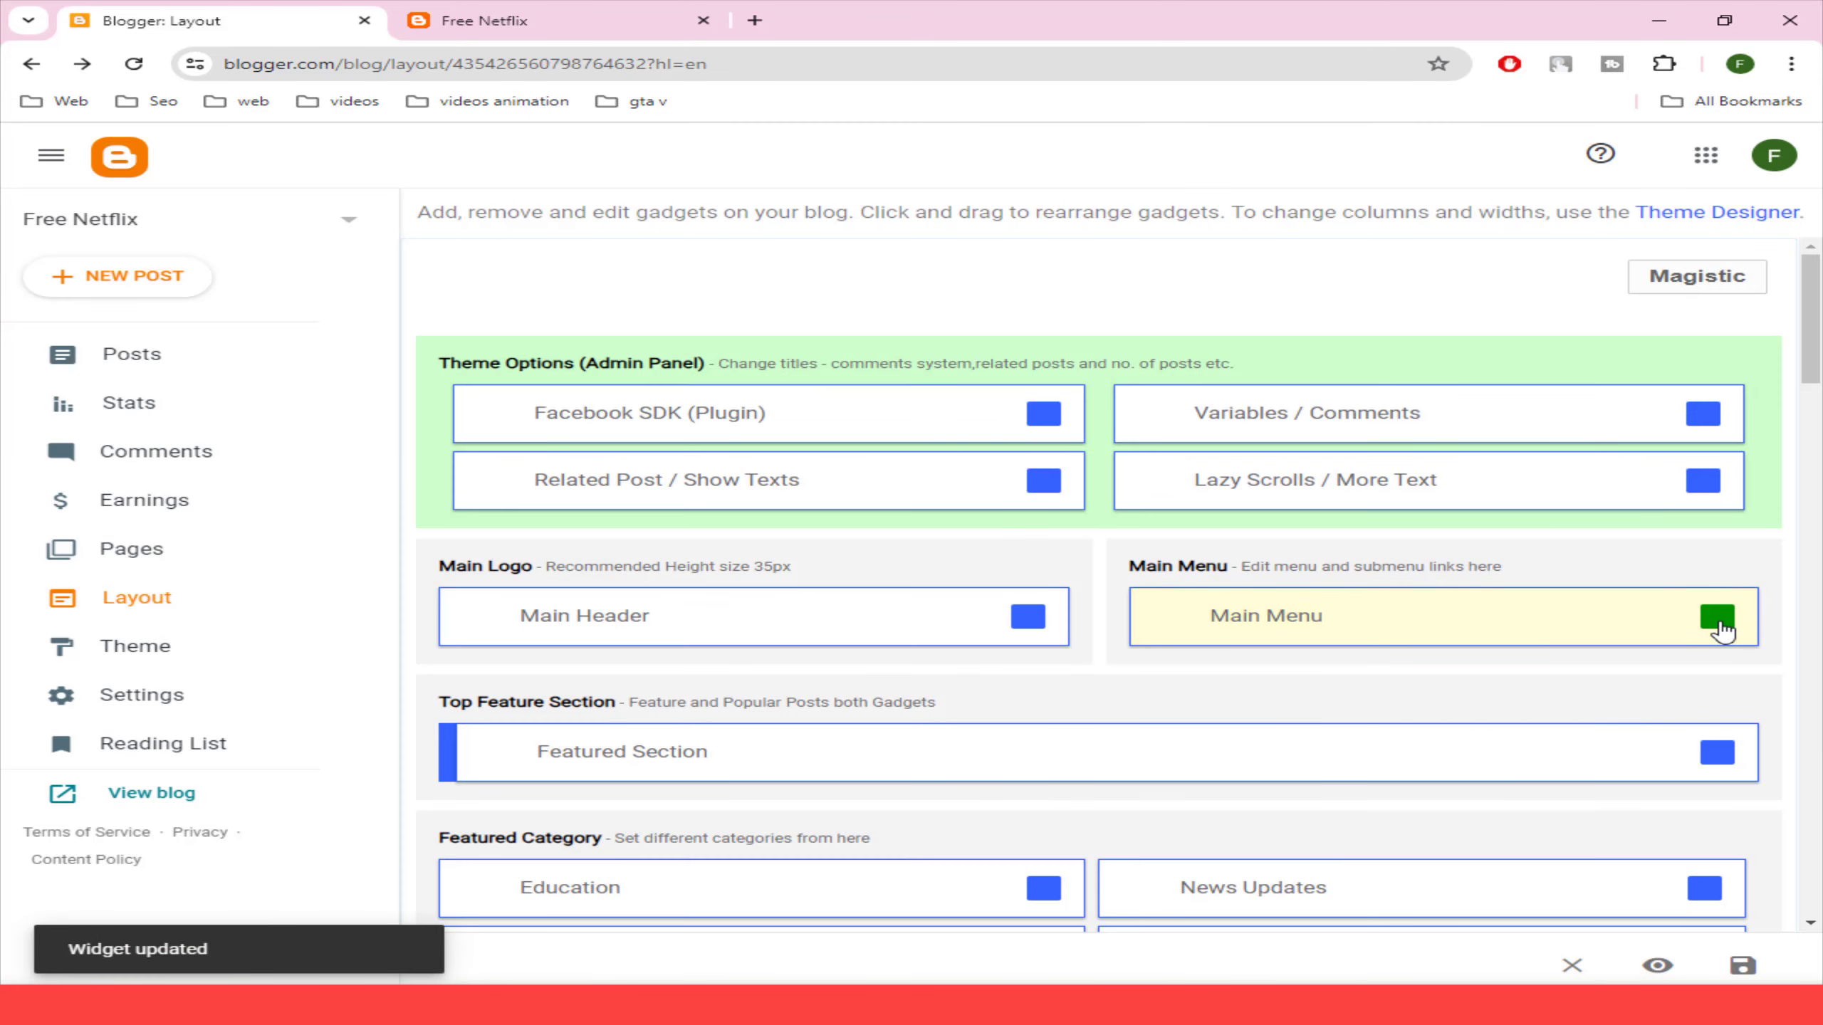
- Add a new item with the site name HOME to the Main Menu link list
left_click(1718, 618)
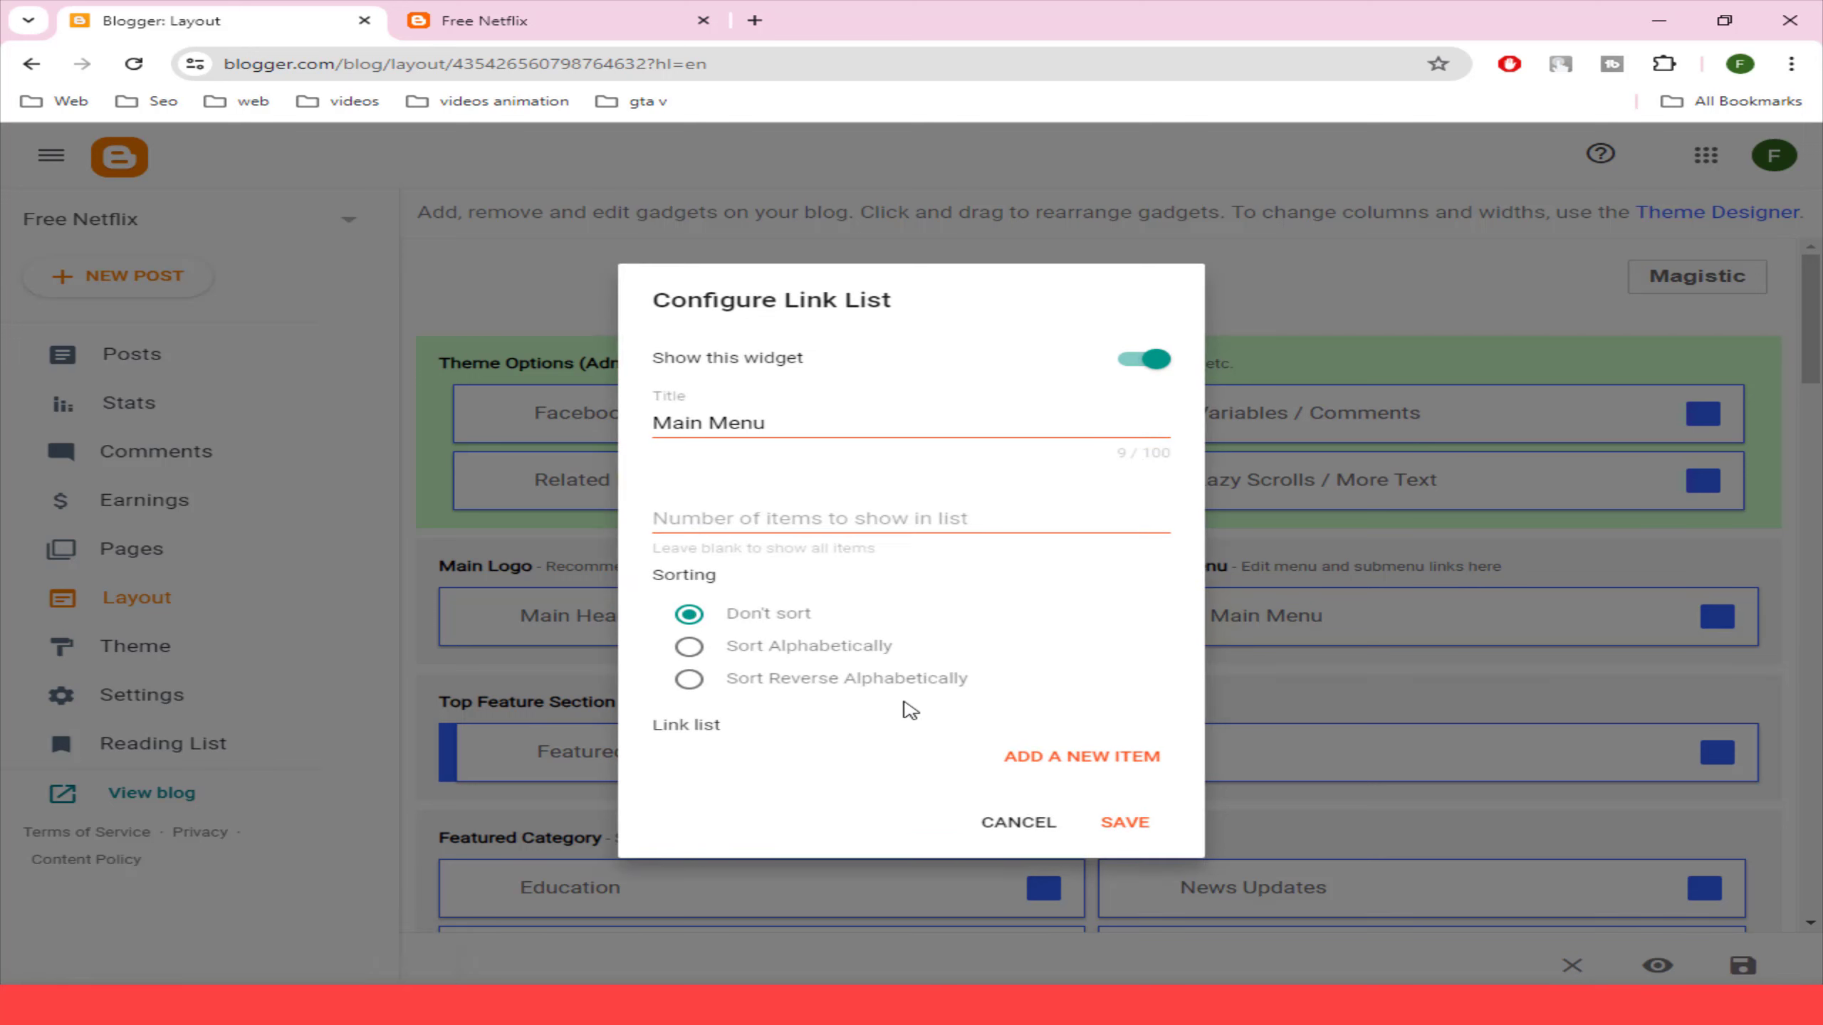
left_click(1050, 760)
scroll(868, 655, "down", 1)
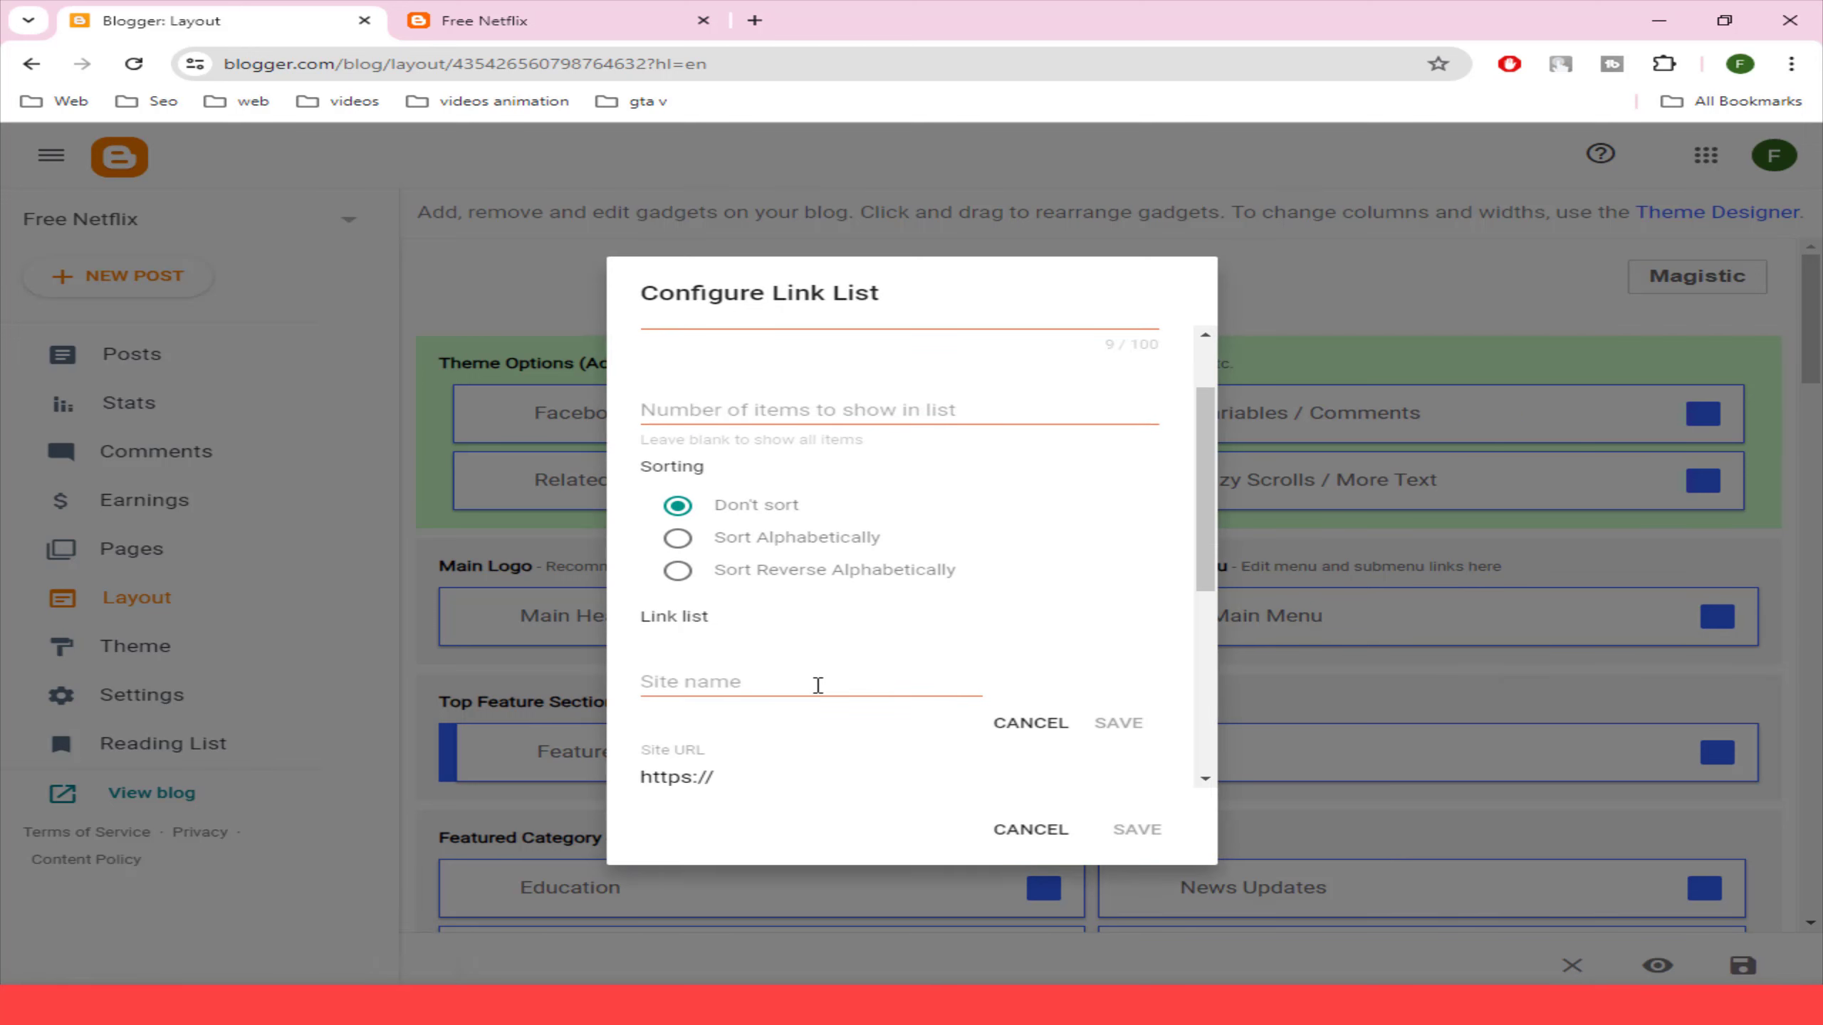
left_click(816, 683)
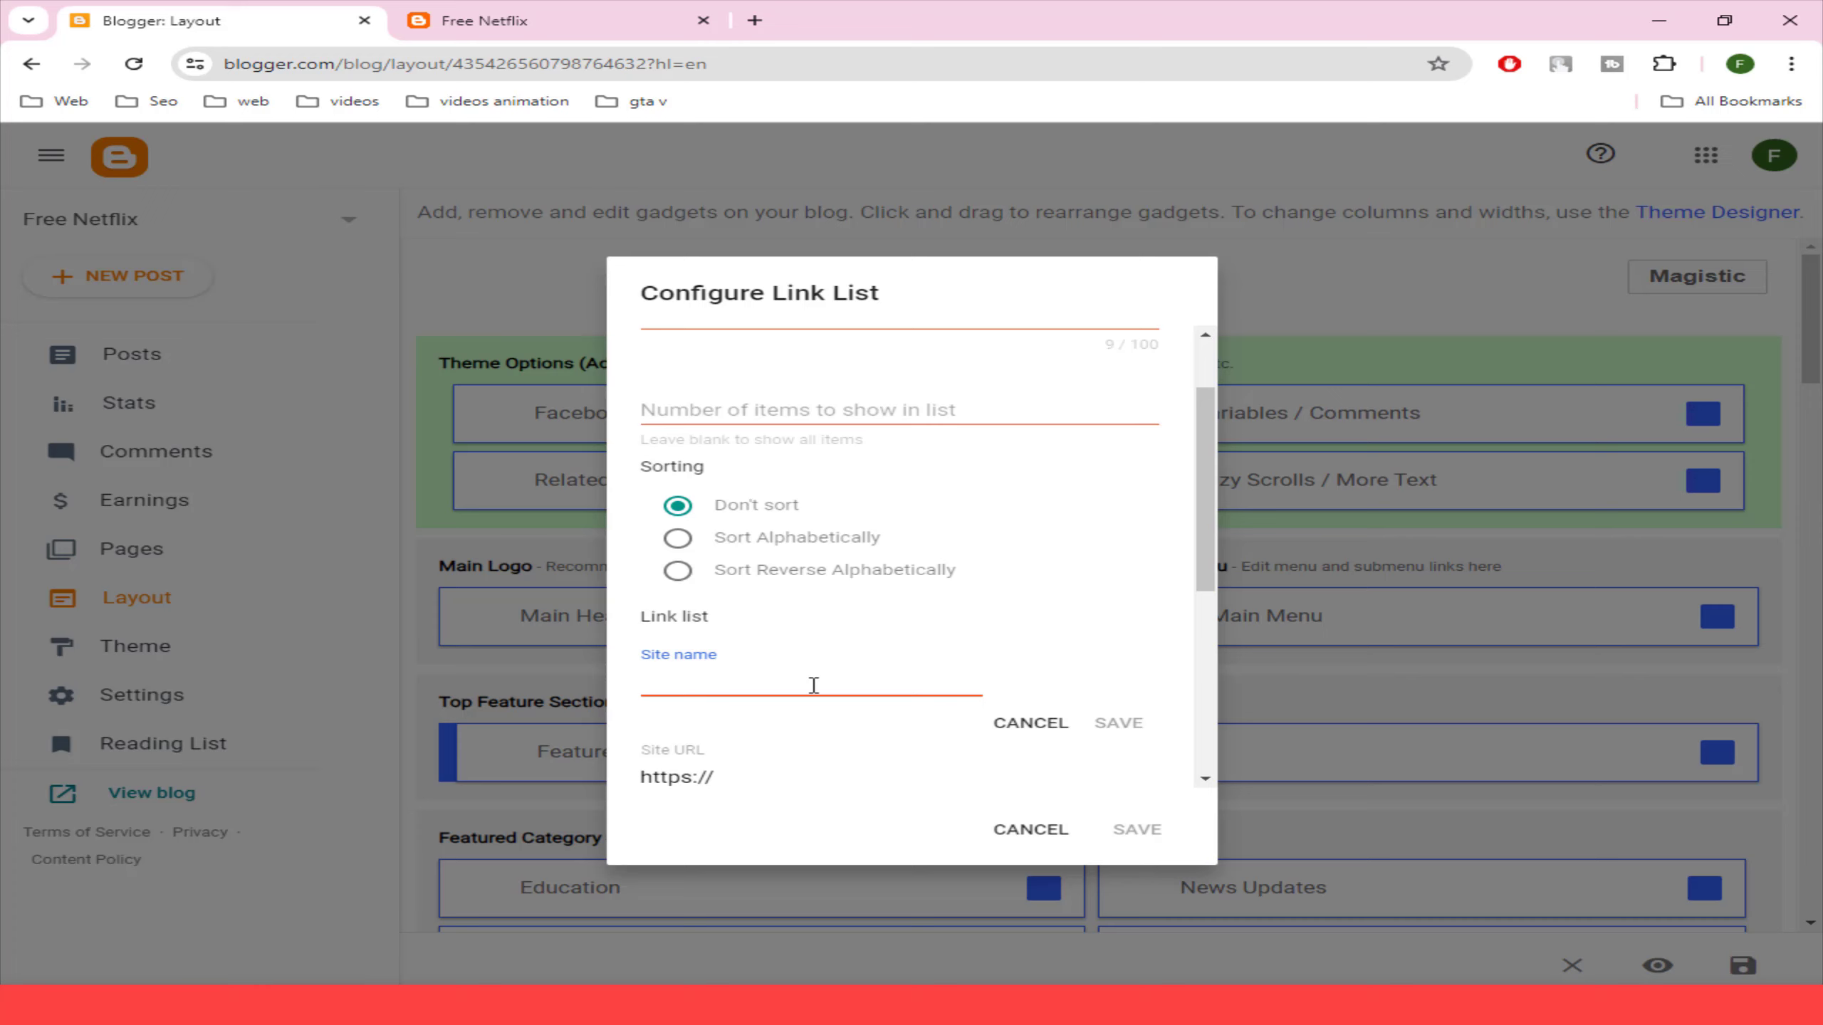
type("HOME")
- Set the HOME item's site URL to #
left_click(763, 778)
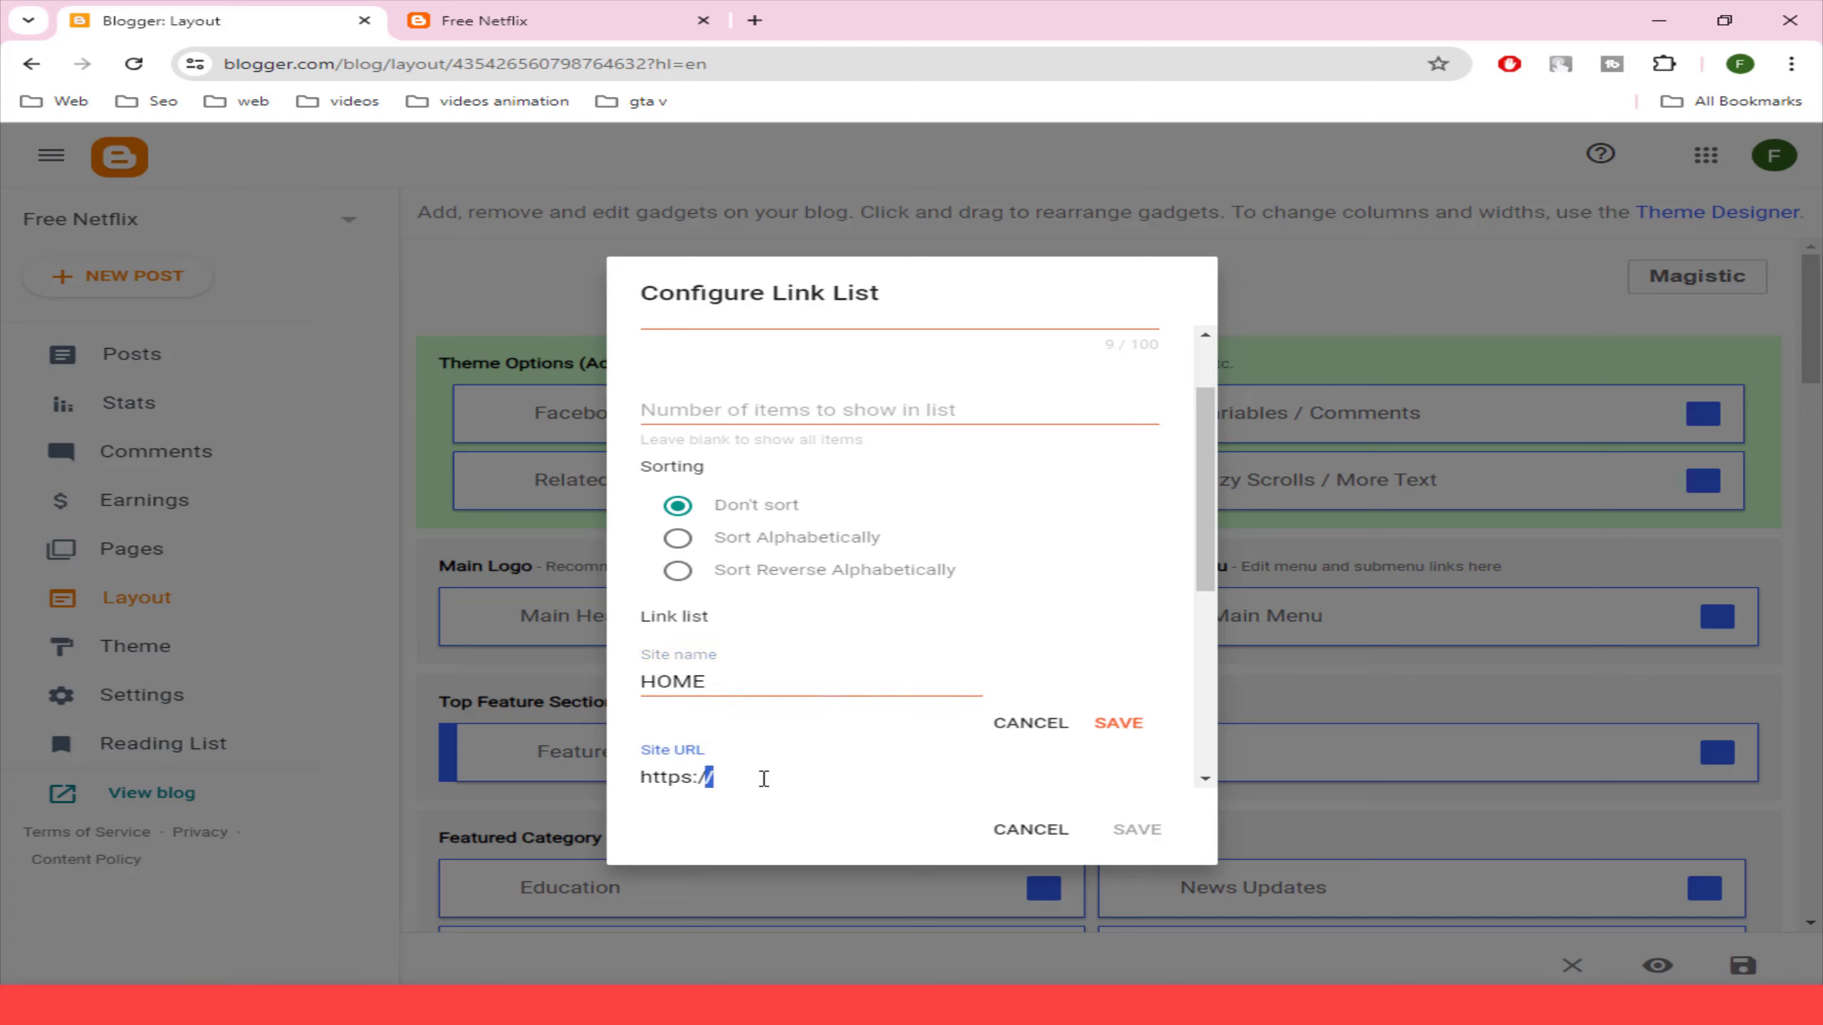
left_click(763, 779)
type("#")
- Copy the Free Netflix blog's address, use it as the HOME item's site URL, and save the item
left_click(480, 20)
left_click(566, 65)
key("ctrl+c")
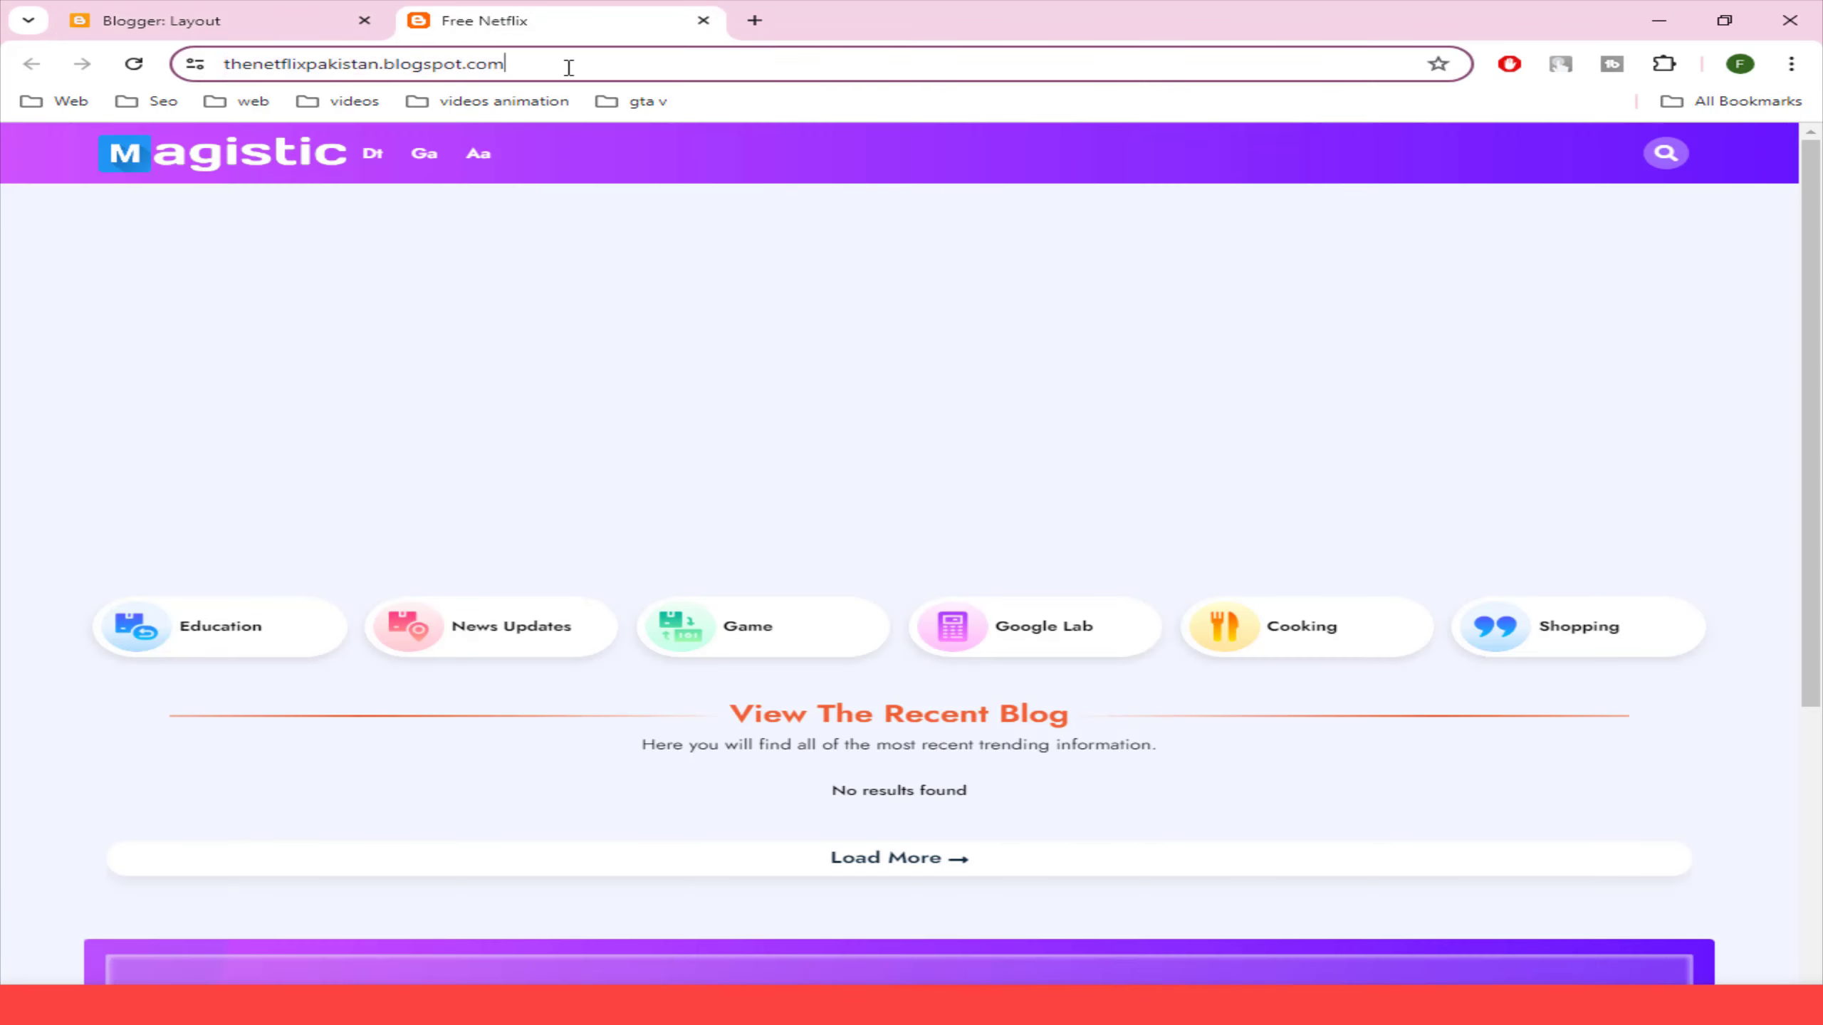
left_click(188, 23)
scroll(764, 739, "down", 3)
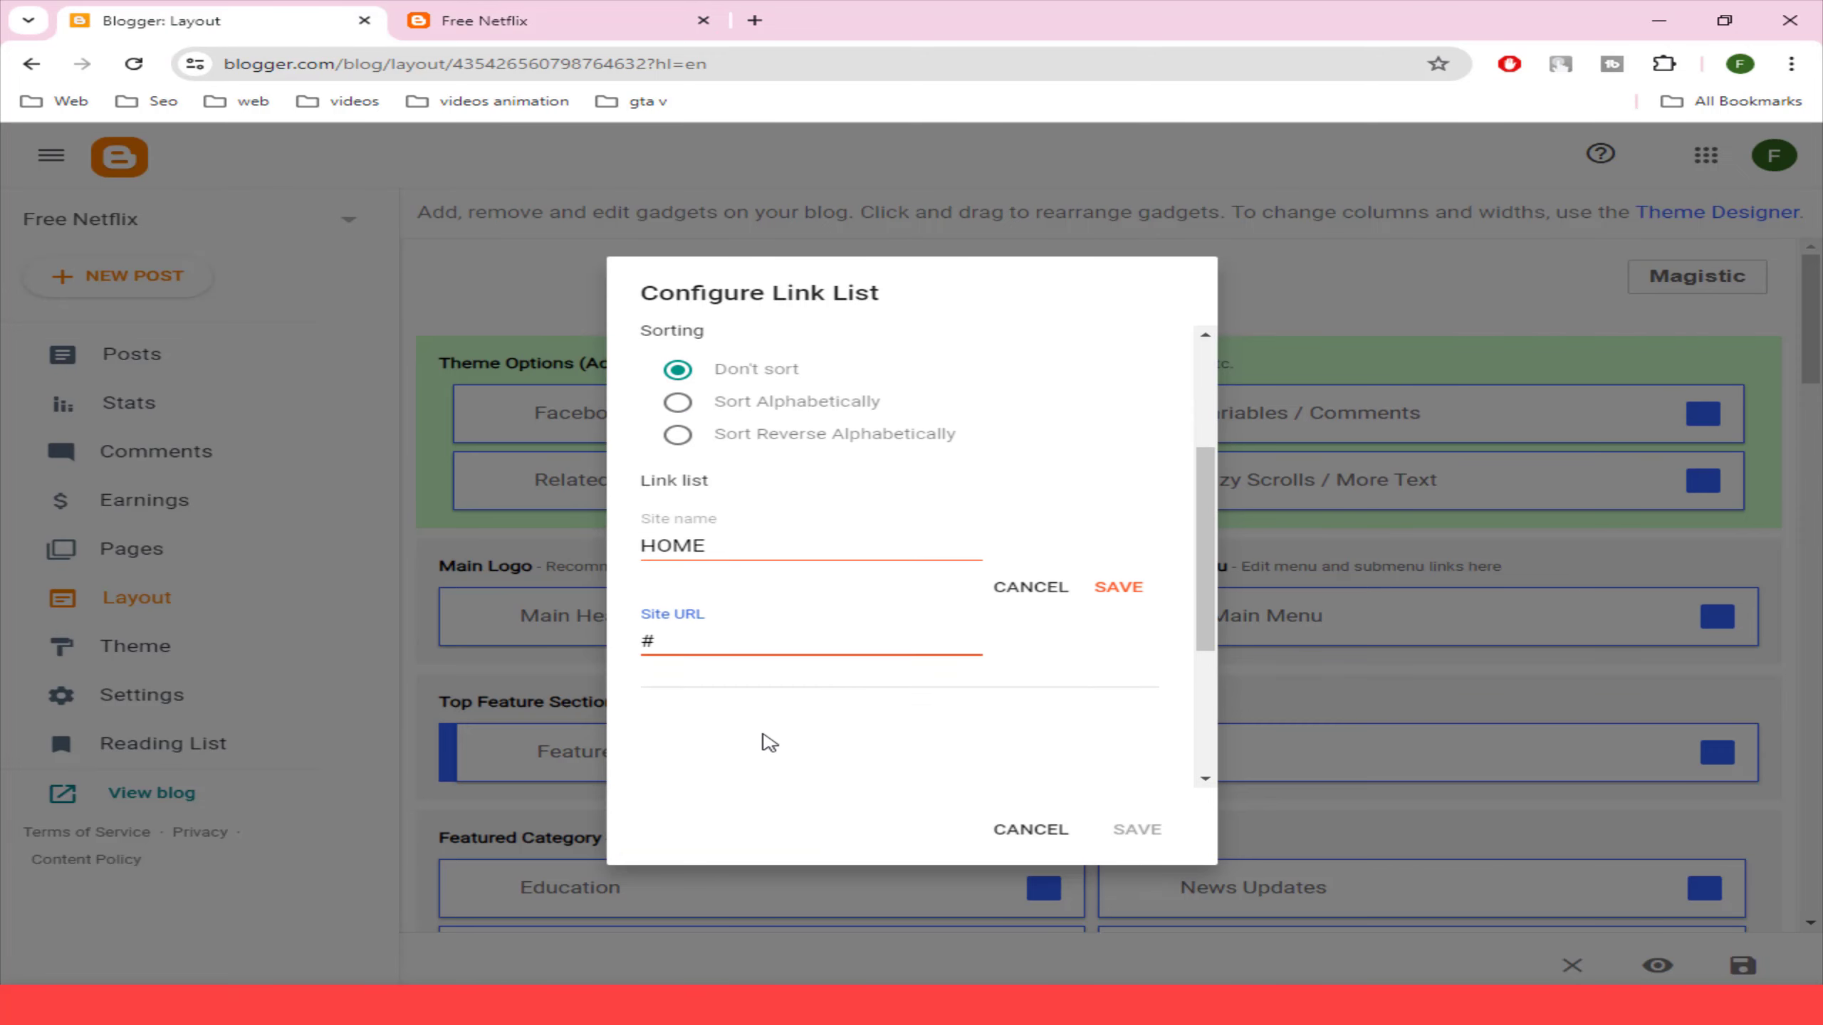
left_click_drag(718, 575, 622, 578)
key("ctrl+v")
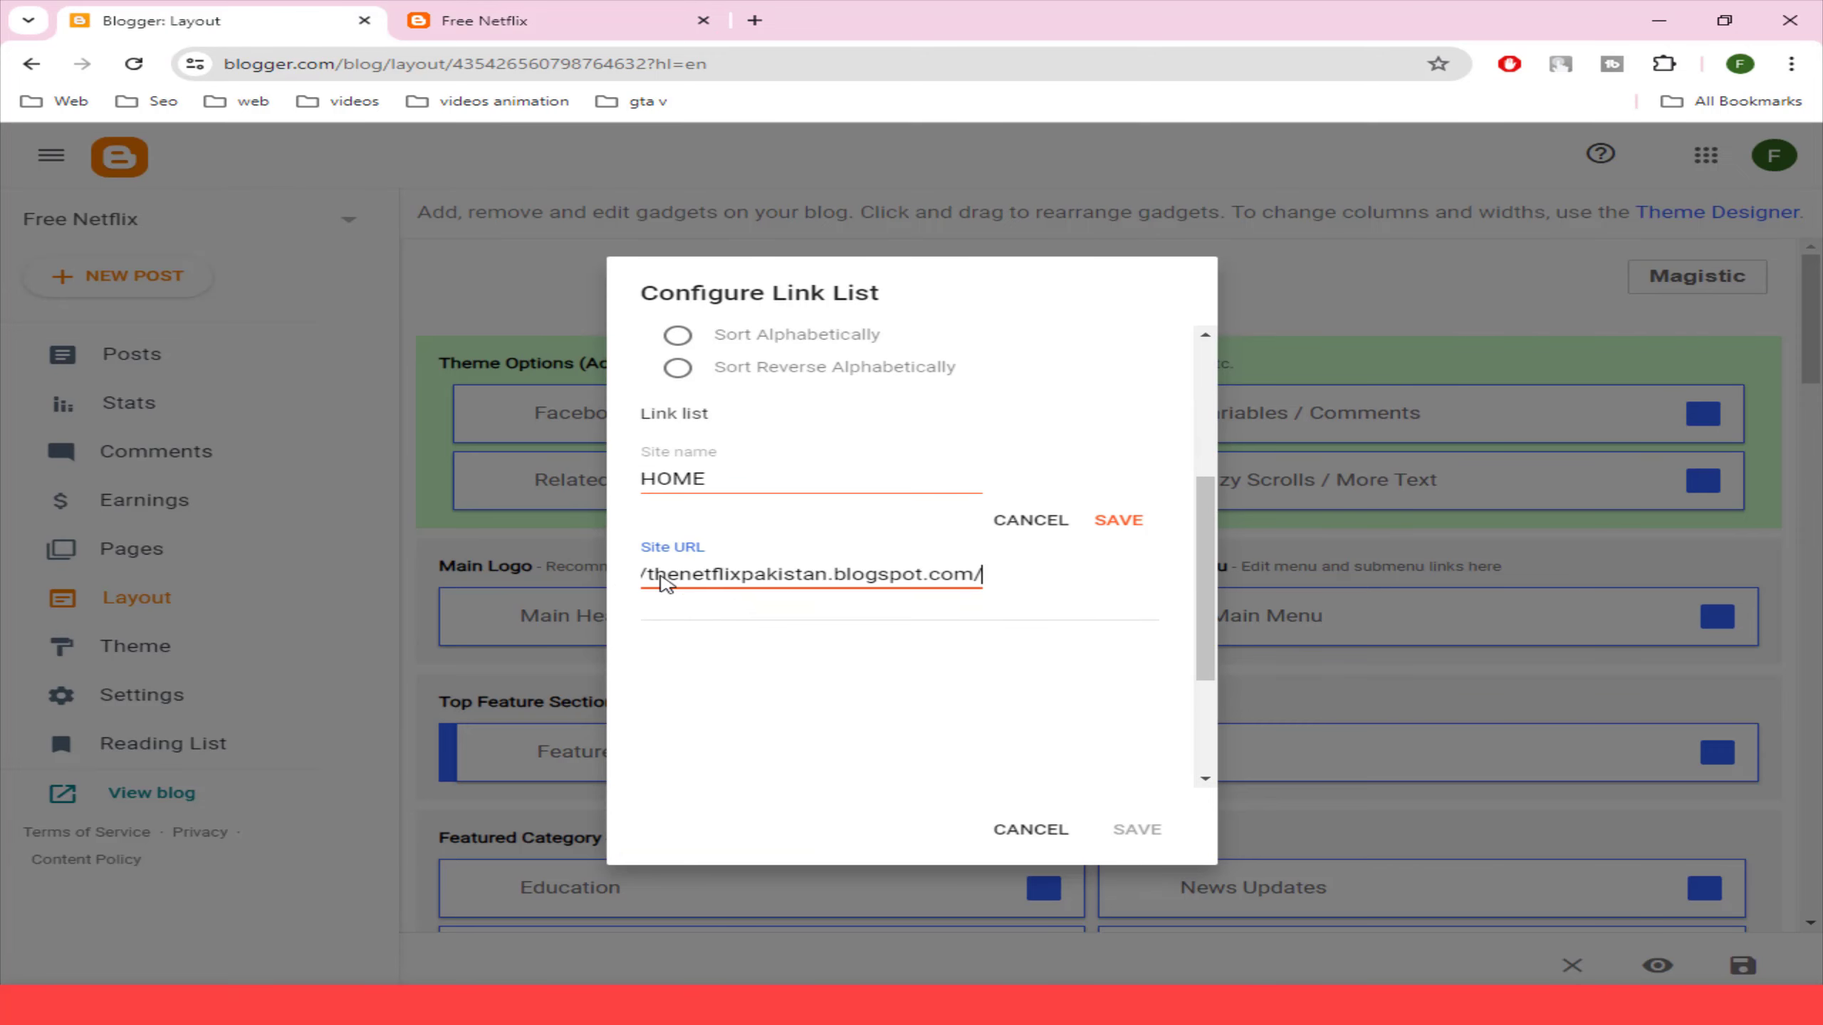
left_click(1118, 520)
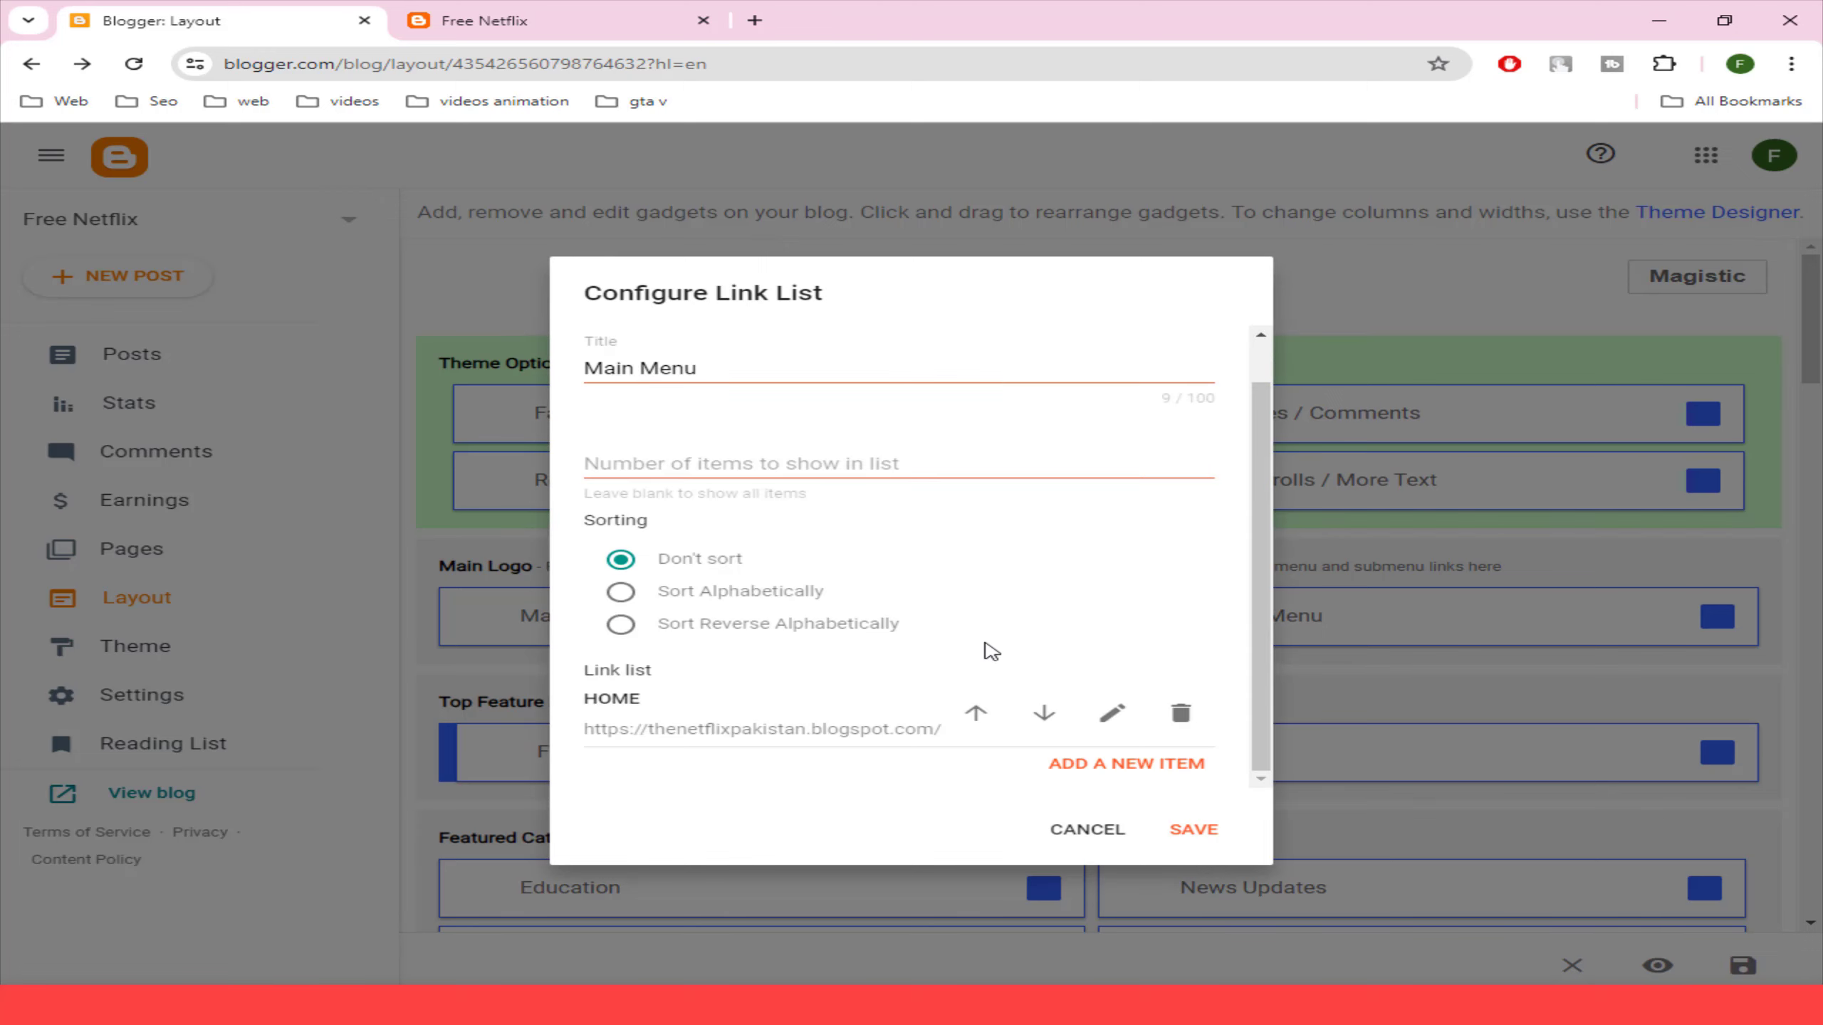
- Add another Main Menu link item with the site name MOVIES
left_click(999, 754)
scroll(994, 740, "down", 3)
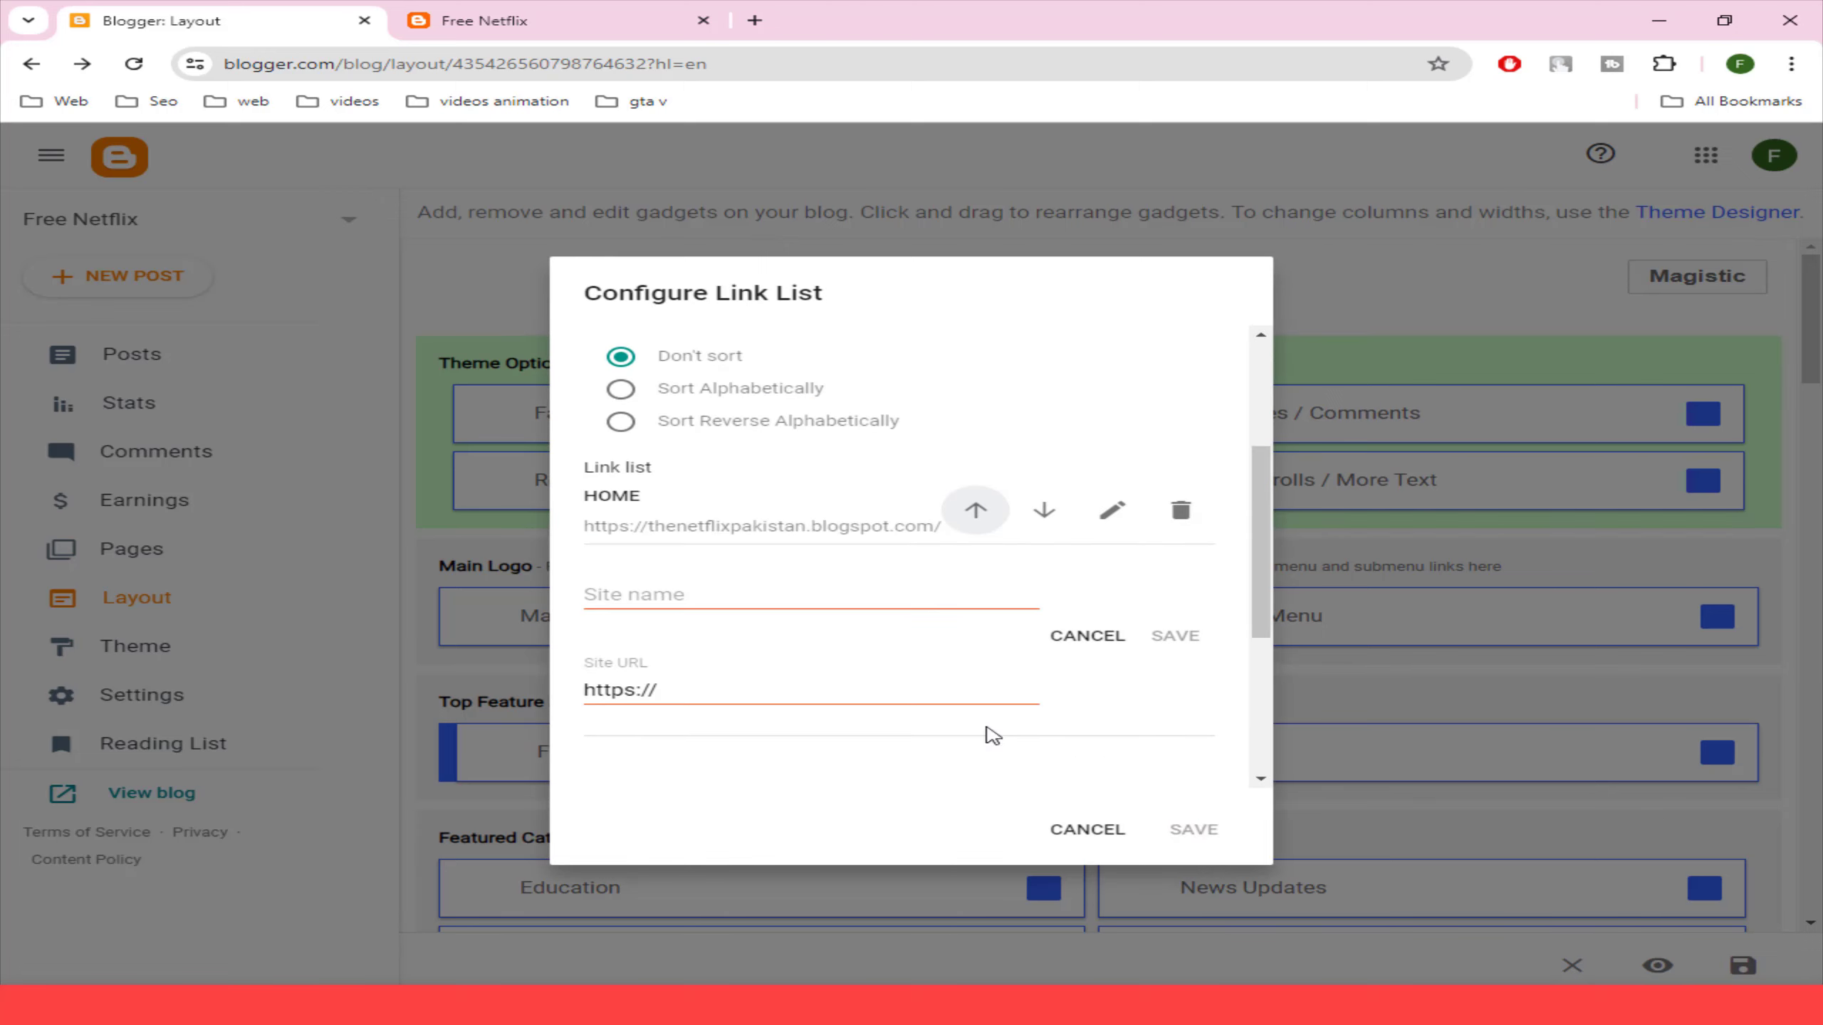
left_click(730, 593)
type("MOVIES")
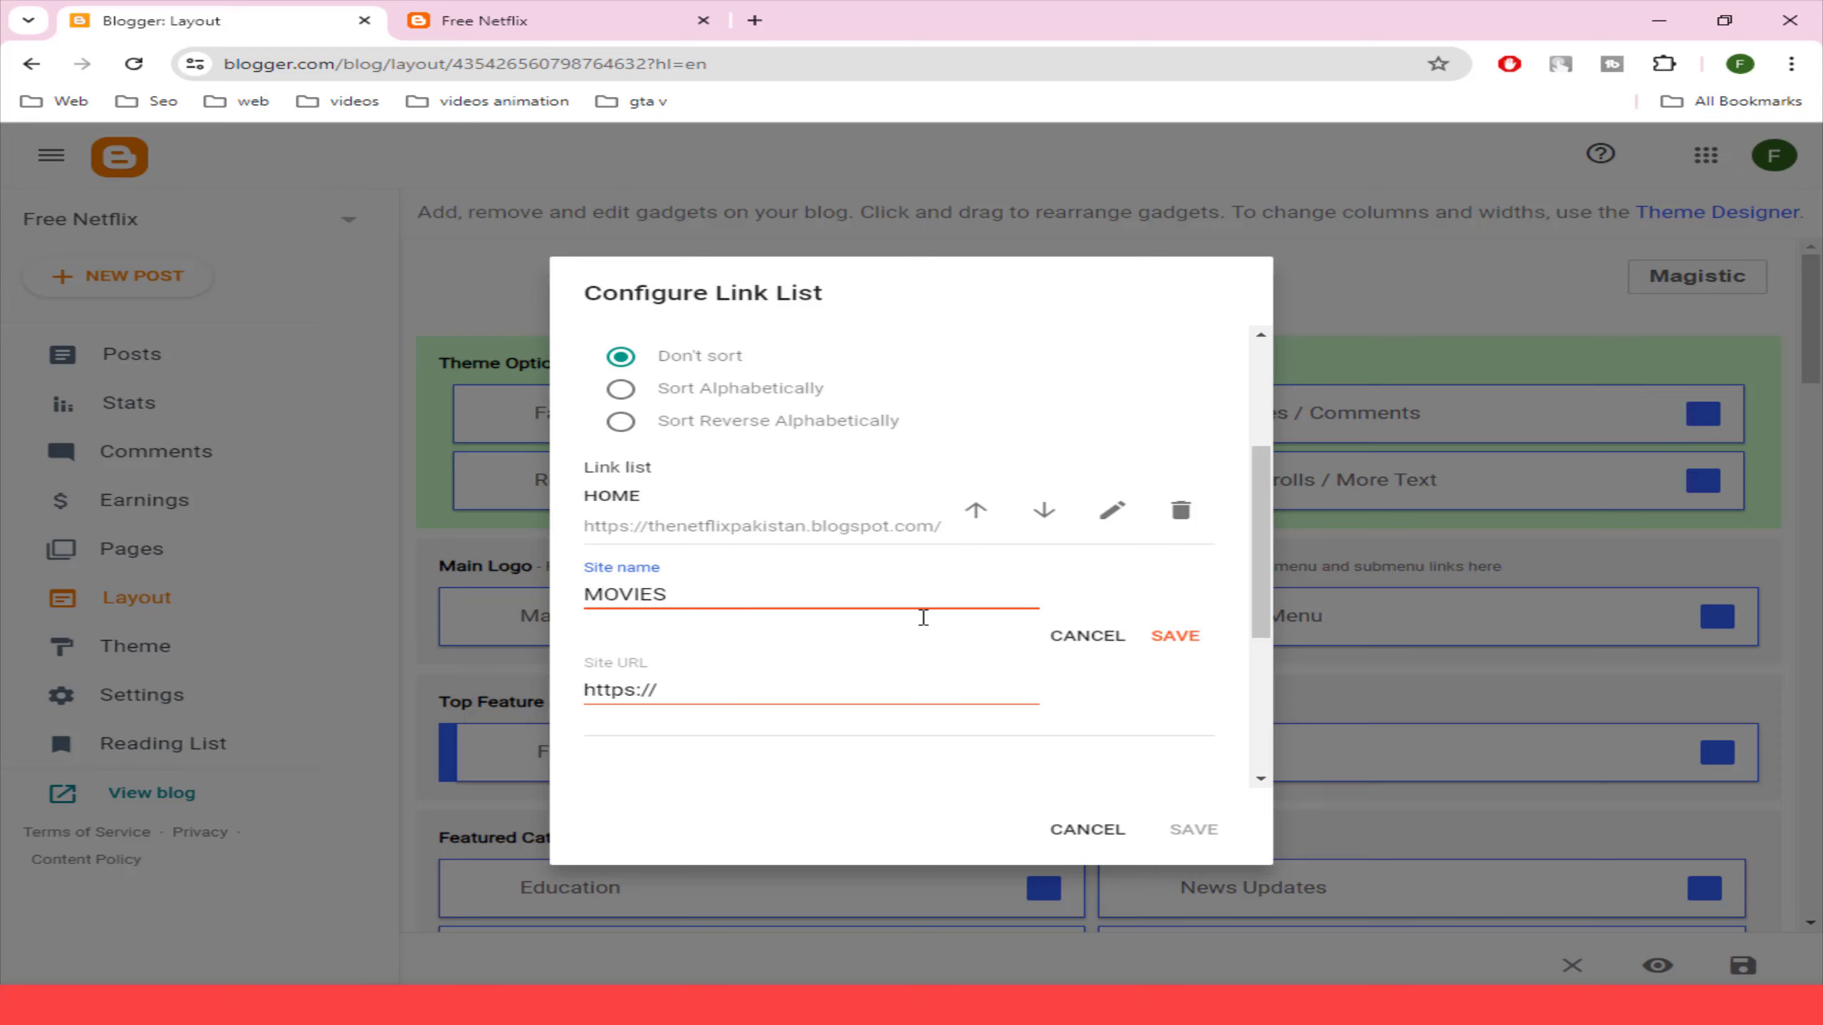
- Replace the MOVIES item's site URL with # and save the item and the Main Menu gadget
left_click(790, 687)
key("shift+Left")
key("BackSpace")
key("BackSpace")
key("BackSpace")
key("BackSpace")
key("BackSpace")
key("BackSpace")
key("BackSpace")
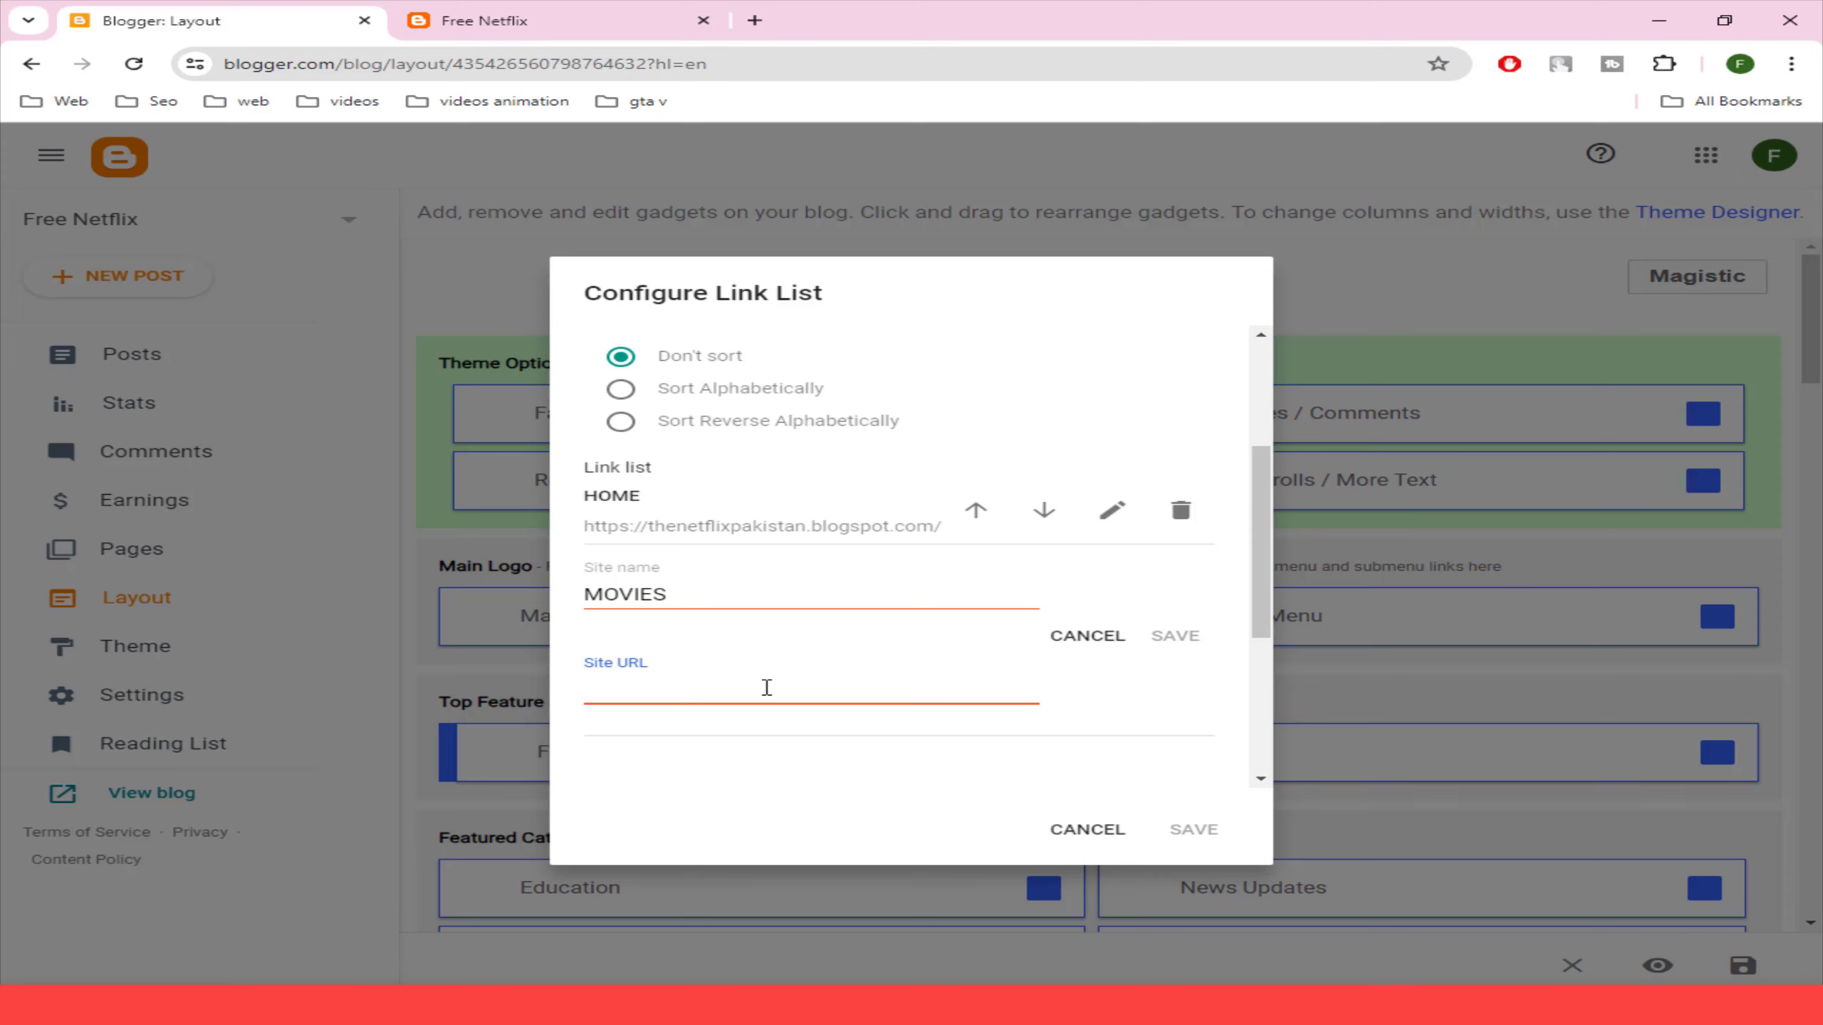
type("#")
left_click(1175, 635)
left_click(1184, 830)
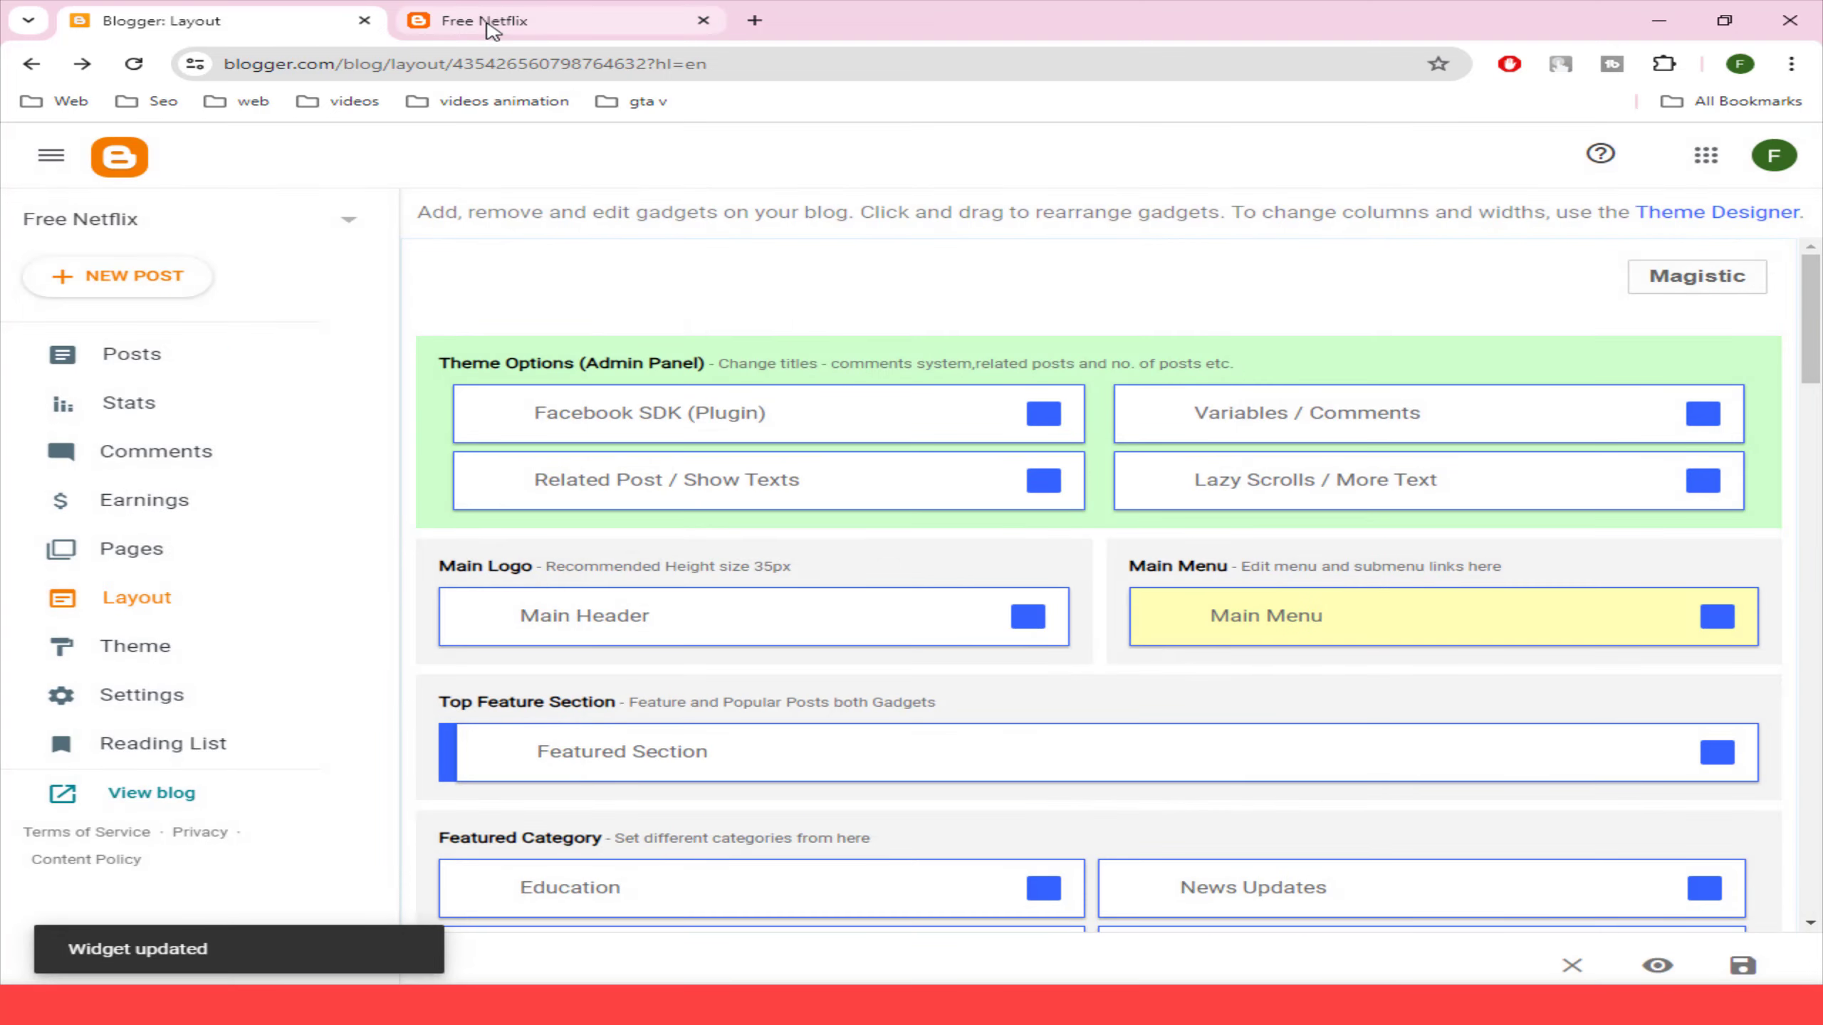
- Reload the Free Netflix blog to check its navigation menu, and return to the layout page
left_click(490, 31)
key("Return")
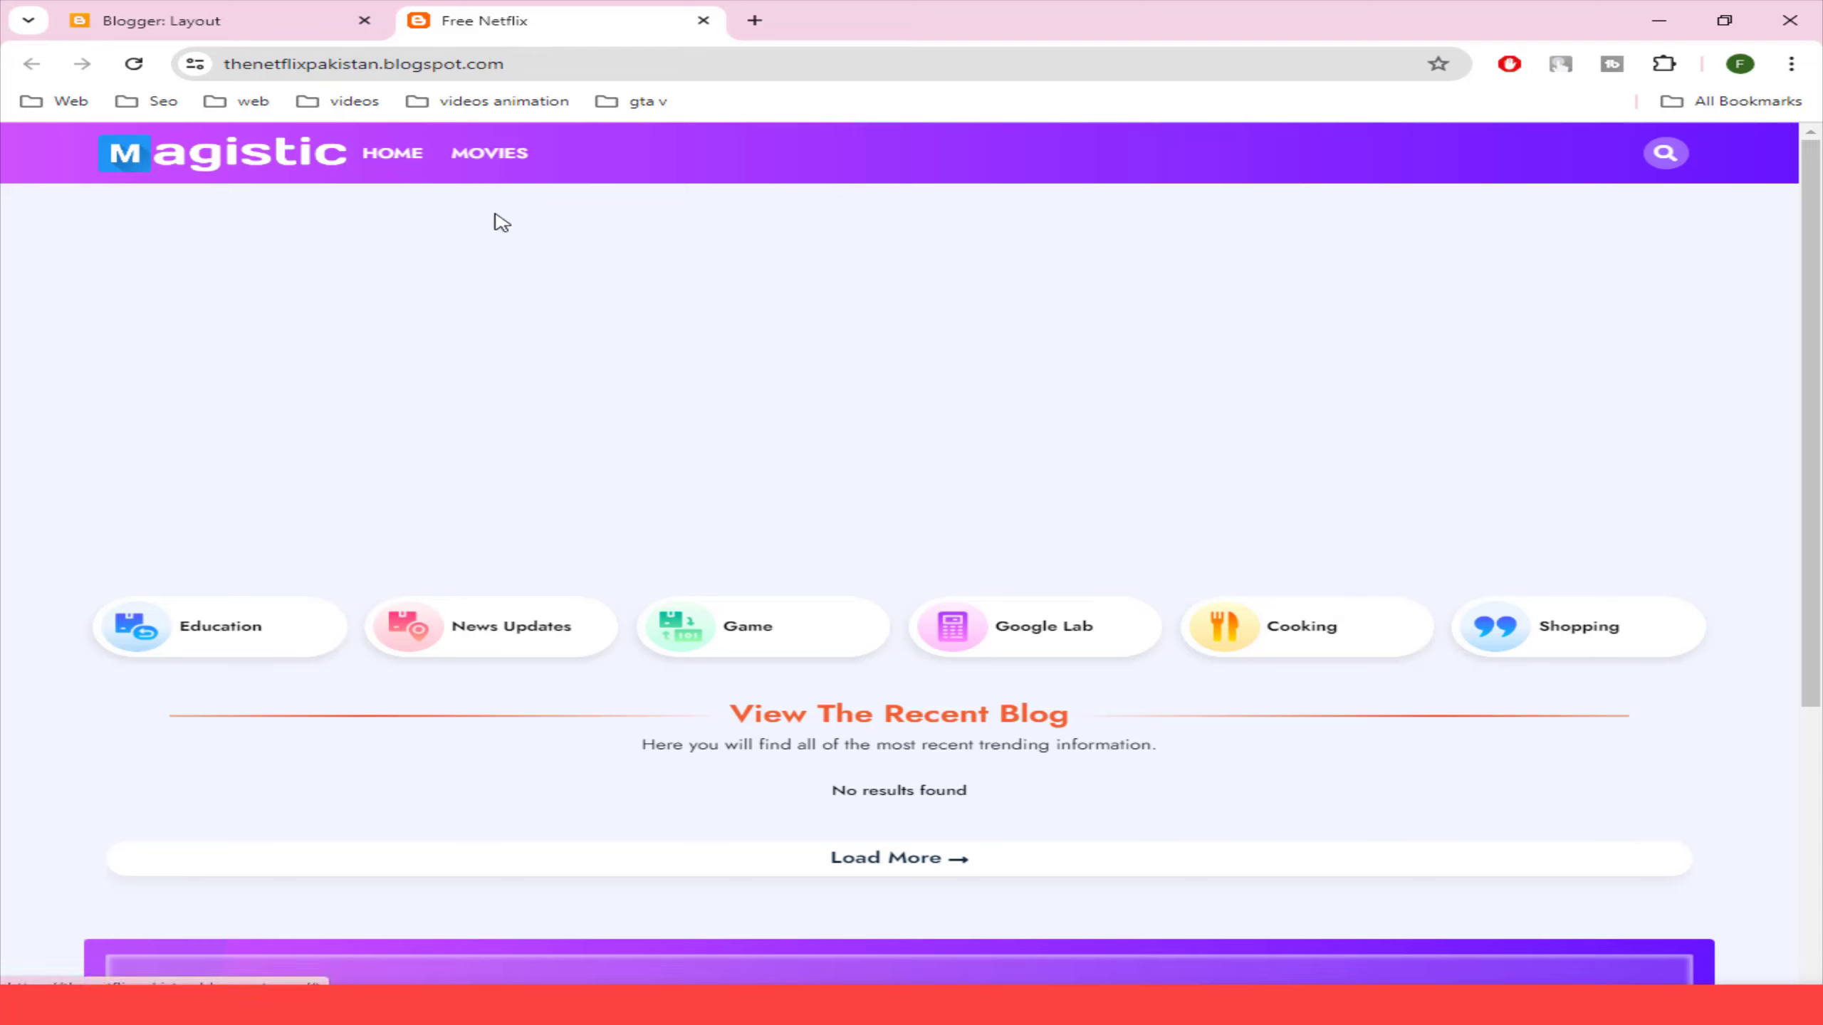
left_click(215, 21)
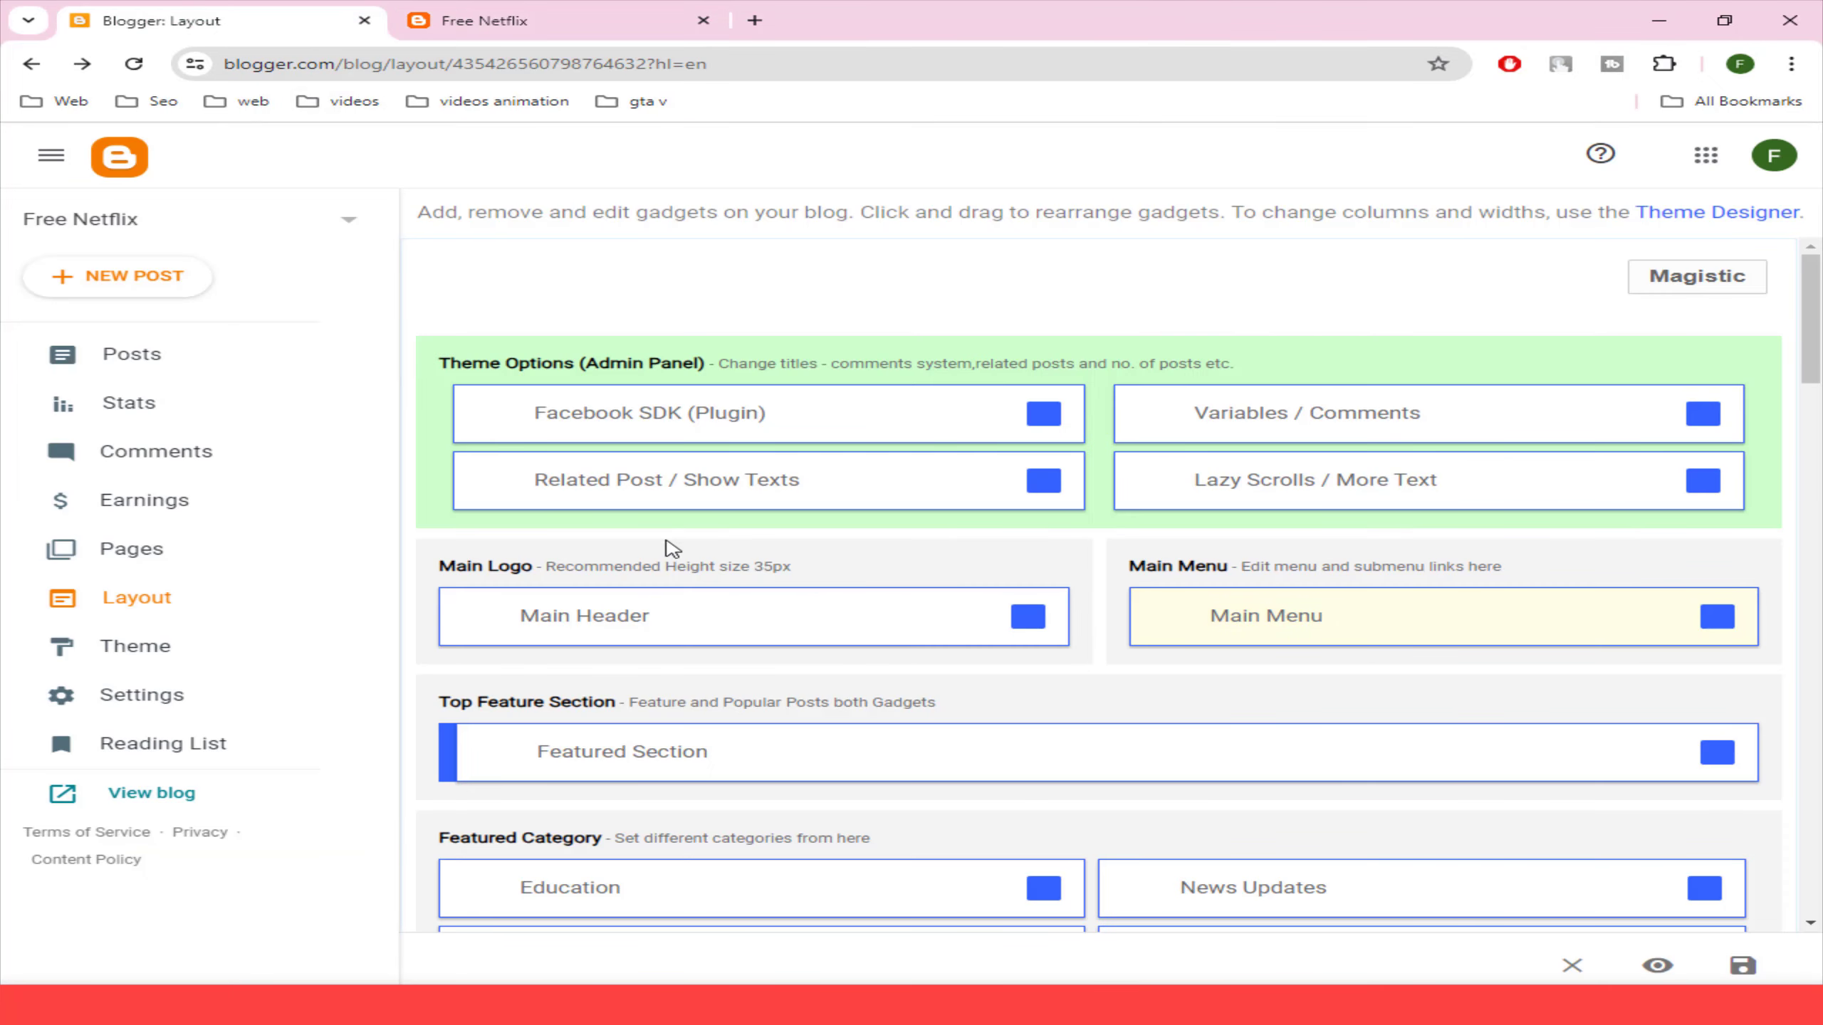
- Add a submenu item with the site name _3D MOVIES to the Main Menu link list
left_click(1717, 616)
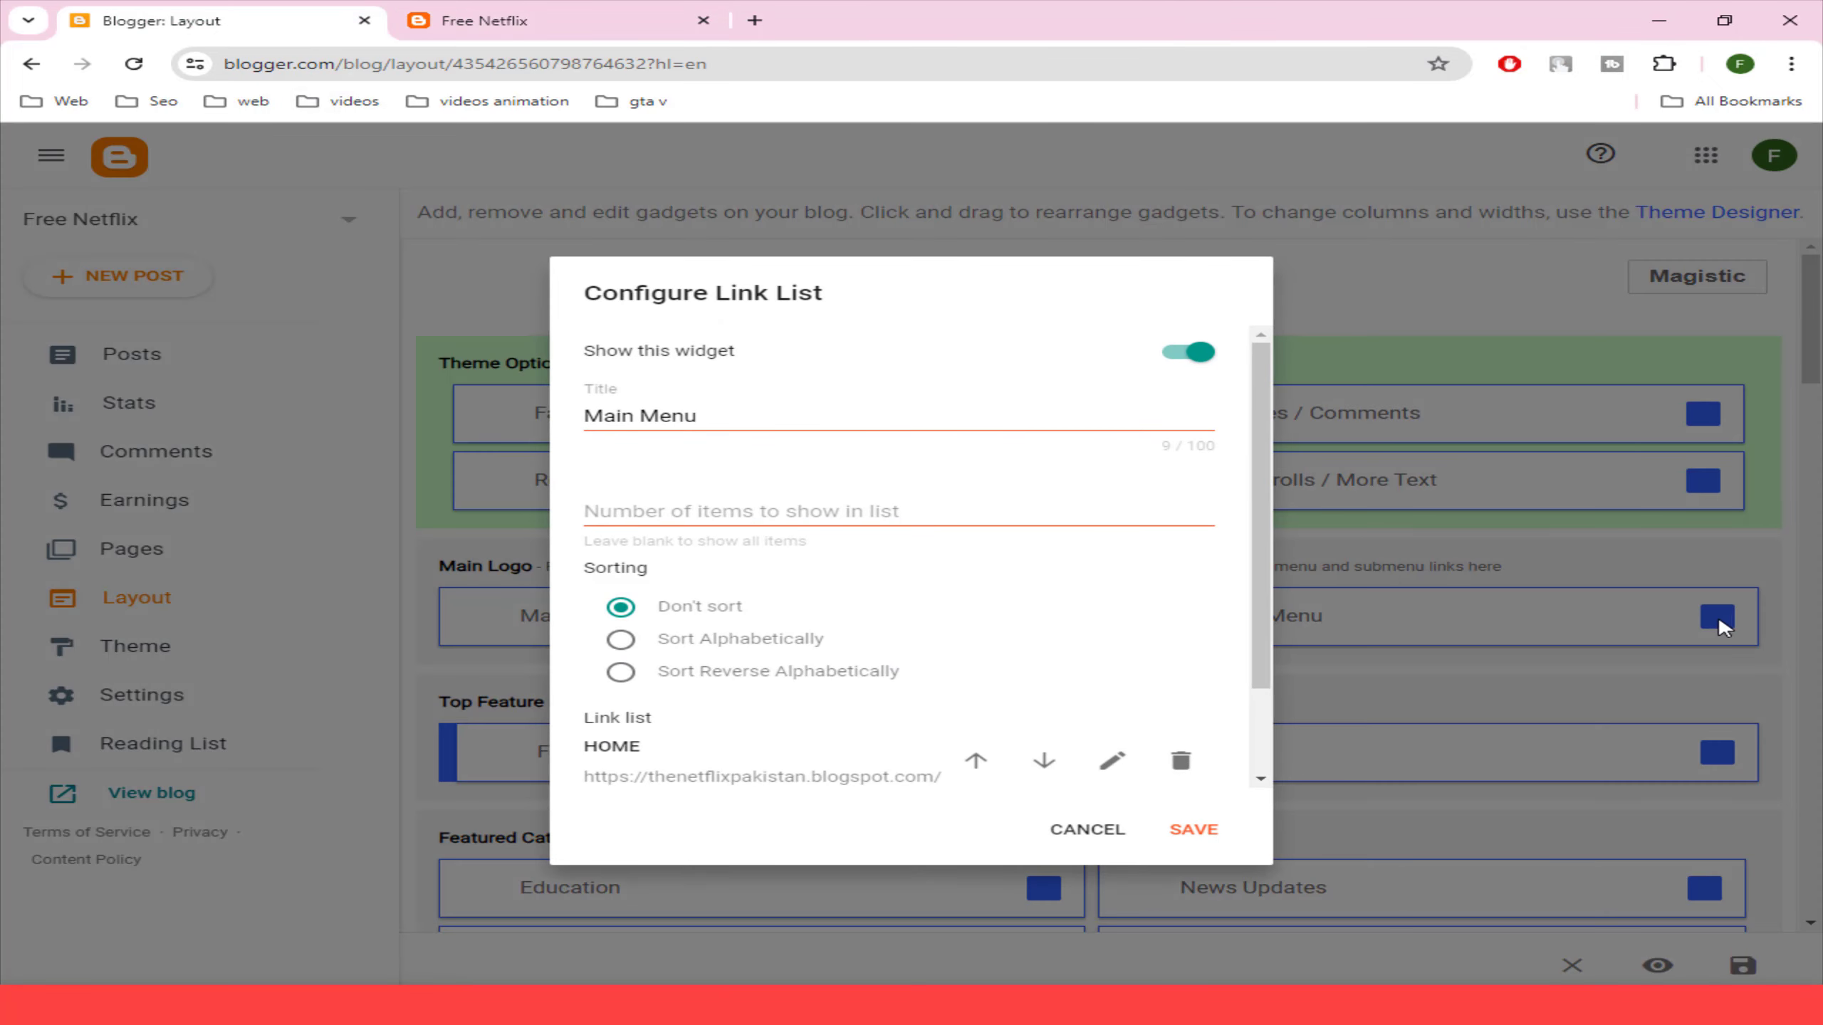
scroll(1016, 615, "down", 2)
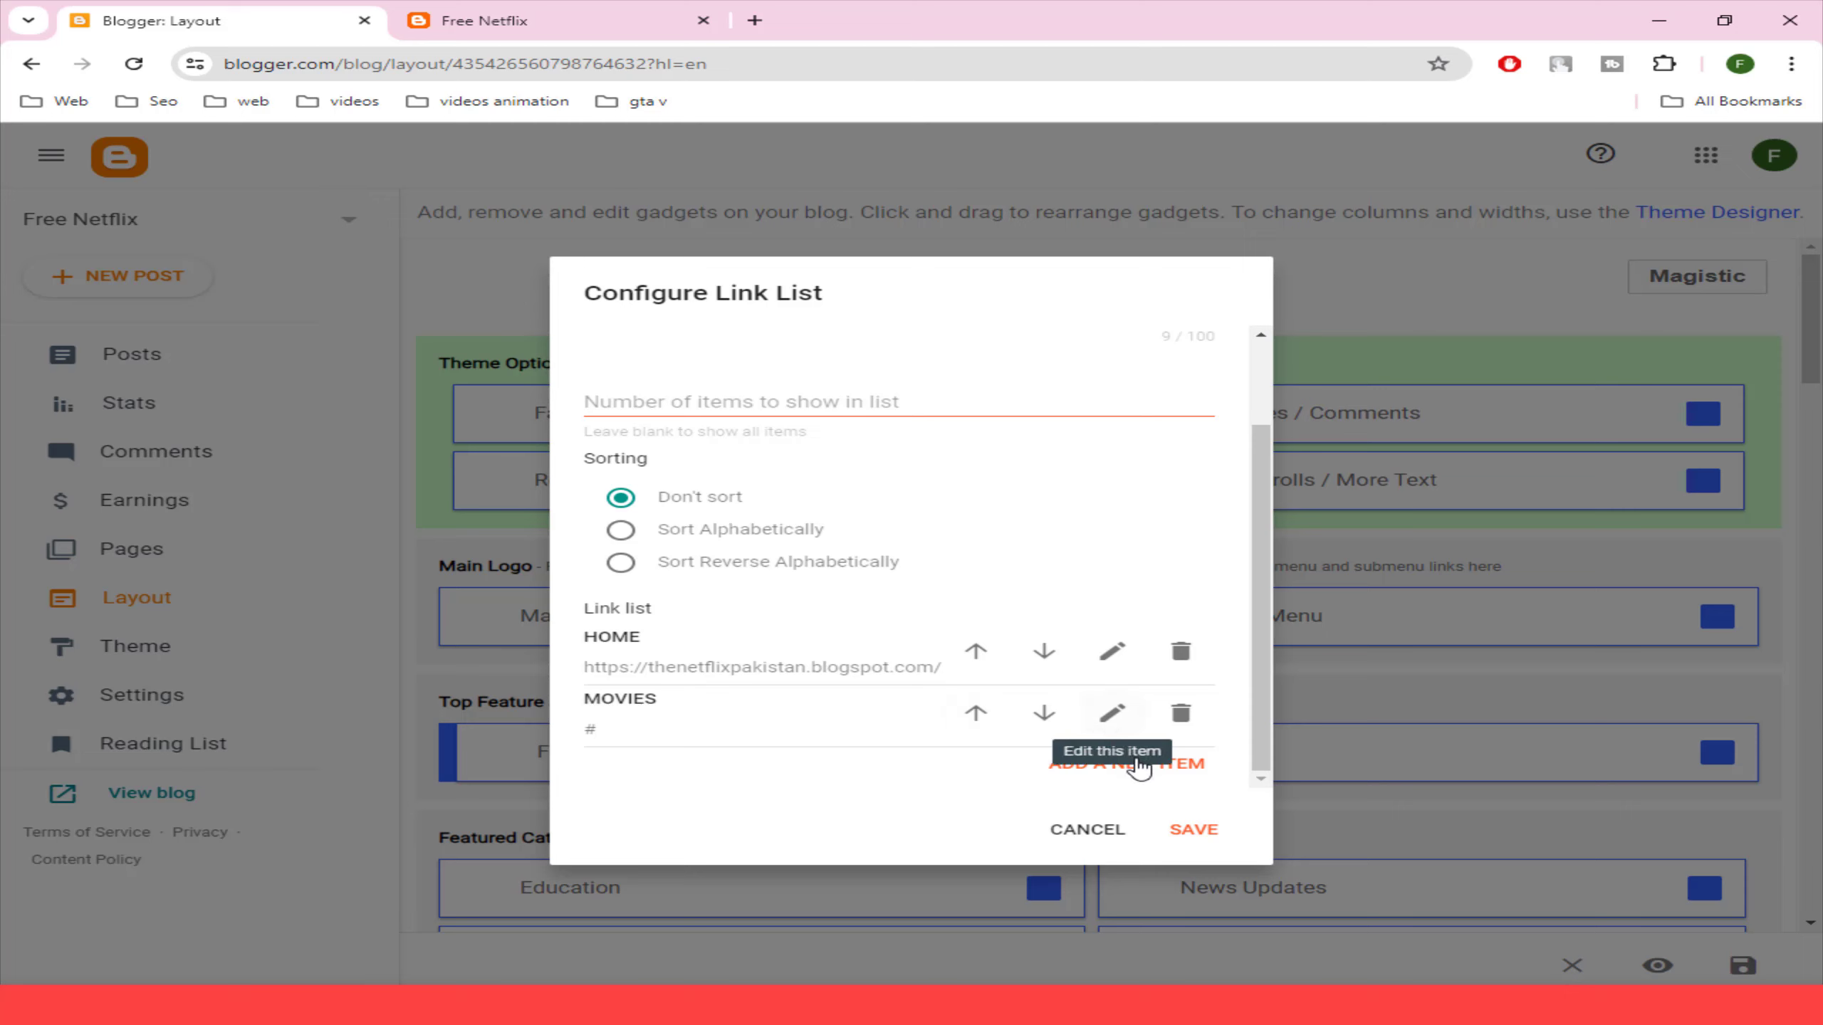
left_click(1088, 754)
left_click(713, 598)
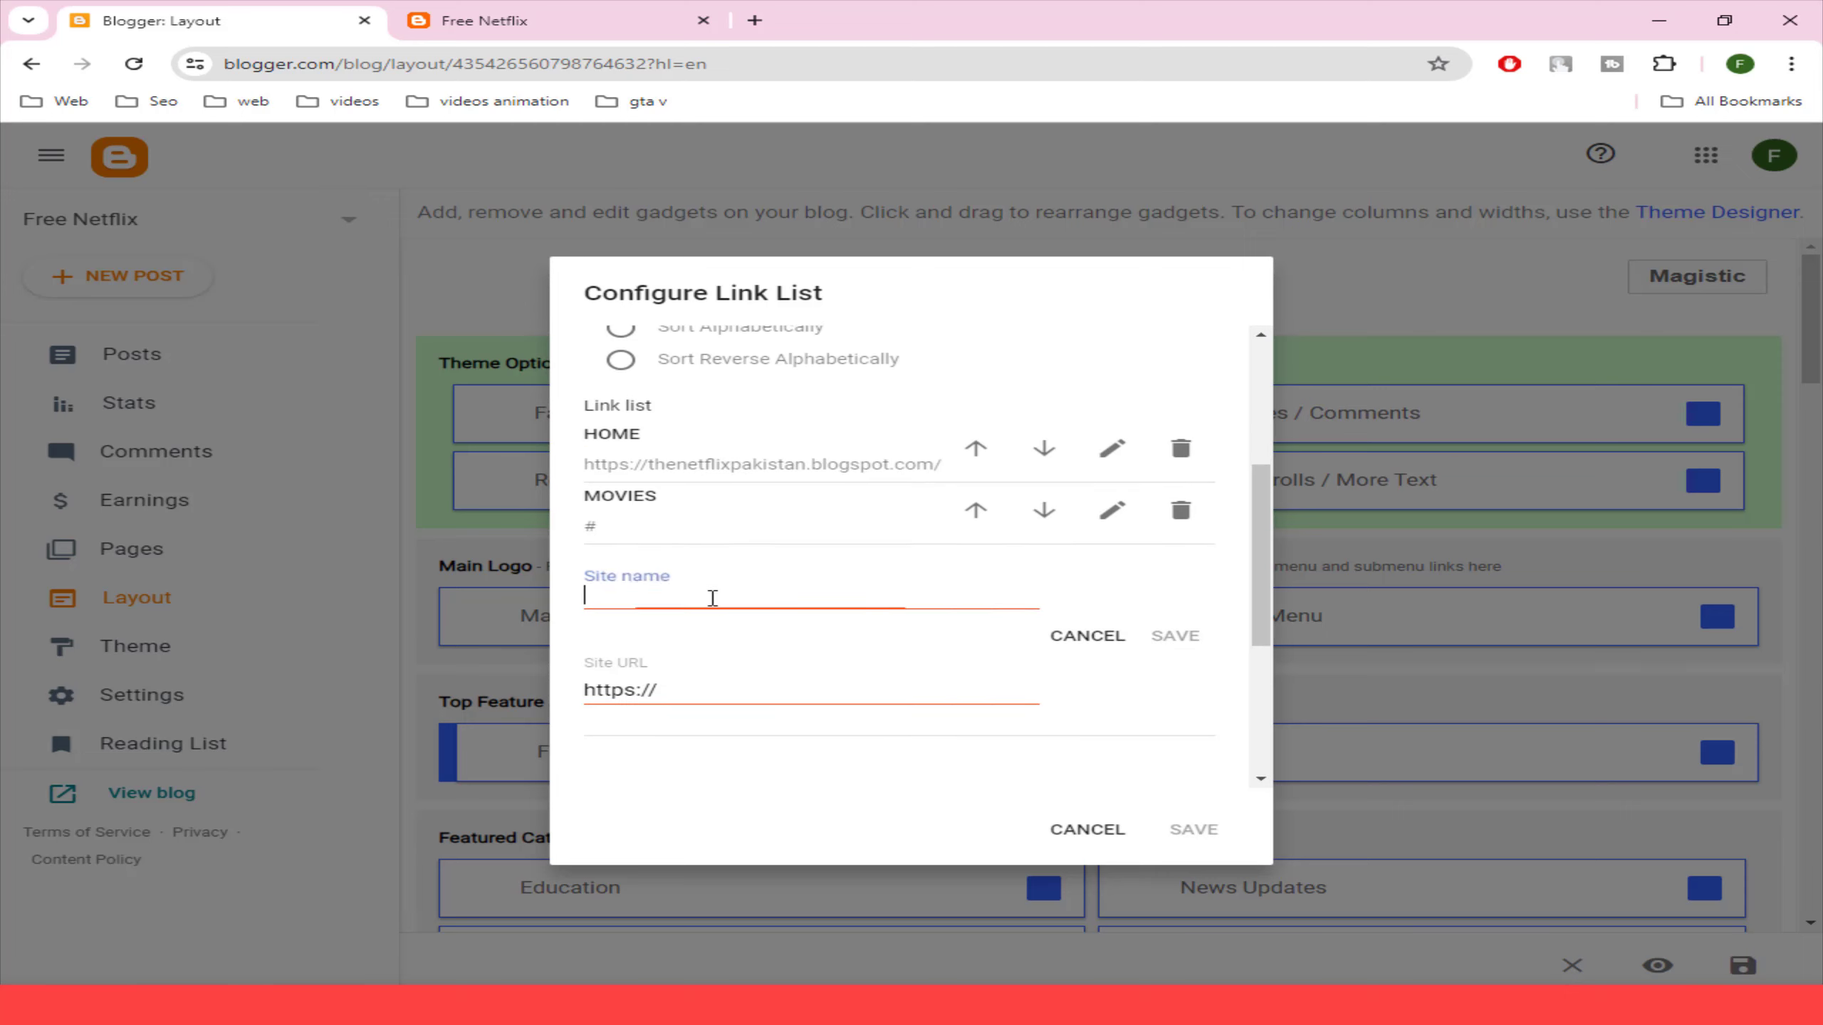
type("_3D MOVIES")
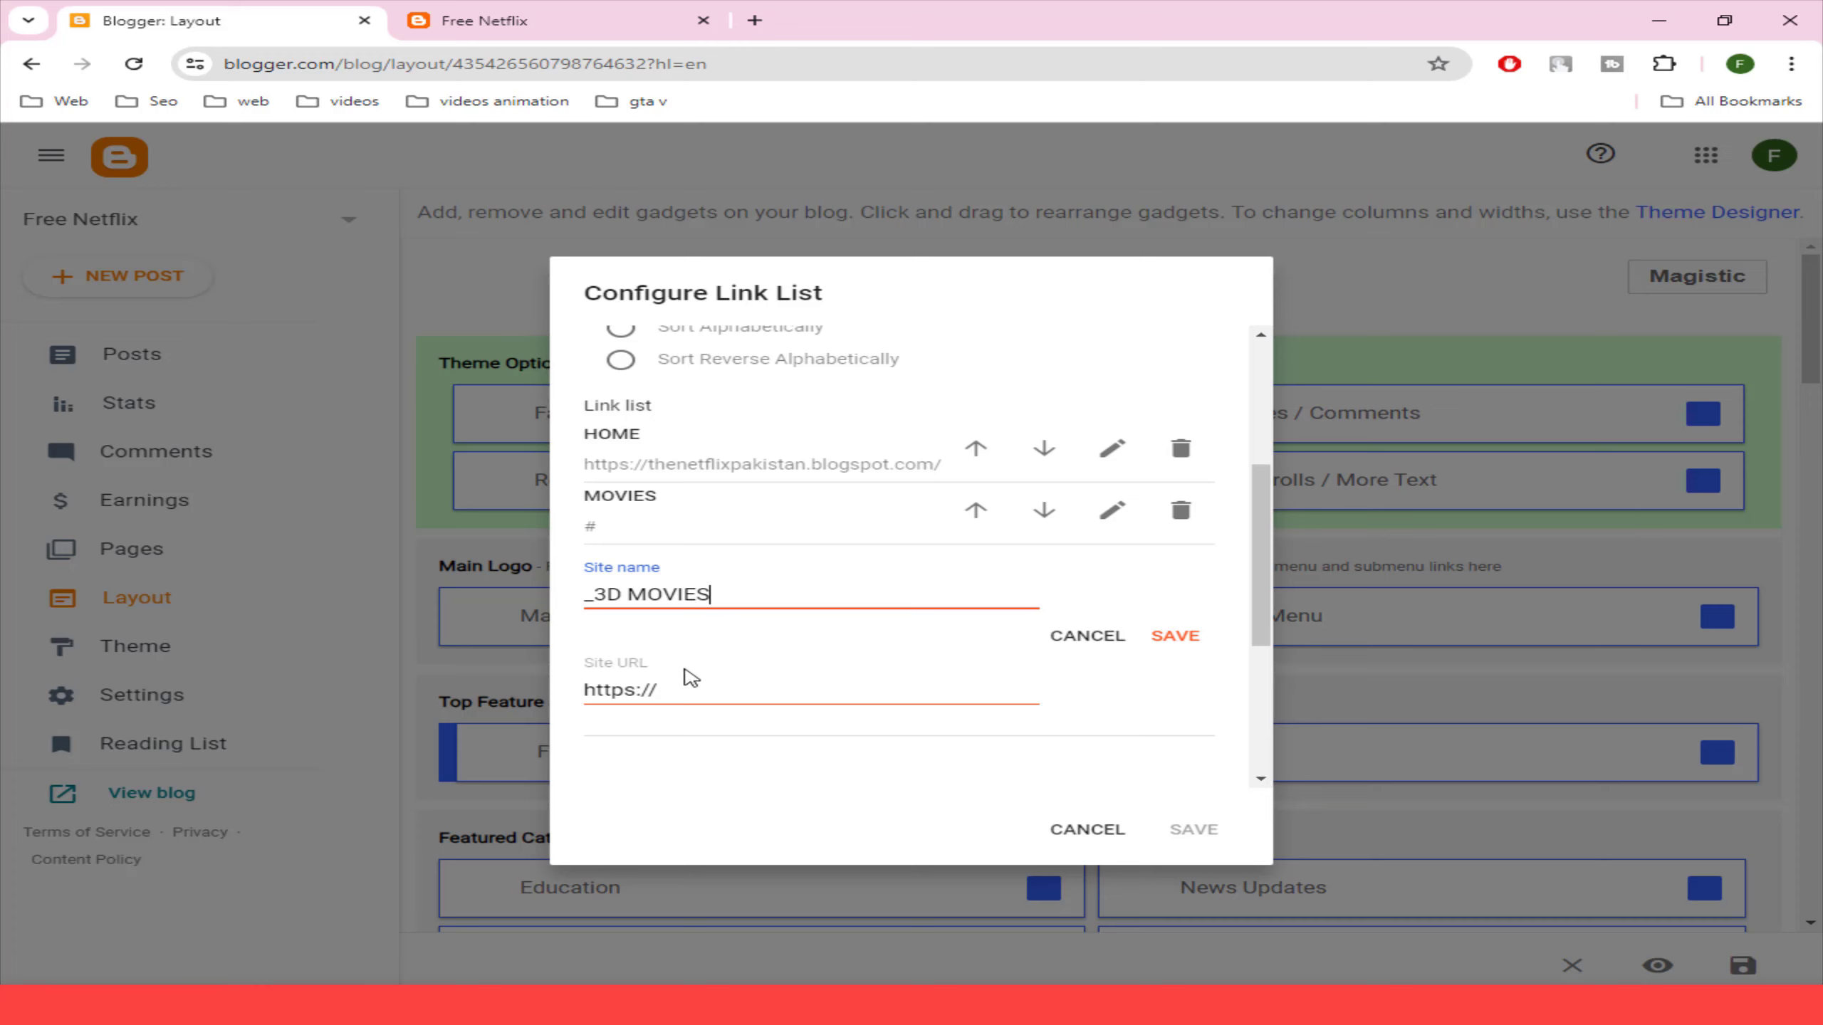
- Replace the _3D MOVIES item's site URL with # and save the item and the Main Menu gadget
left_click(680, 684)
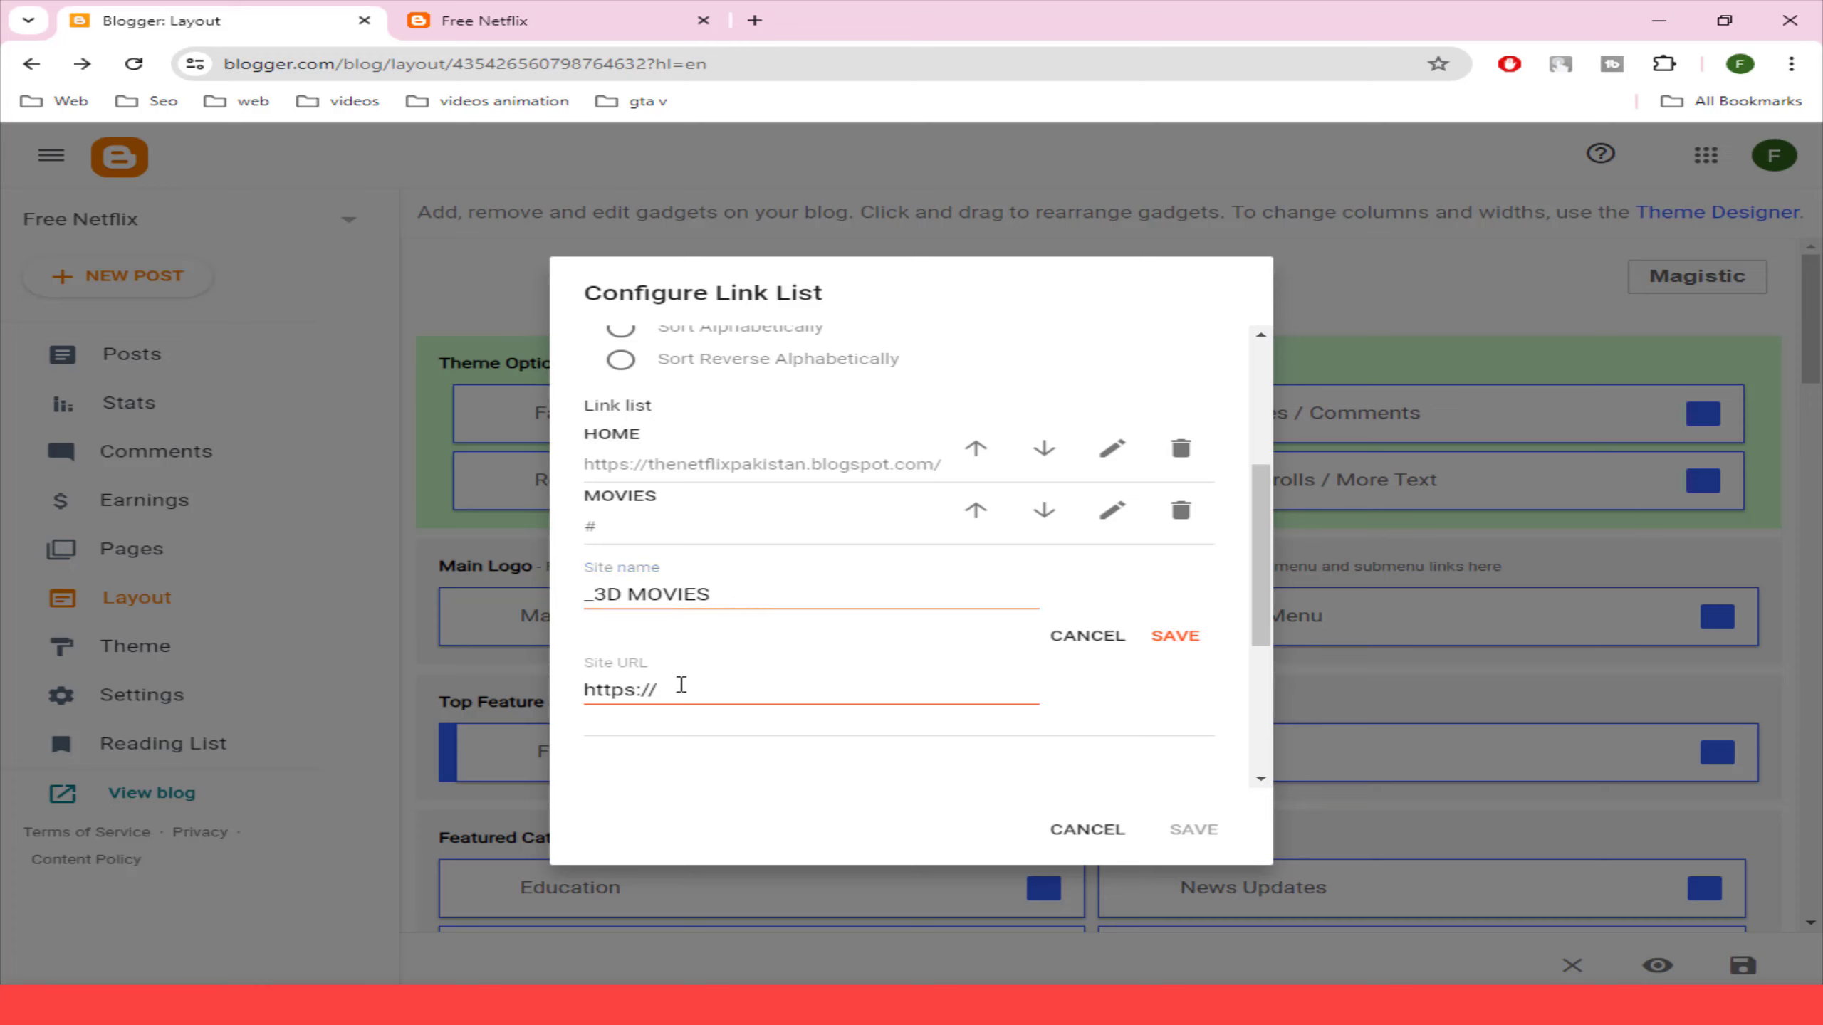
key("shift+Left")
key("BackSpace")
key("BackSpace")
key("BackSpace")
key("BackSpace")
key("BackSpace")
key("BackSpace")
key("BackSpace")
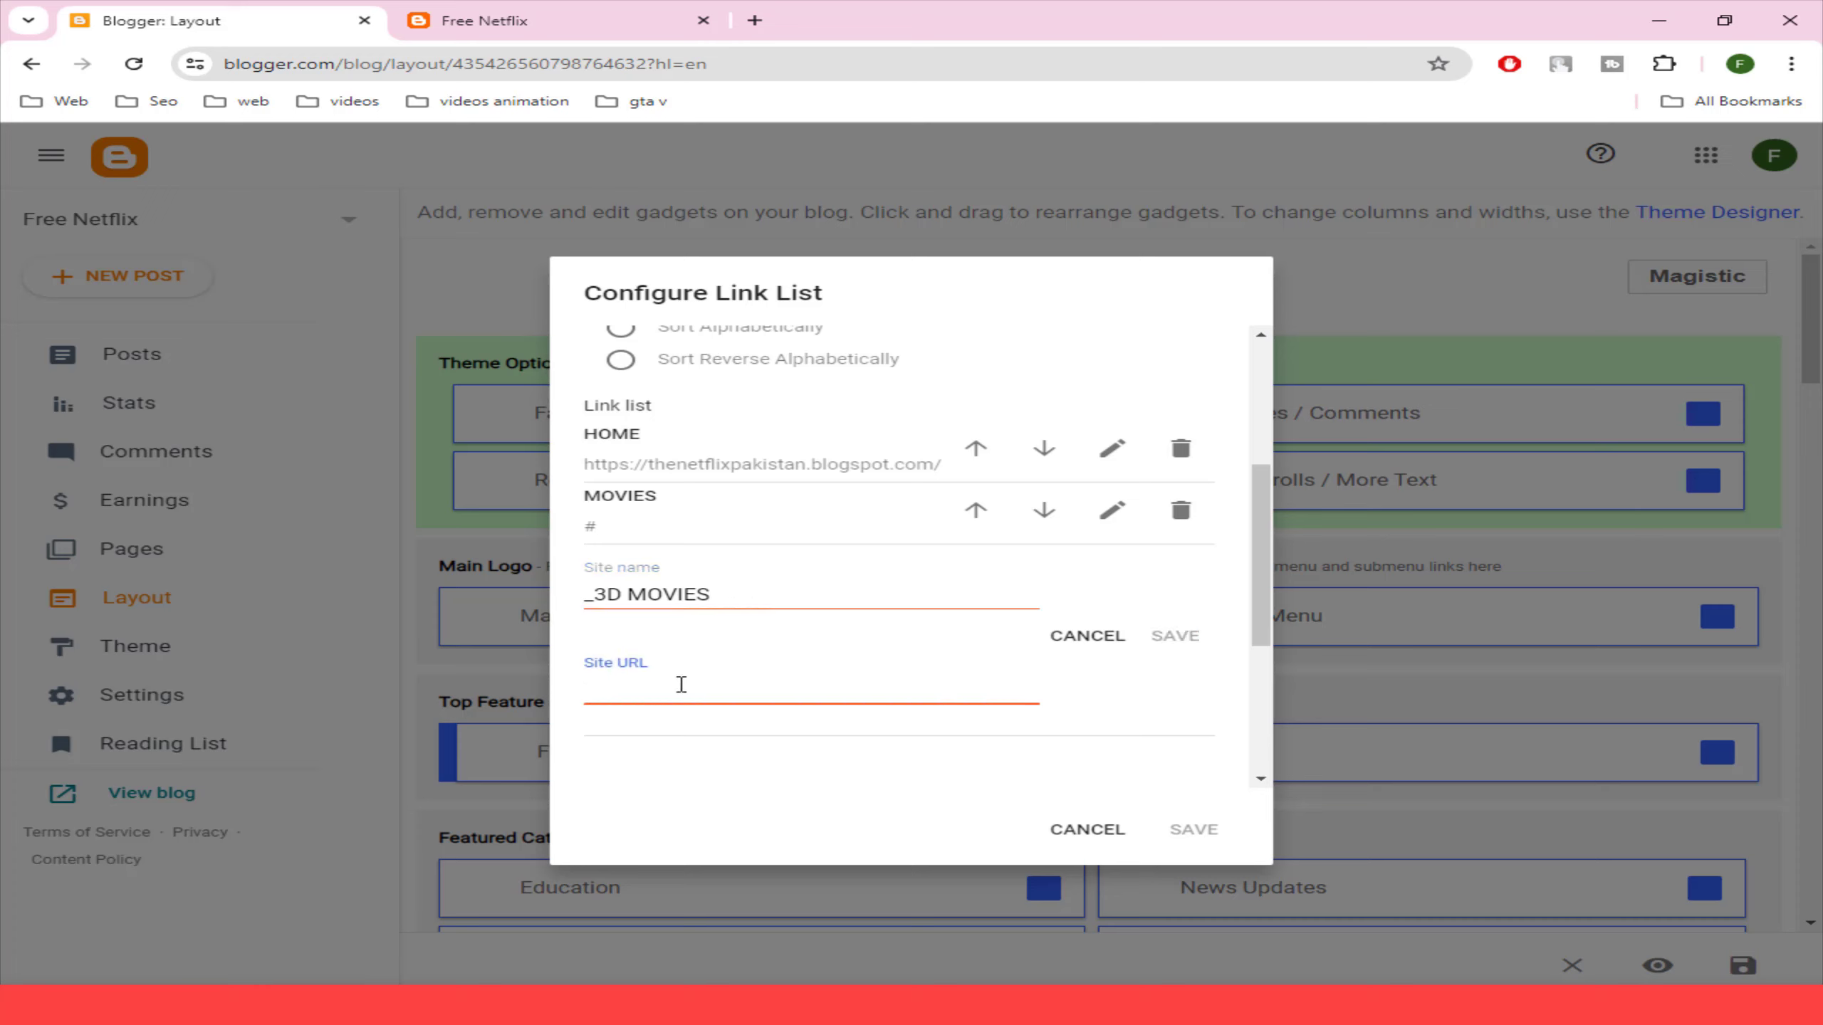
type("#")
left_click(1175, 638)
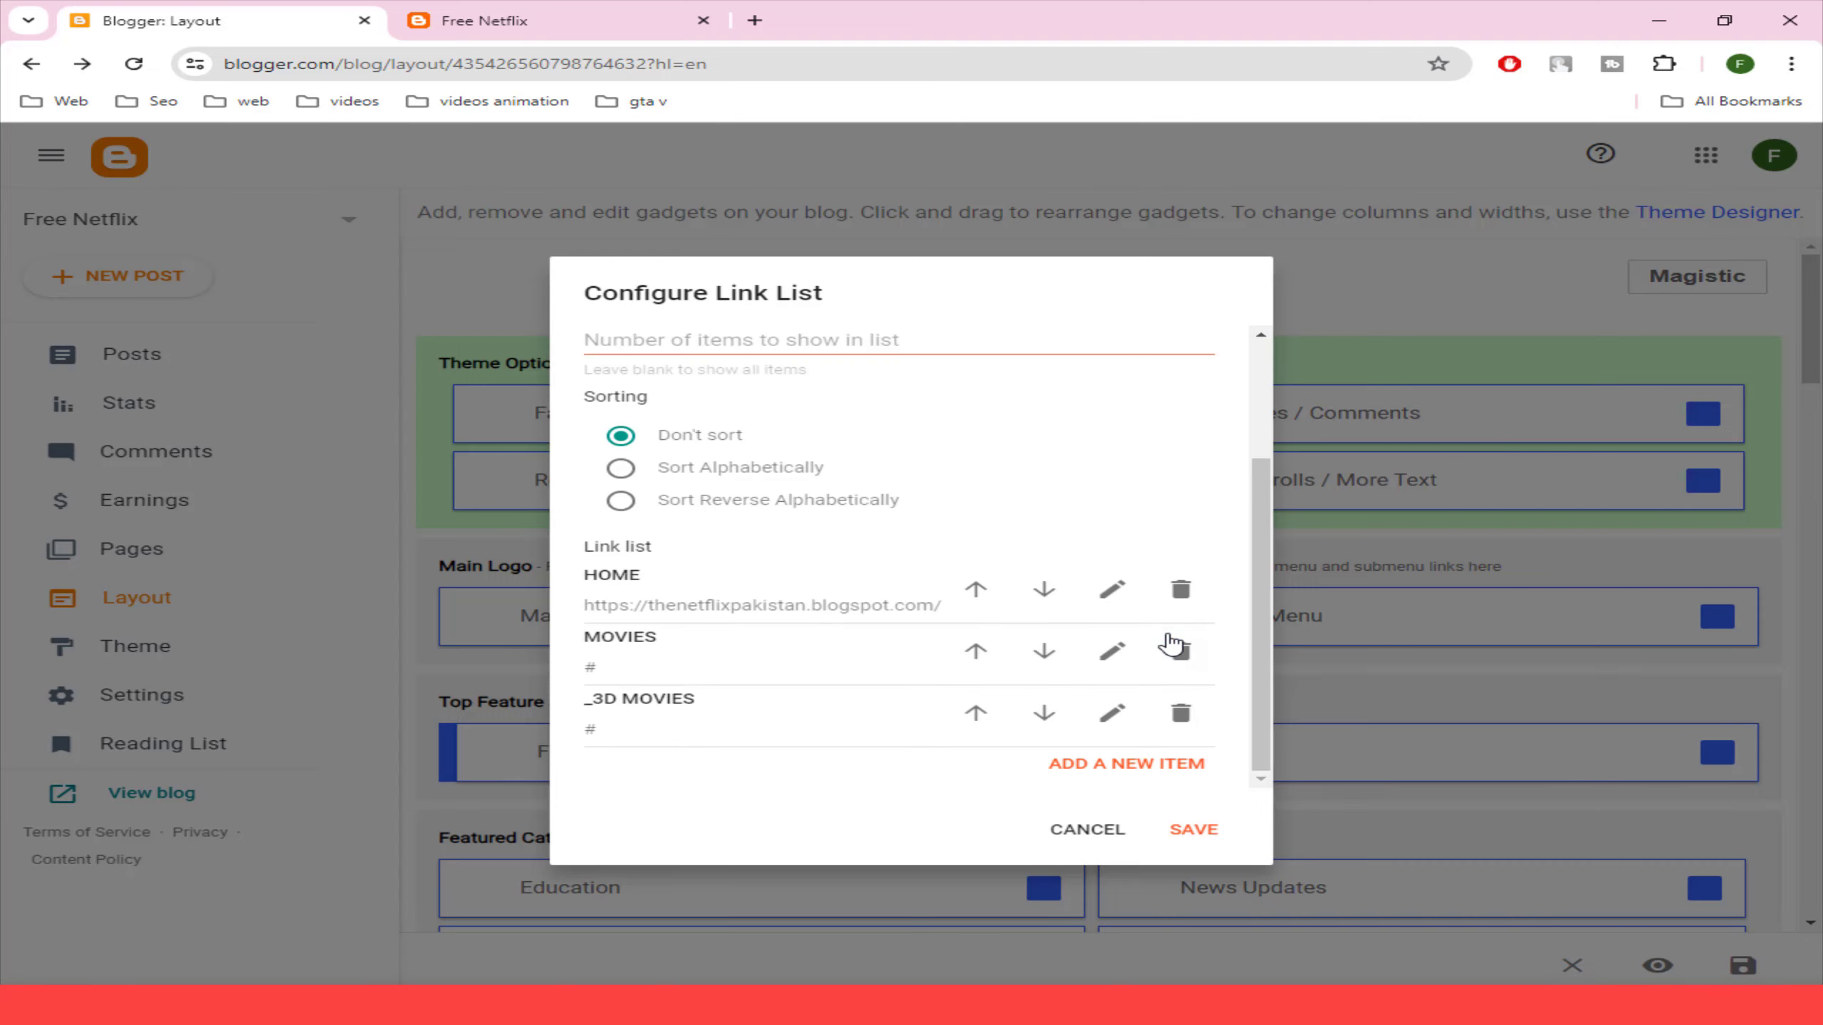
left_click(1186, 833)
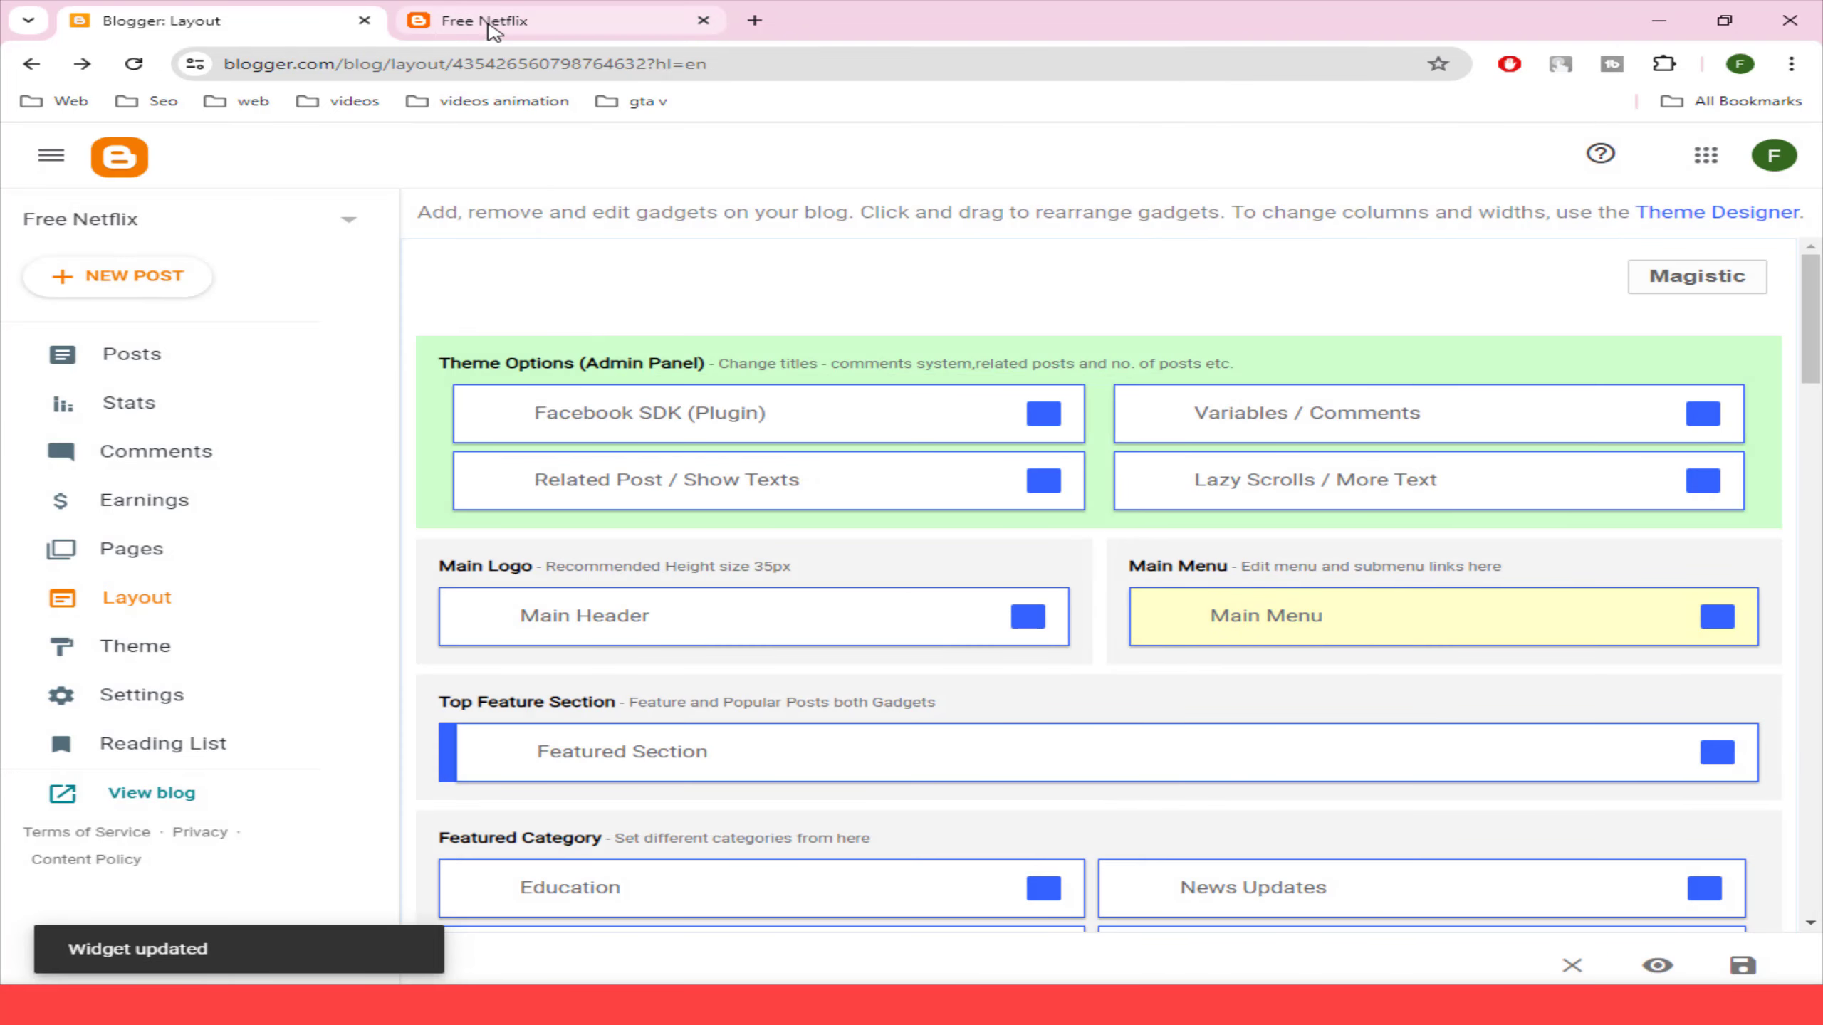
- Reload the Free Netflix blog, follow the 3D MOVIES entry under MOVIES, and return to the layout page
left_click(492, 26)
left_click(489, 65)
key("Return")
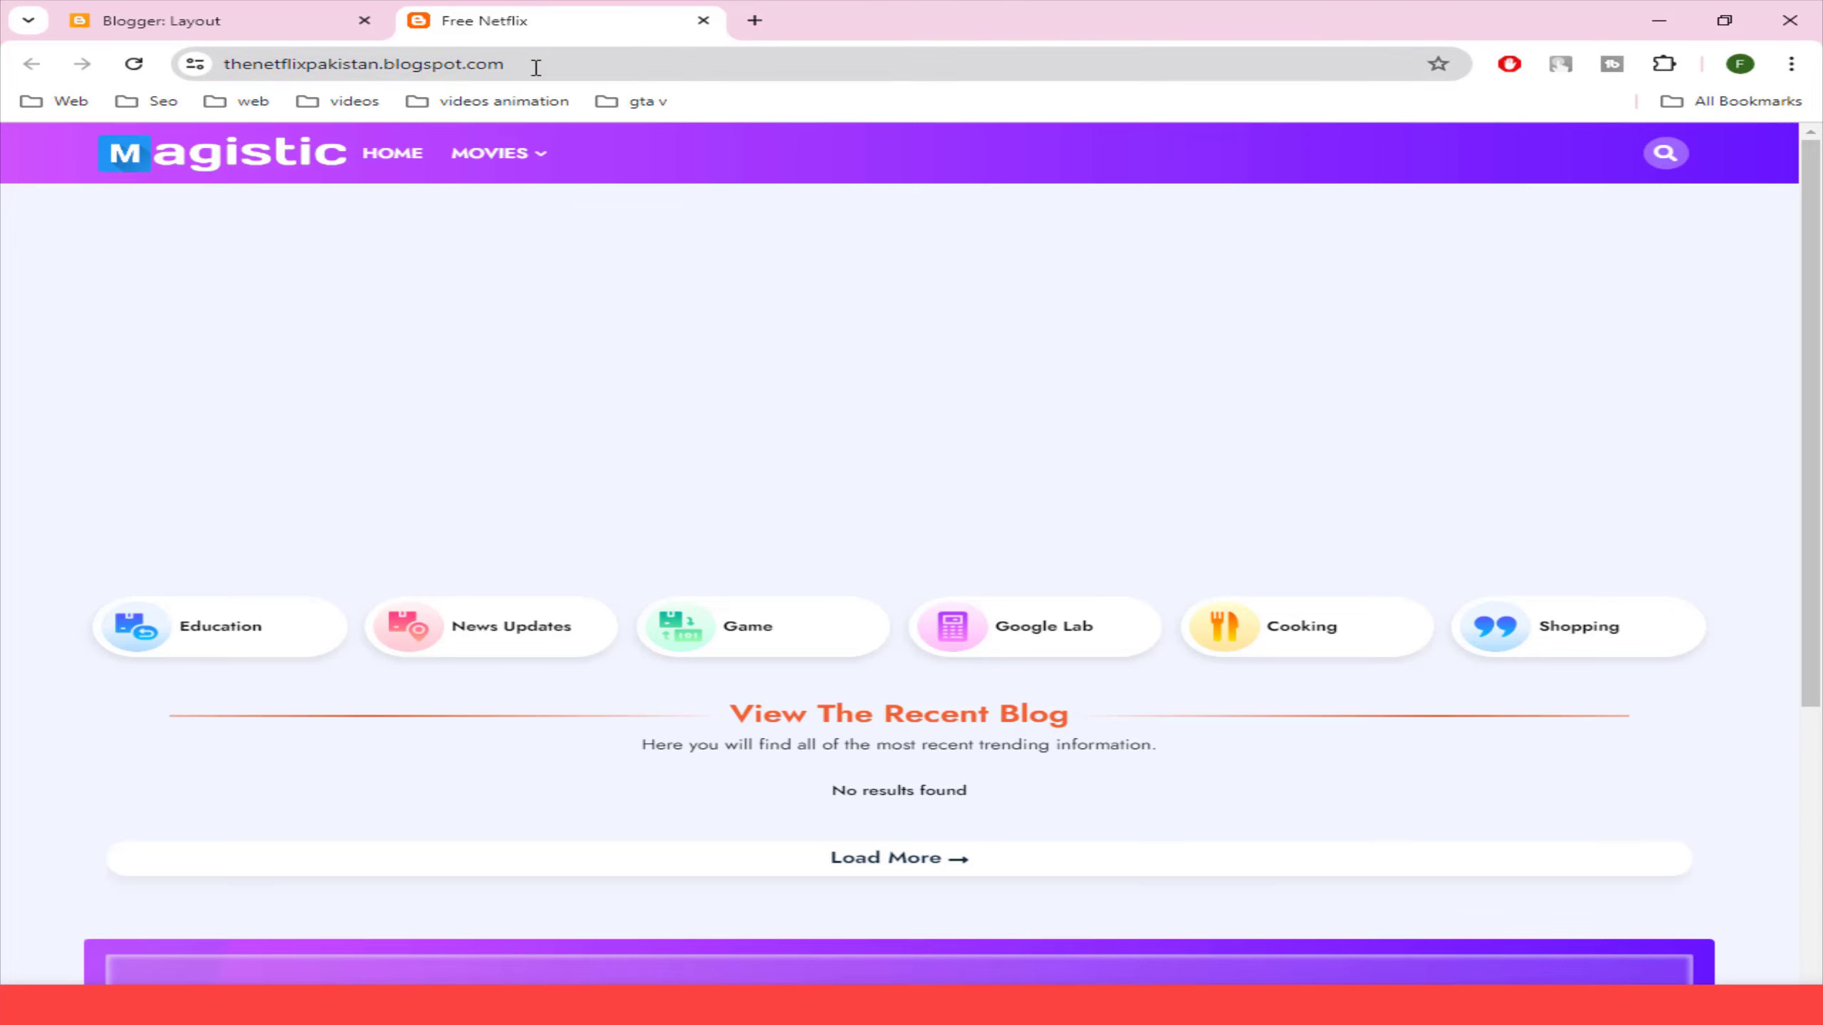
mouse_move(529, 154)
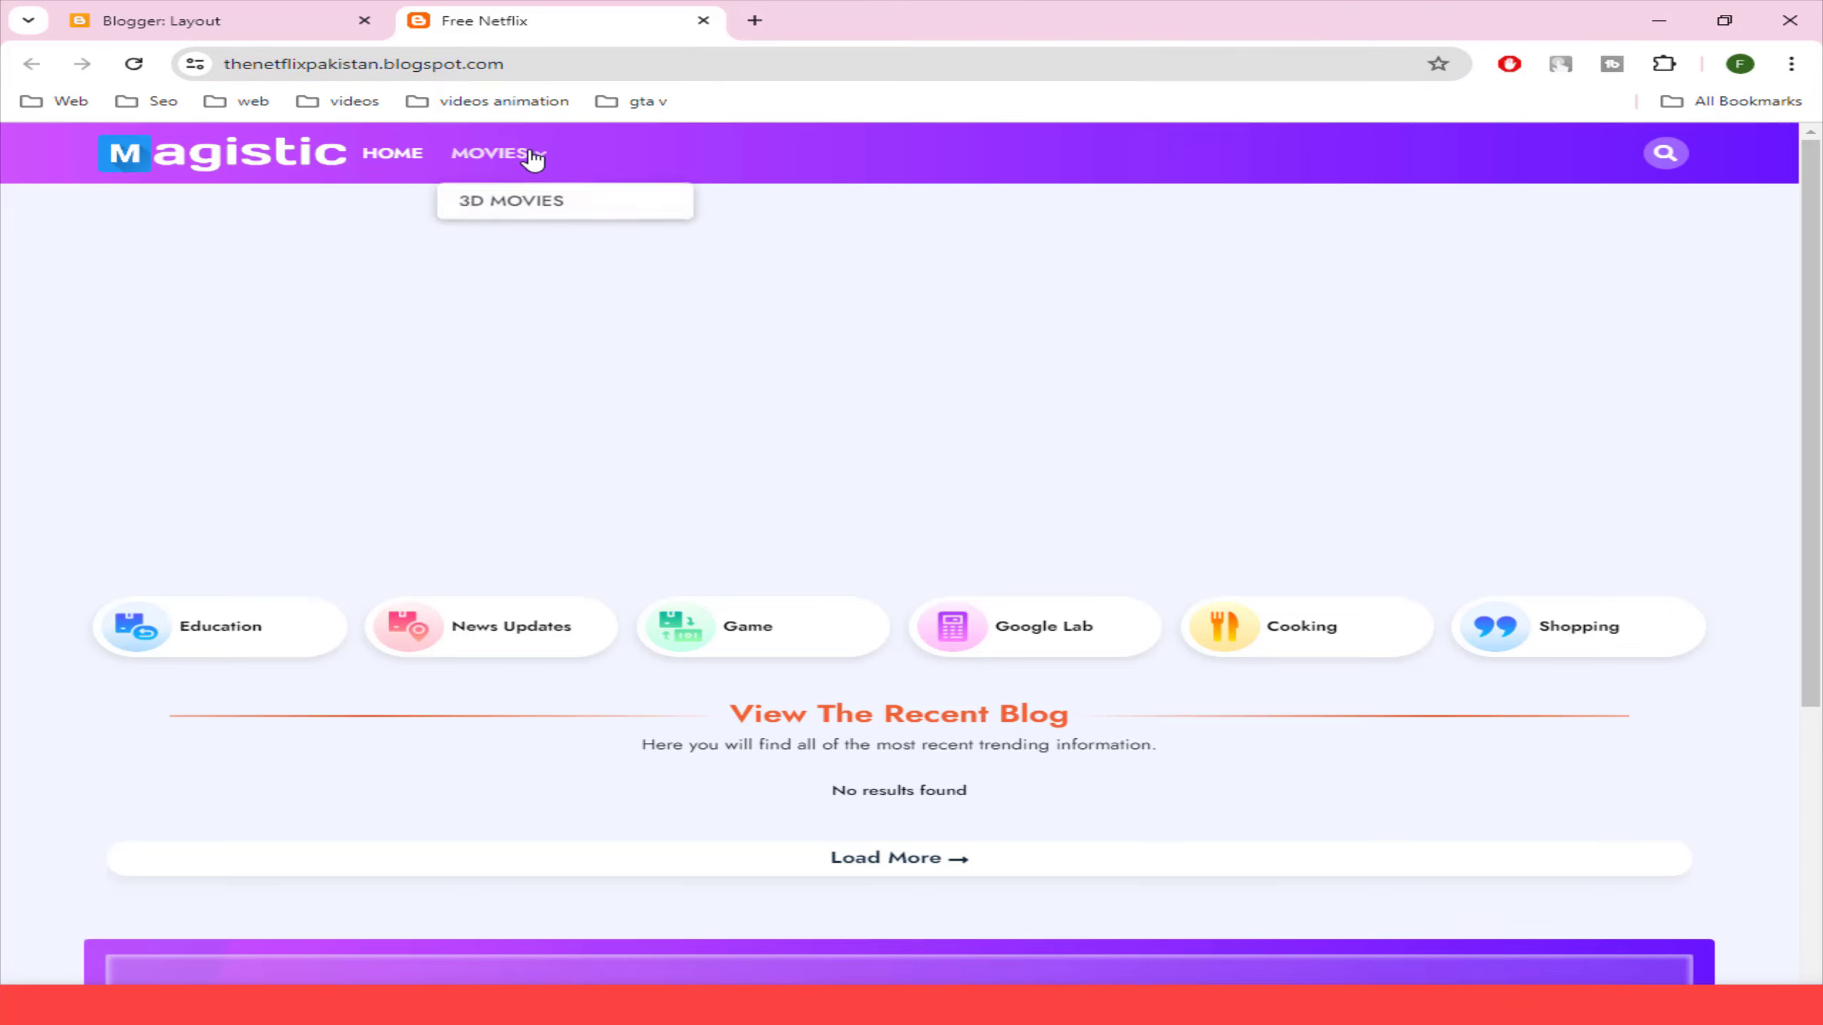
left_click(535, 207)
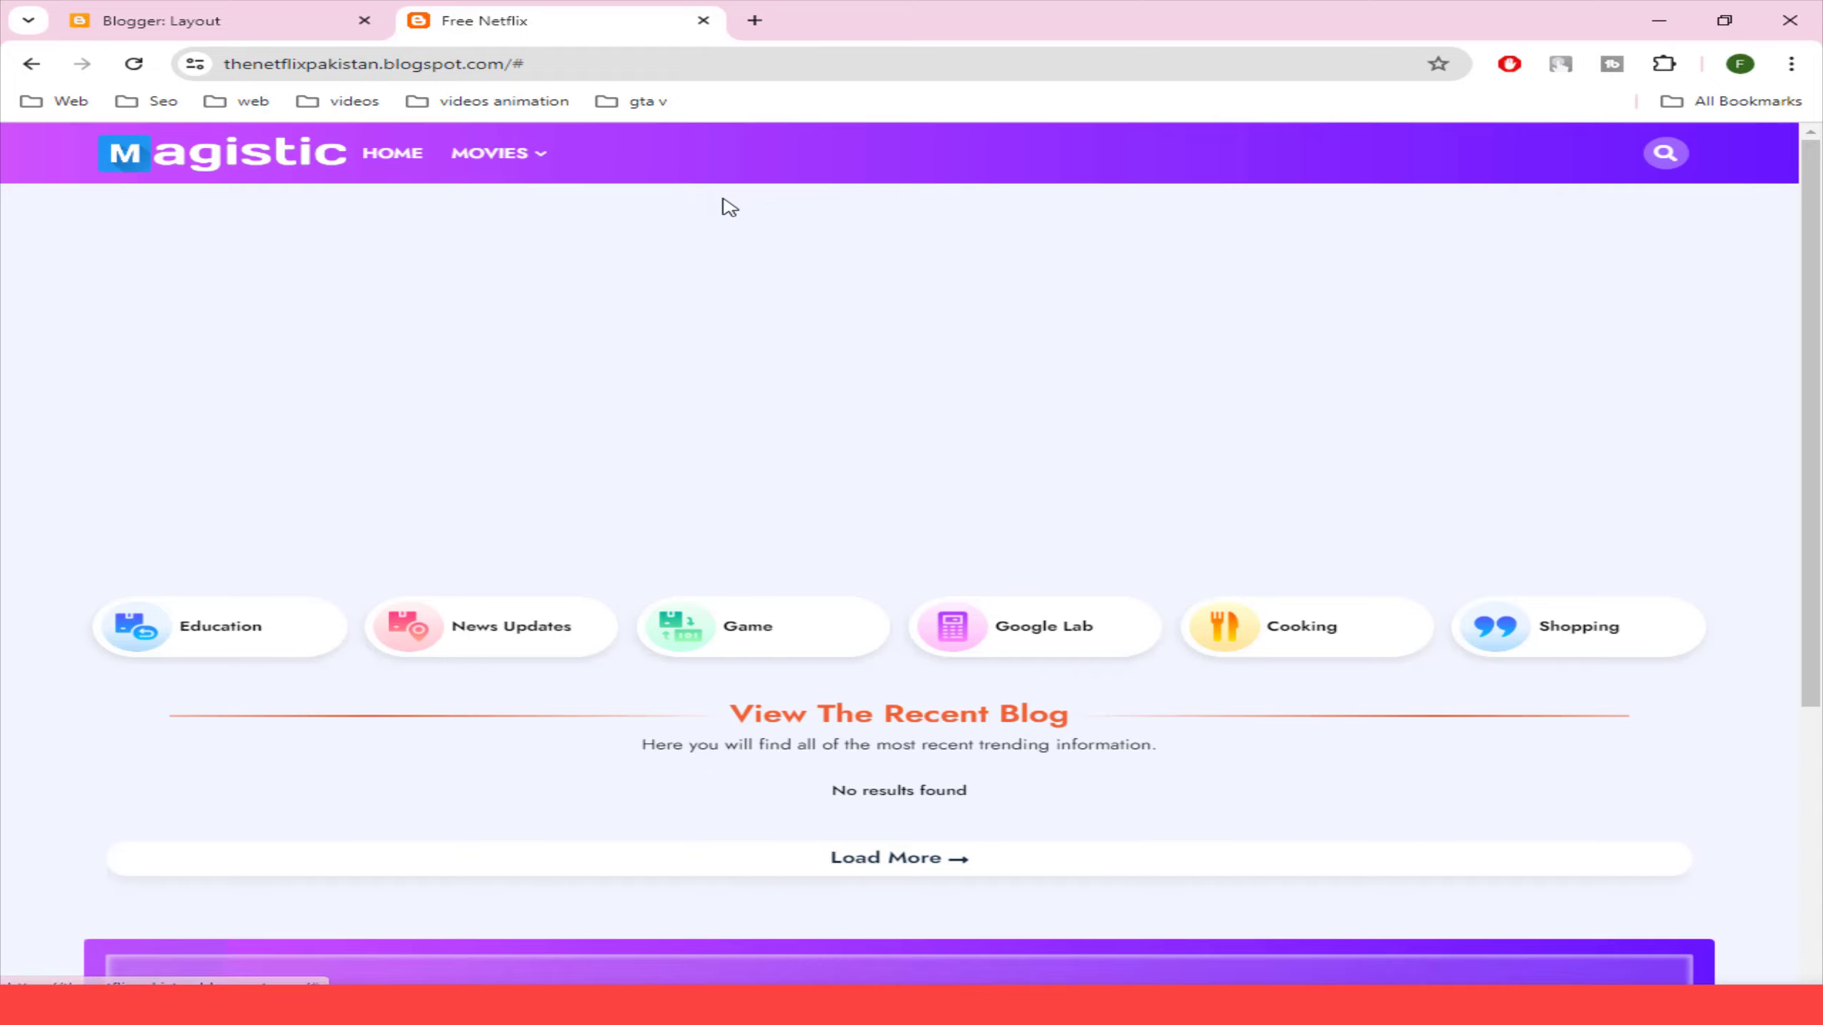
left_click(259, 30)
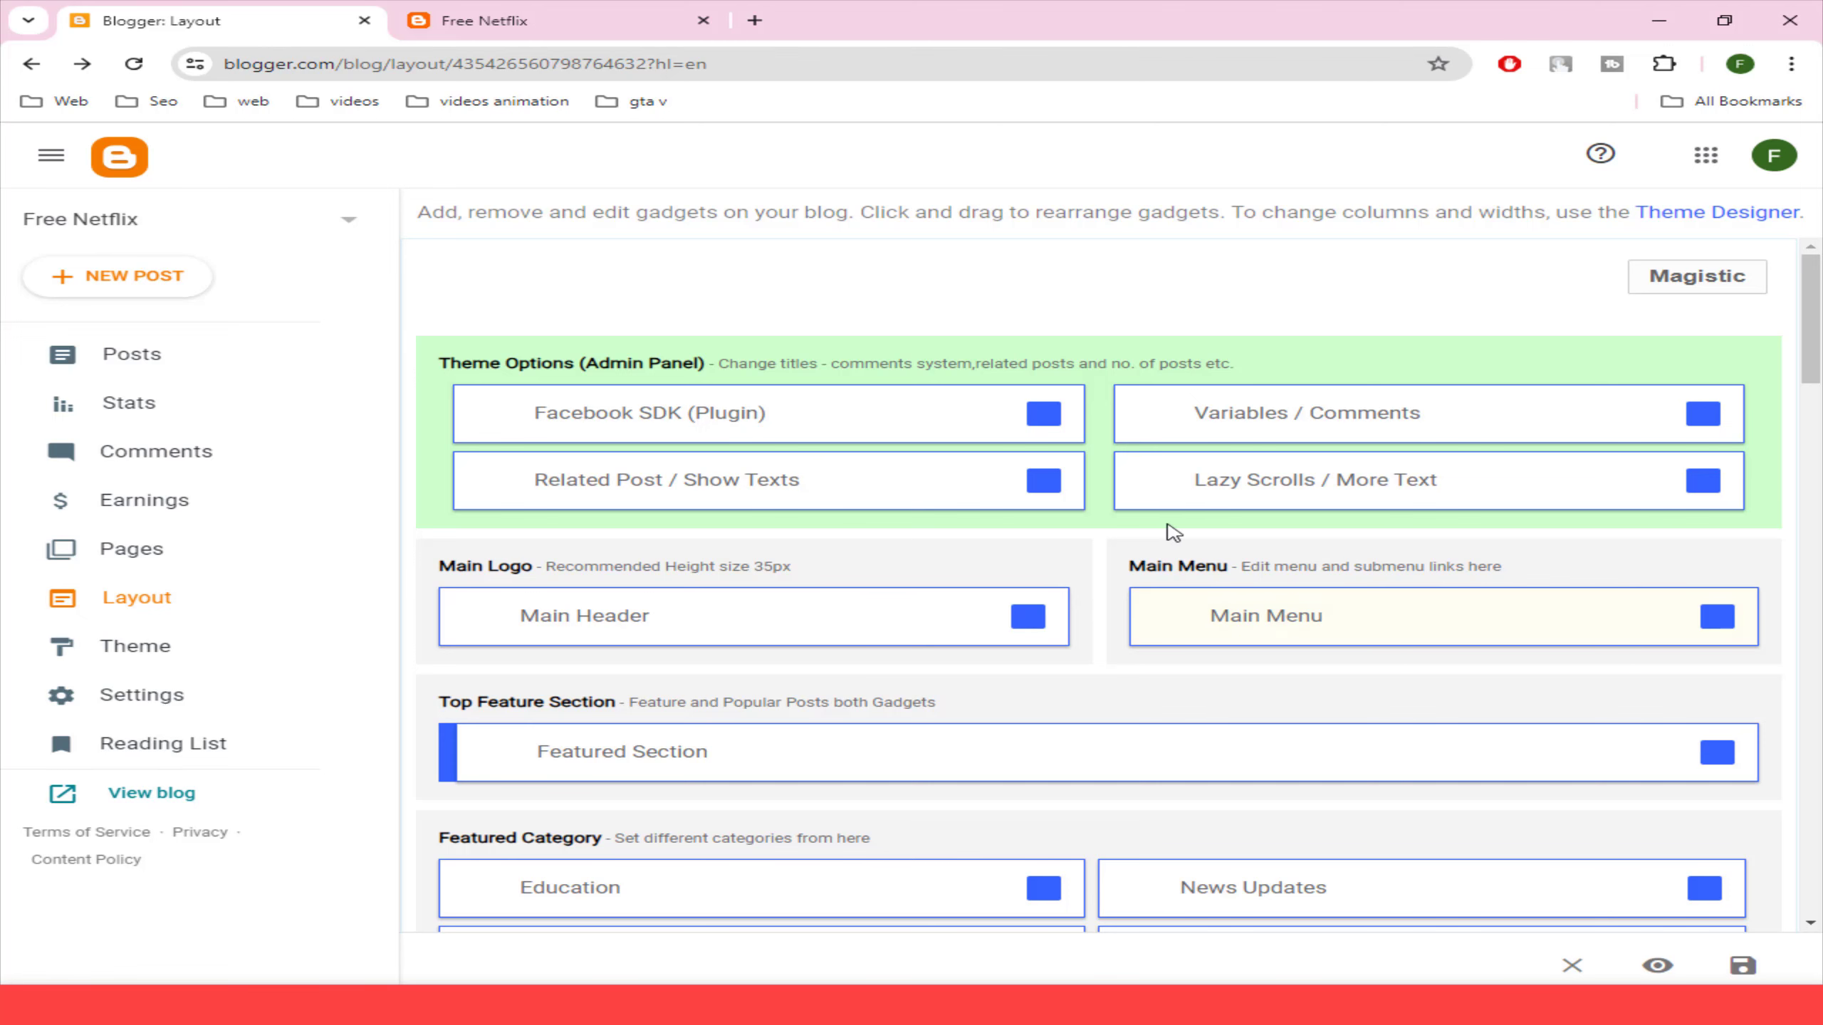
- Add a second-level submenu item with the site name __3D CARTOONS to the Main Menu link list
left_click(1715, 617)
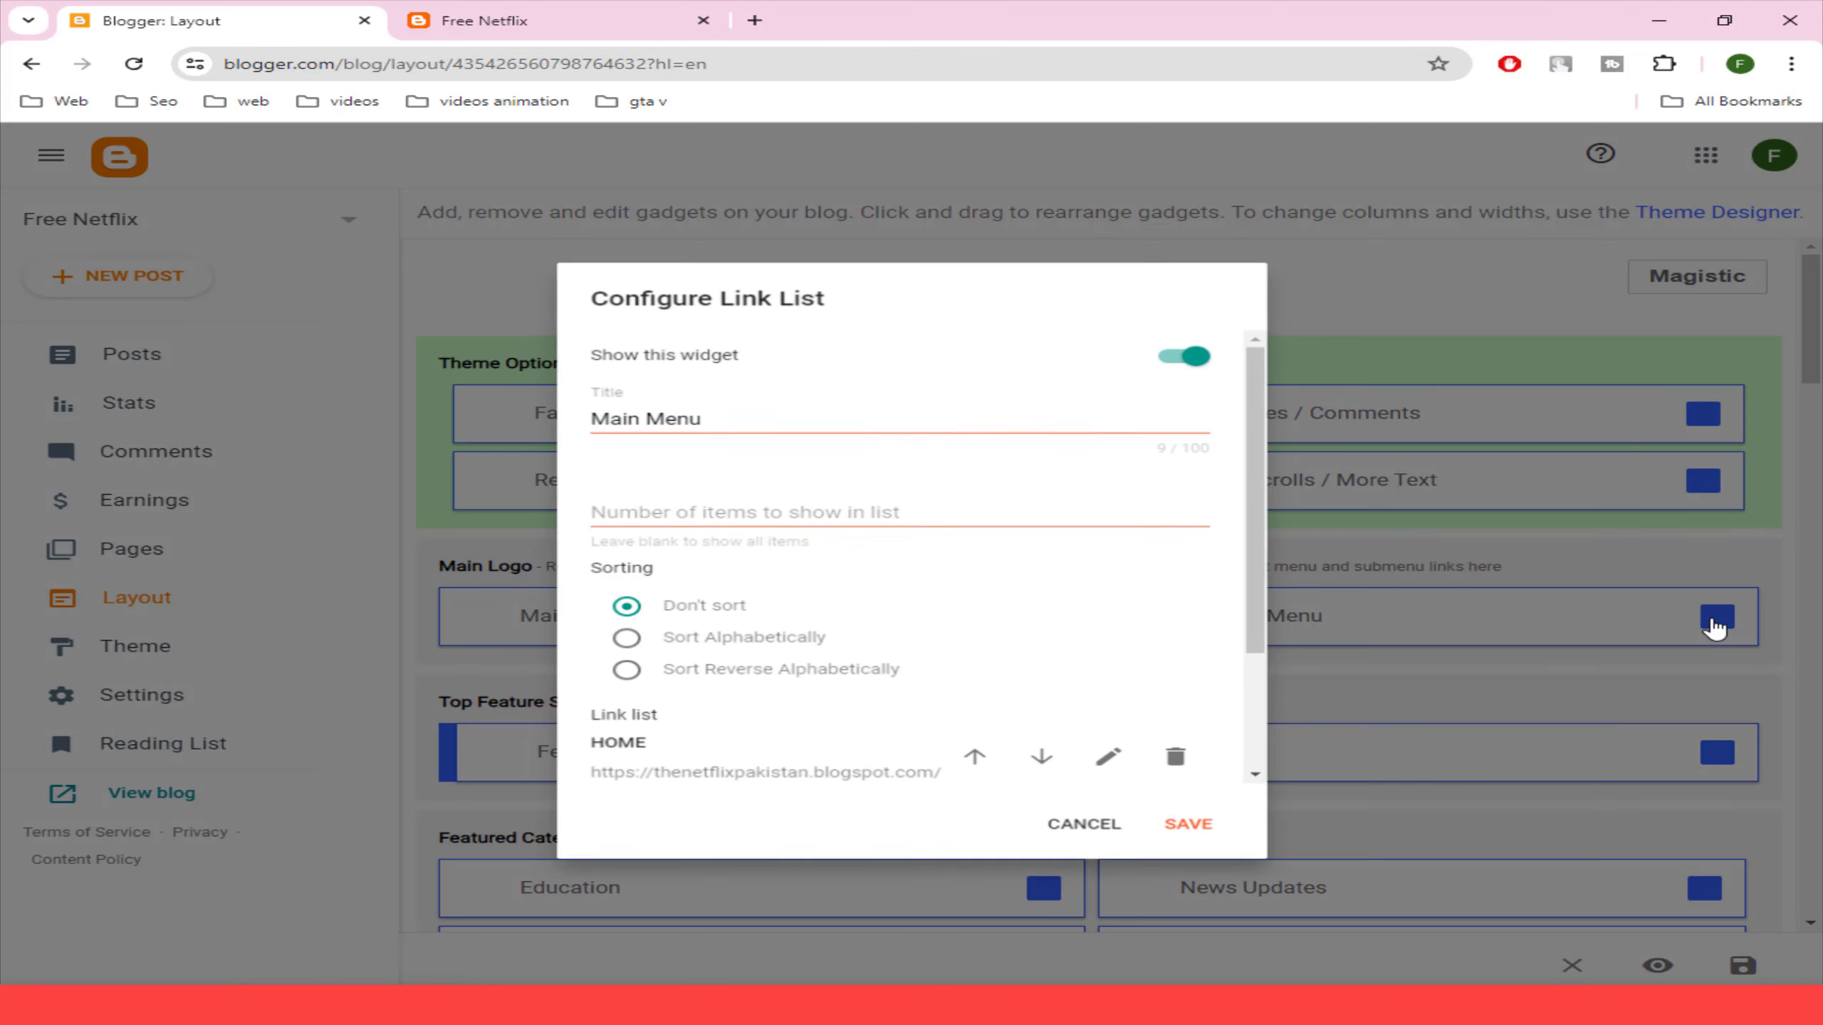
scroll(1005, 557, "down", 3)
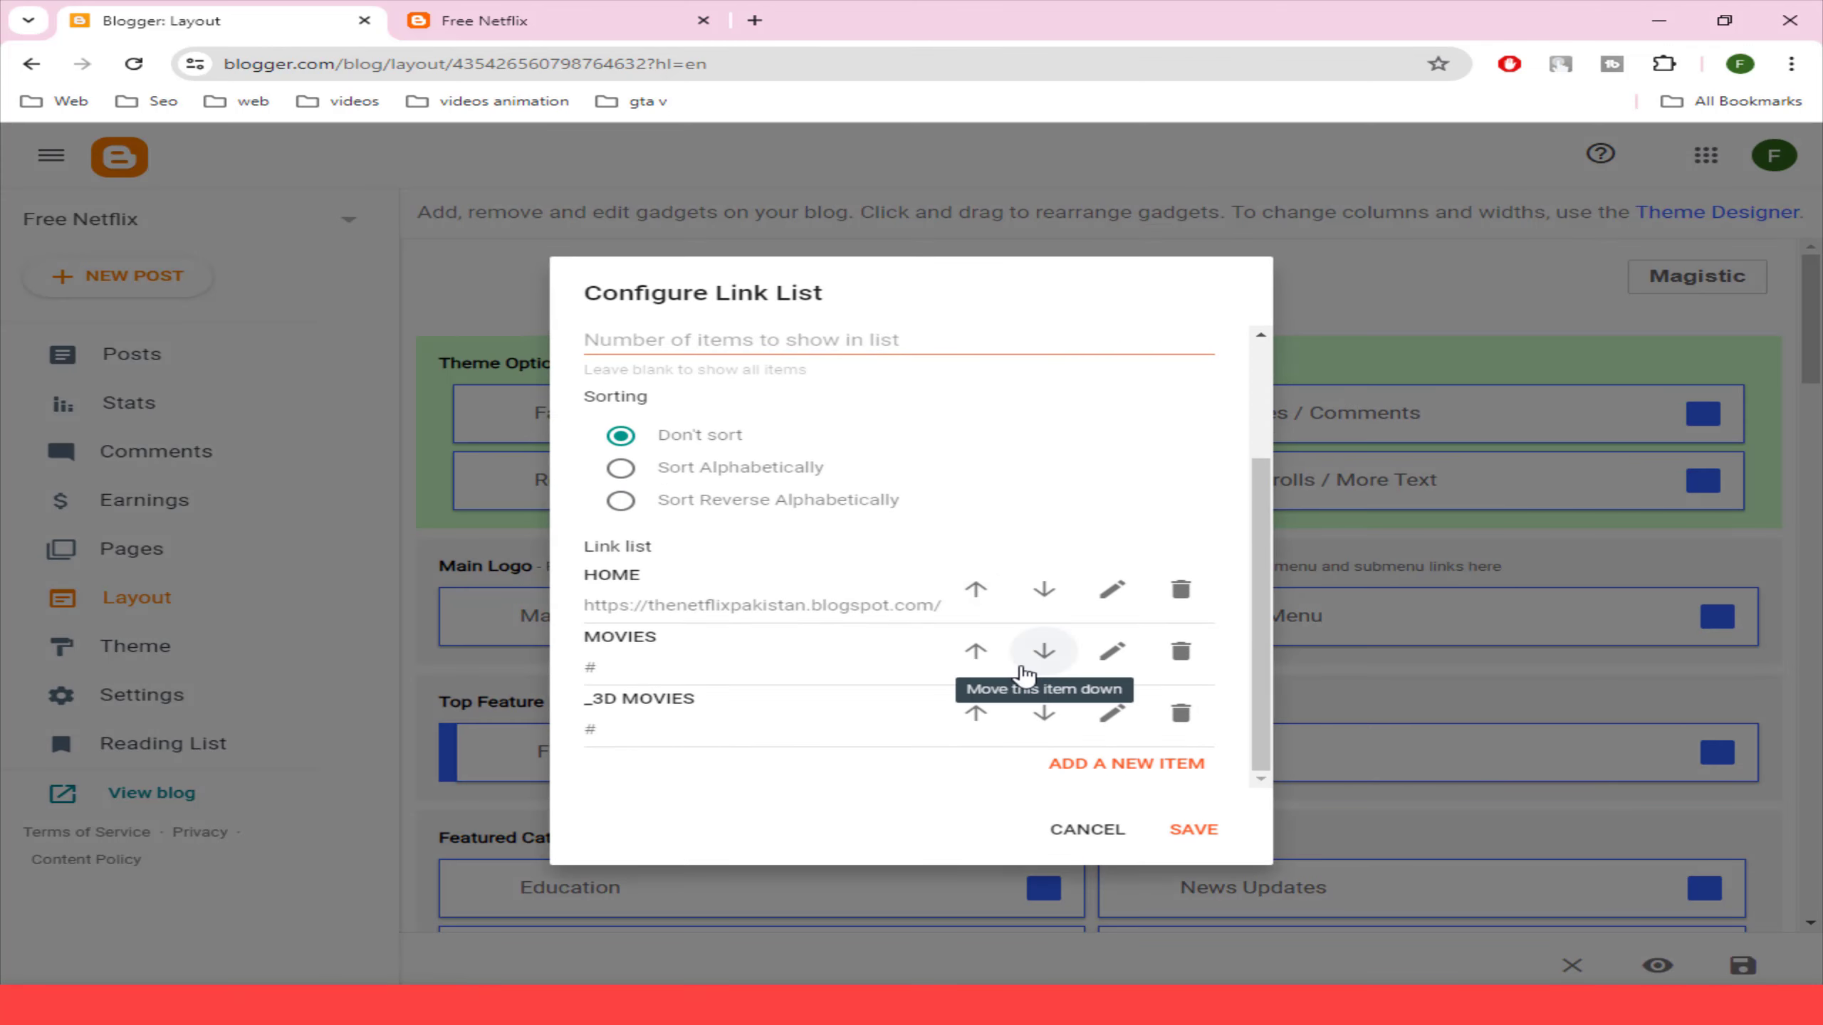
left_click(1169, 766)
scroll(1089, 754, "down", 2)
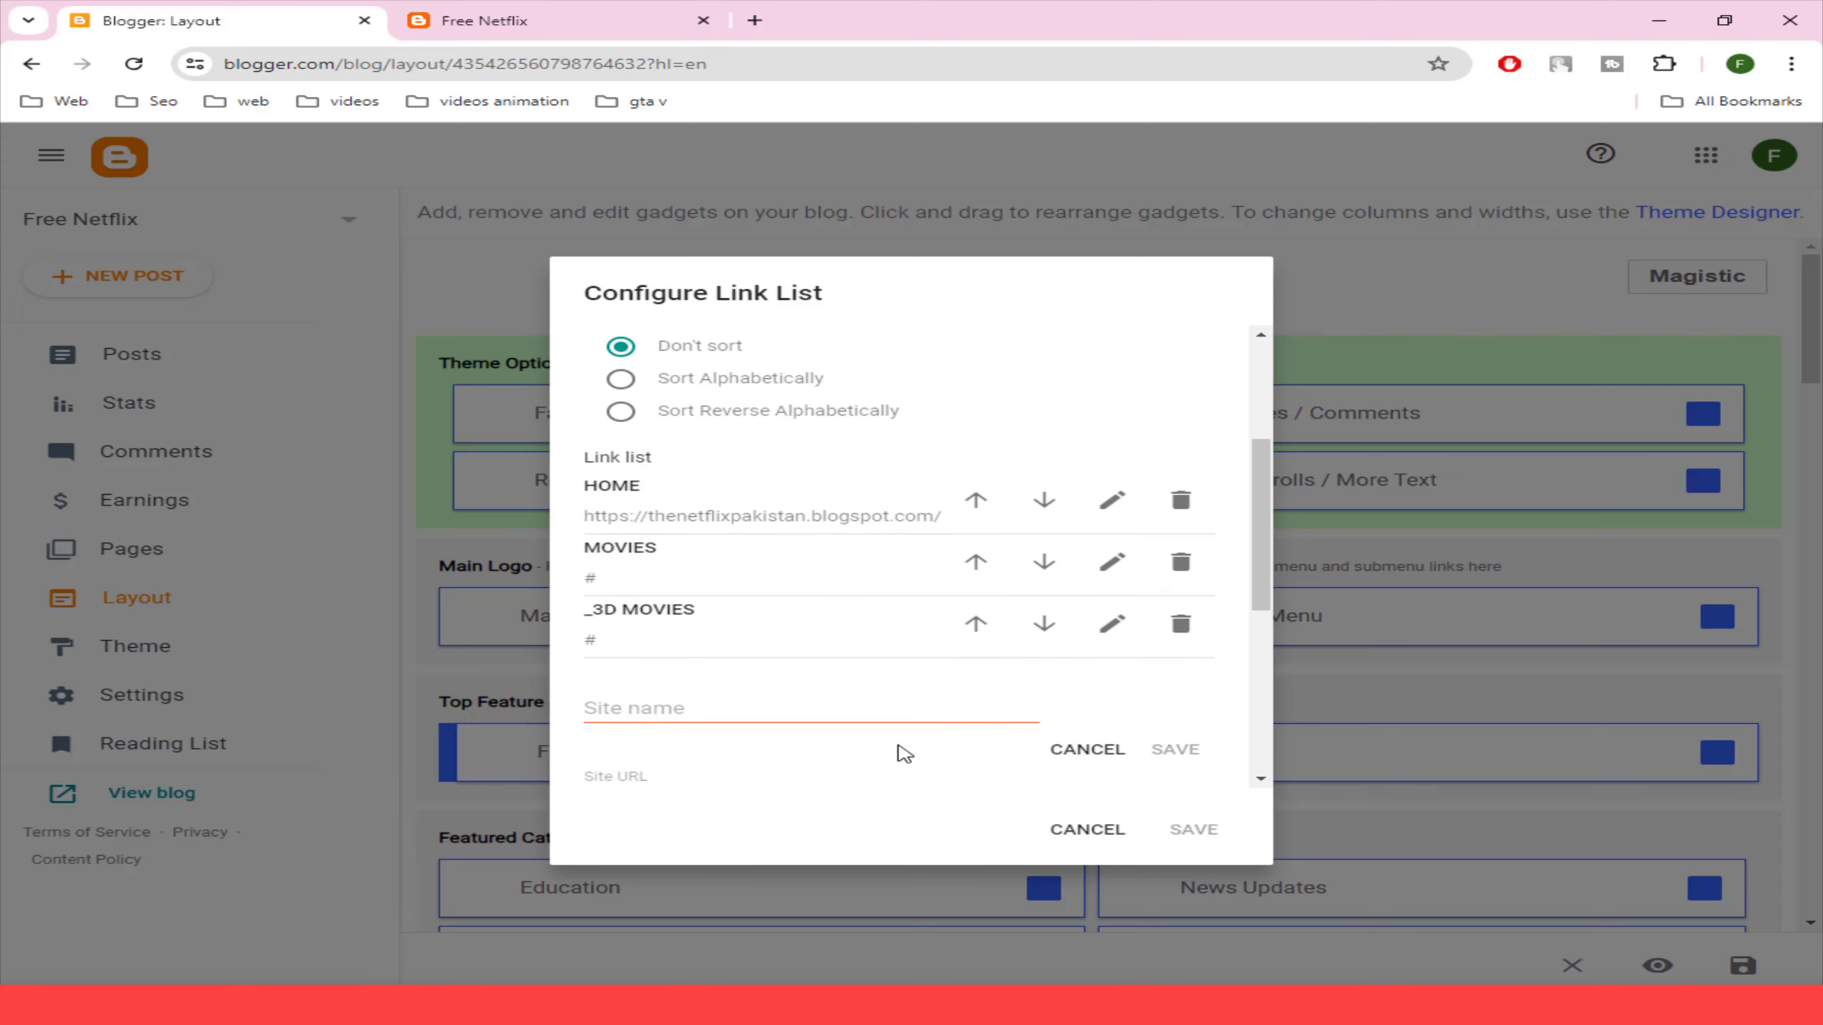
left_click(697, 694)
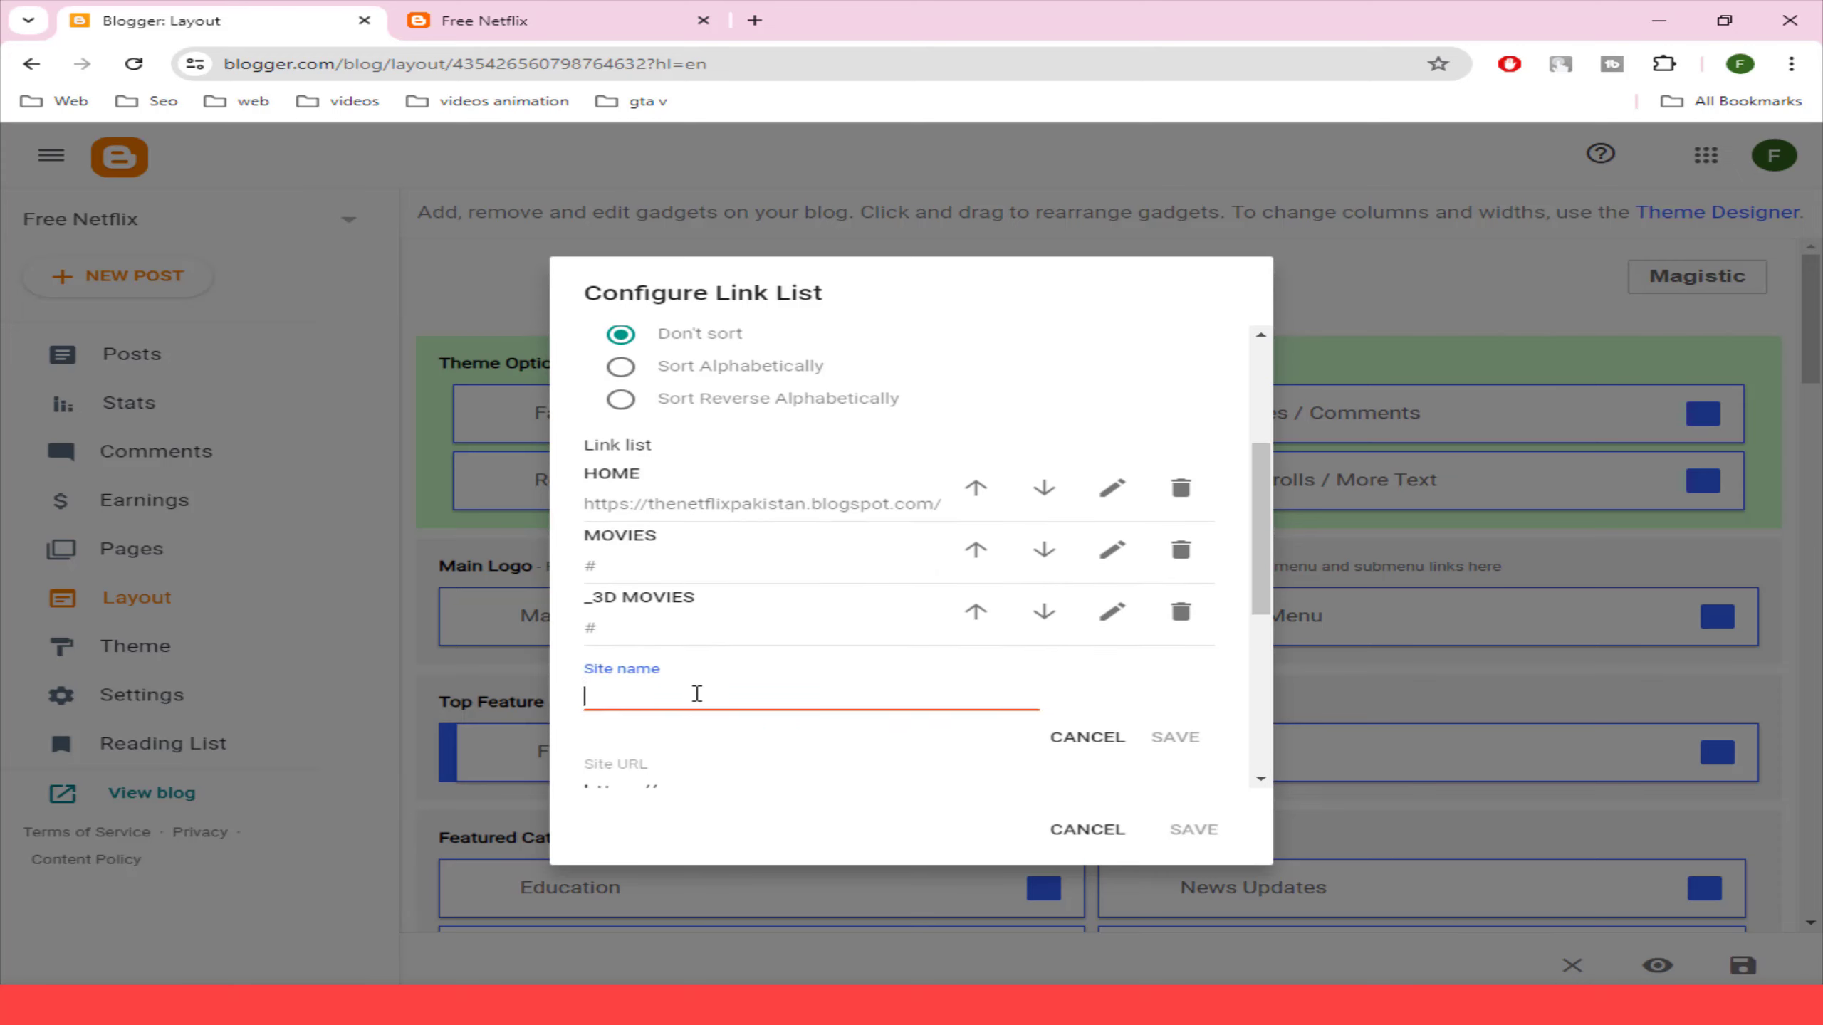
type("__3D CARTOONS")
- Replace the __3D CARTOONS item's site URL with # and save the item and the Main Menu gadget
scroll(814, 695, "down", 3)
left_click_drag(717, 599, 562, 597)
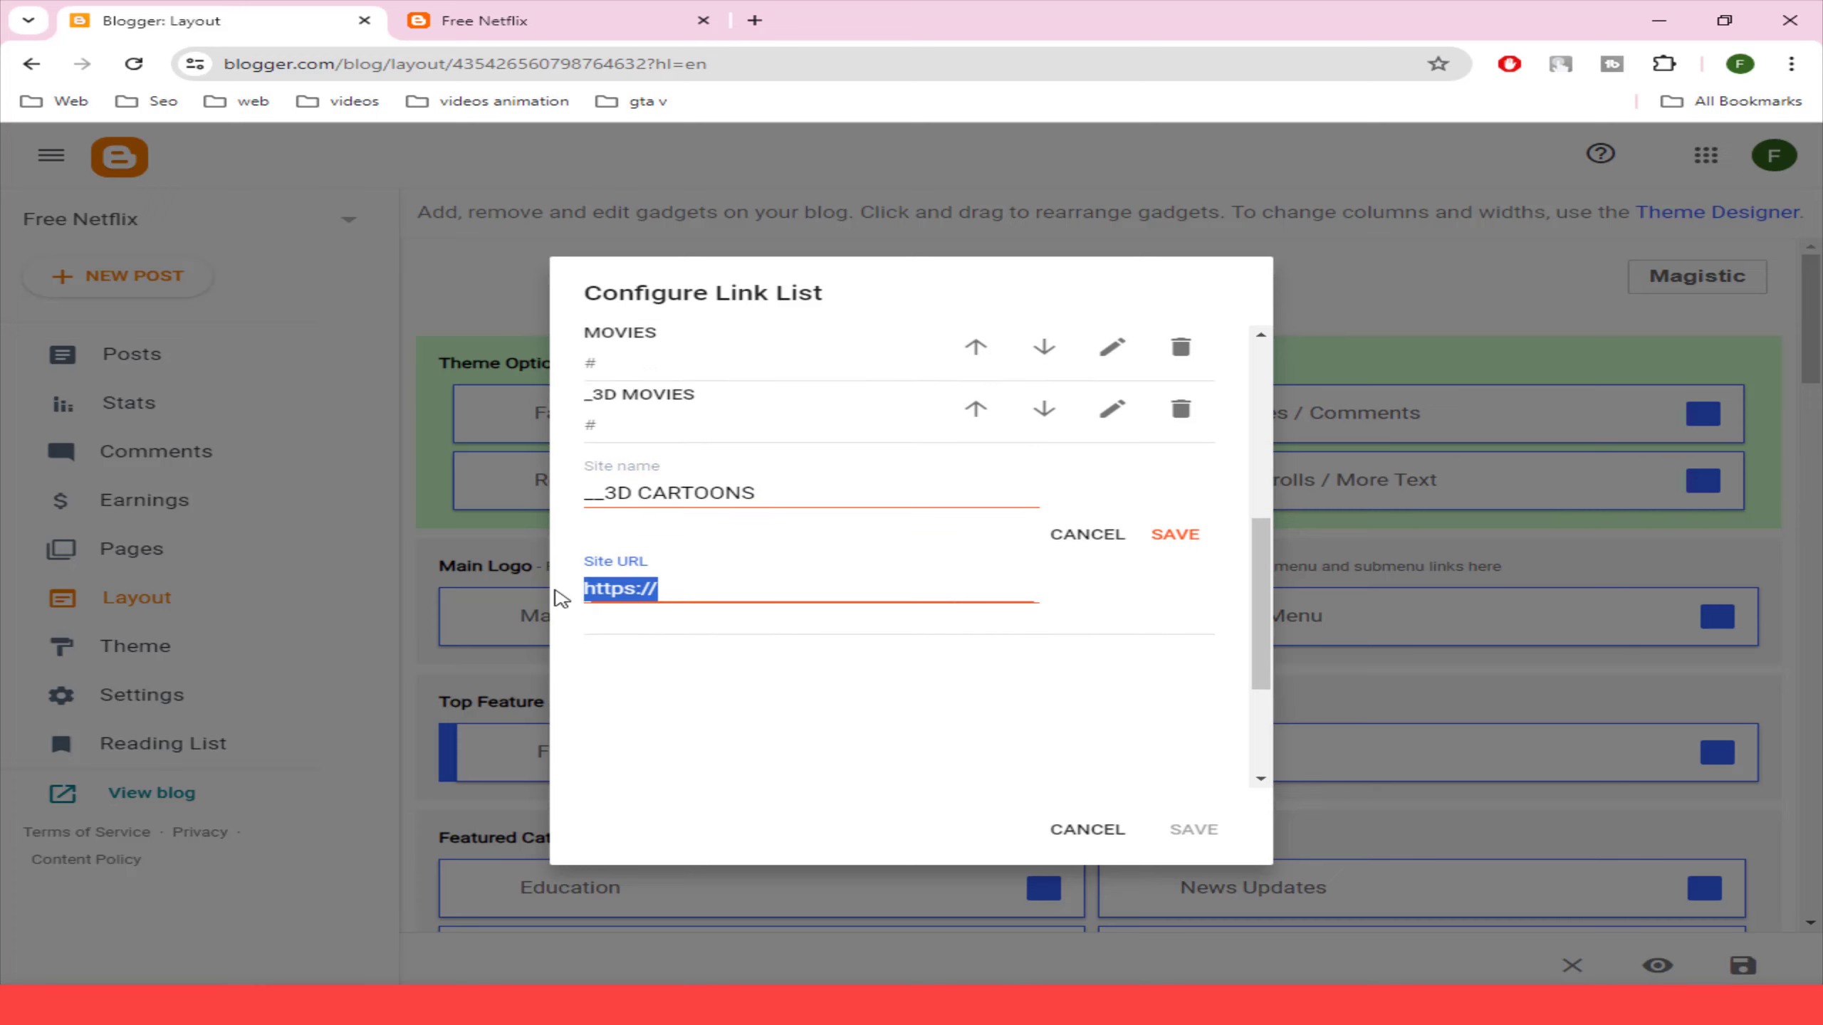
key("BackSpace")
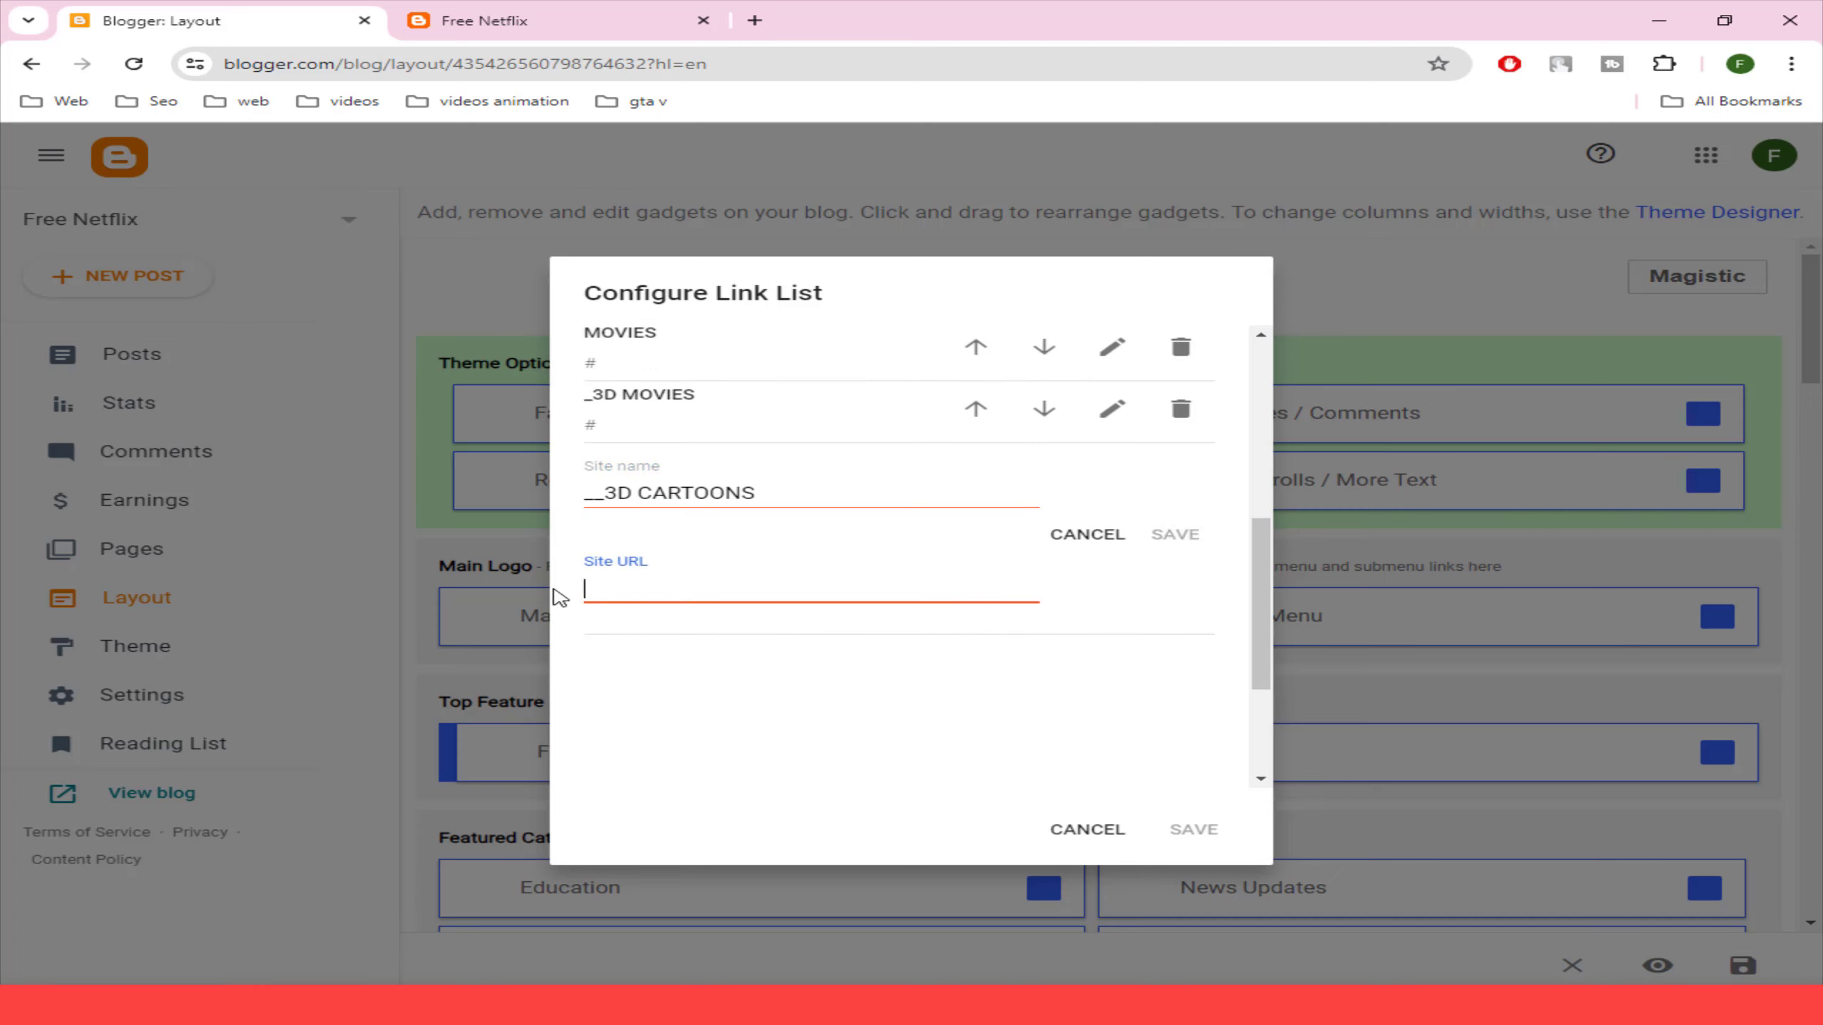
type("#")
left_click(1174, 534)
left_click(1178, 833)
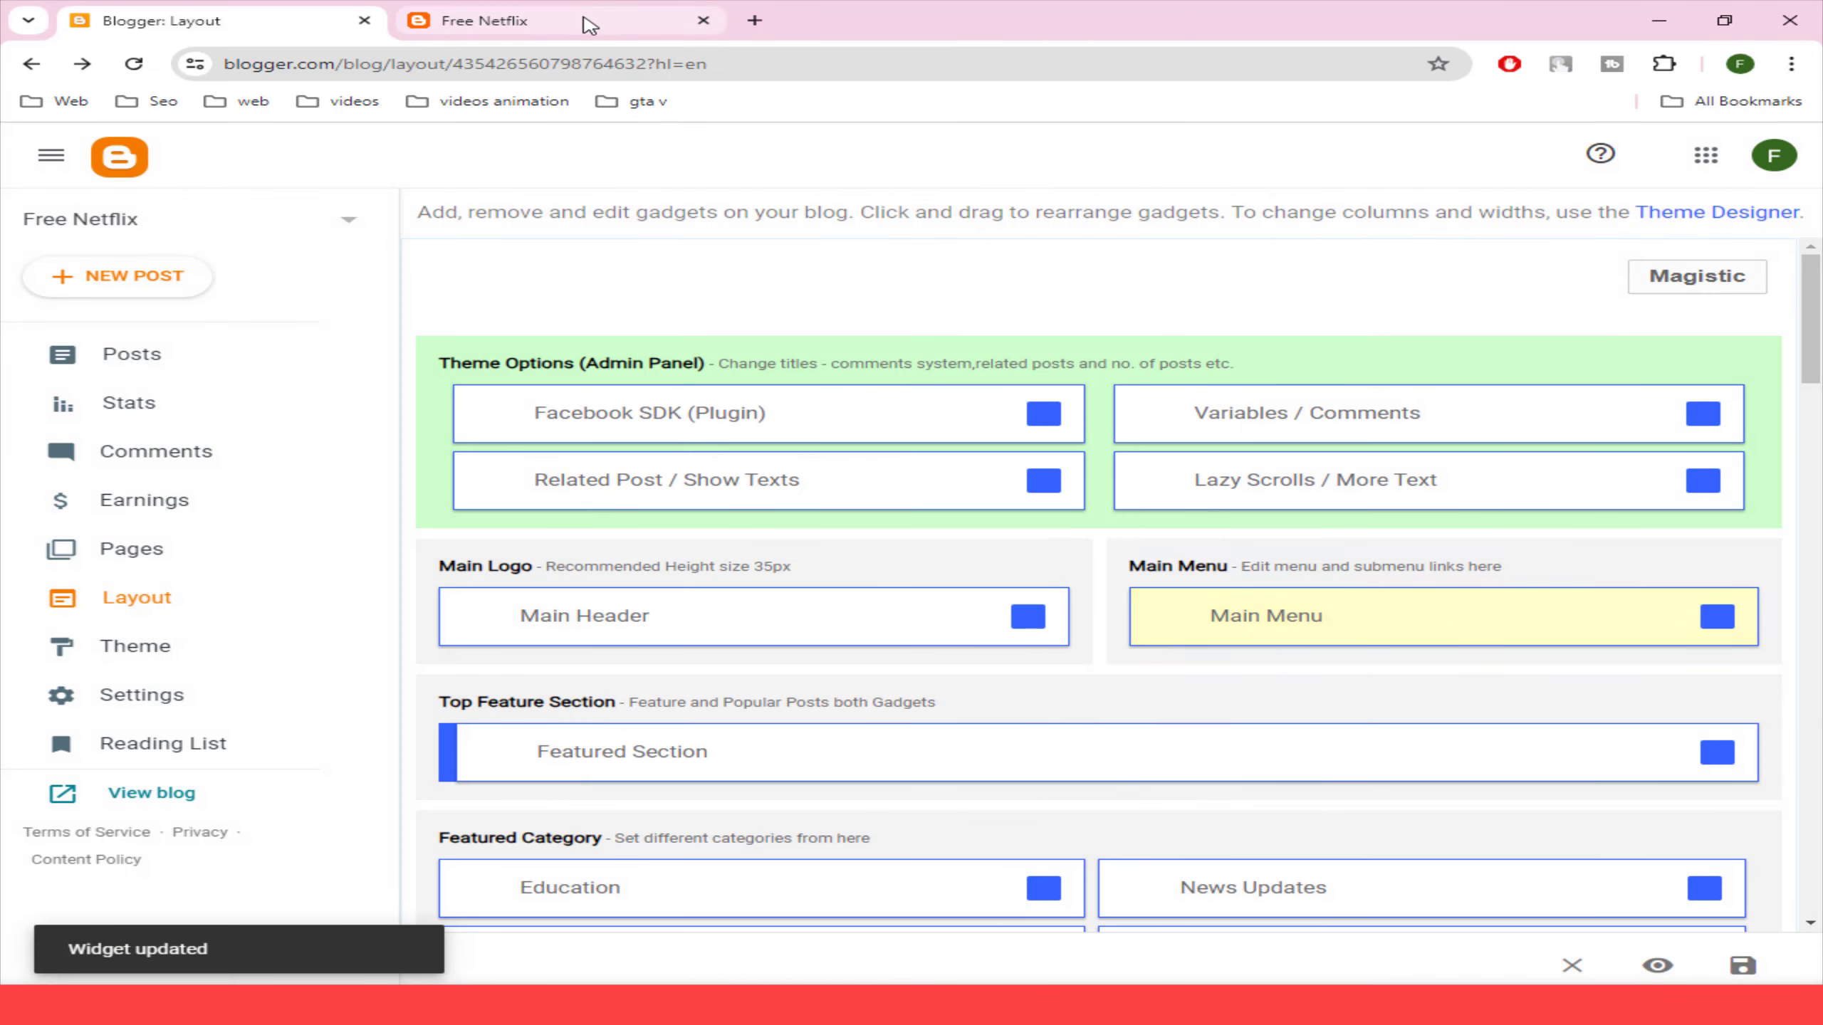
- Reload the Free Netflix blog to check the nested submenu under 3D MOVIES, and return to the layout page
left_click(589, 16)
left_click(586, 61)
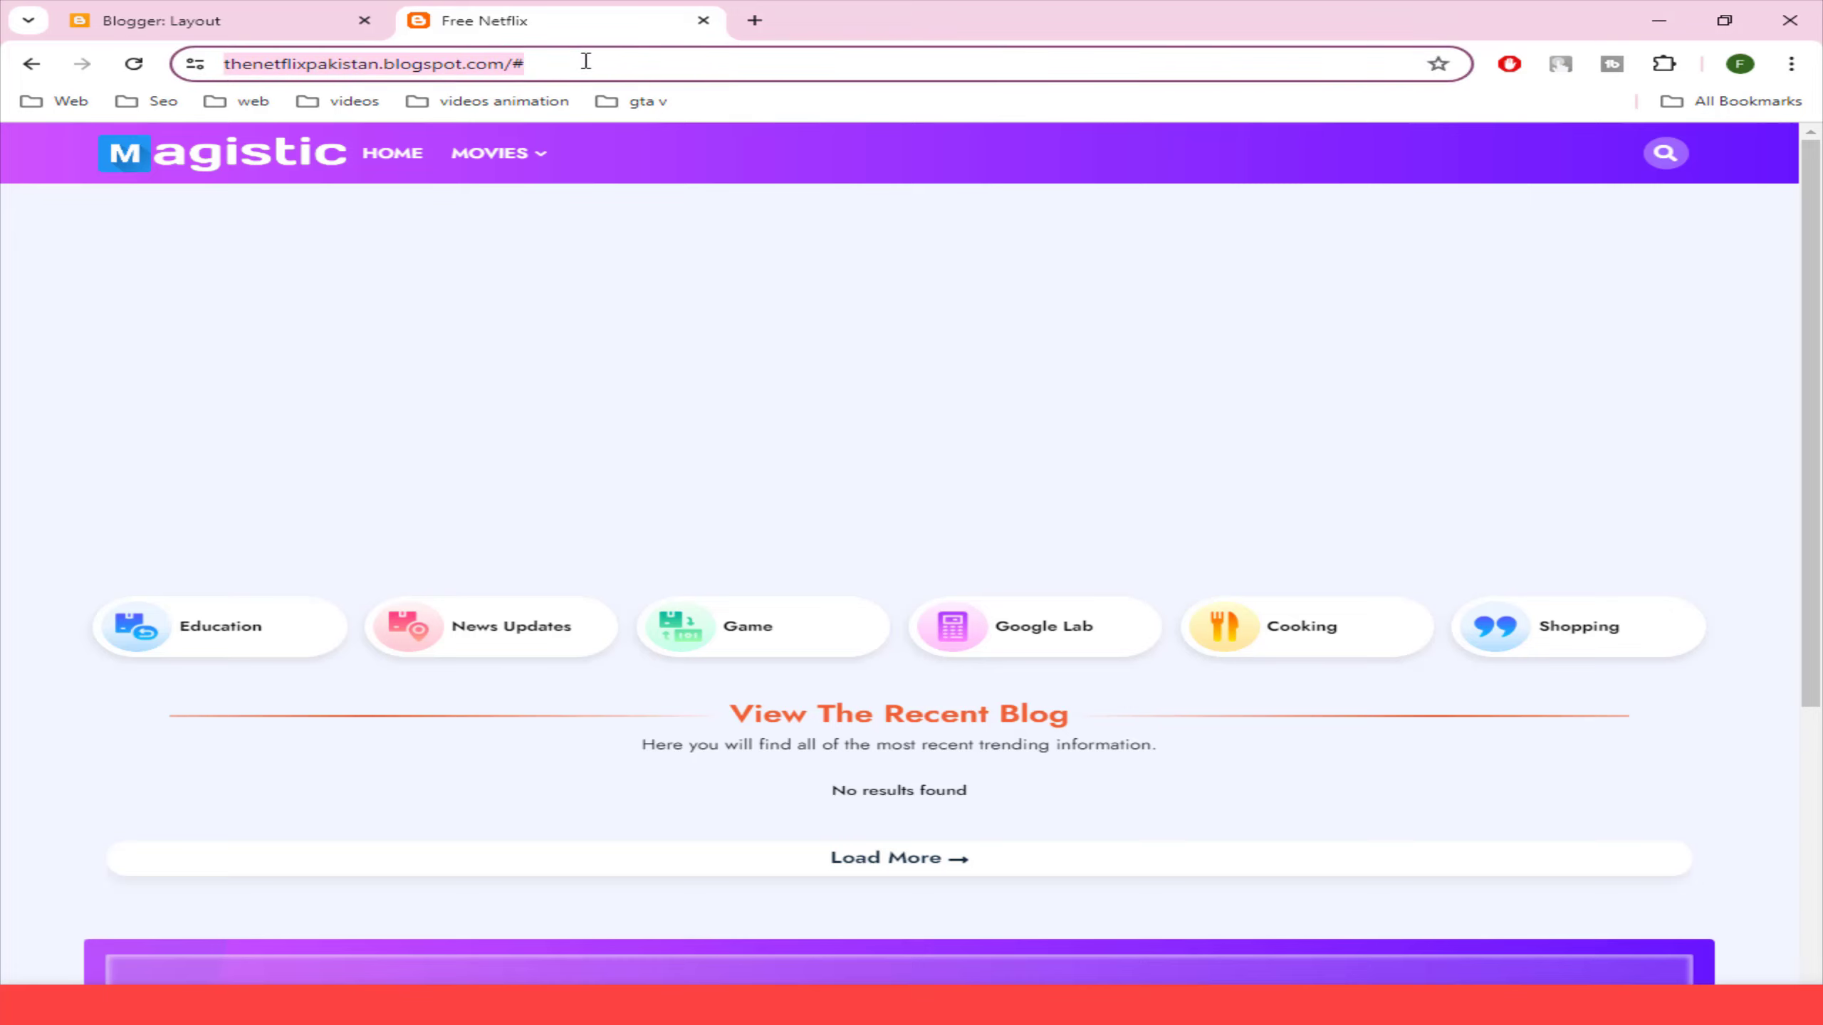
key("Return")
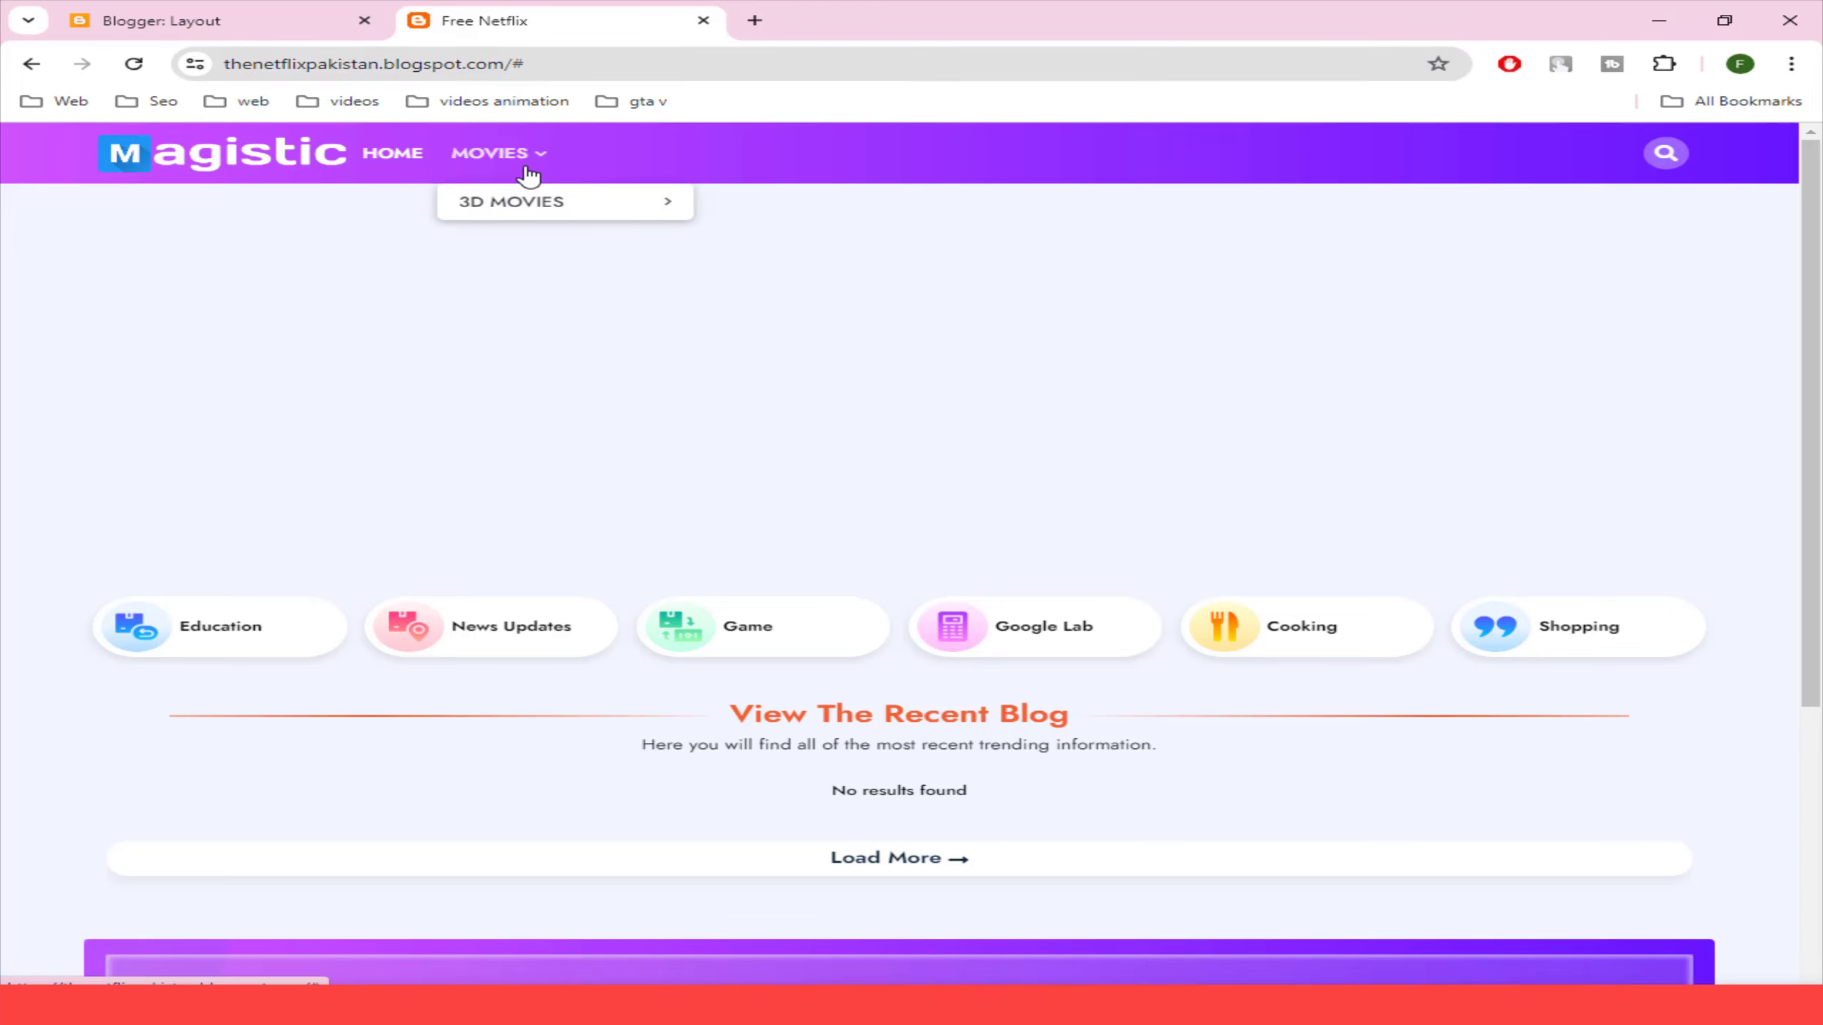
mouse_move(529, 199)
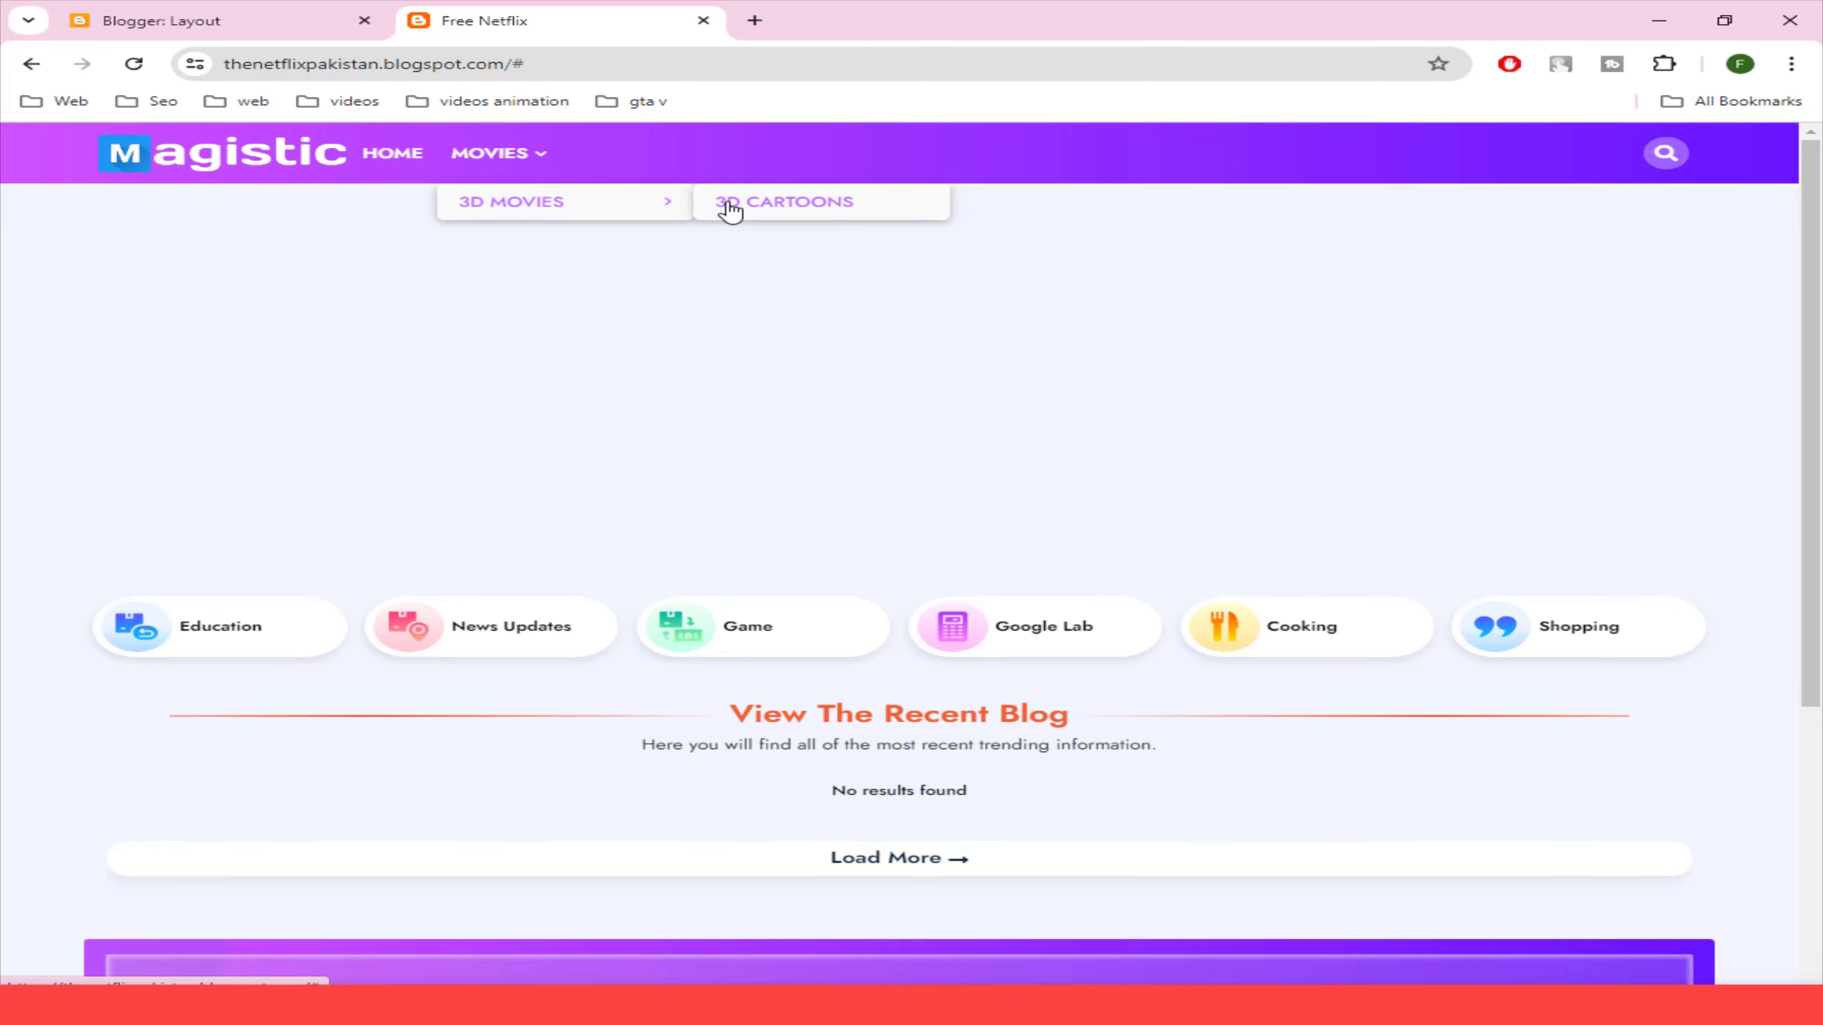
left_click(302, 26)
- Rename the __3D CARTOONS item in the Main Menu link list to __CARTOONS and save the item
left_click(1717, 617)
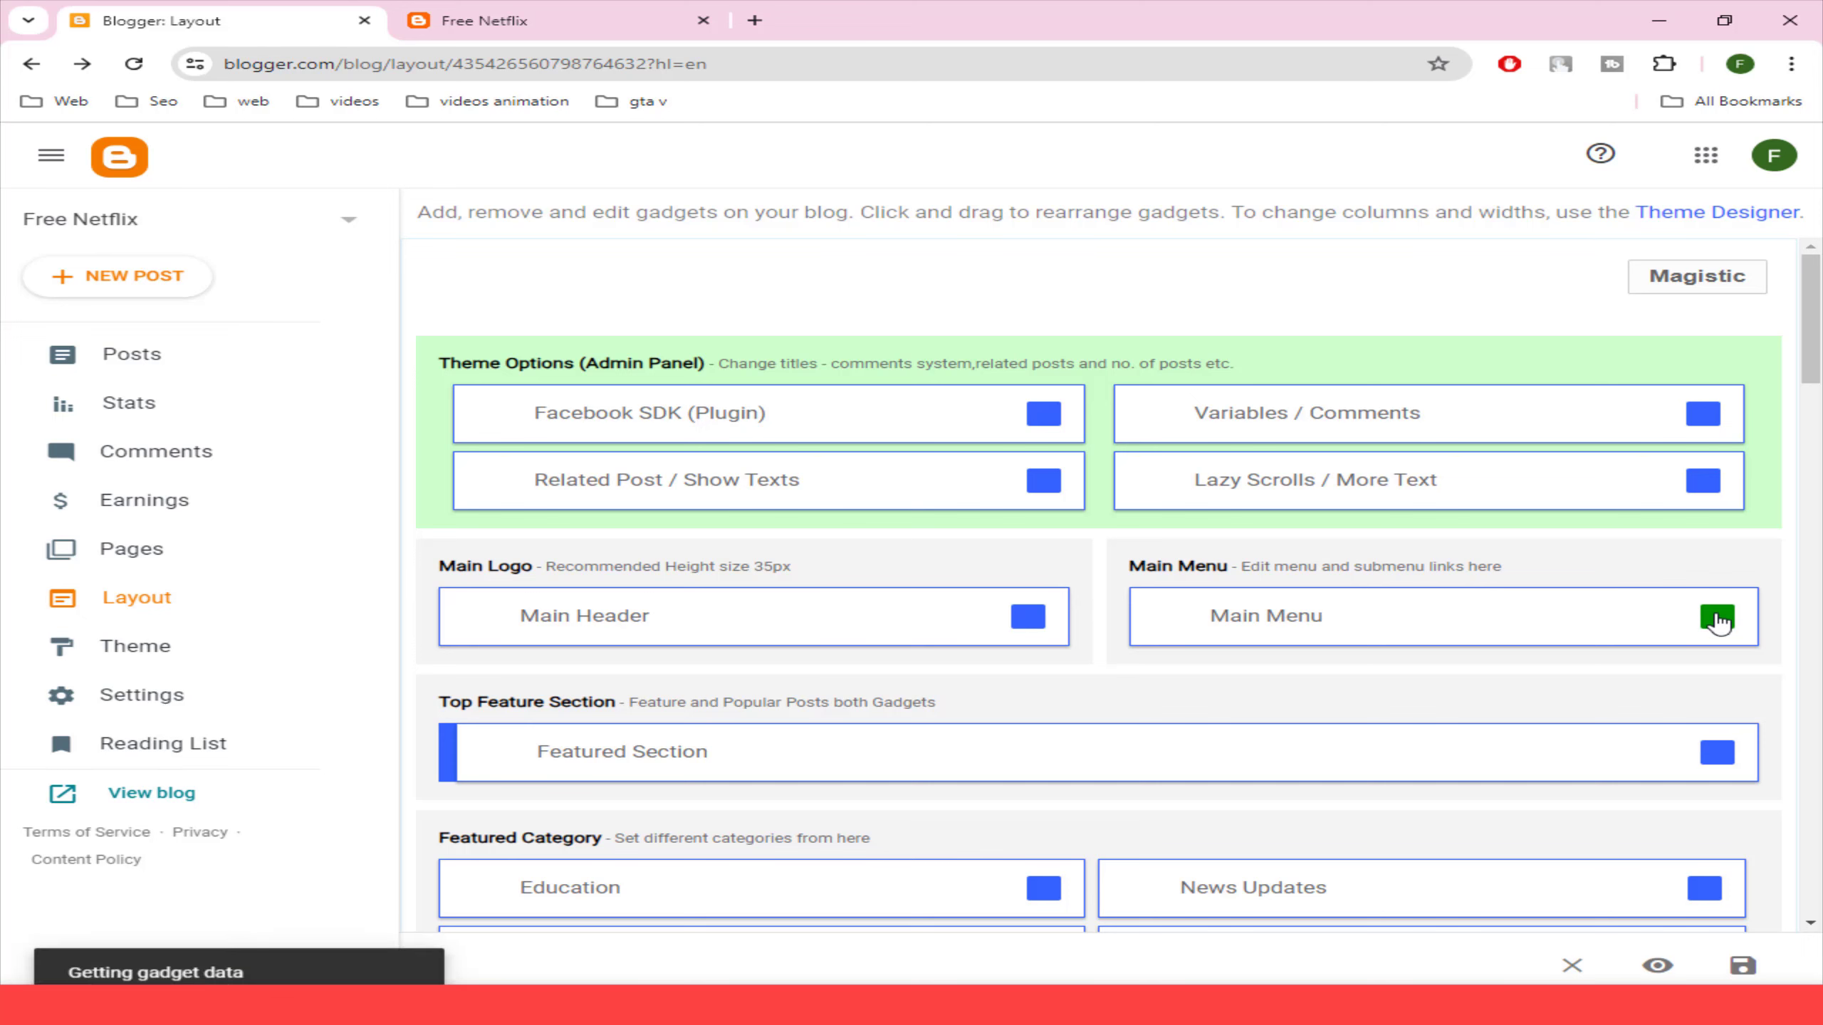
scroll(1005, 586, "down", 2)
scroll(988, 593, "down", 2)
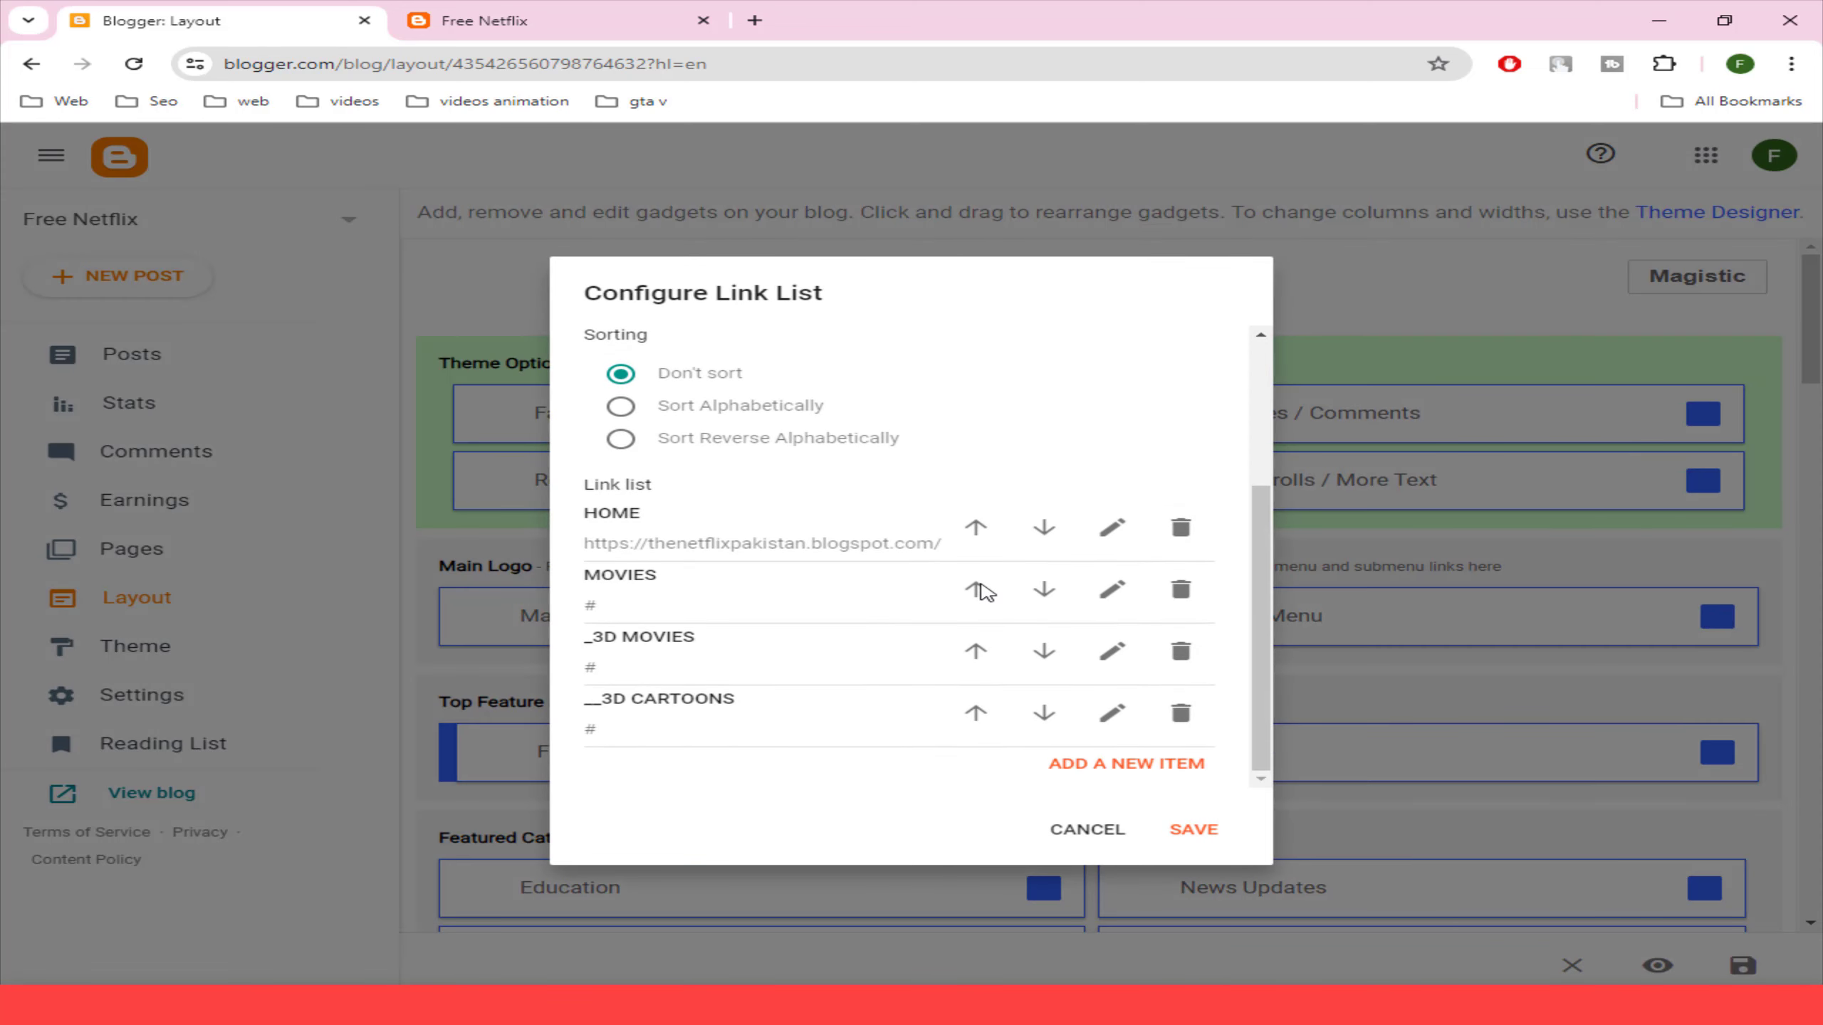
left_click(1113, 714)
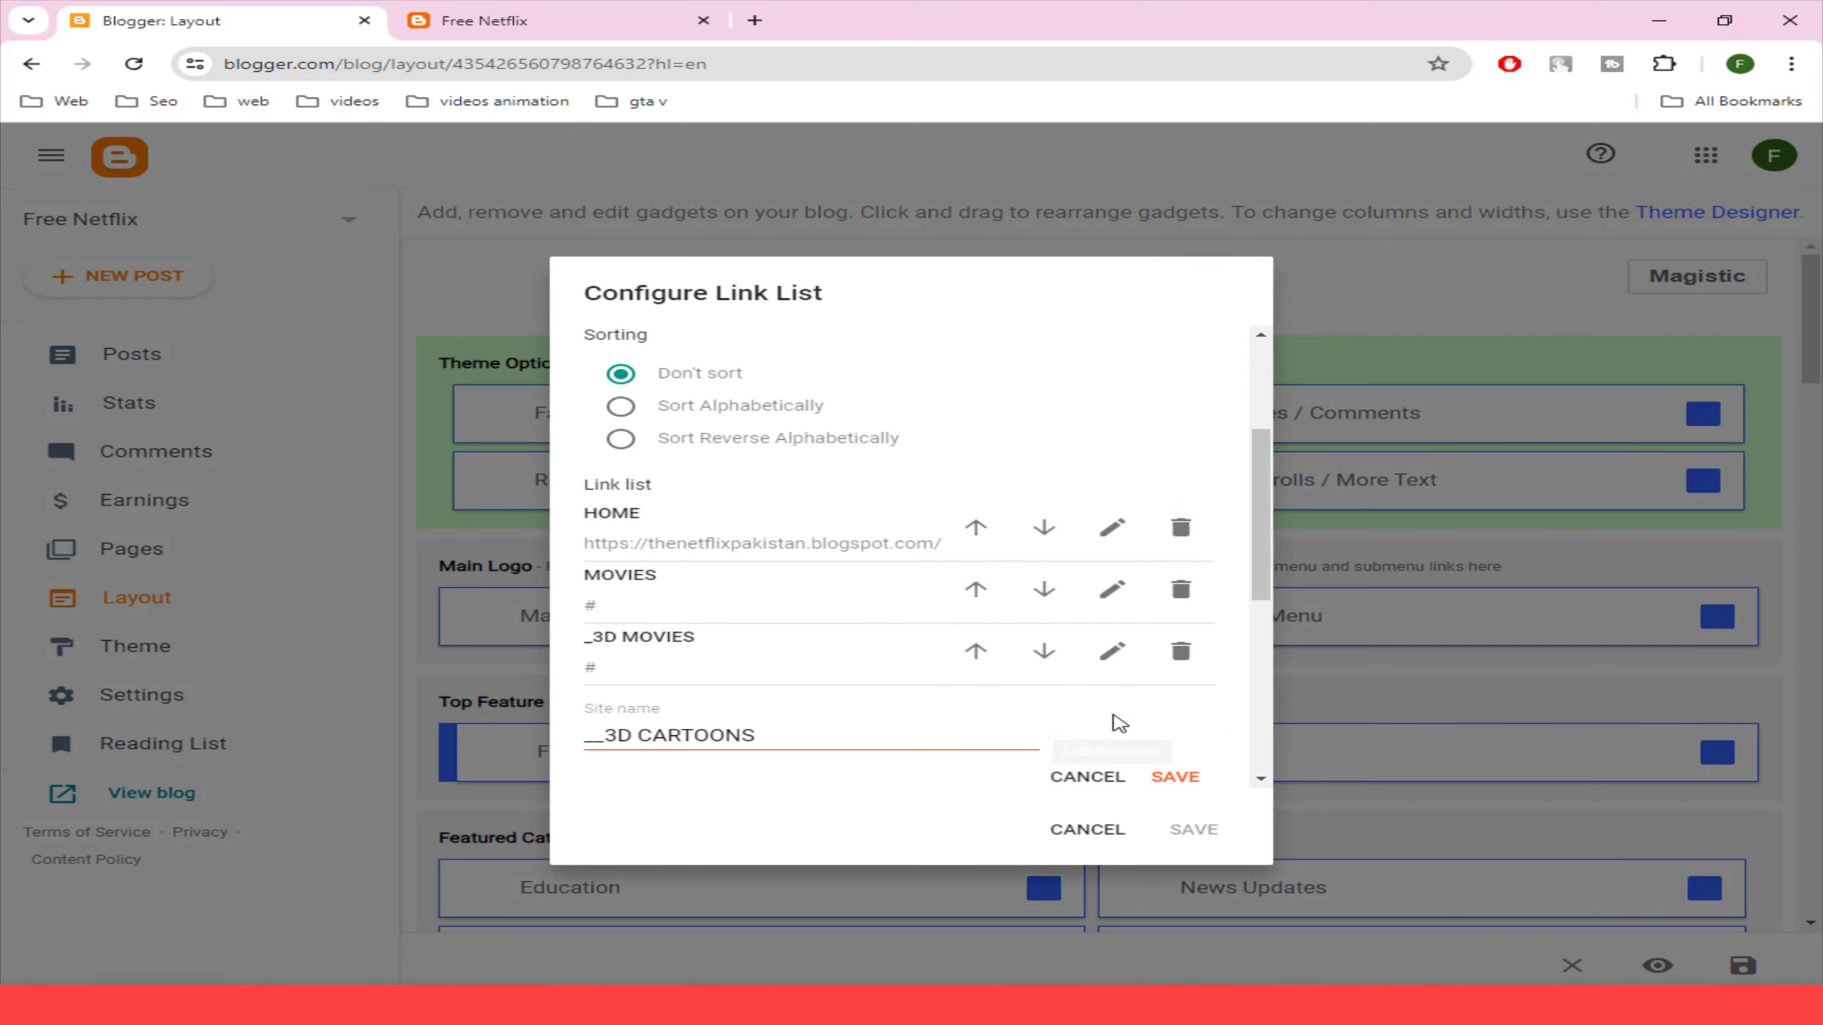
left_click(637, 736)
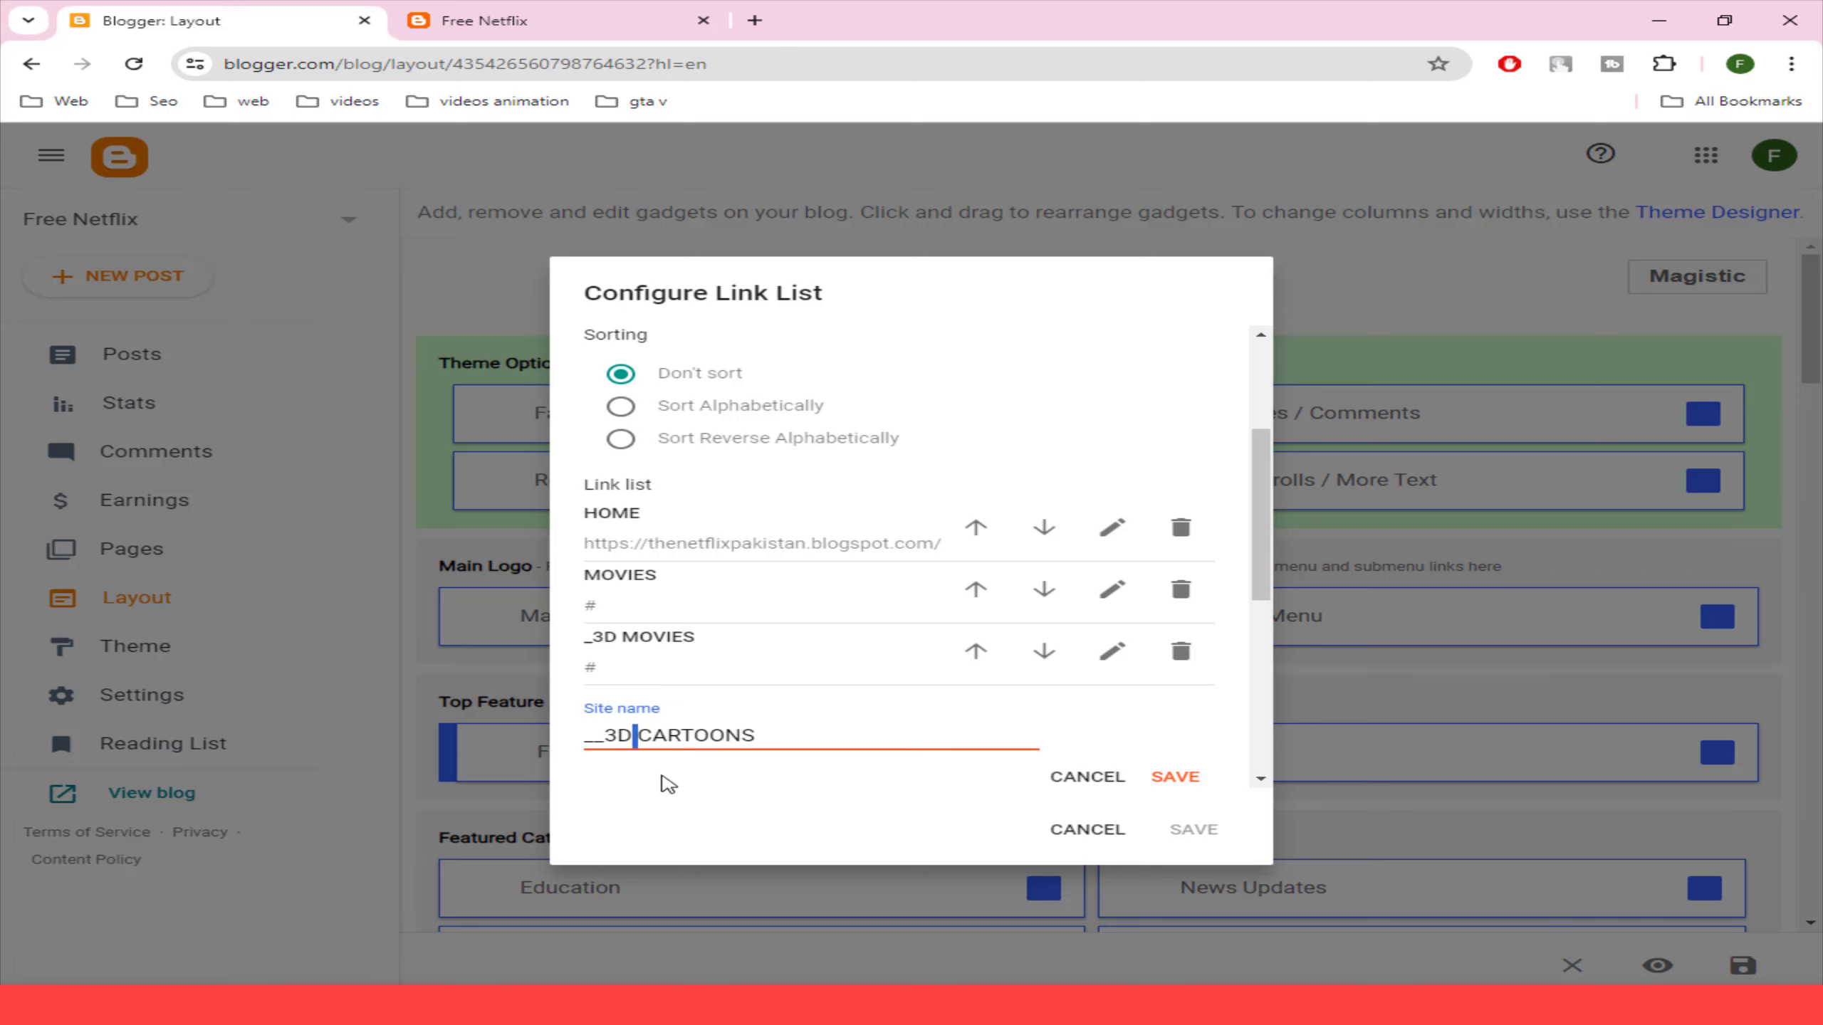
key("BackSpace")
key("BackSpace")
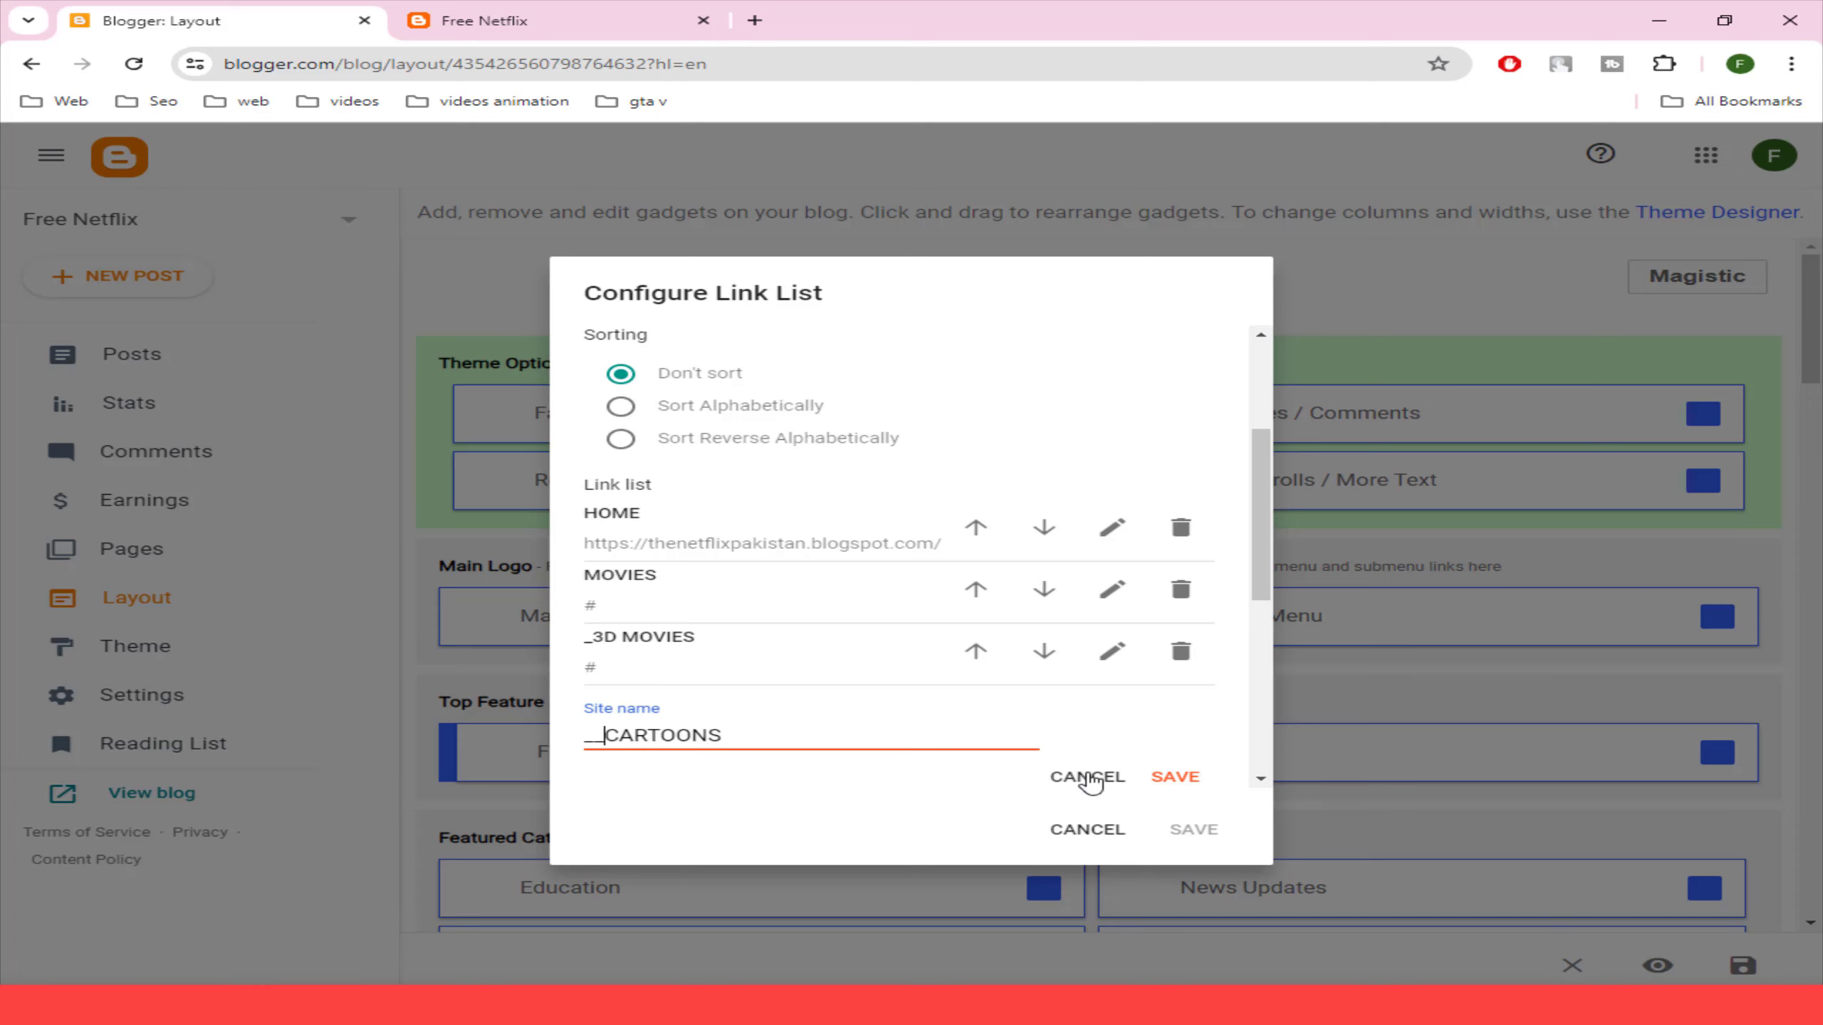
left_click(1177, 781)
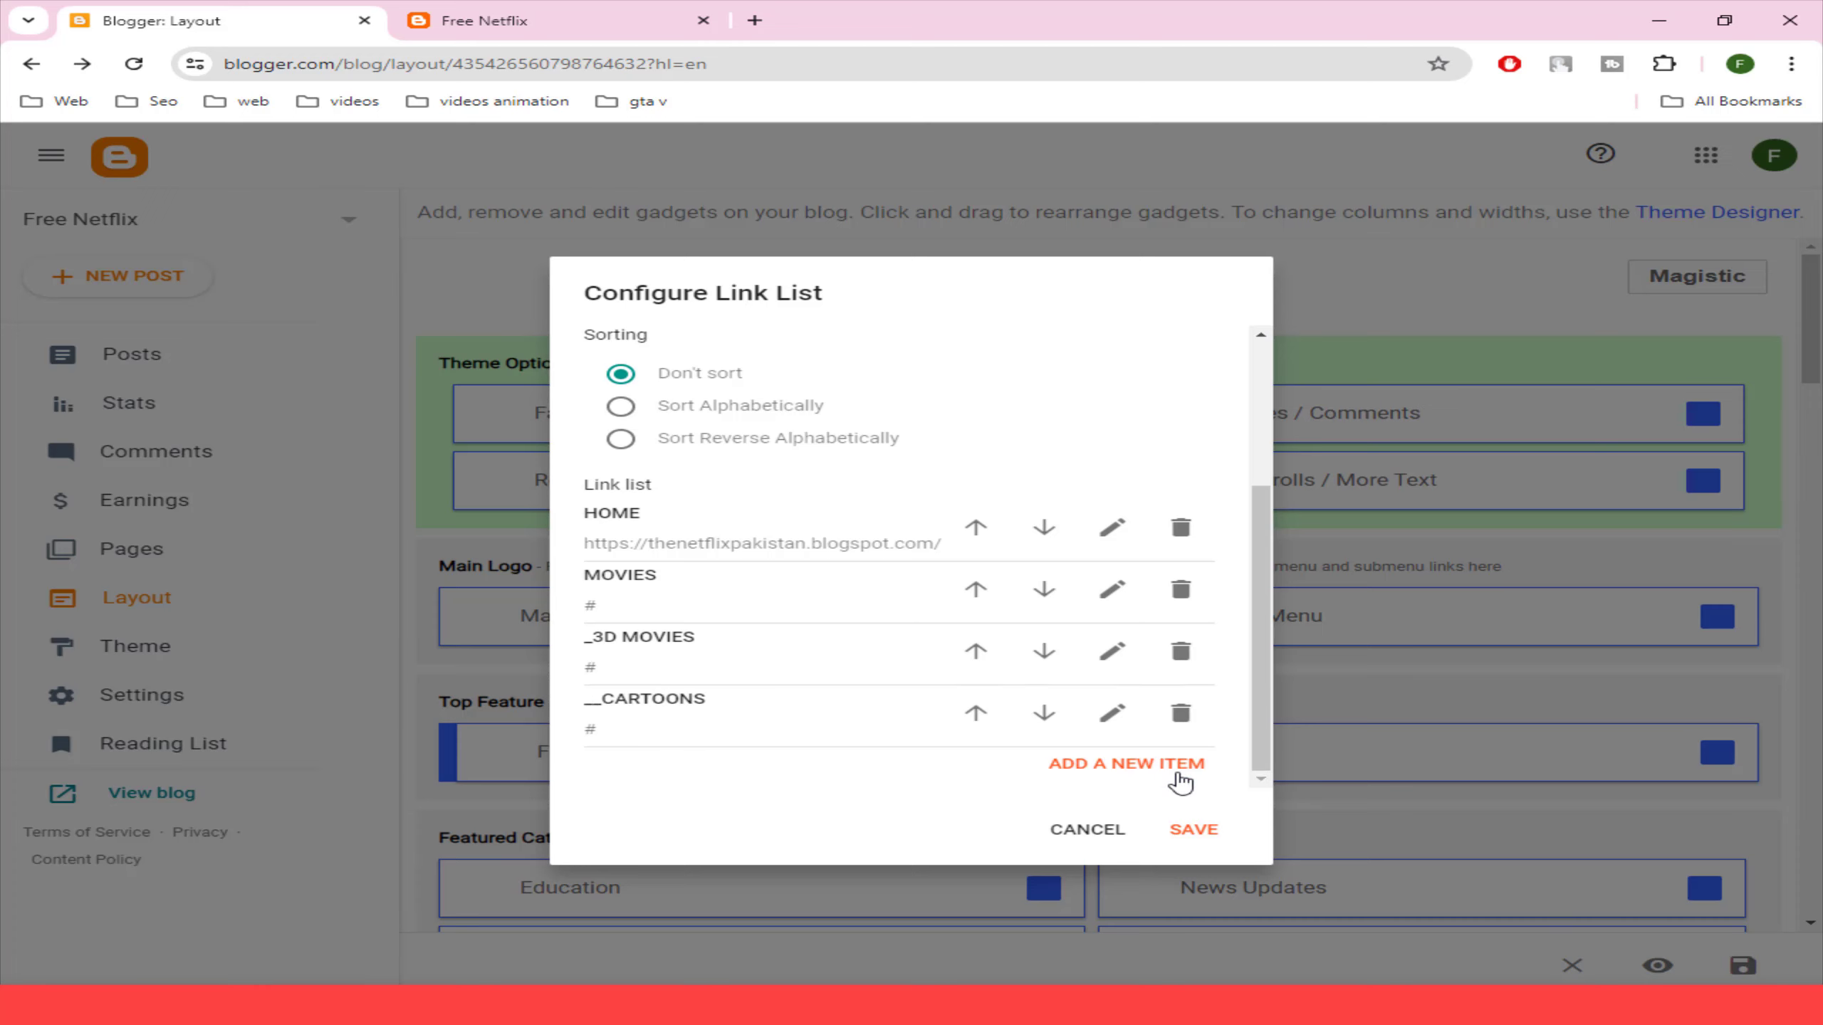
- Start a new item below __CARTOONS in the Main Menu link list, ready for its site name
left_click(1090, 763)
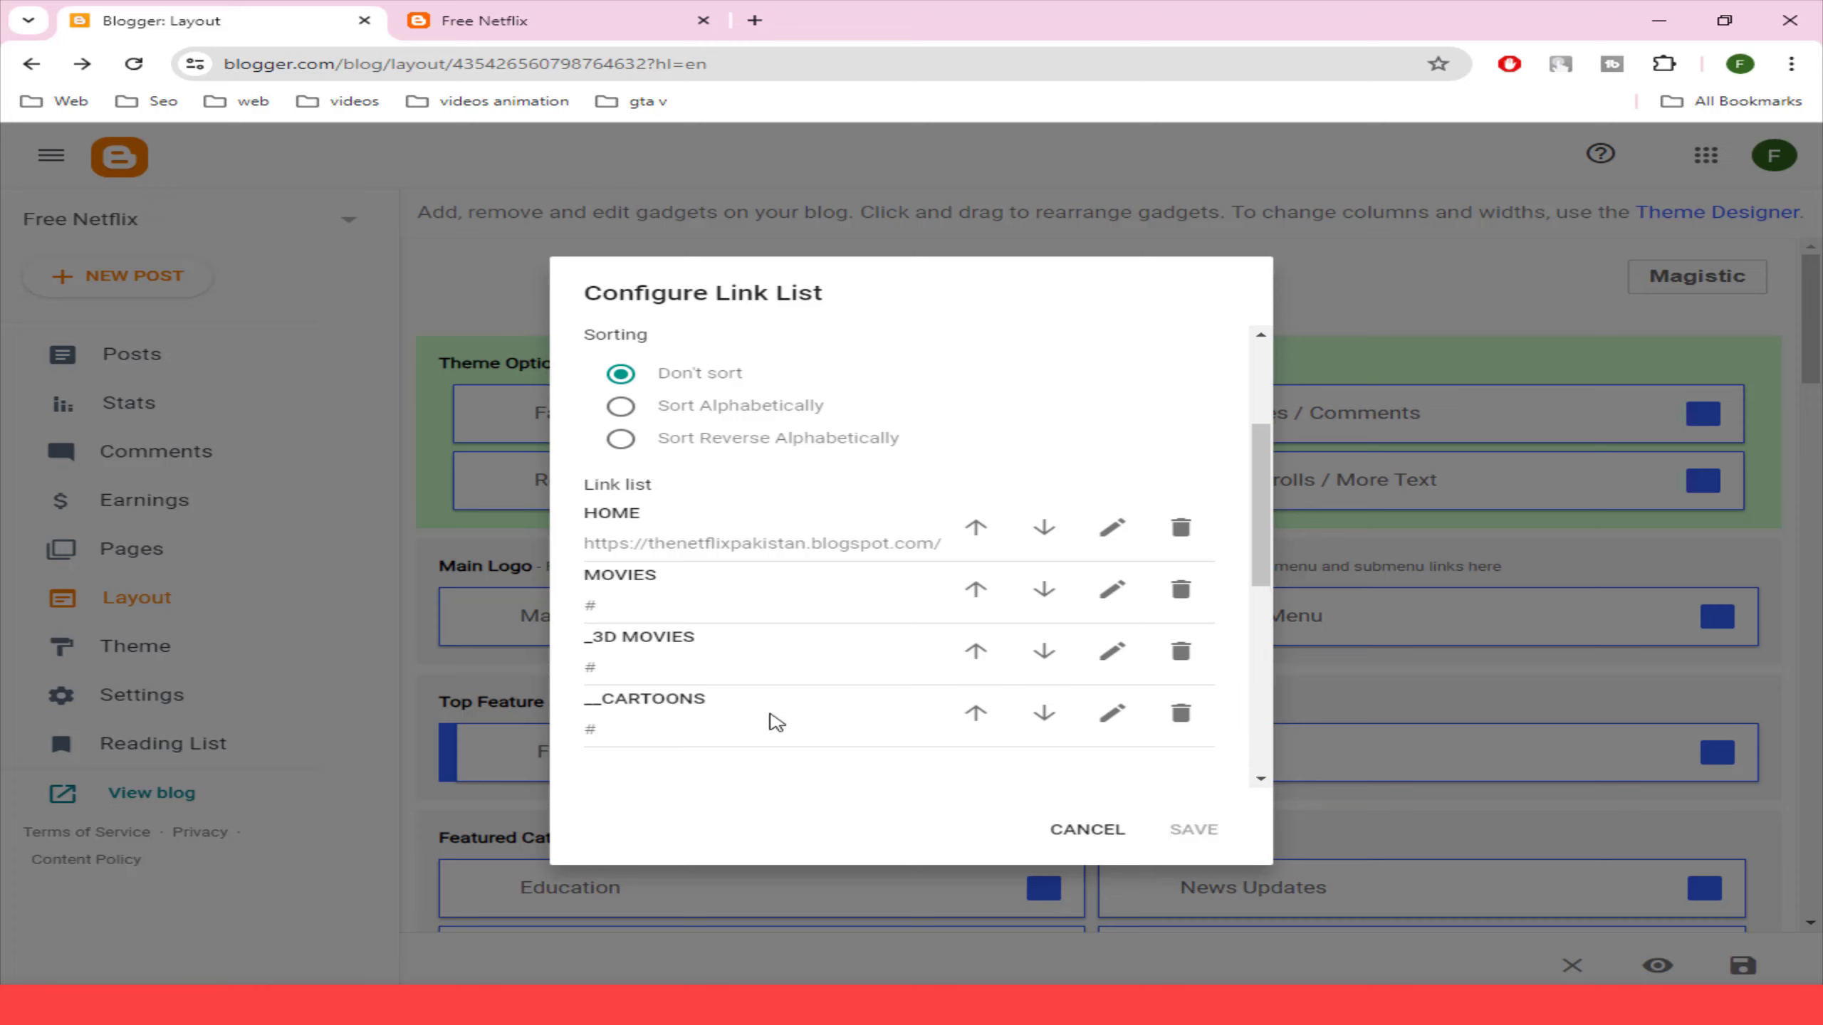
scroll(777, 721, "down", 3)
left_click(680, 595)
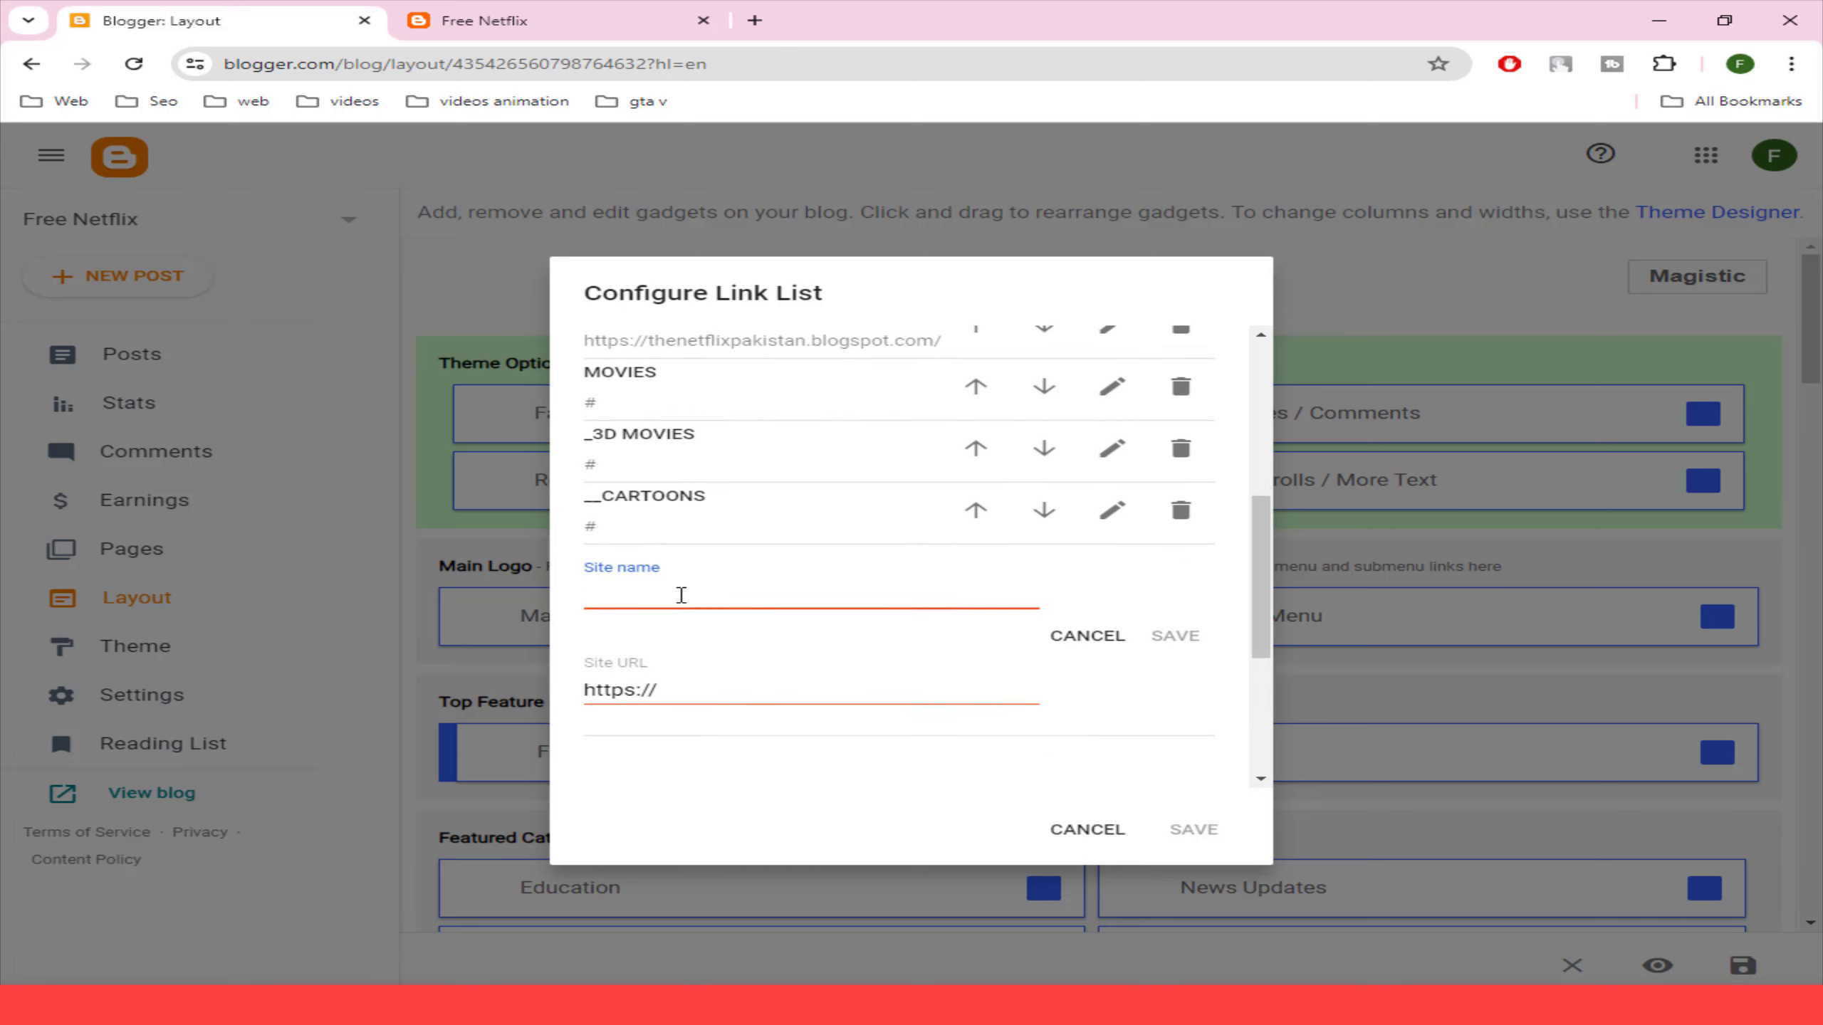
type("_")
type("_ANIMATED")
key("BackSpace")
key("BackSpace")
key("BackSpace")
key("BackSpace")
type("DUAL AUDIO MOBIE")
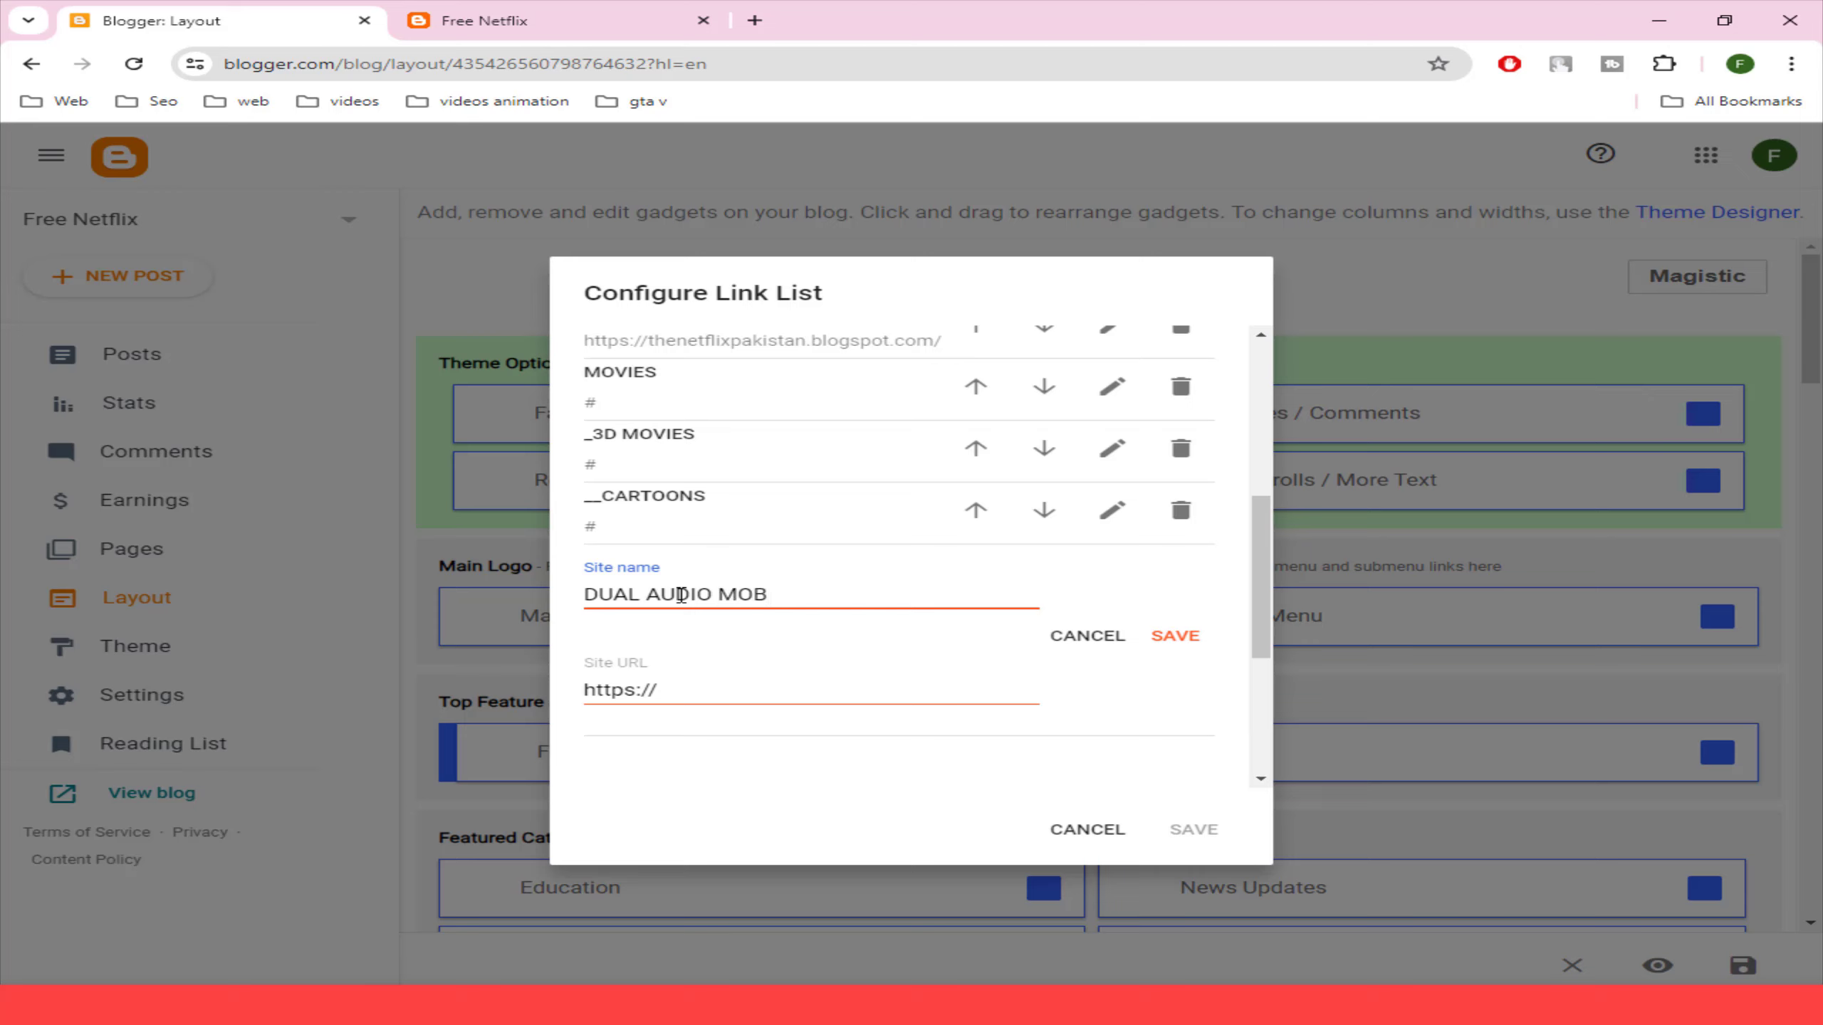
key("BackSpace")
type("VI")
key("BackSpace")
key("BackSpace")
key("BackSpace")
key("BackSpace")
key("BackSpace")
key("BackSpace")
key("BackSpace")
key("BackSpace")
key("BackSpace")
key("BackSpace")
key("BackSpace")
key("BackSpace")
key("BackSpace")
key("BackSpace")
key("BackSpace")
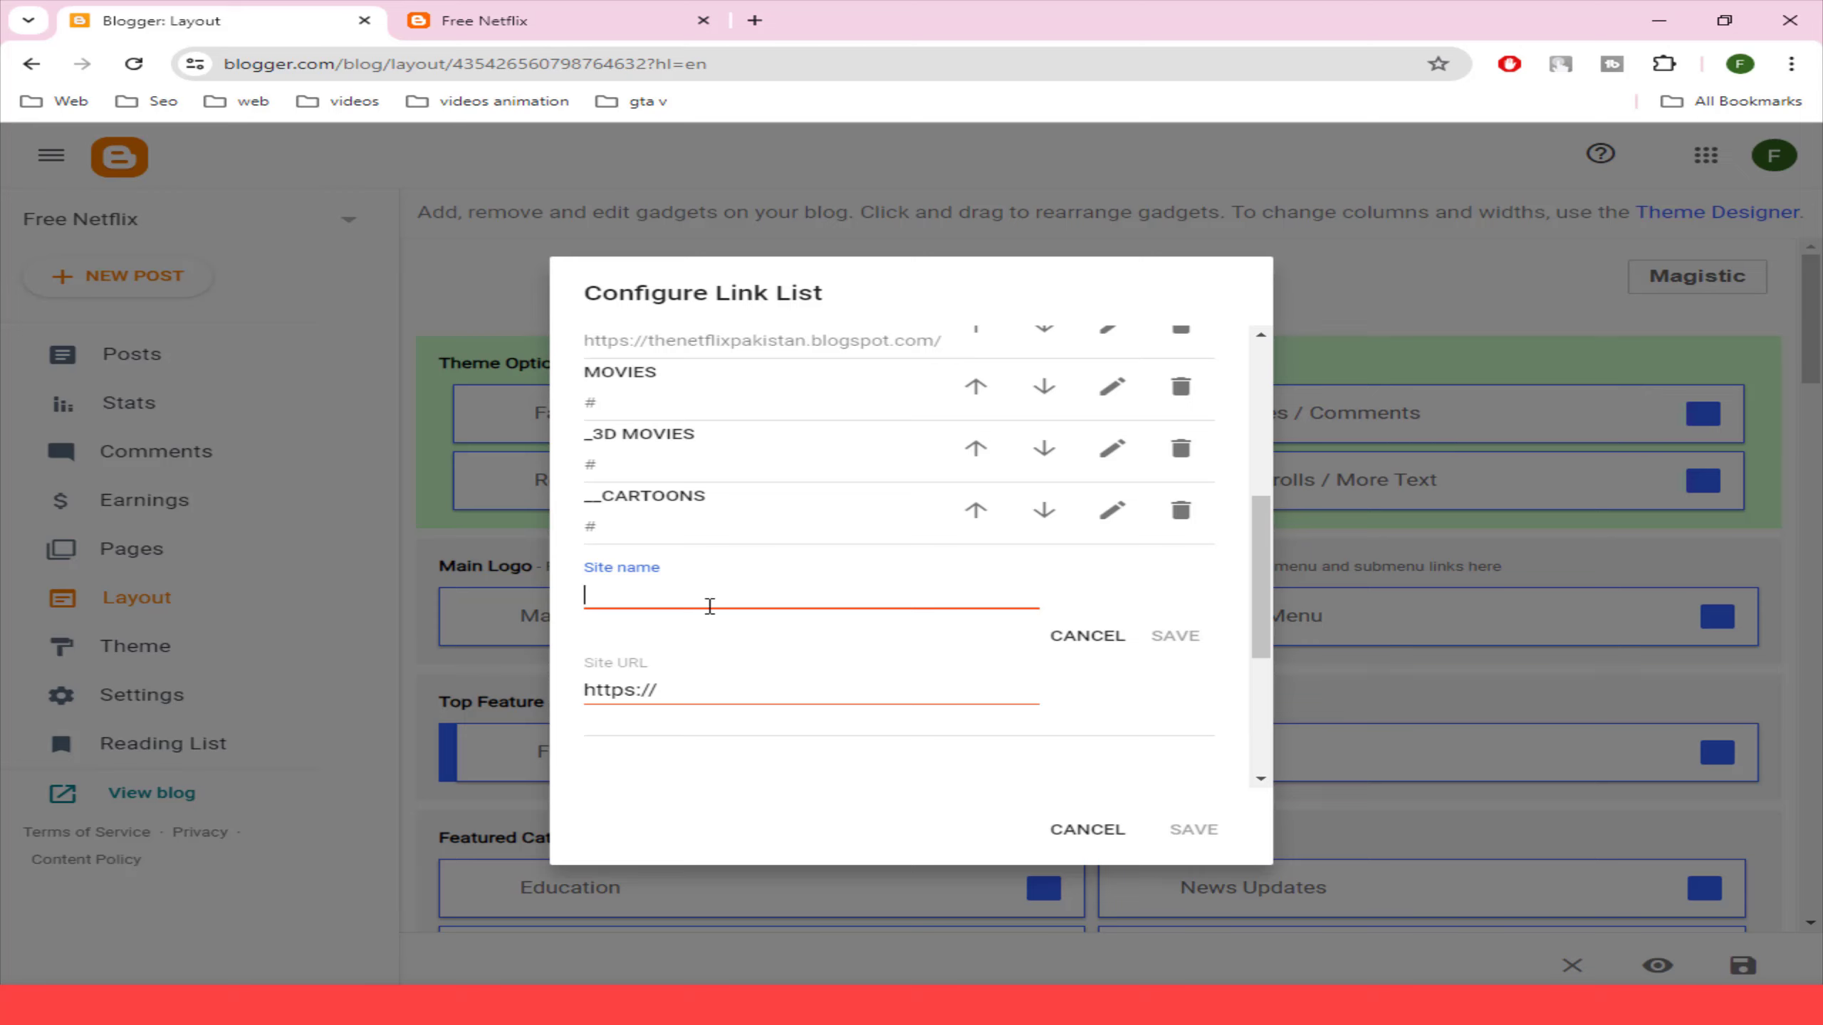
- Give the new item the site name DUAL AUDIO MOVIES and site URL #, and save the item and the Main Menu gadget
type("DUAL AUDIO")
left_click(603, 695)
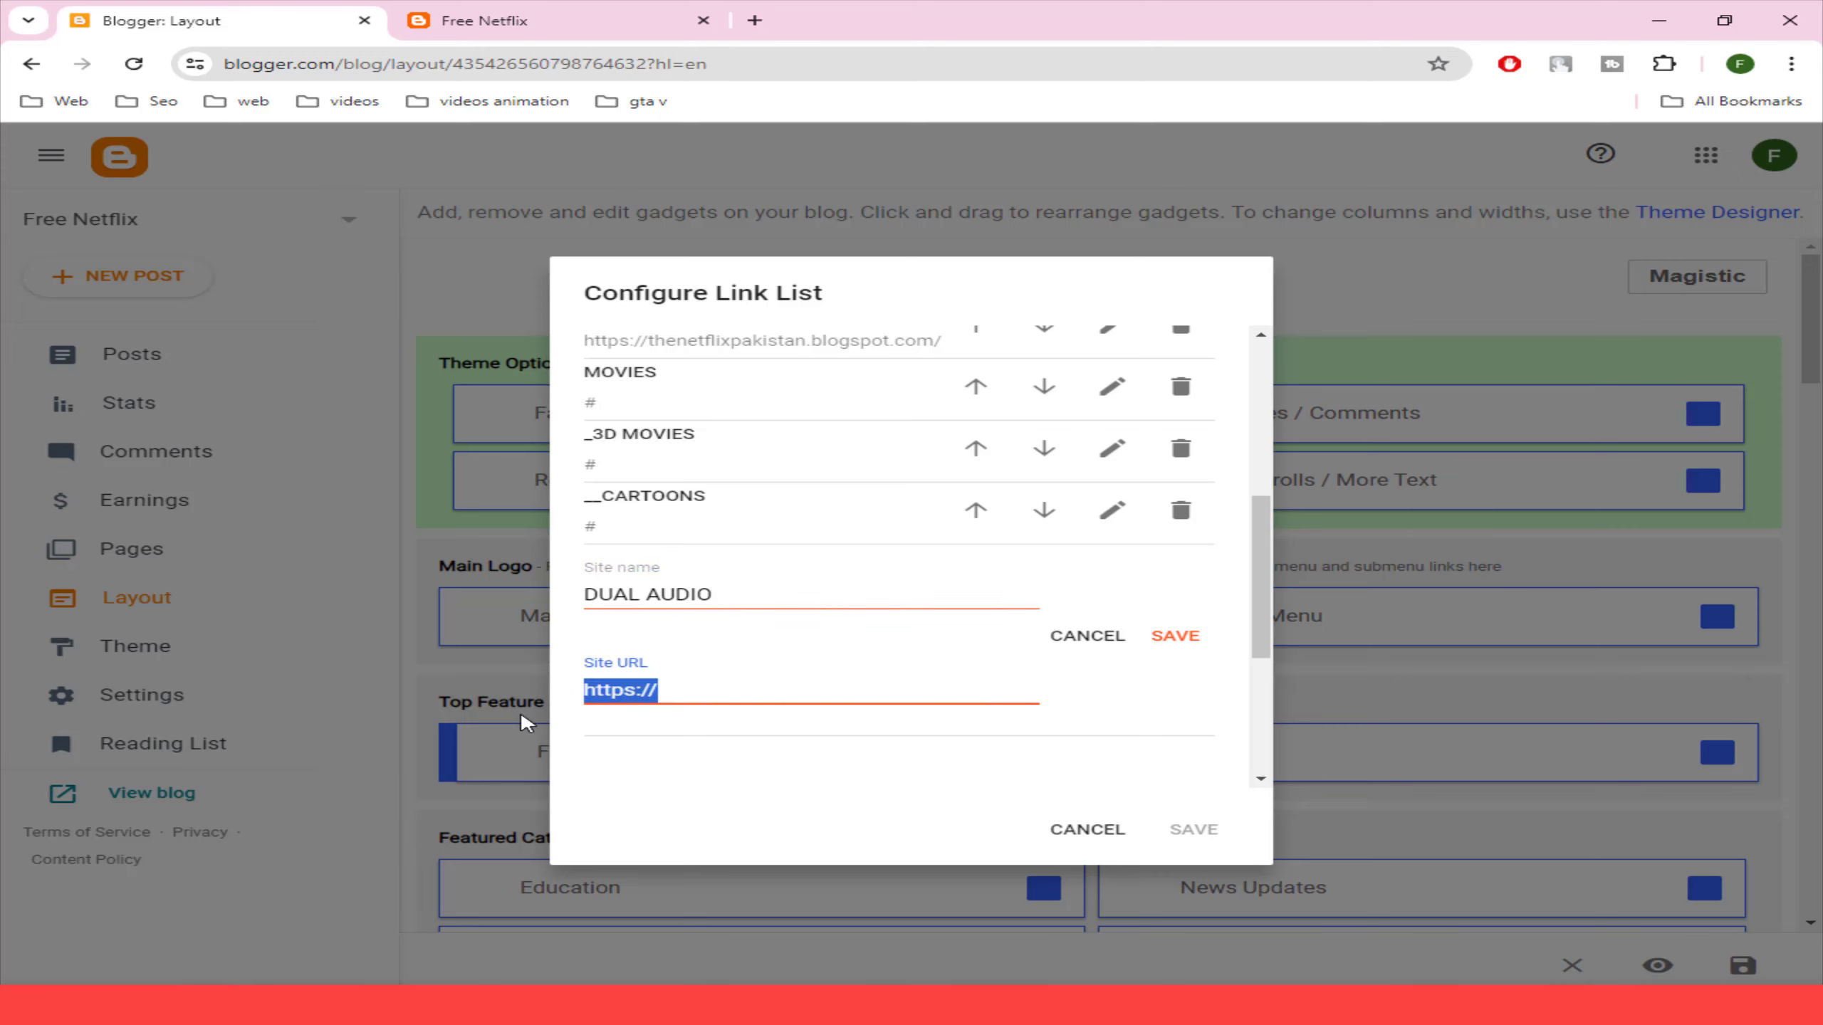
key("BackSpace")
type("#")
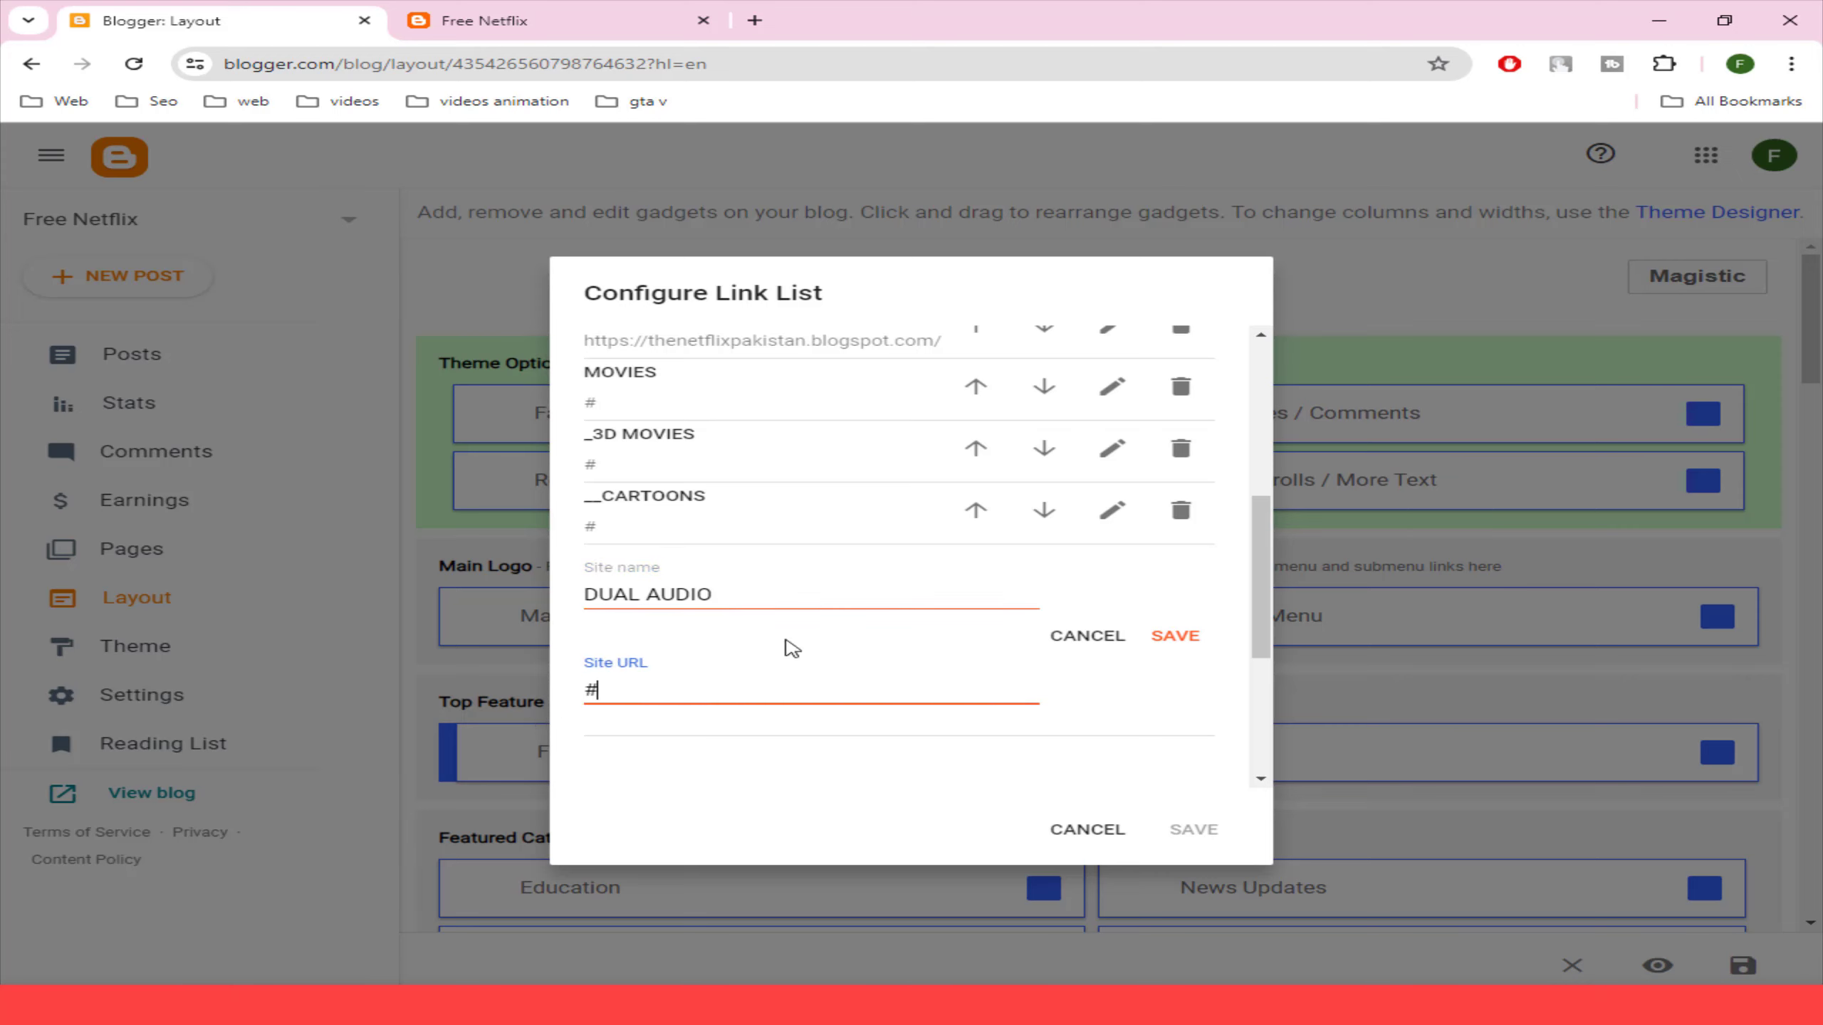
left_click(781, 586)
type("MO")
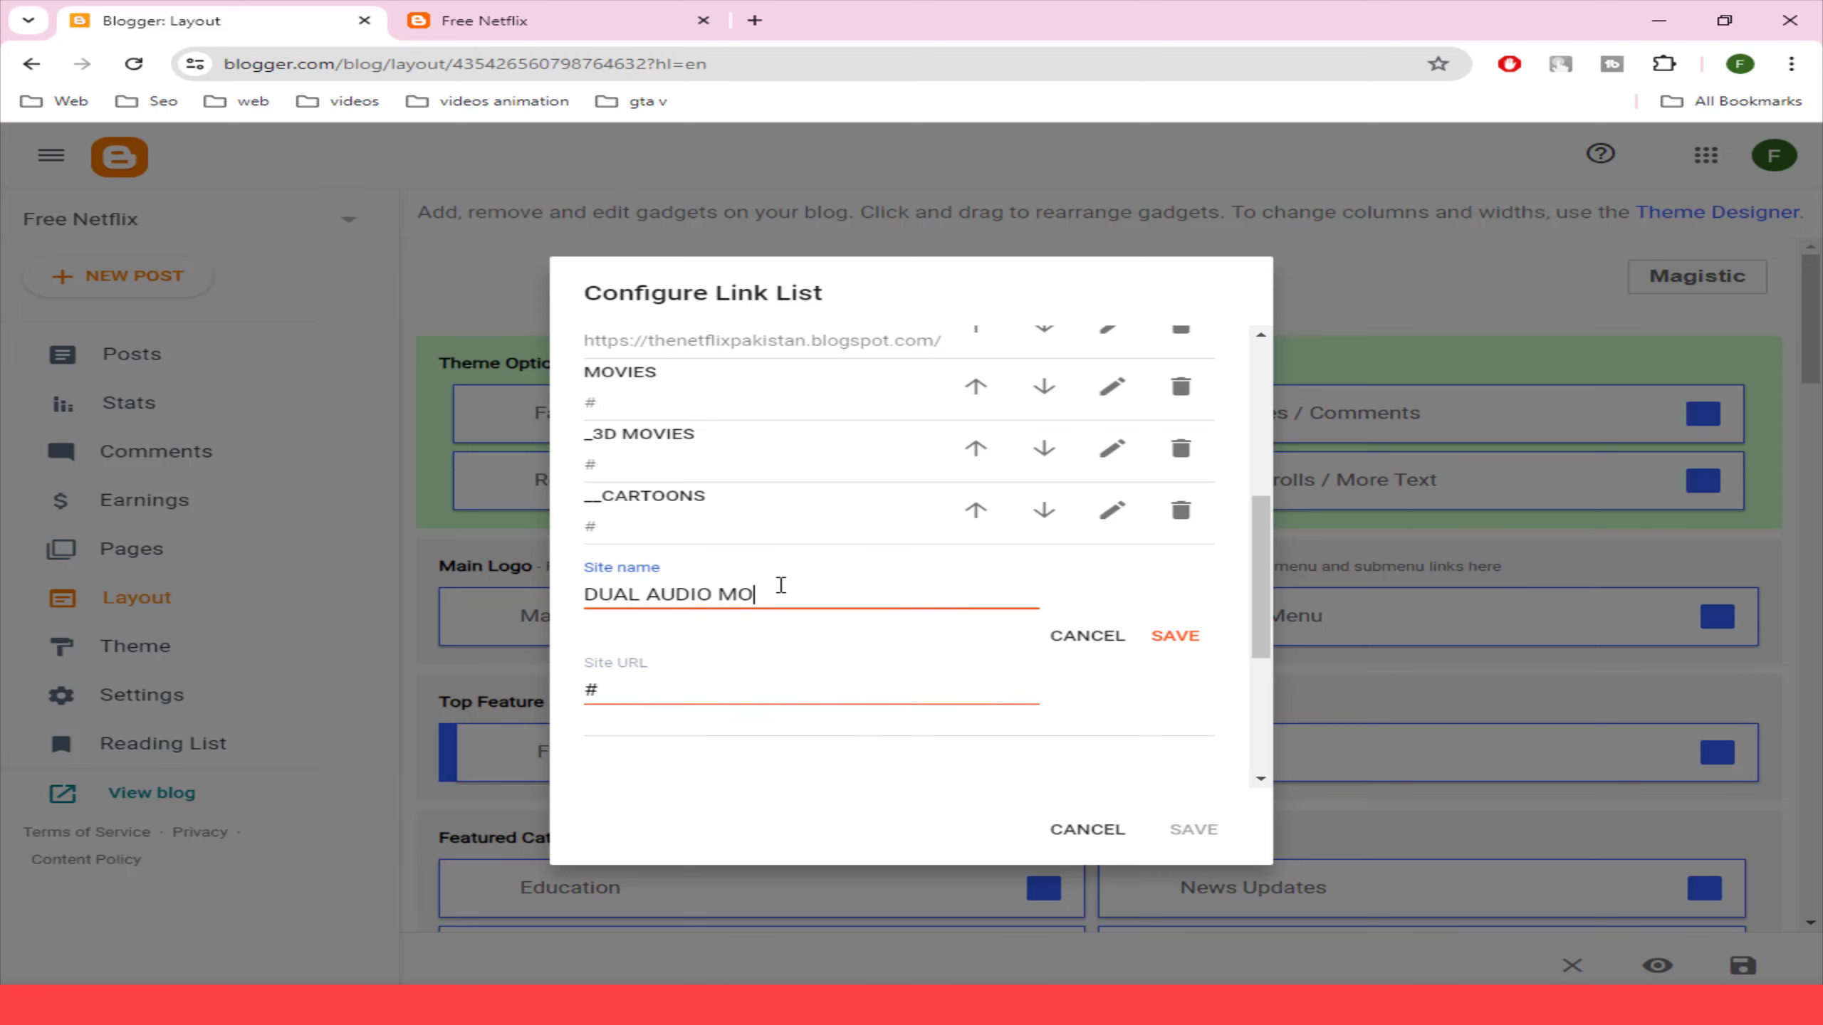
type("VIES")
left_click(1175, 637)
left_click(1181, 829)
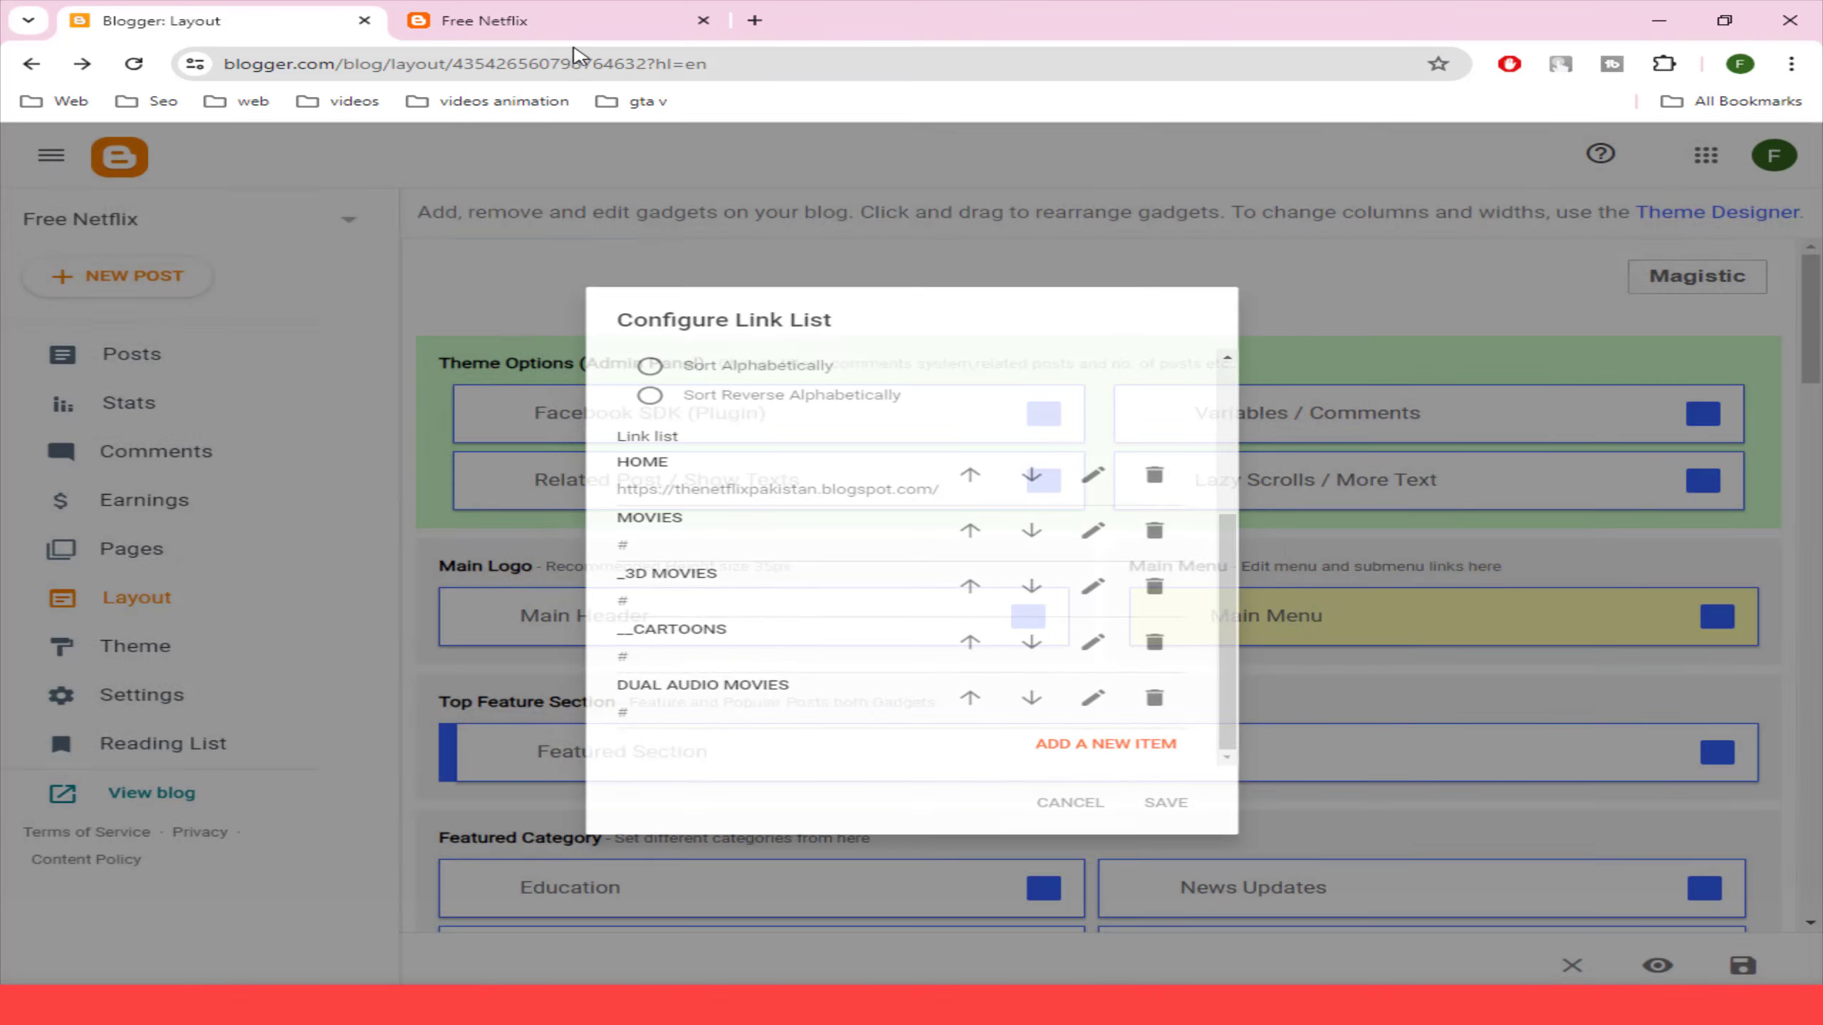
- Reload the Free Netflix blog to check the top-level links and the nested MOVIES submenu, and return to the layout page
left_click(553, 20)
left_click(549, 59)
key("Return")
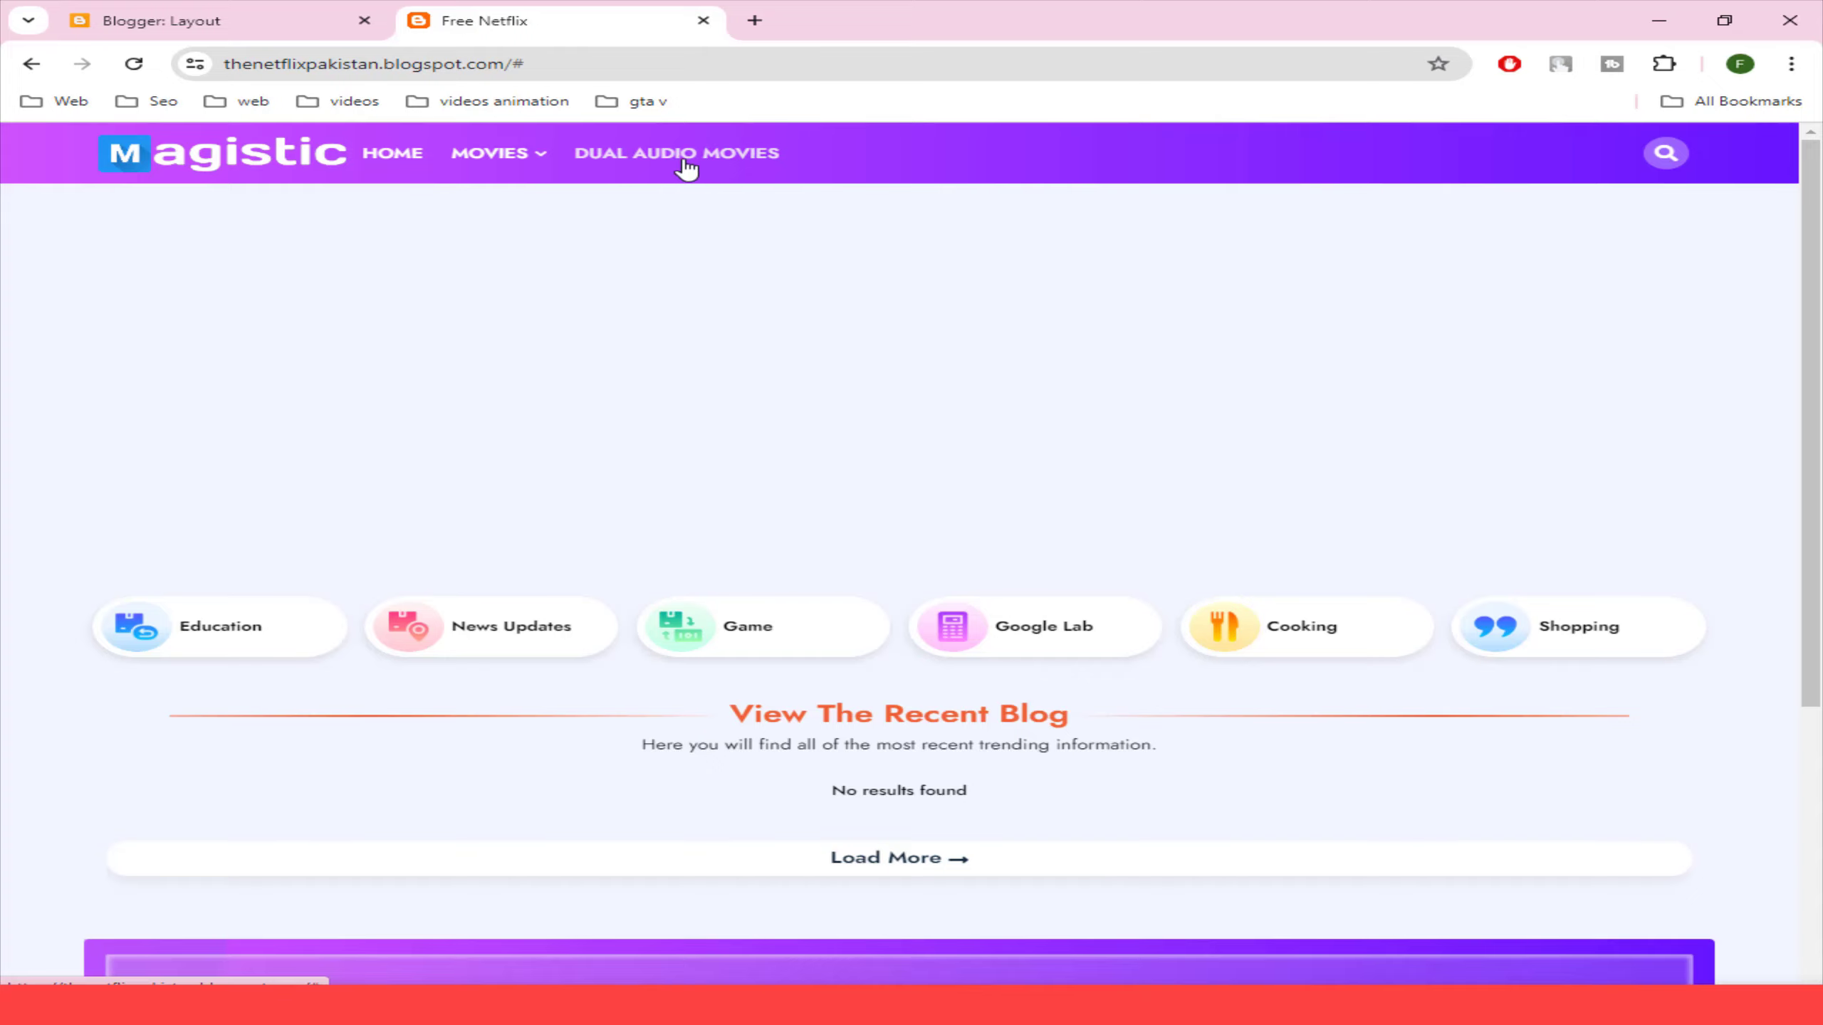
mouse_move(525, 164)
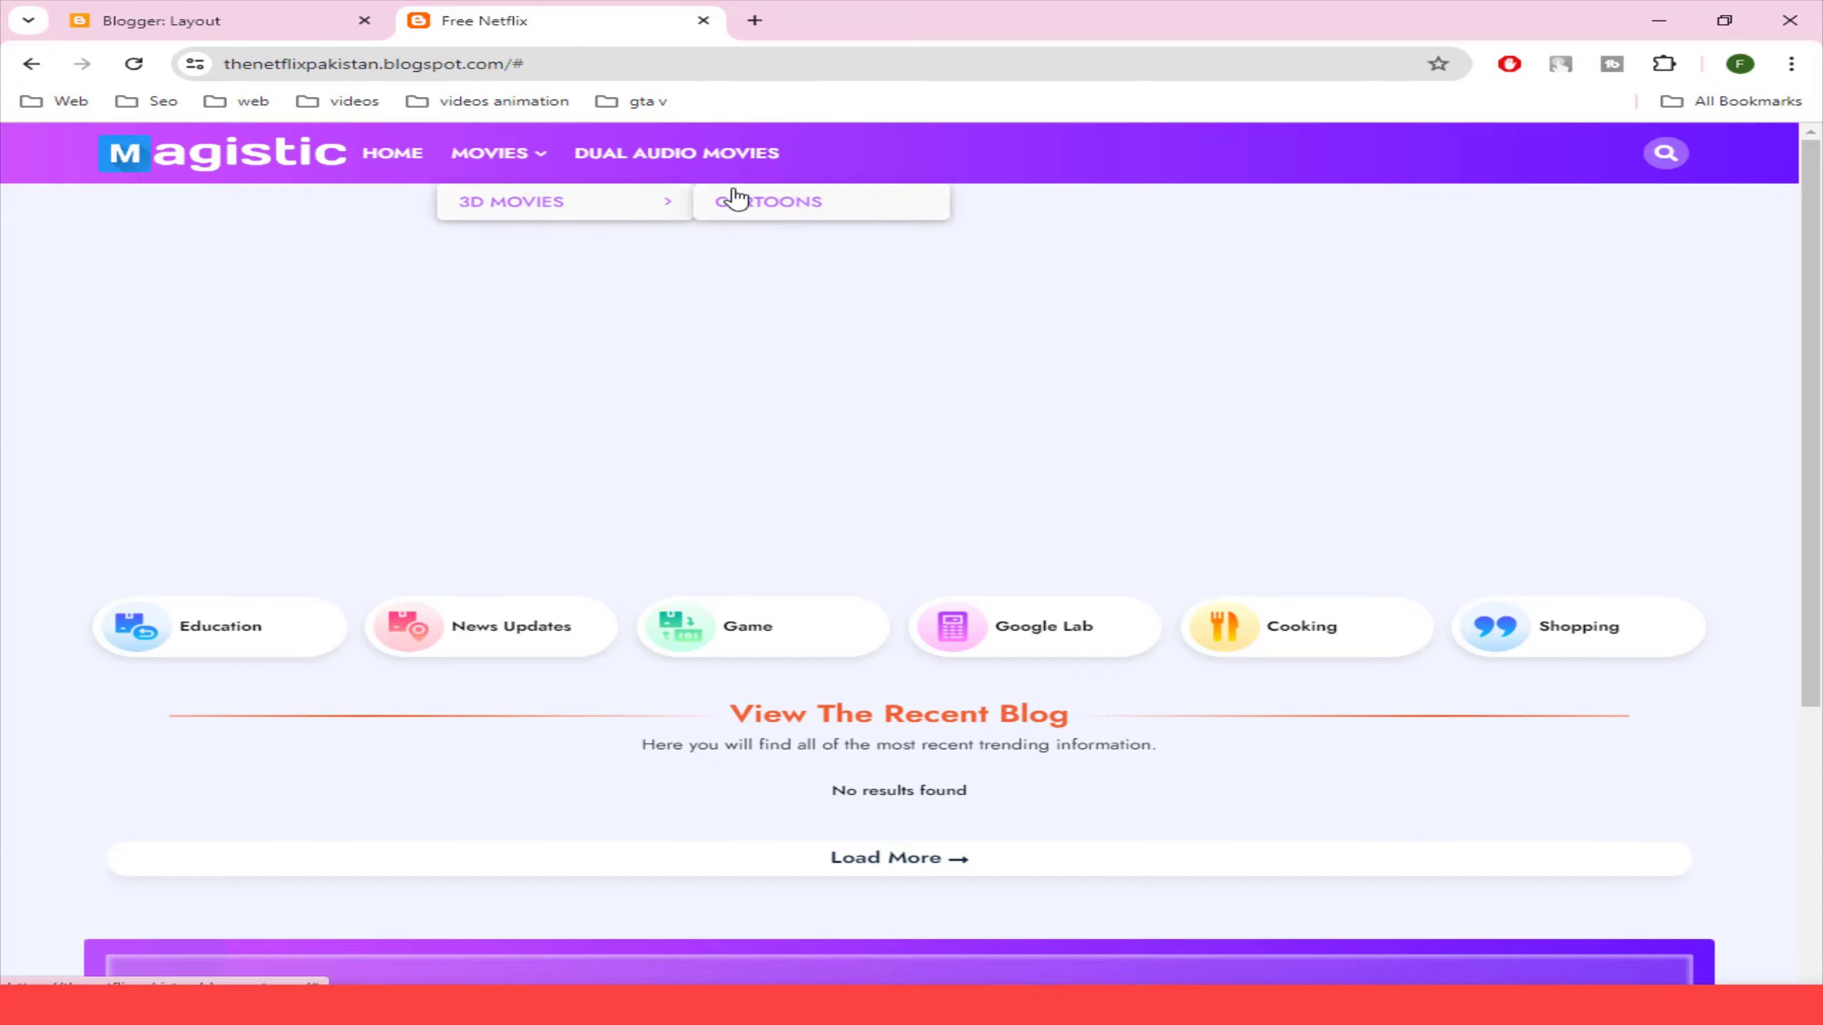
left_click(294, 18)
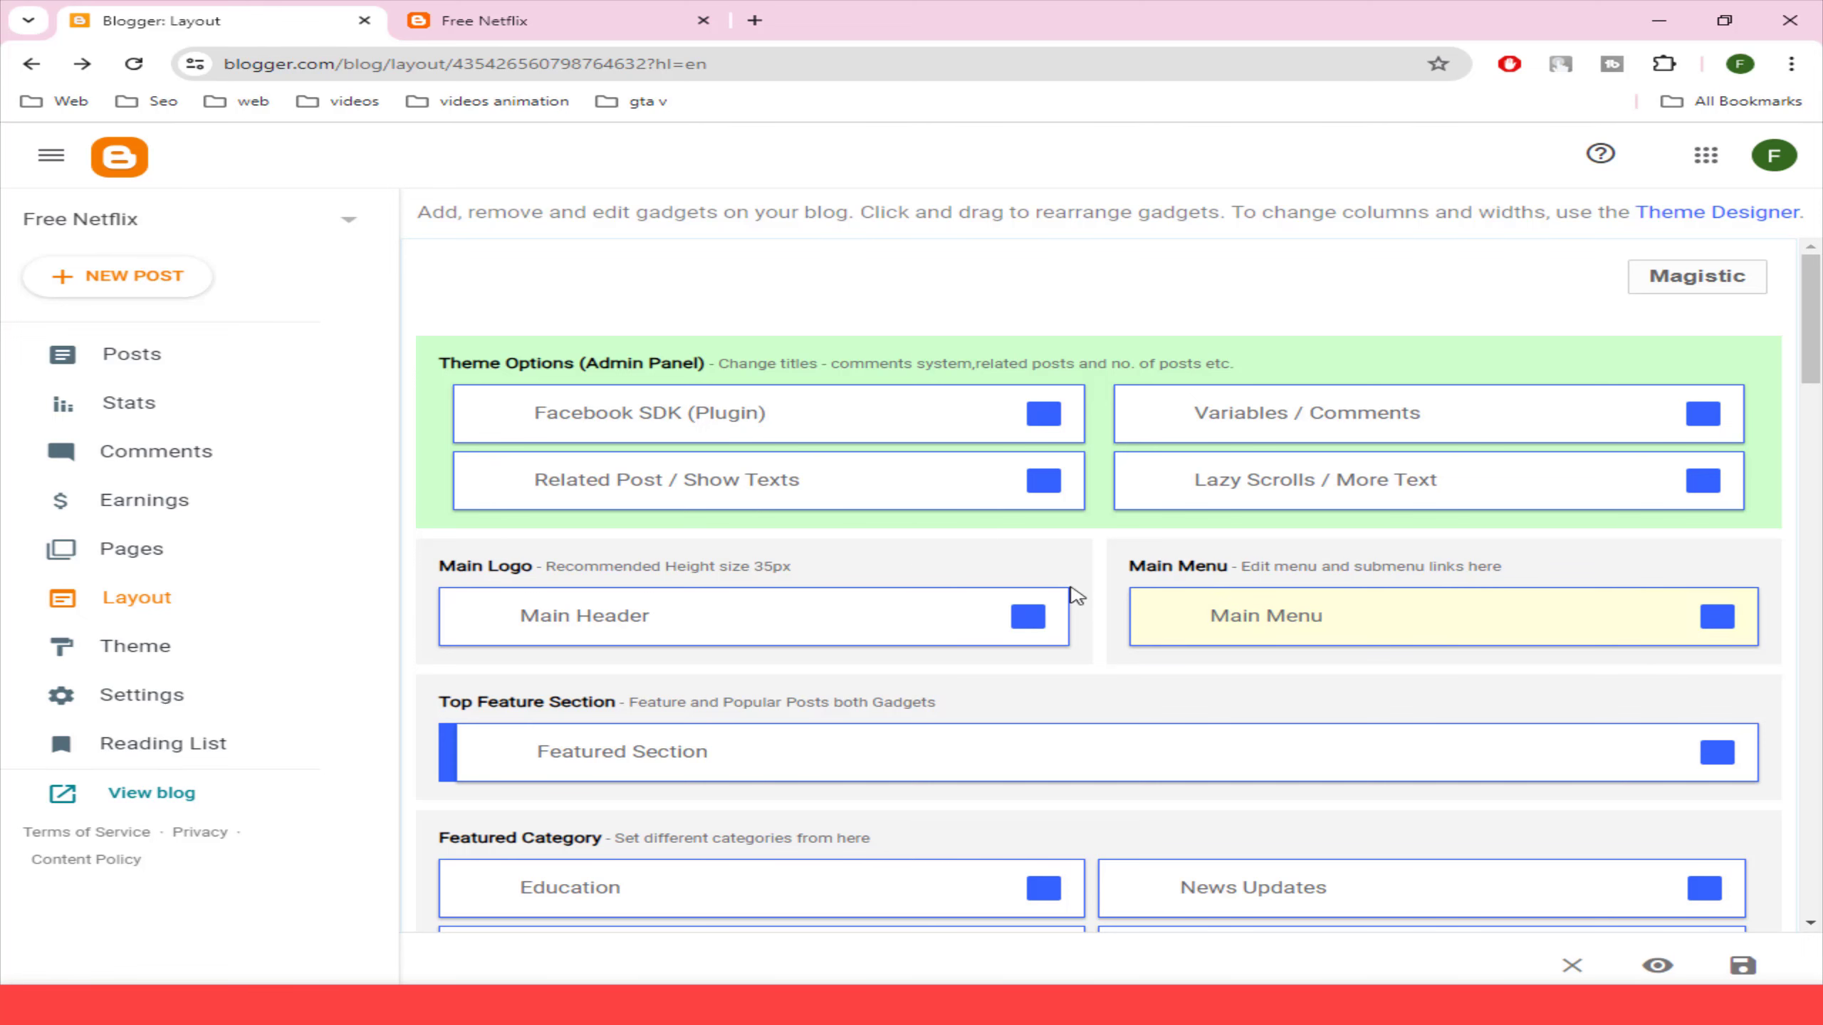
- Rename the DUAL AUDIO MOVIES item in the Main Menu link list to _DUAL AUDIO MOVIES, and save the item and the gadget
left_click(1715, 630)
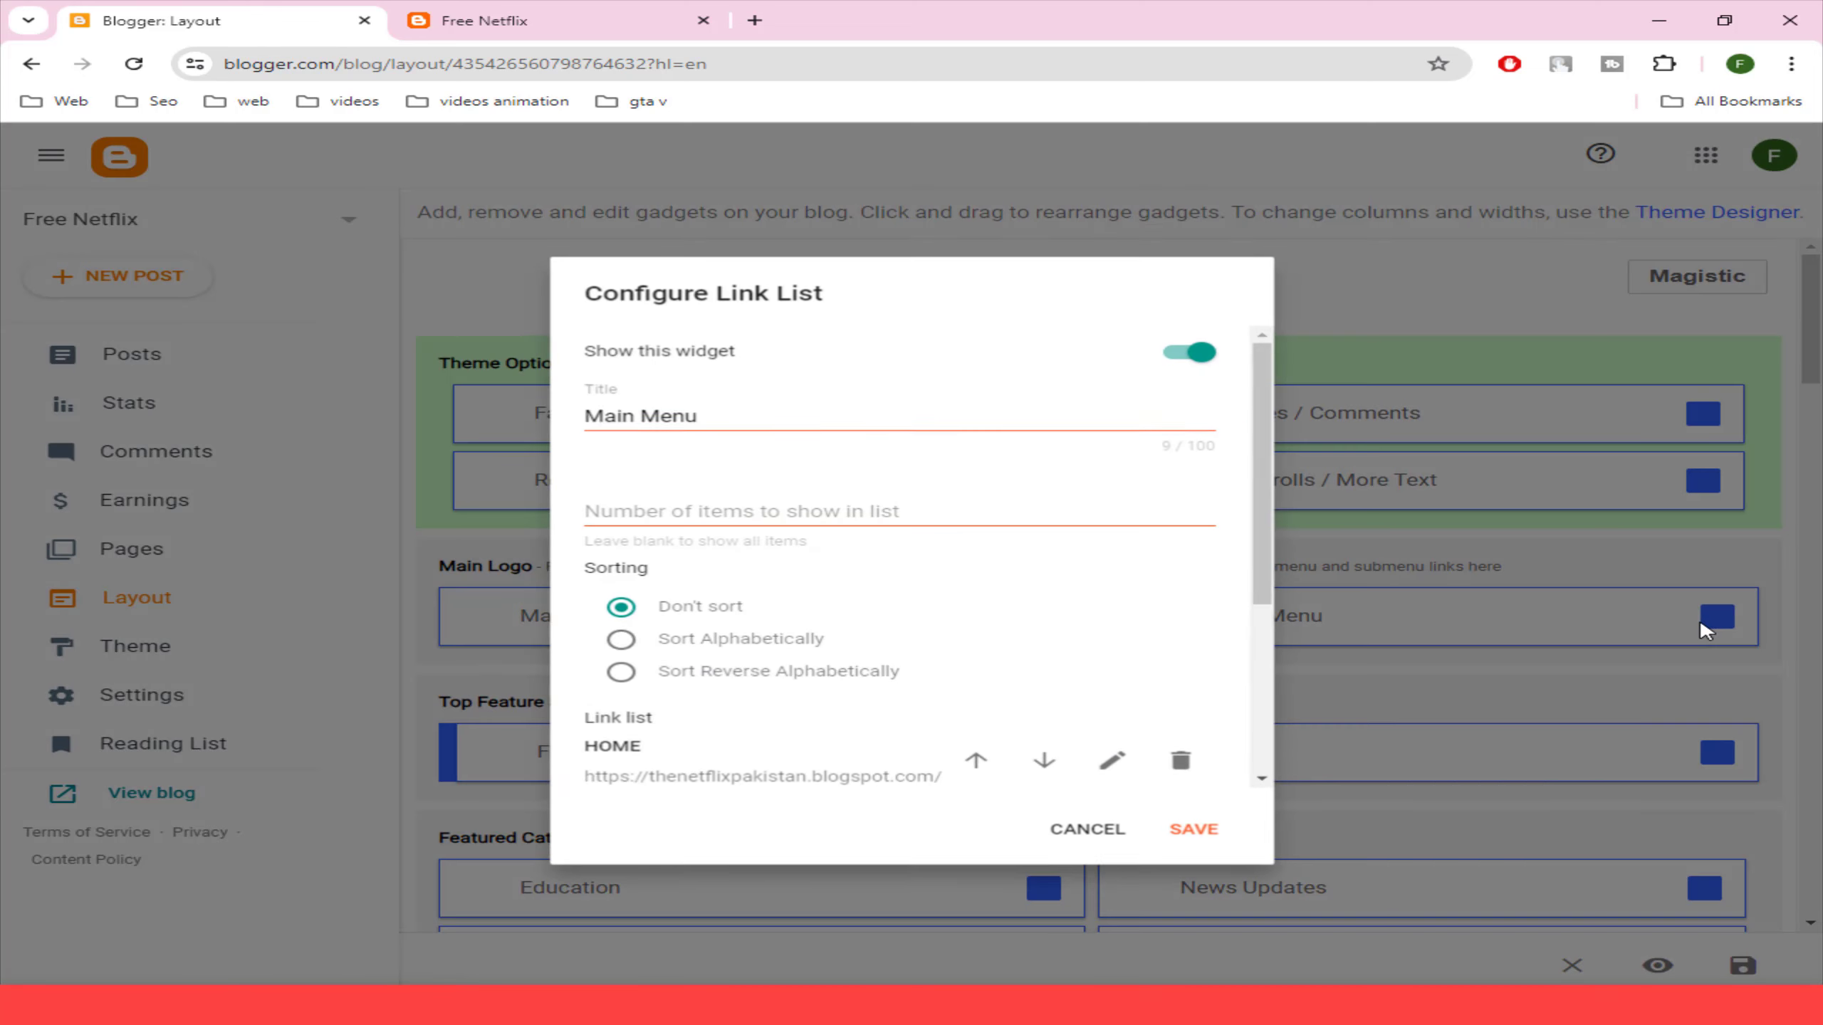
scroll(759, 637, "down", 4)
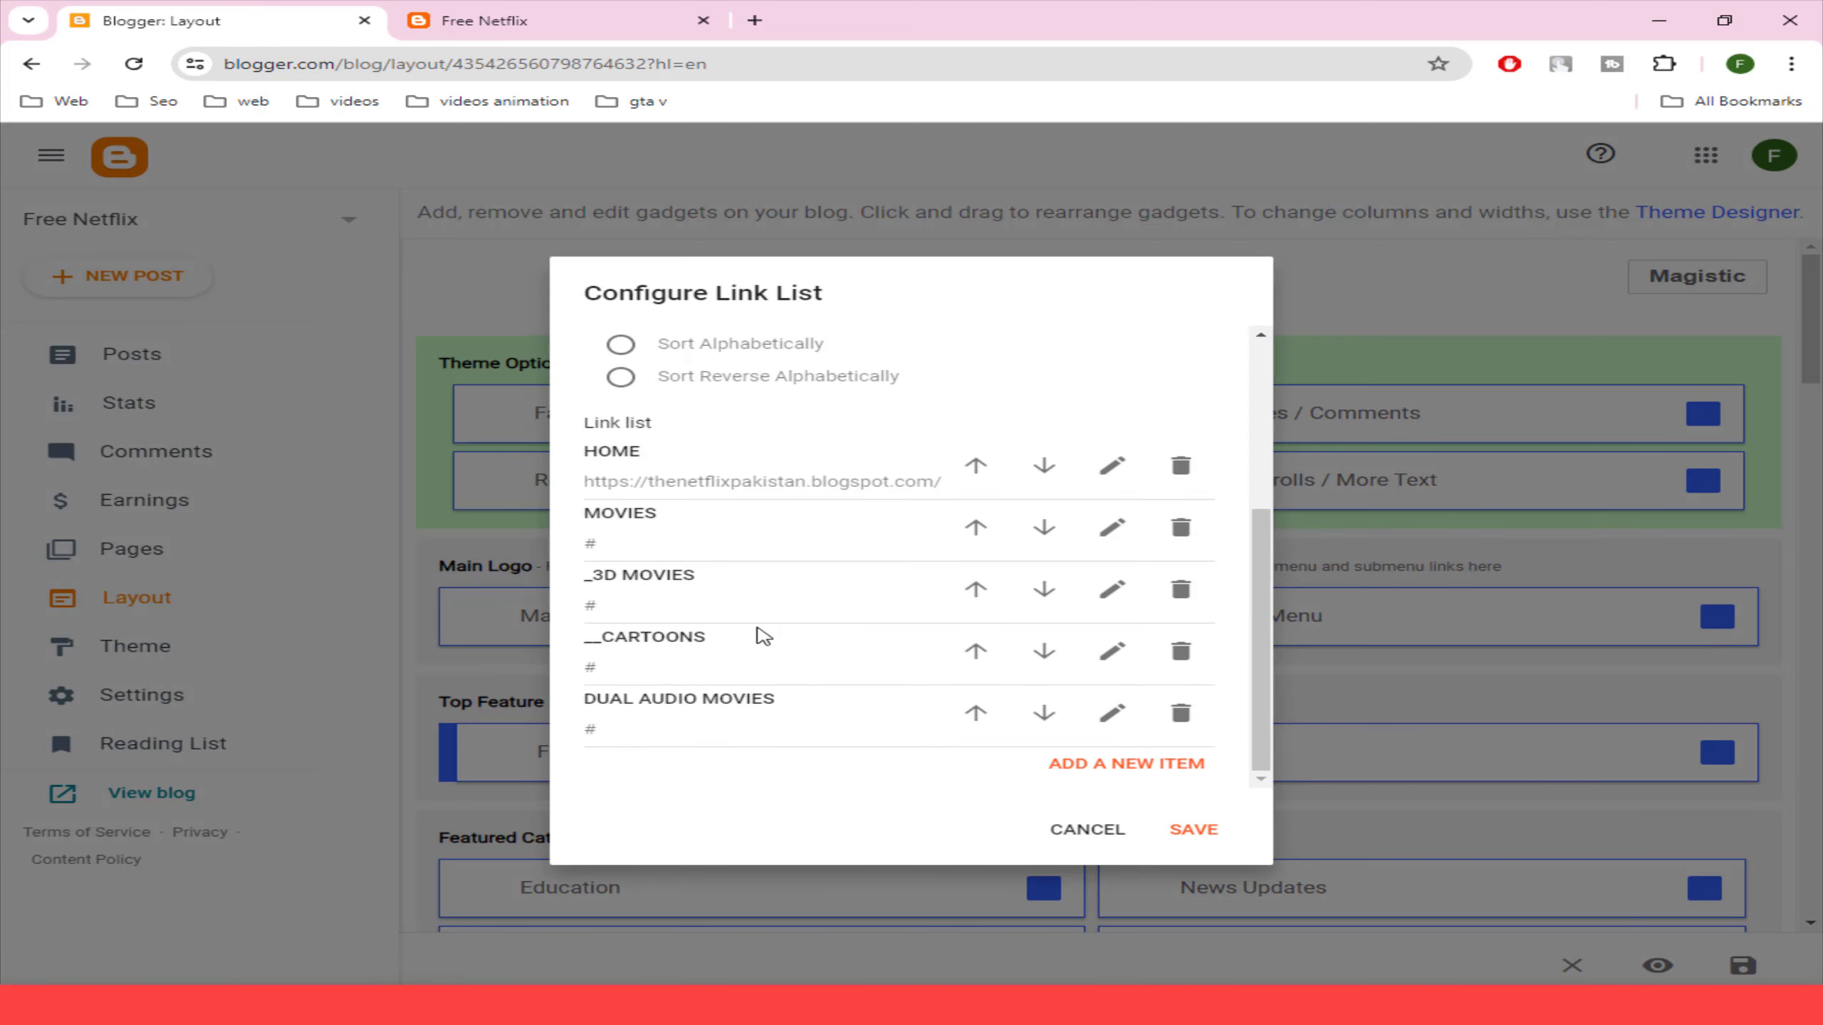
left_click(1111, 713)
scroll(624, 700, "down", 1)
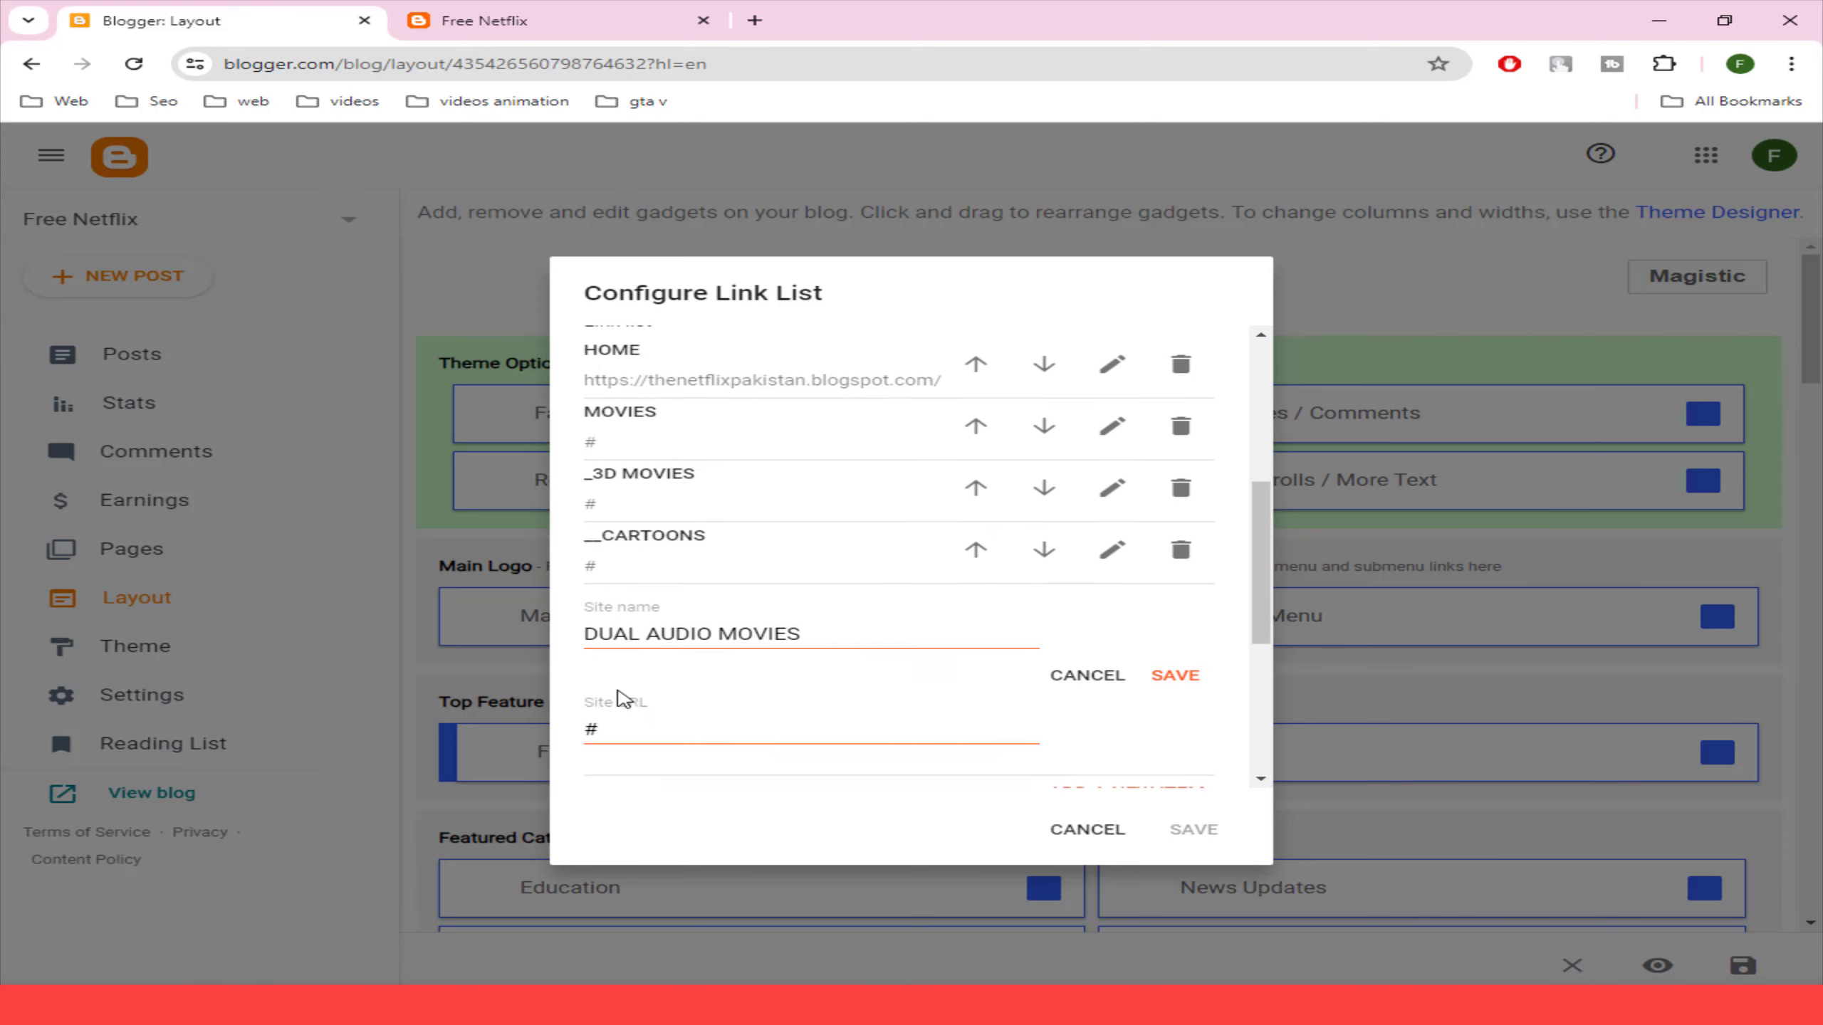
left_click(588, 636)
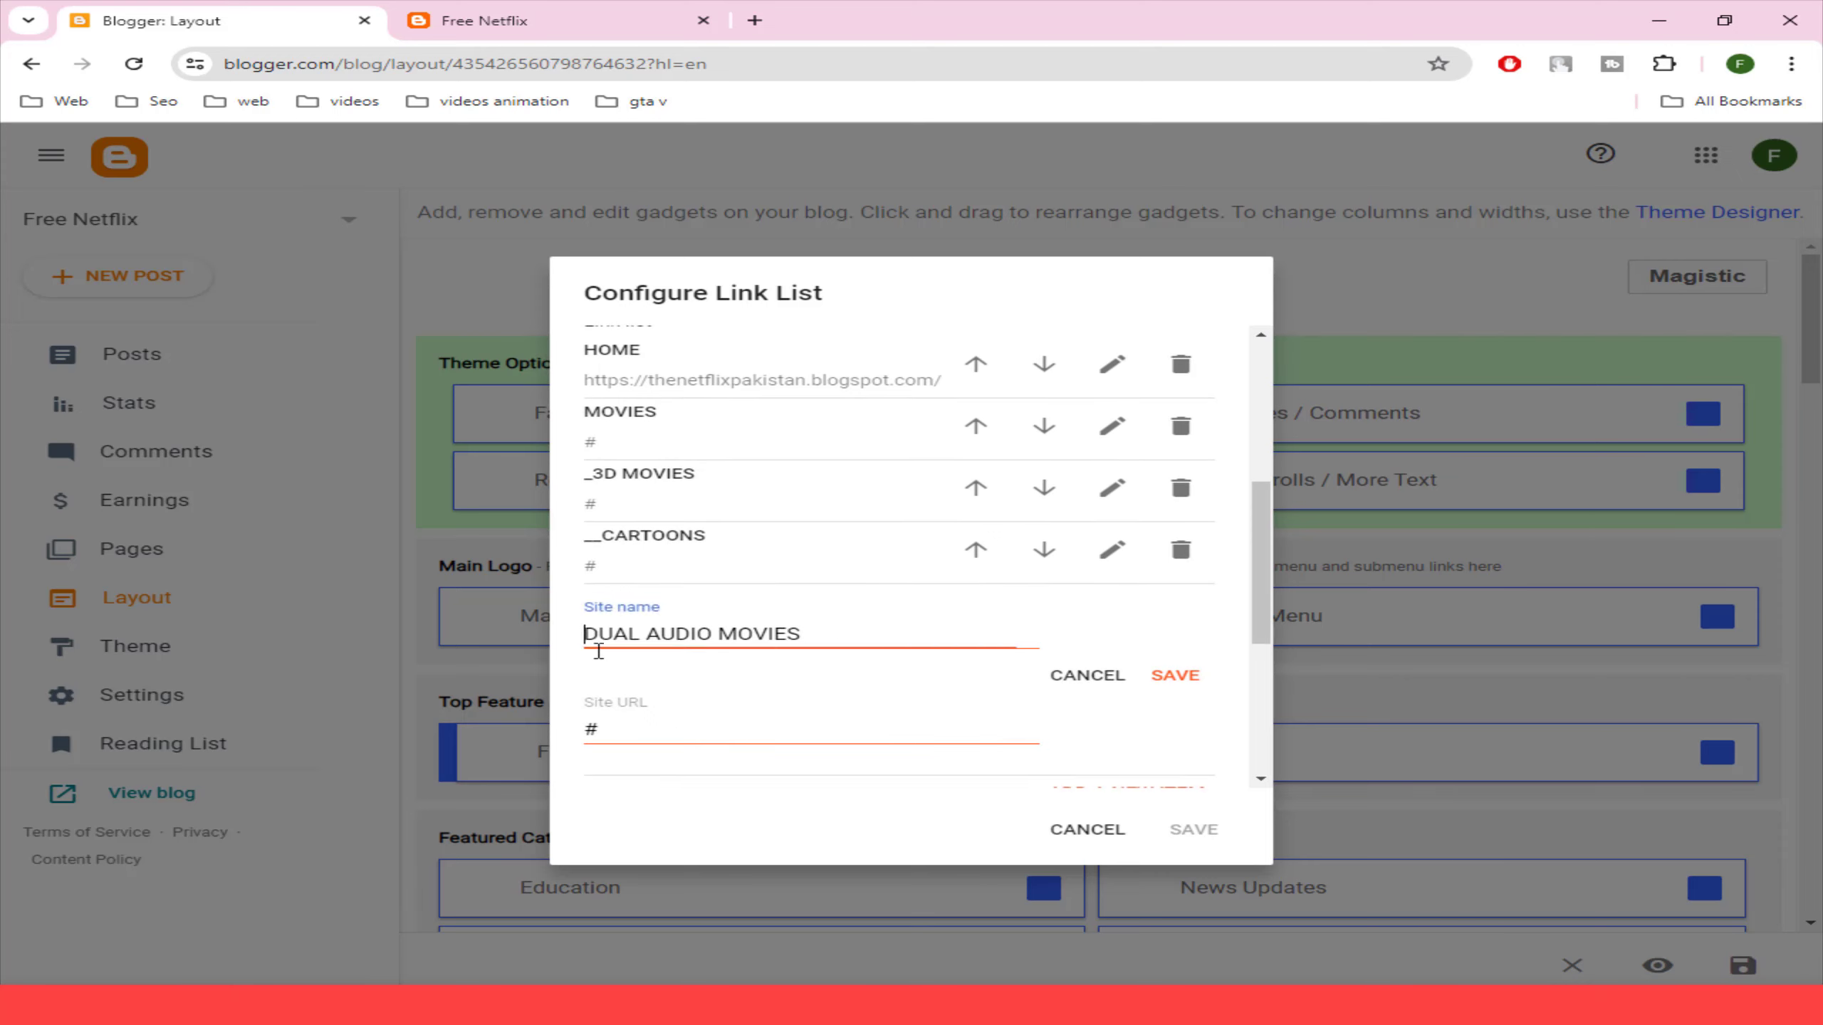
type("-")
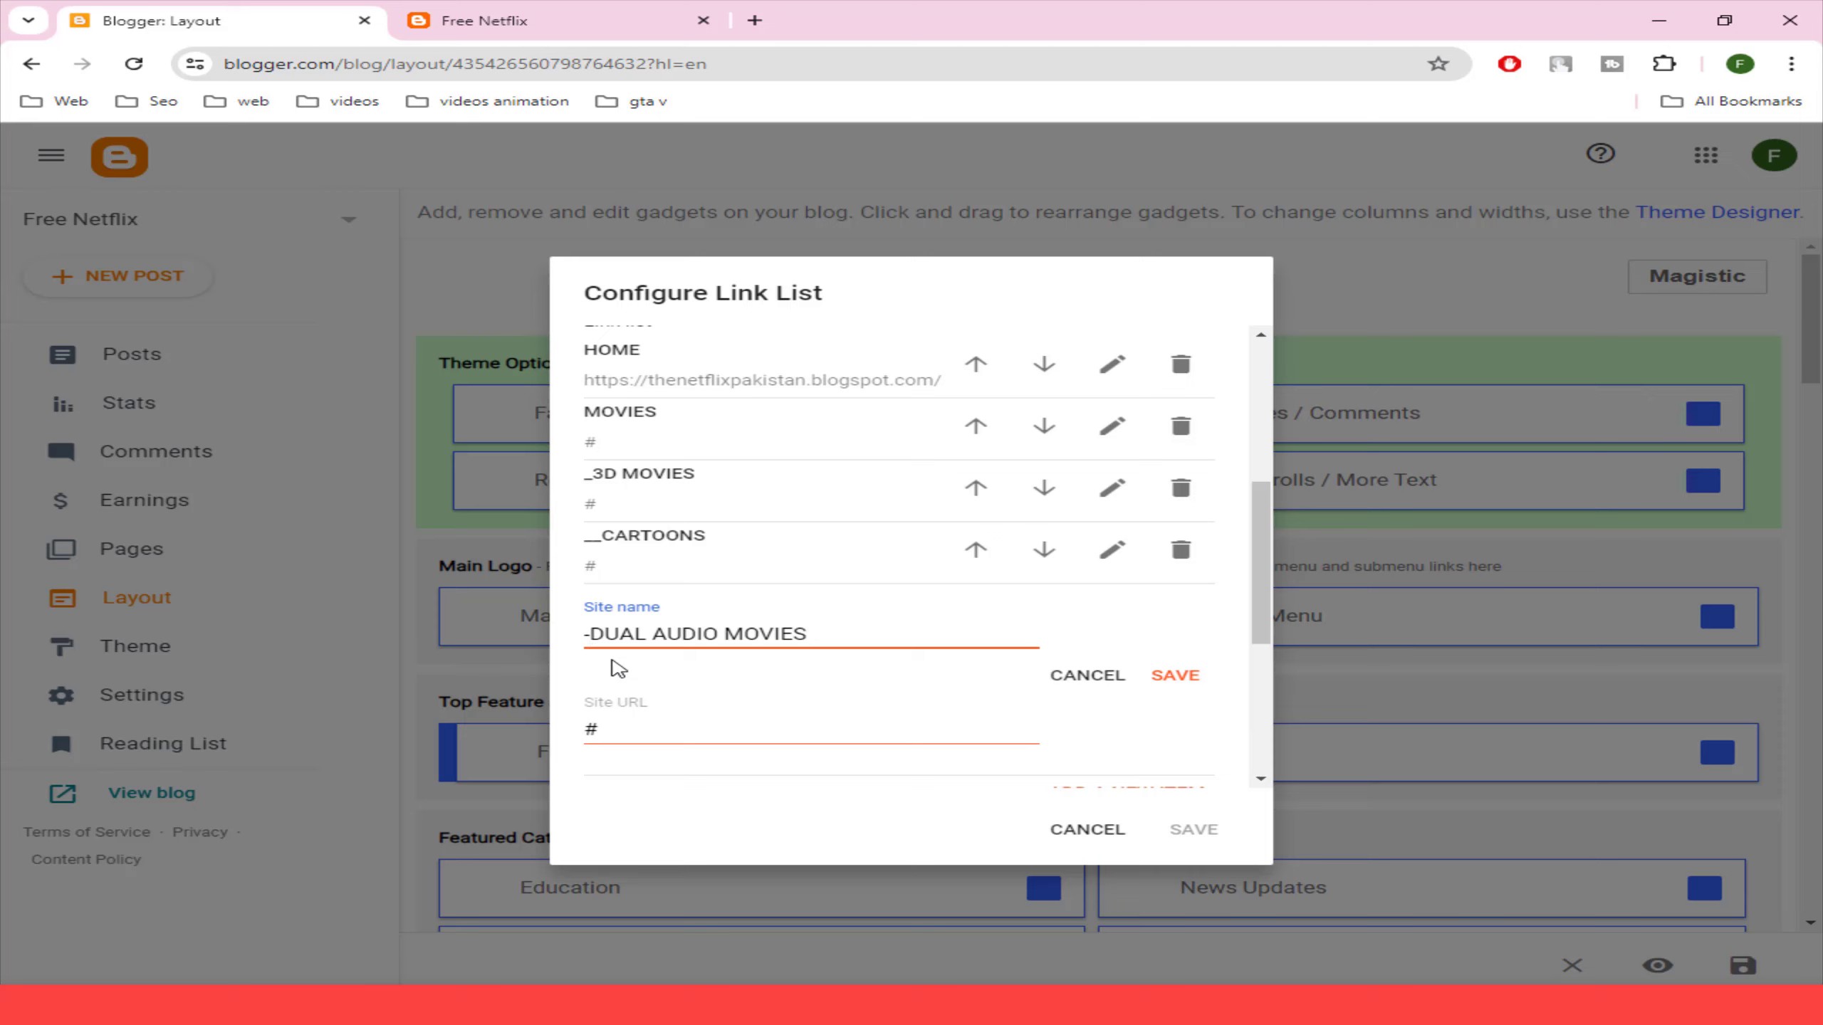
key("BackSpace")
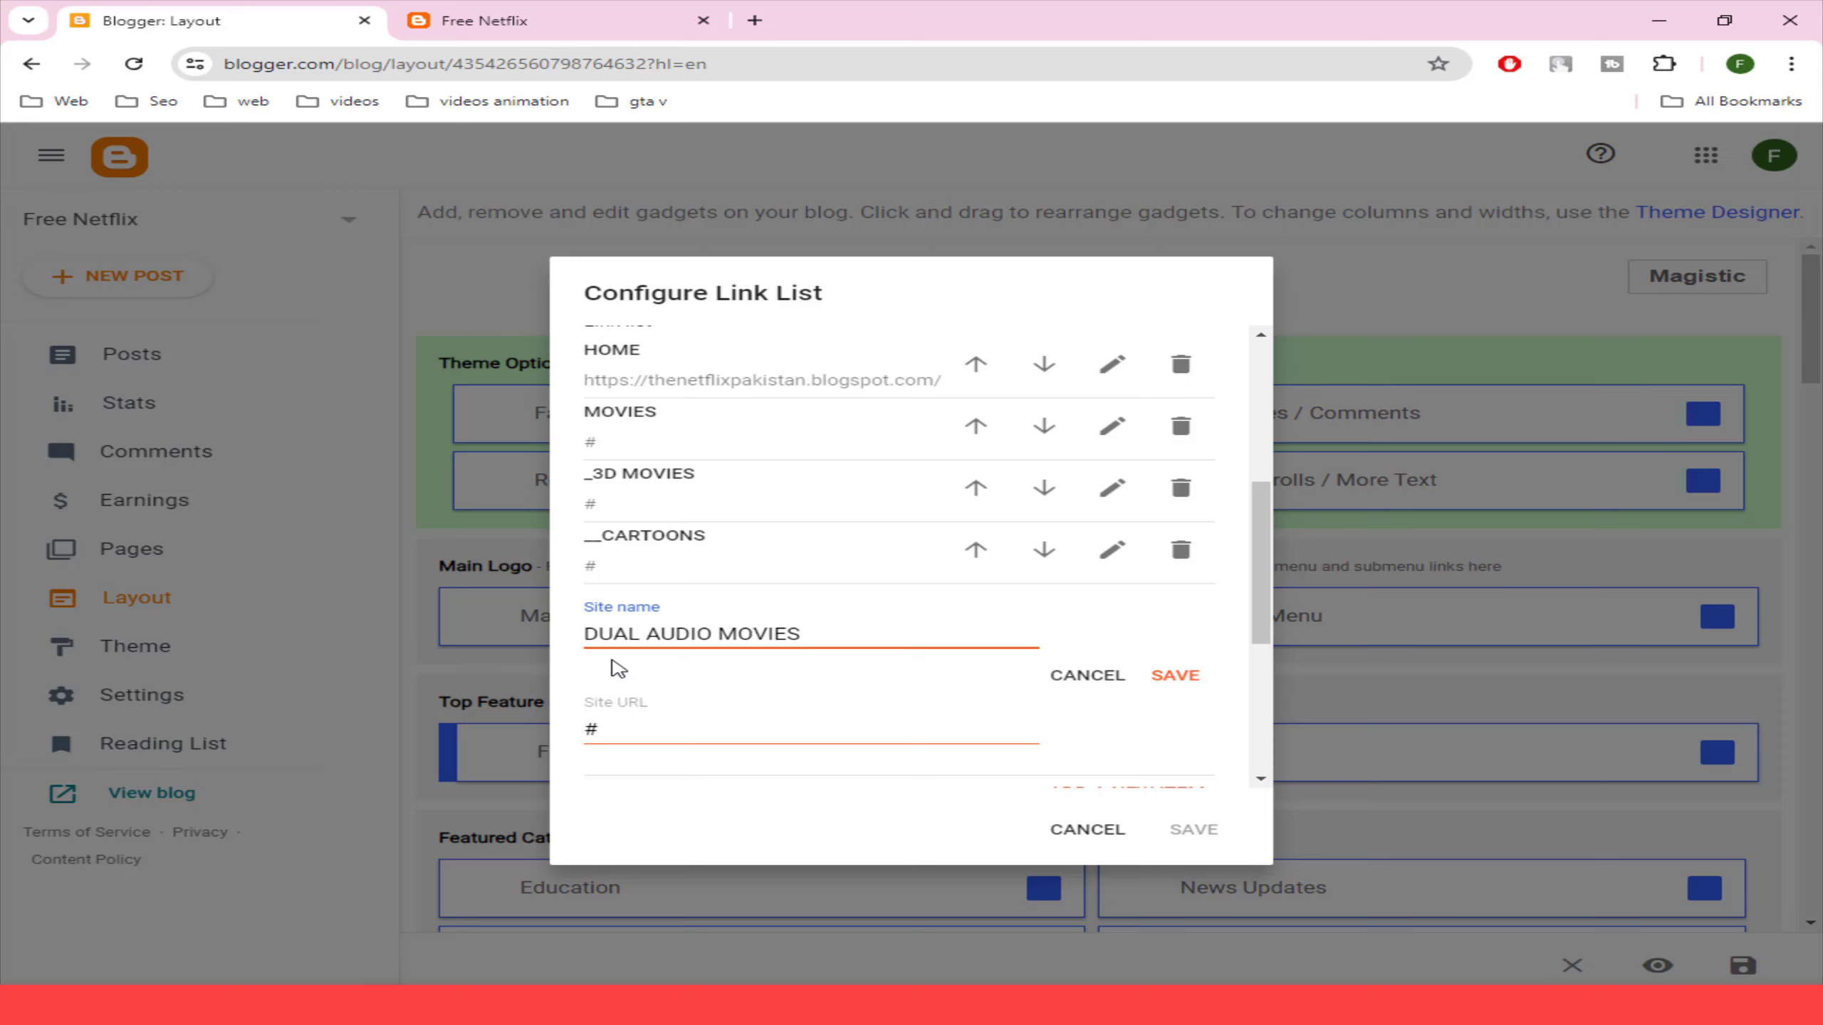
type("_")
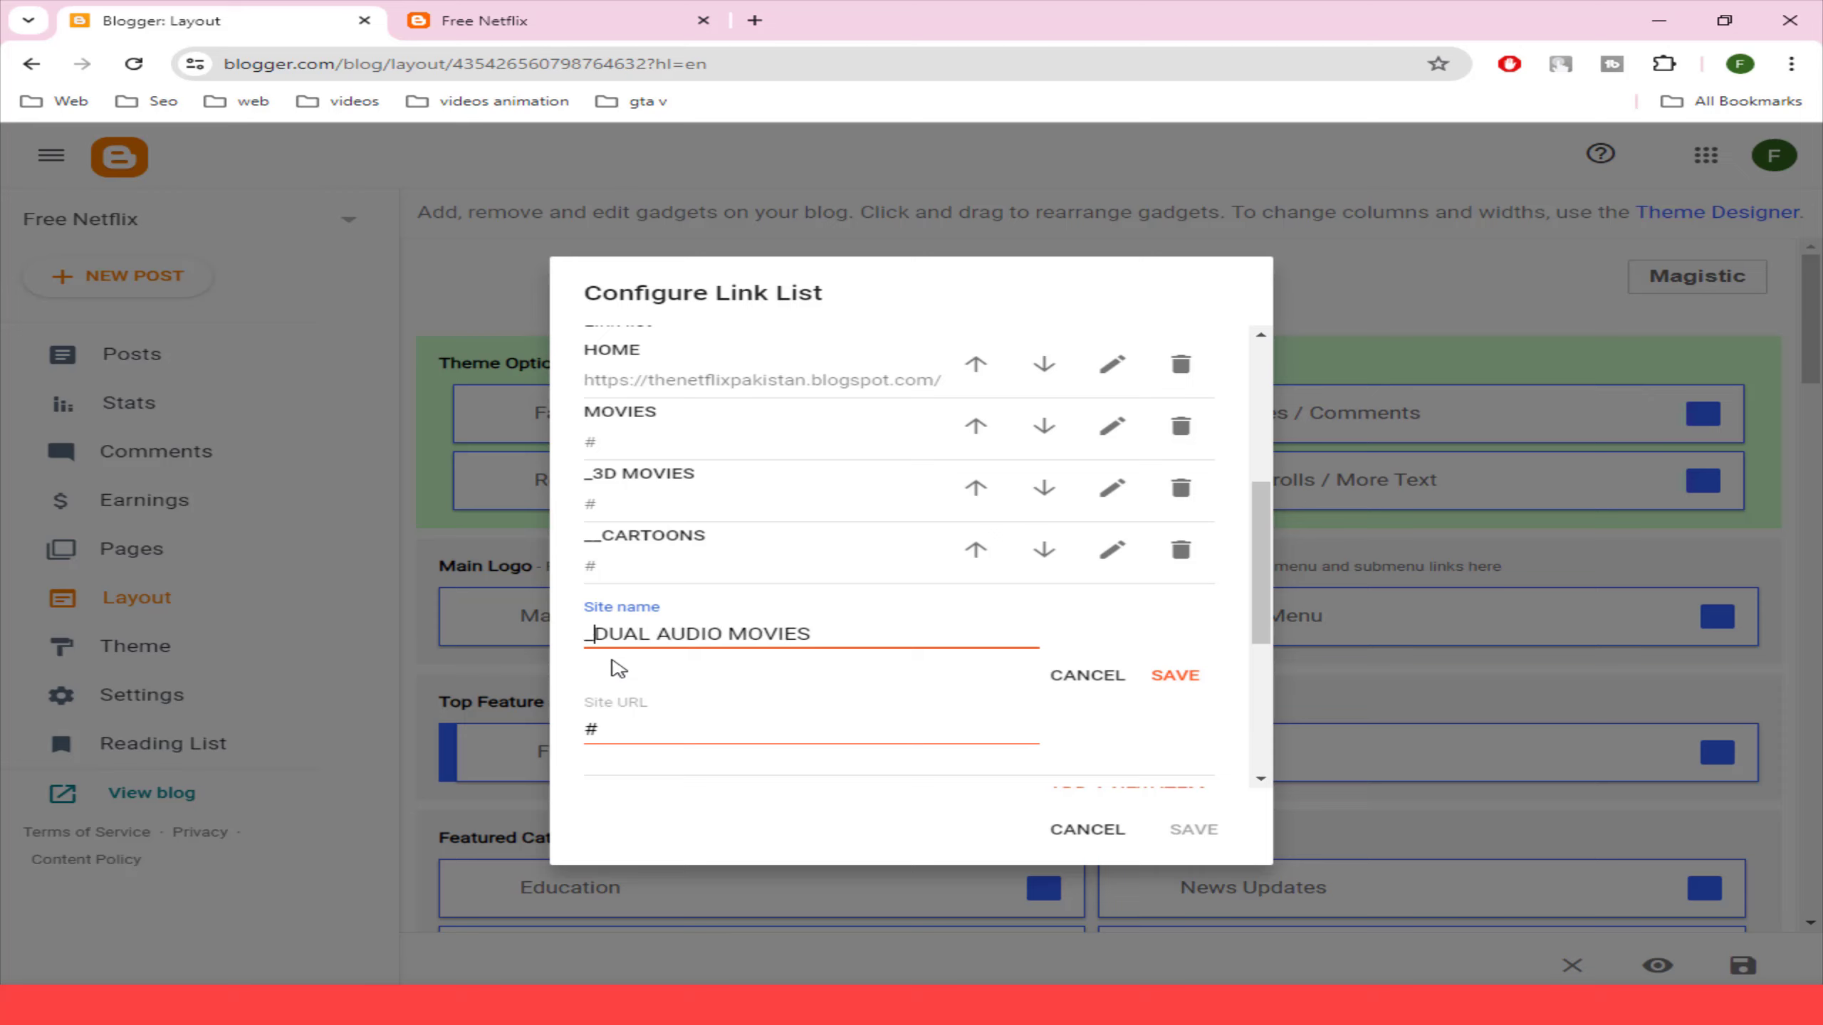
left_click(1177, 686)
left_click(1192, 830)
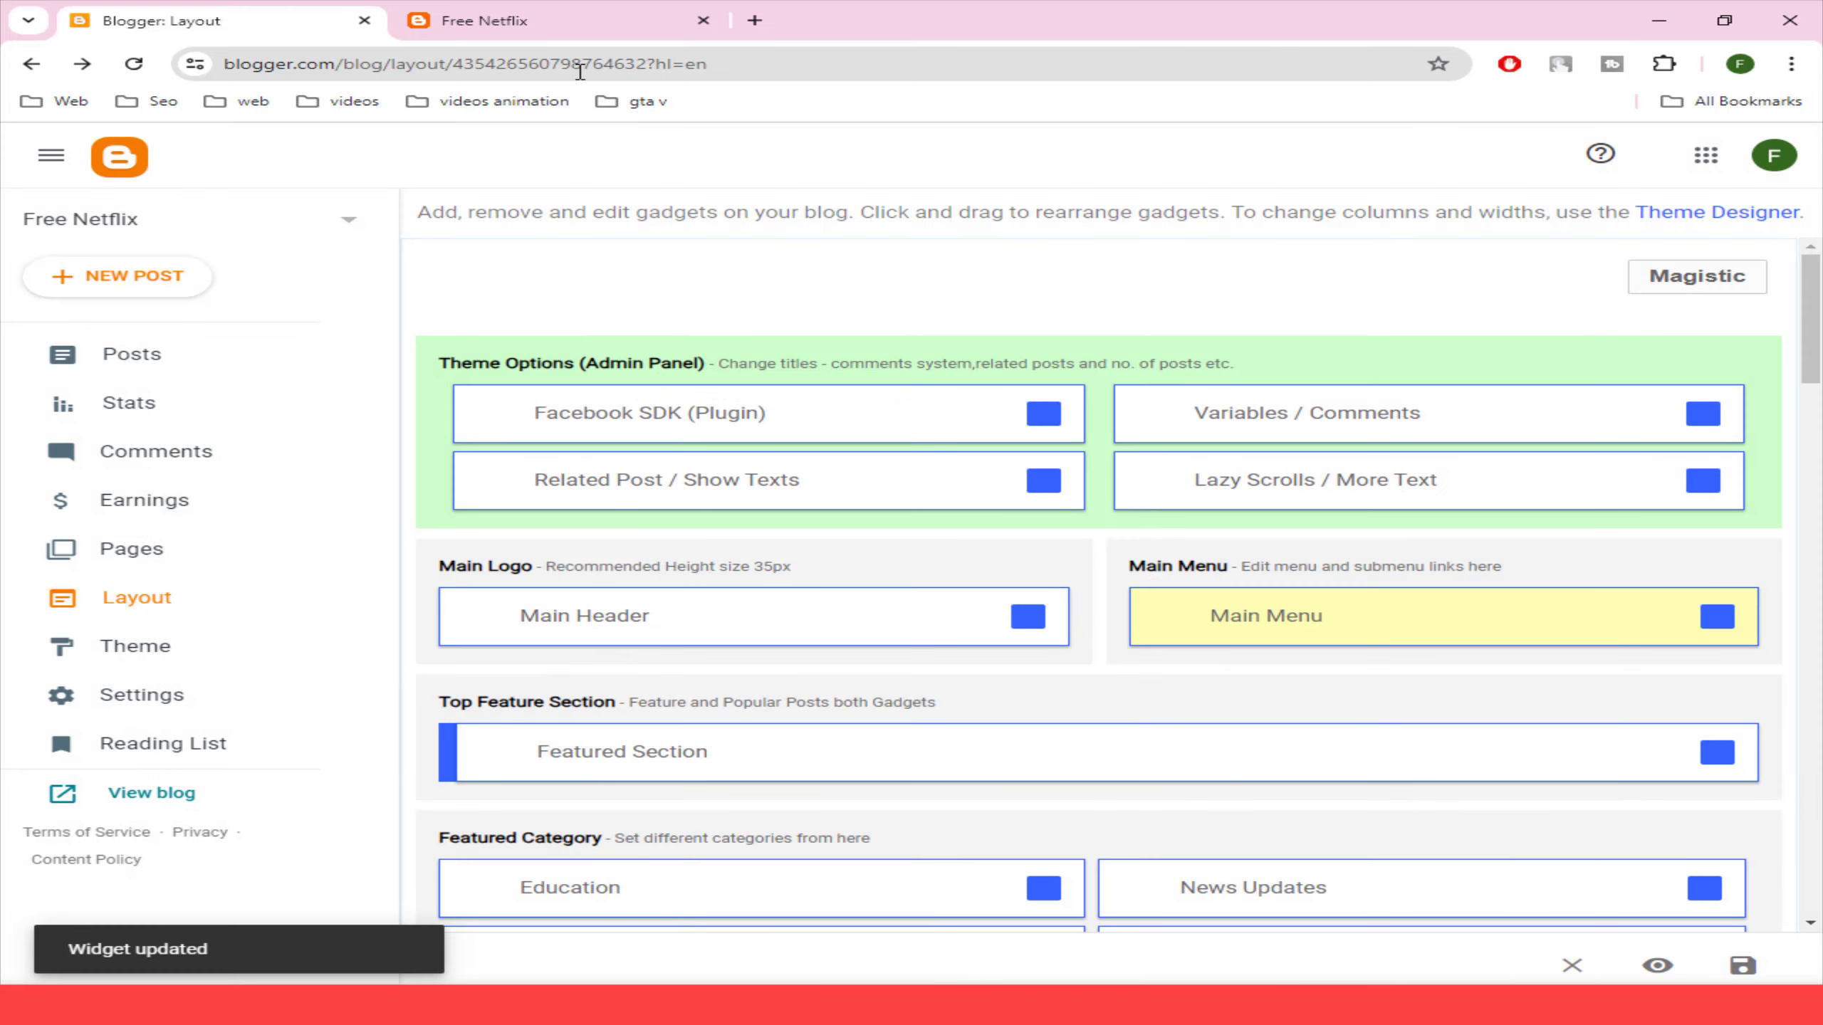
- Reload the Free Netflix blog to check which entries the MOVIES submenu contains, and return to the layout page
left_click(553, 25)
left_click(539, 68)
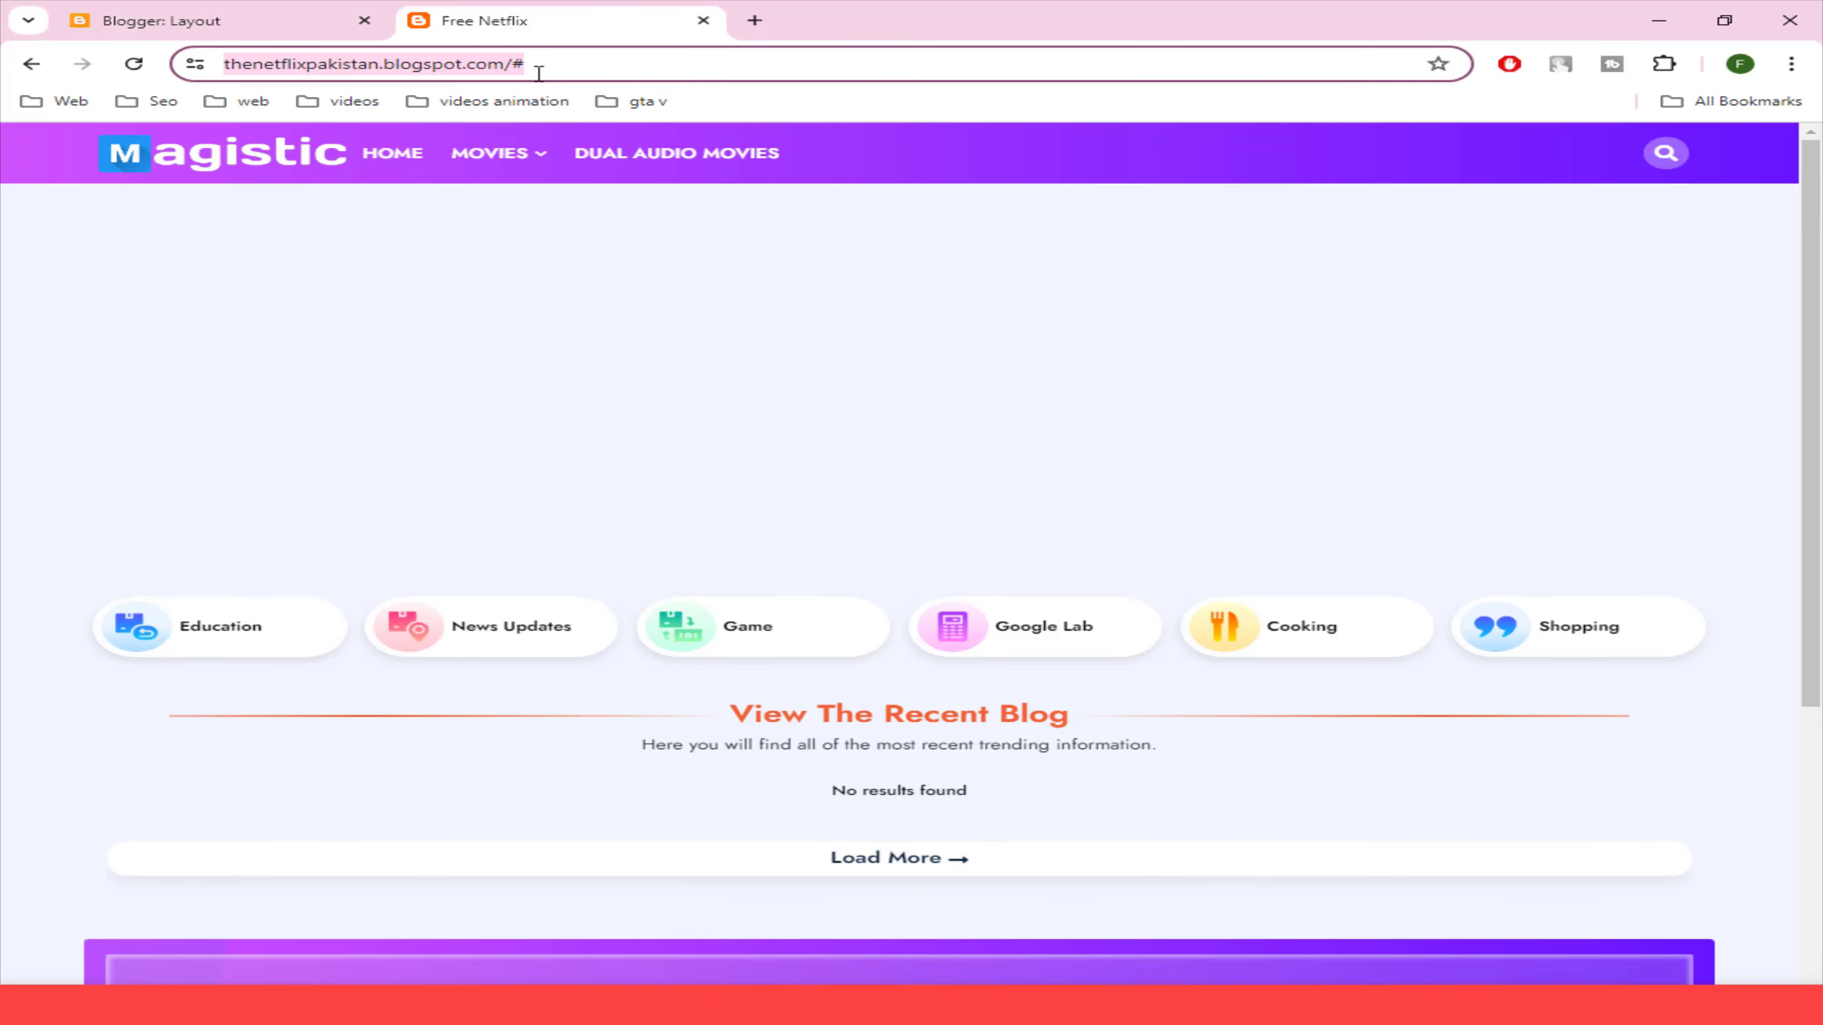
key("Return")
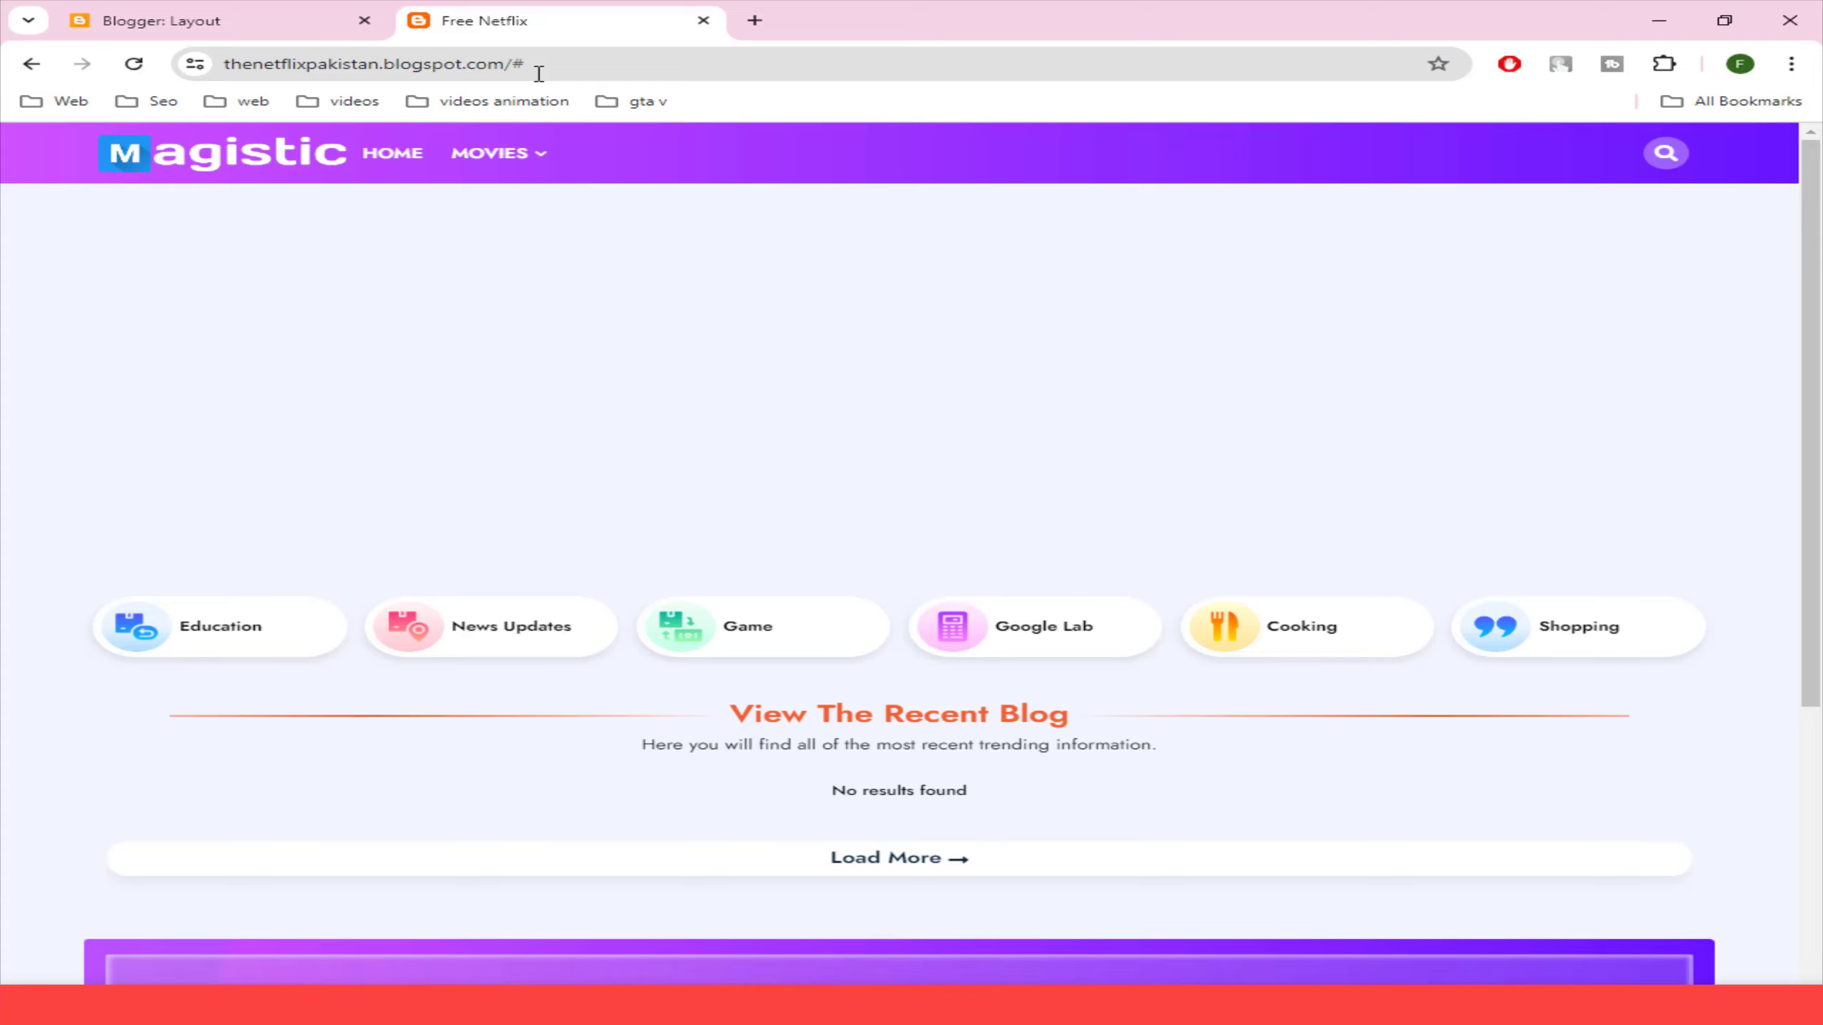
mouse_move(531, 172)
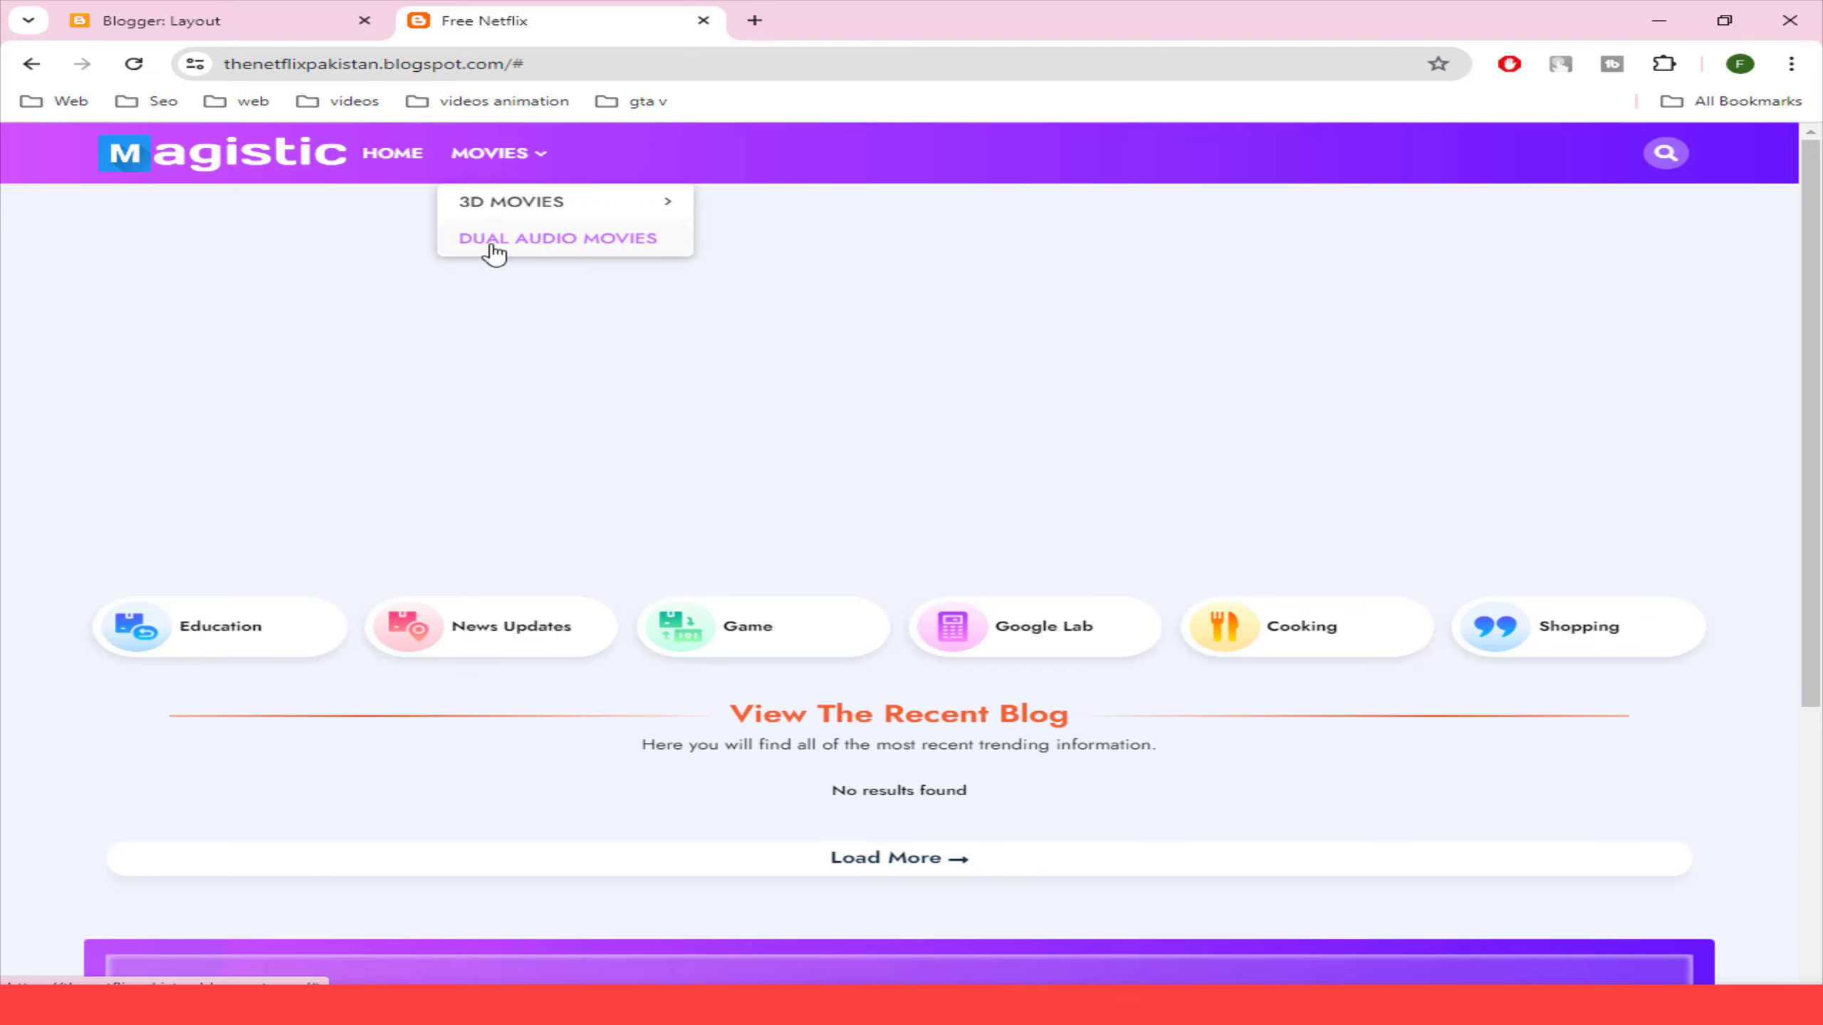
left_click(291, 32)
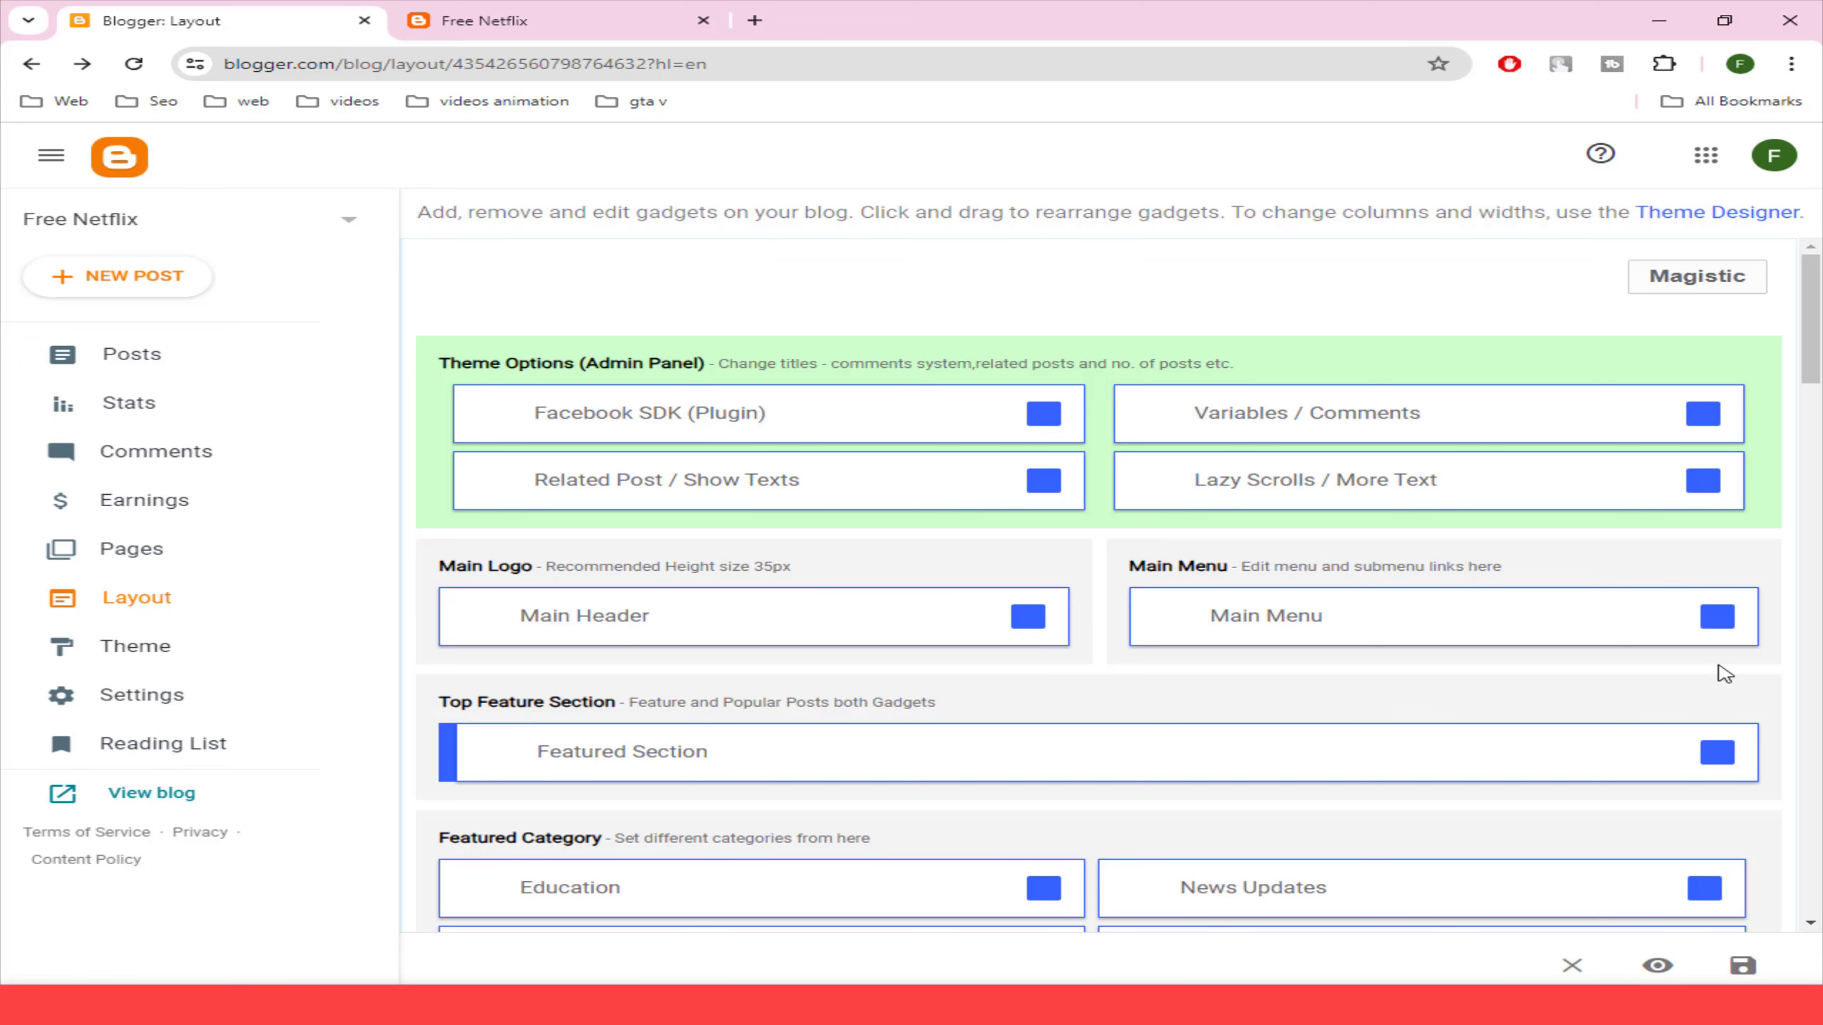
- Start a new item below _DUAL AUDIO MOVIES in the Main Menu link list and begin its site name with __
left_click(1715, 618)
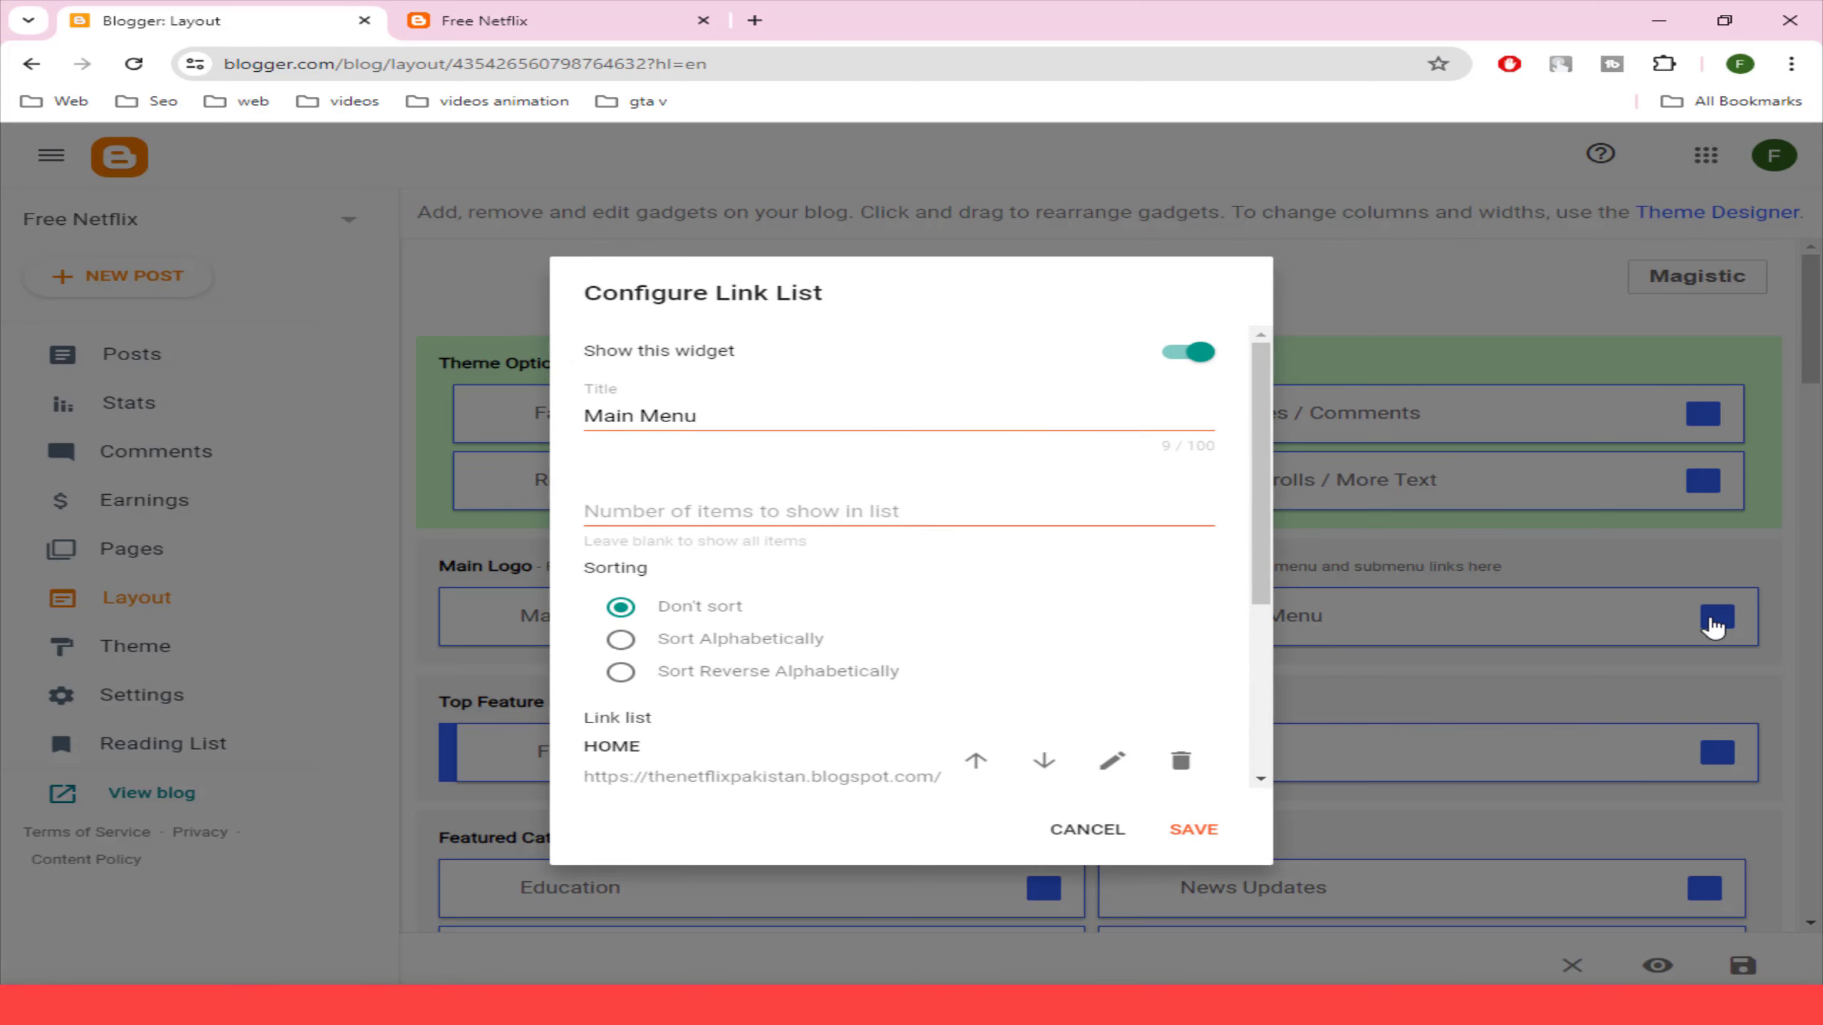
scroll(1107, 651, "down", 4)
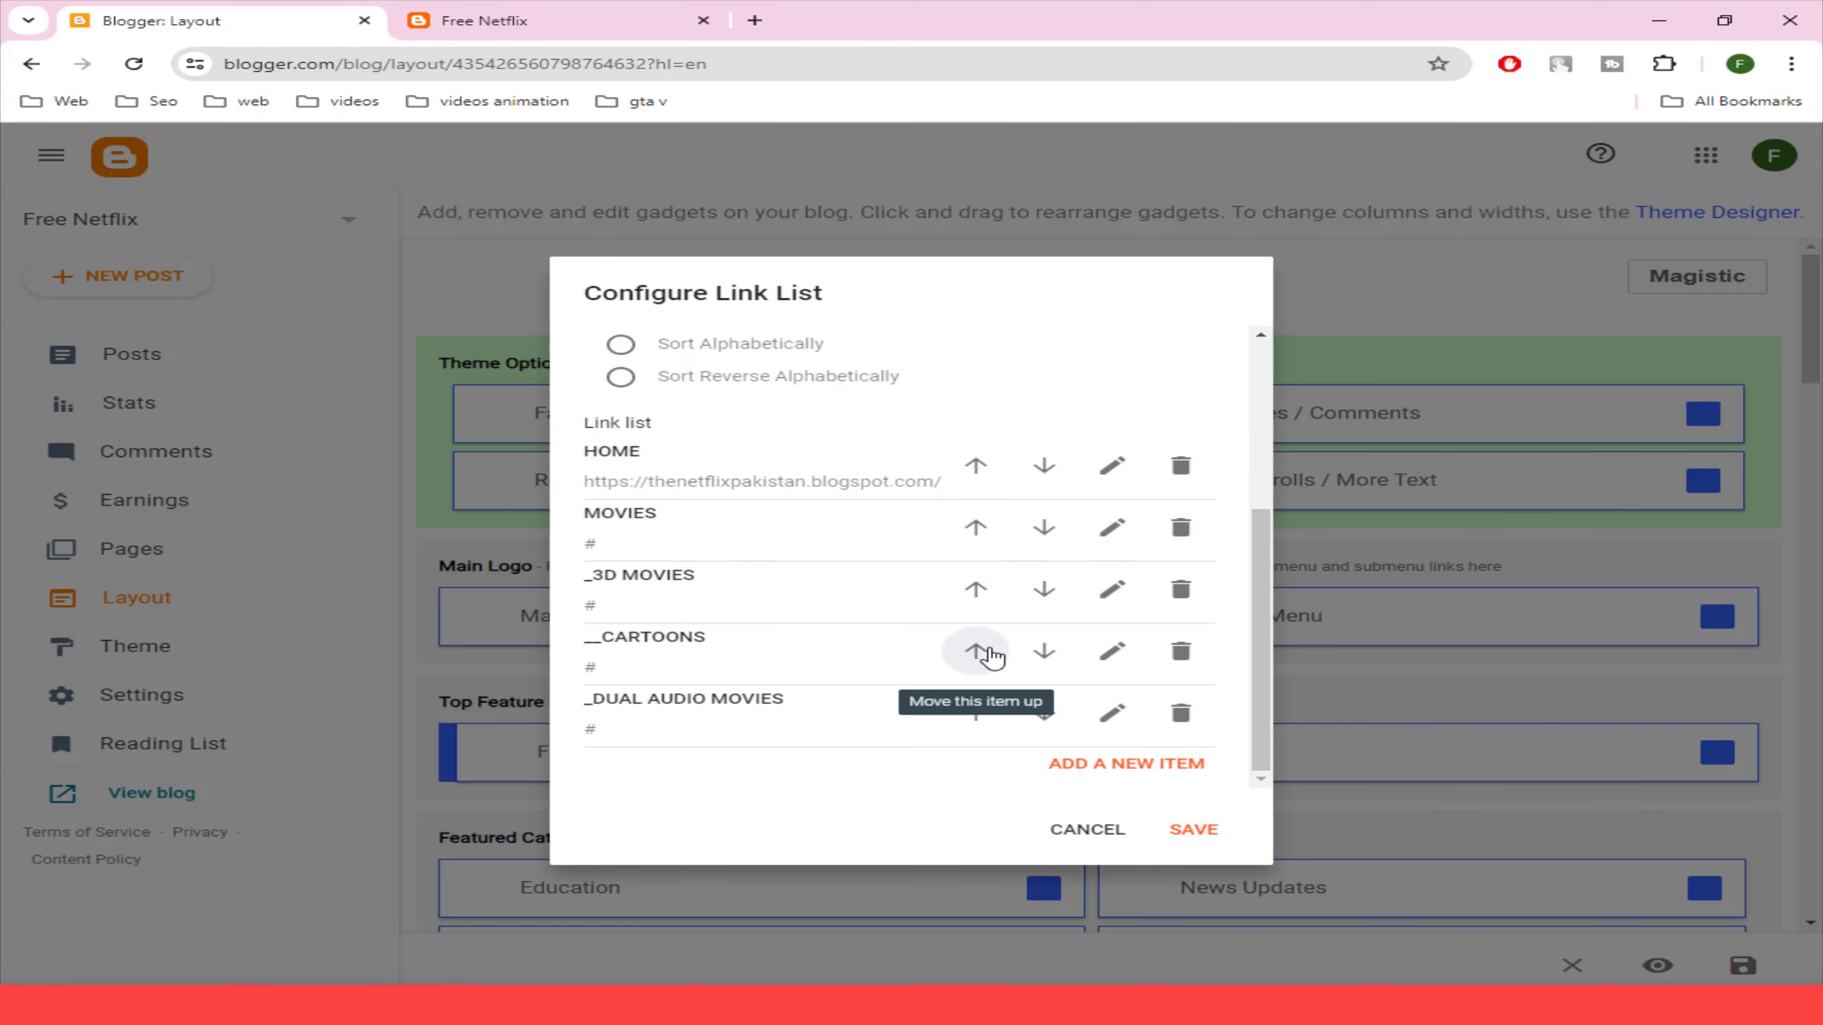
left_click(1166, 765)
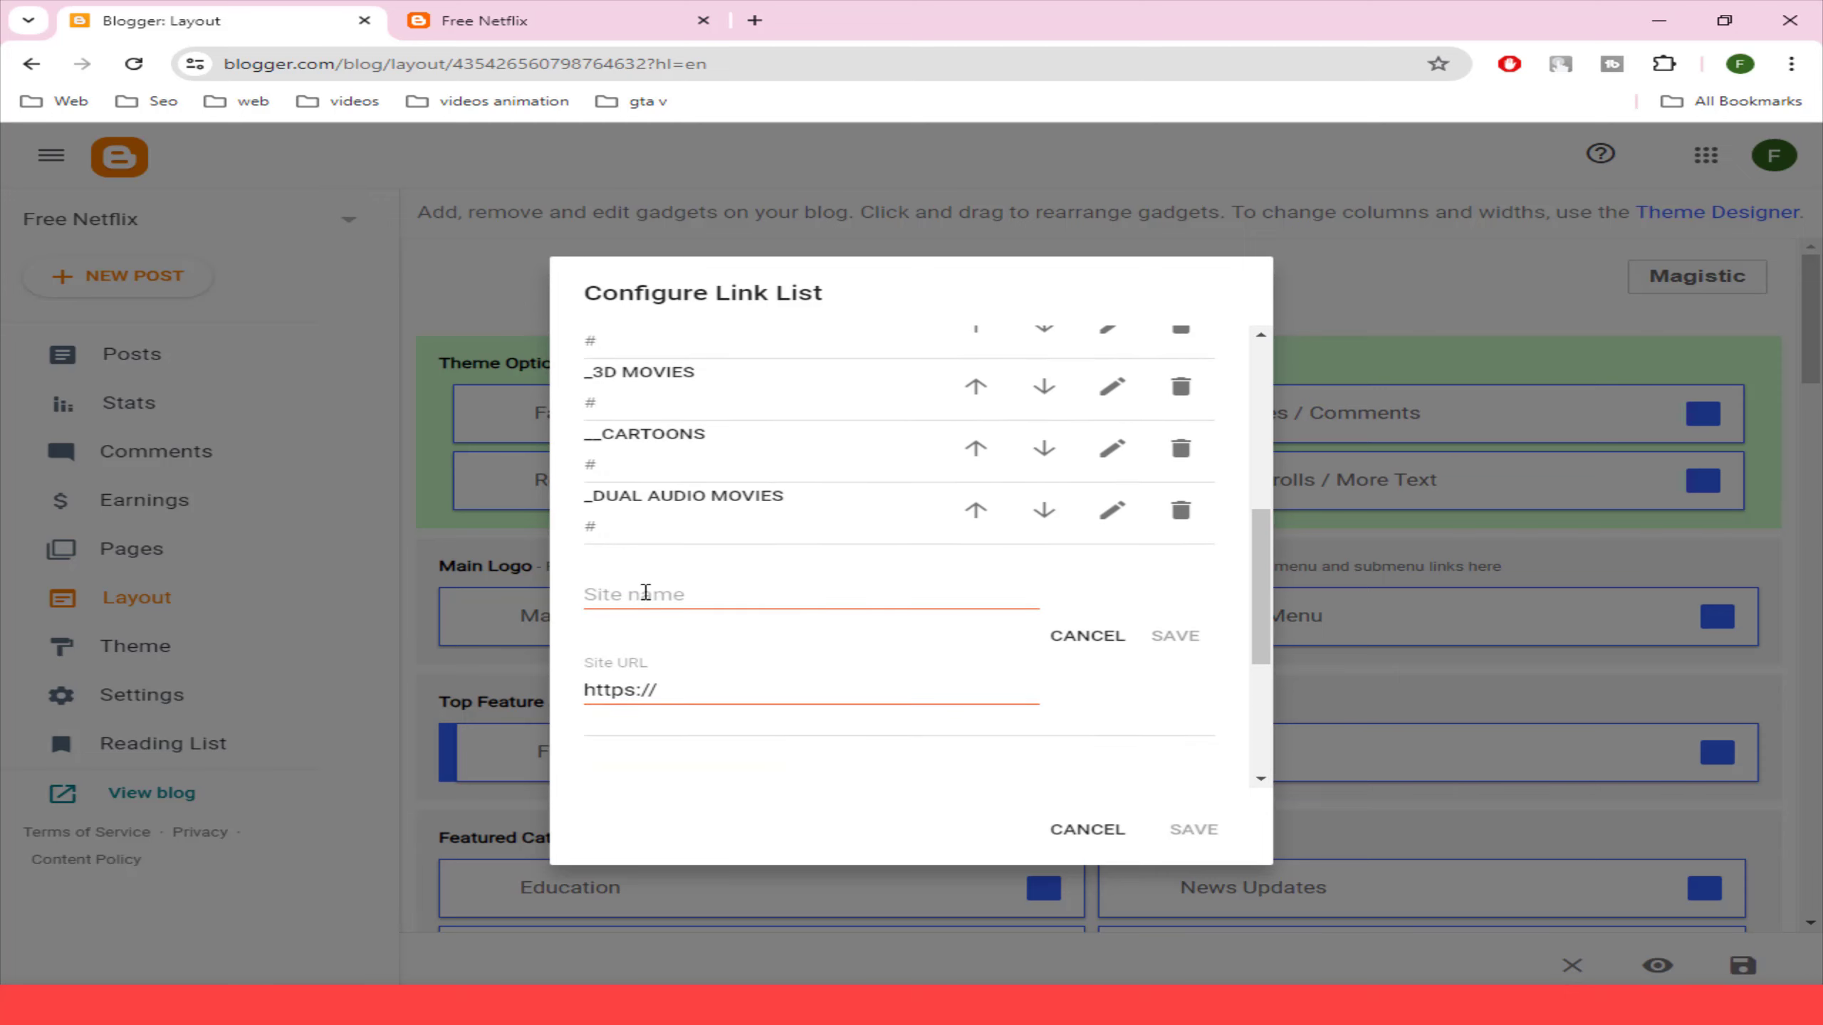
left_click(645, 593)
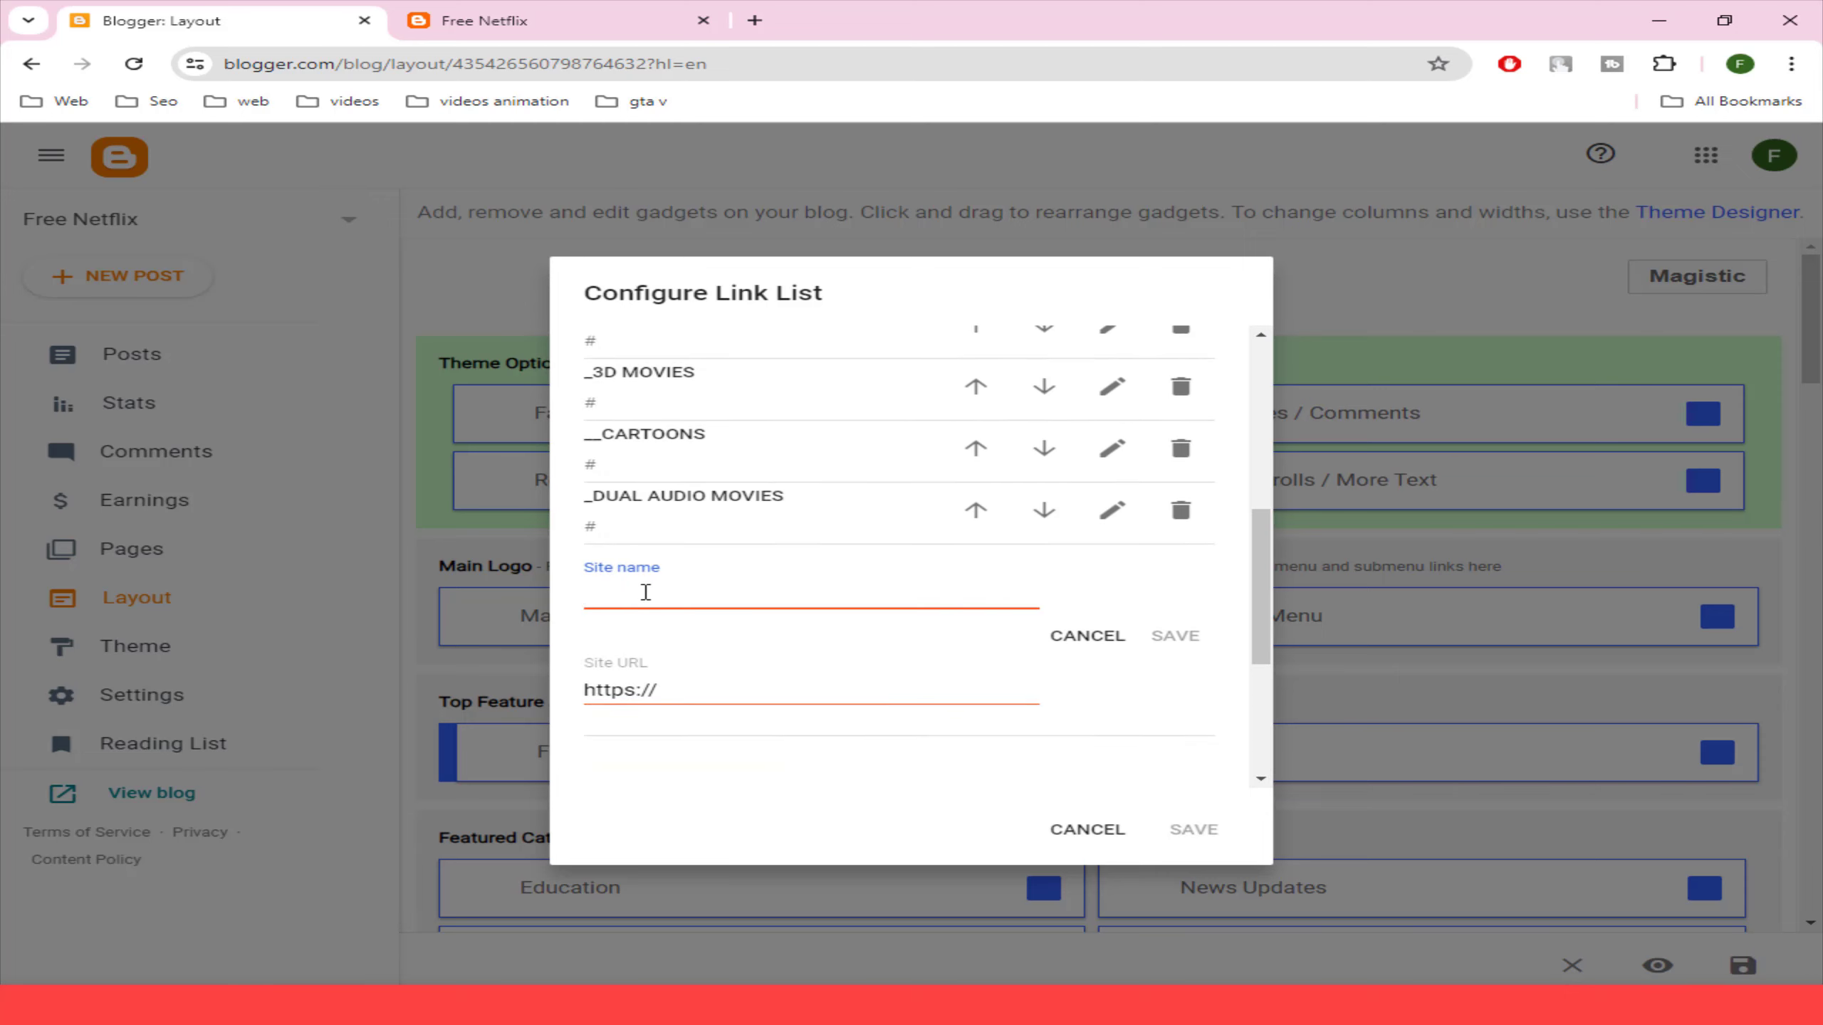
type("__")
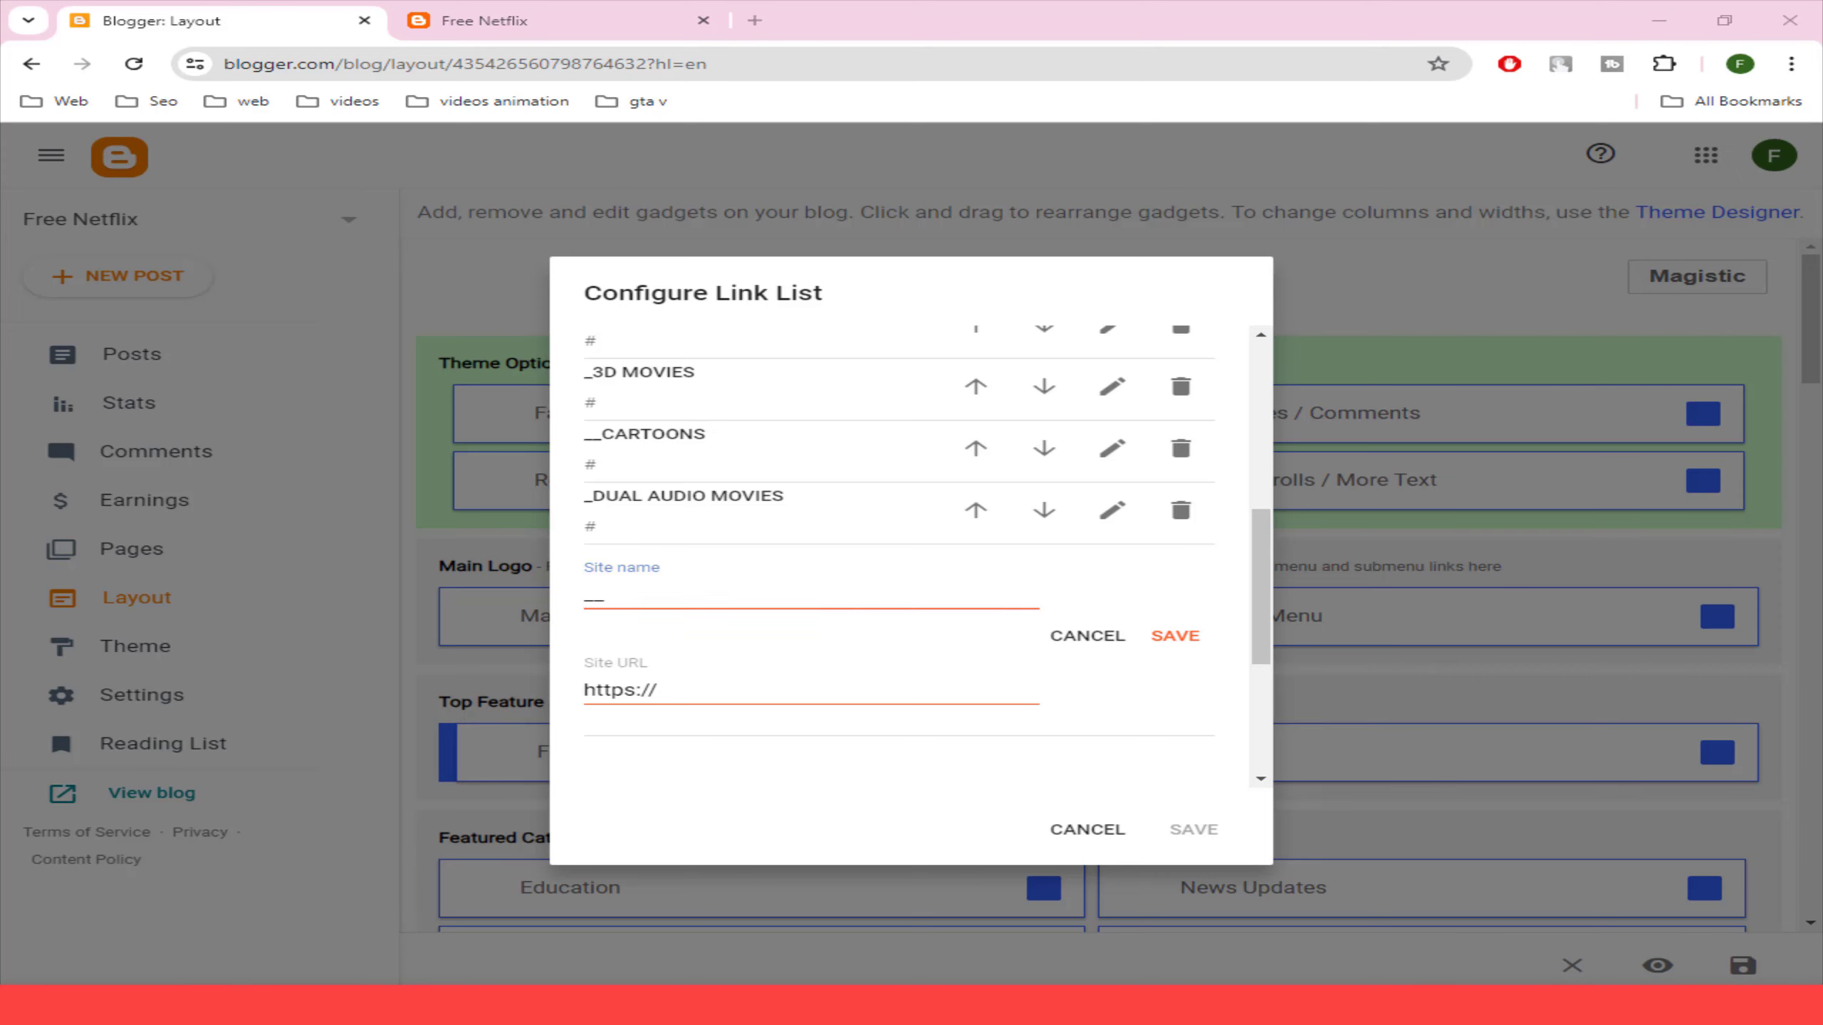
- Switch to the WordPad document, copy the word Action from the ENGLISH MOVIES list, and return to the link list
left_click(396, 981)
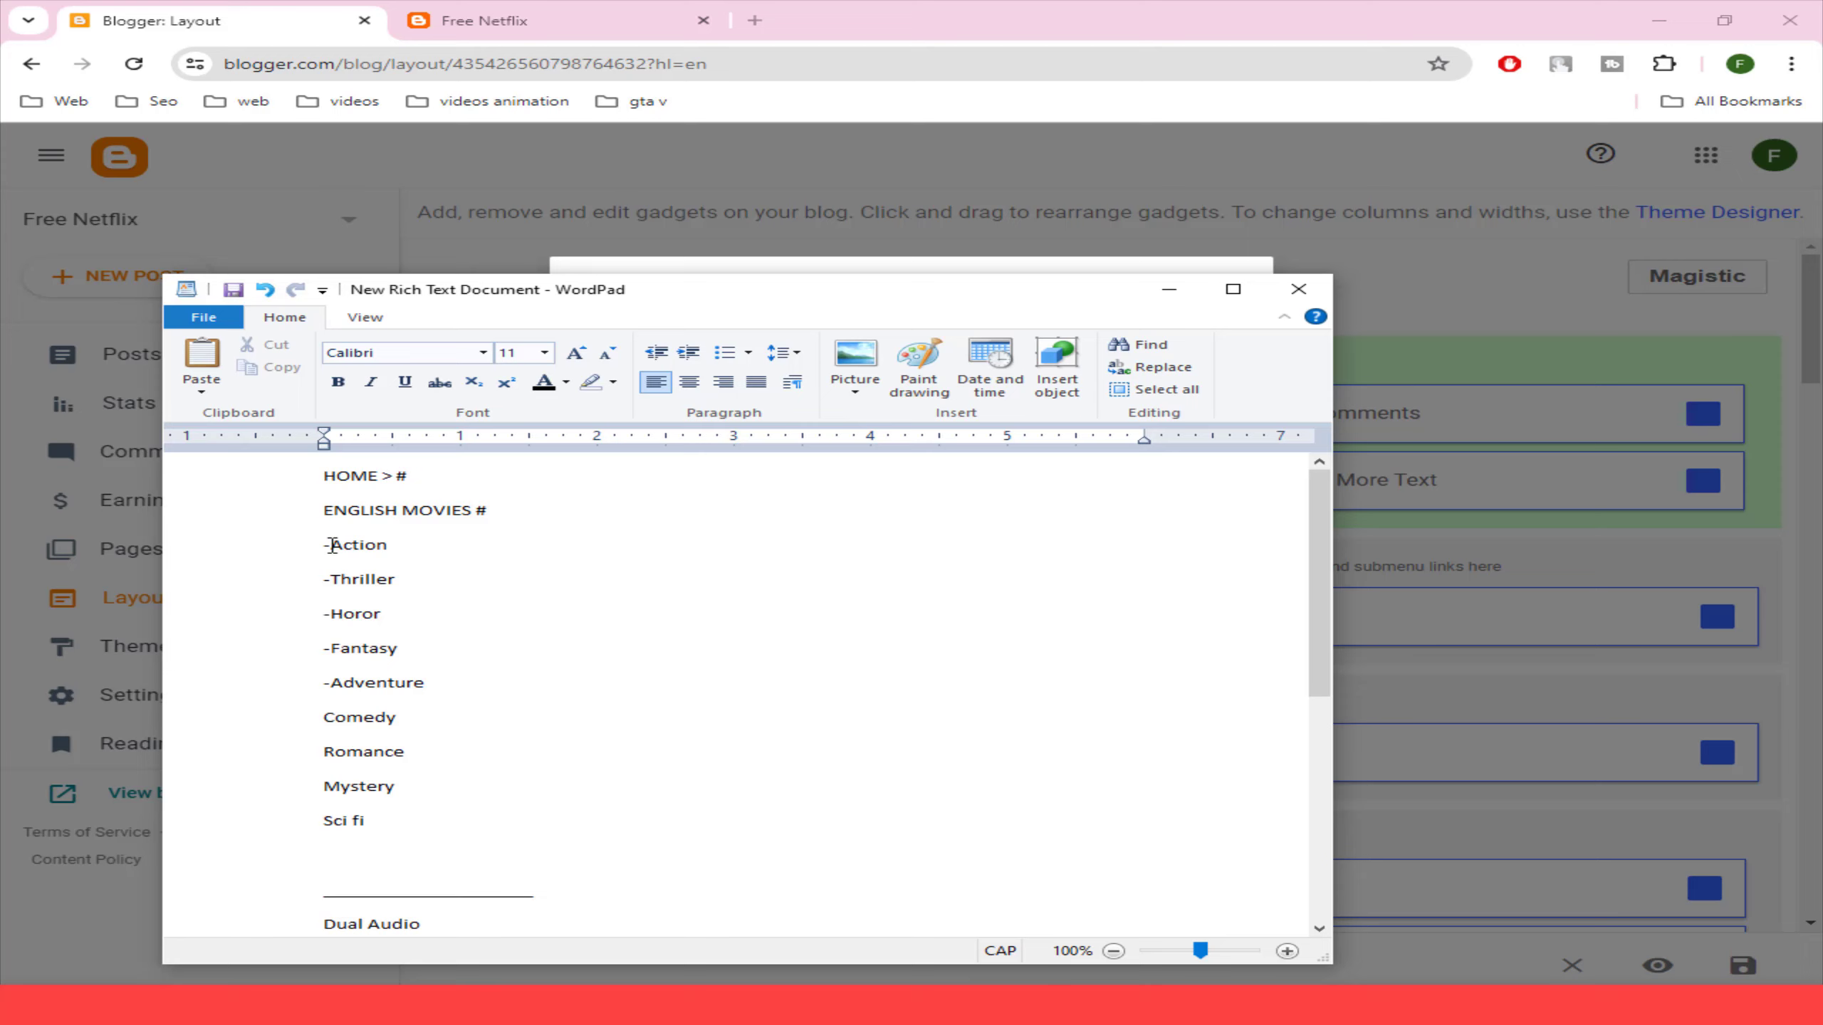
left_click_drag(333, 546, 420, 548)
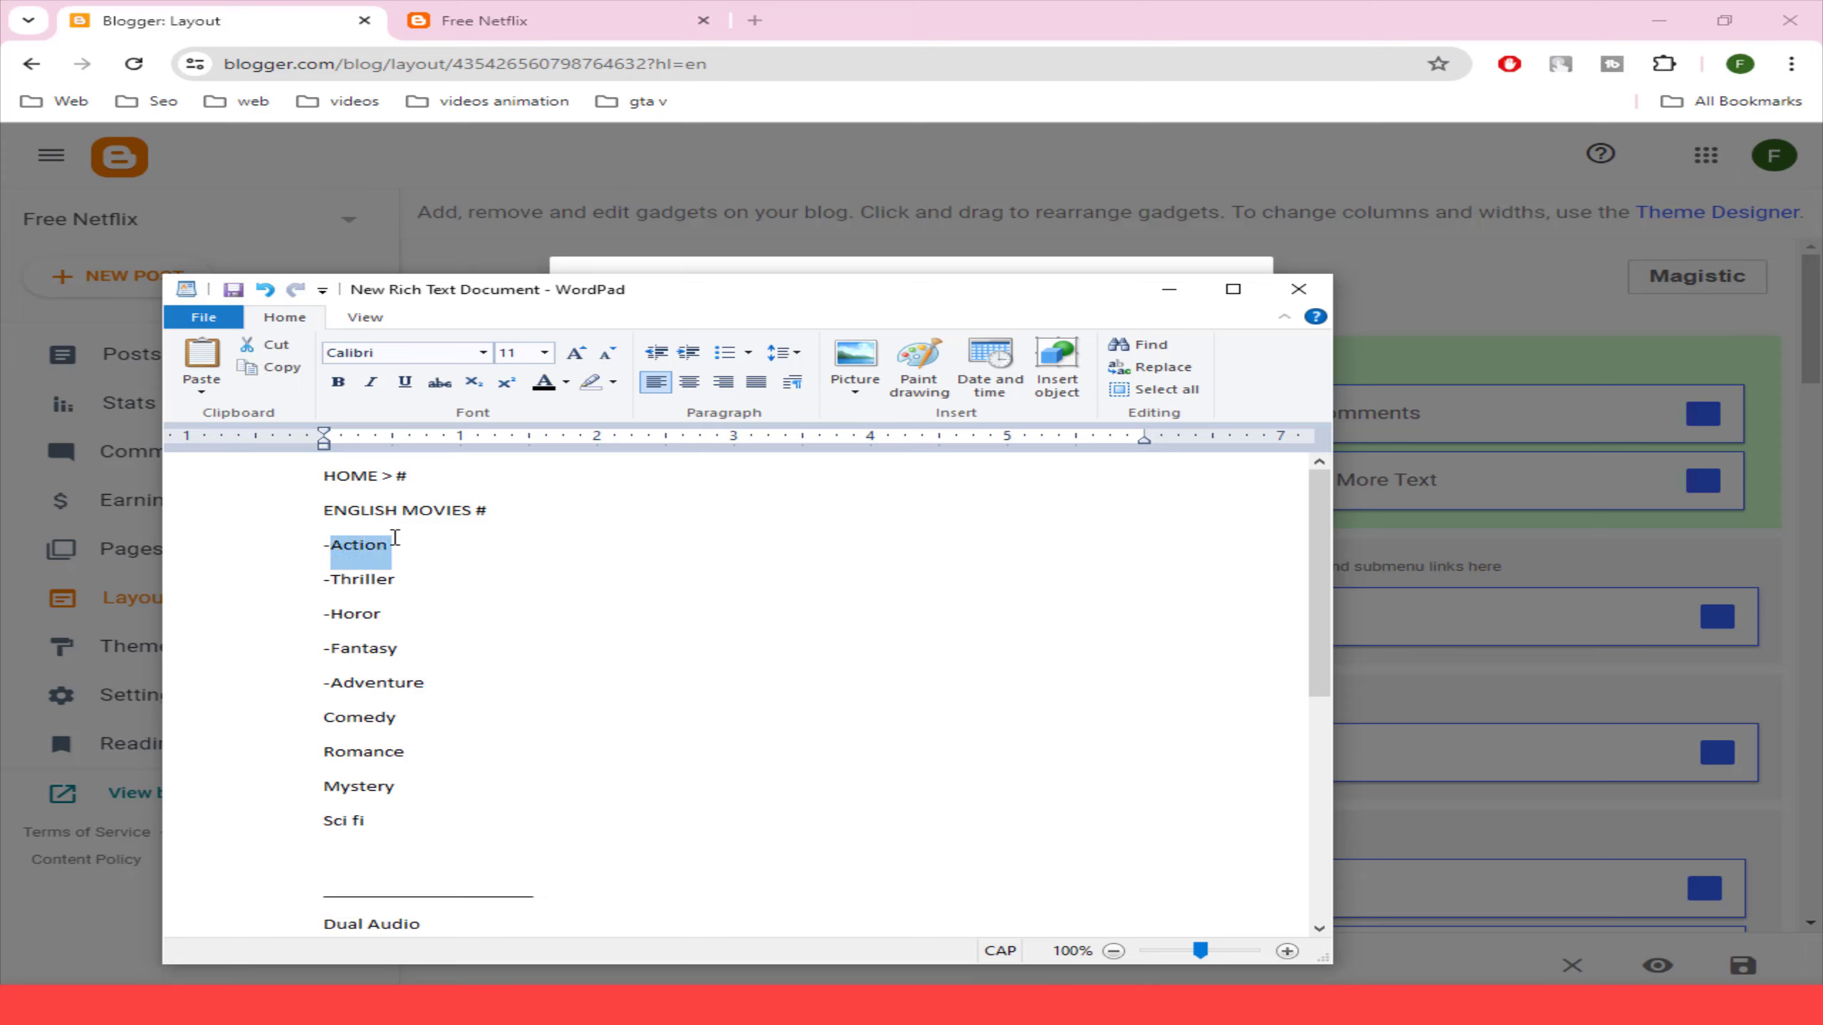
left_click(394, 539)
double_click(373, 544)
key("ctrl+c")
left_click(1169, 289)
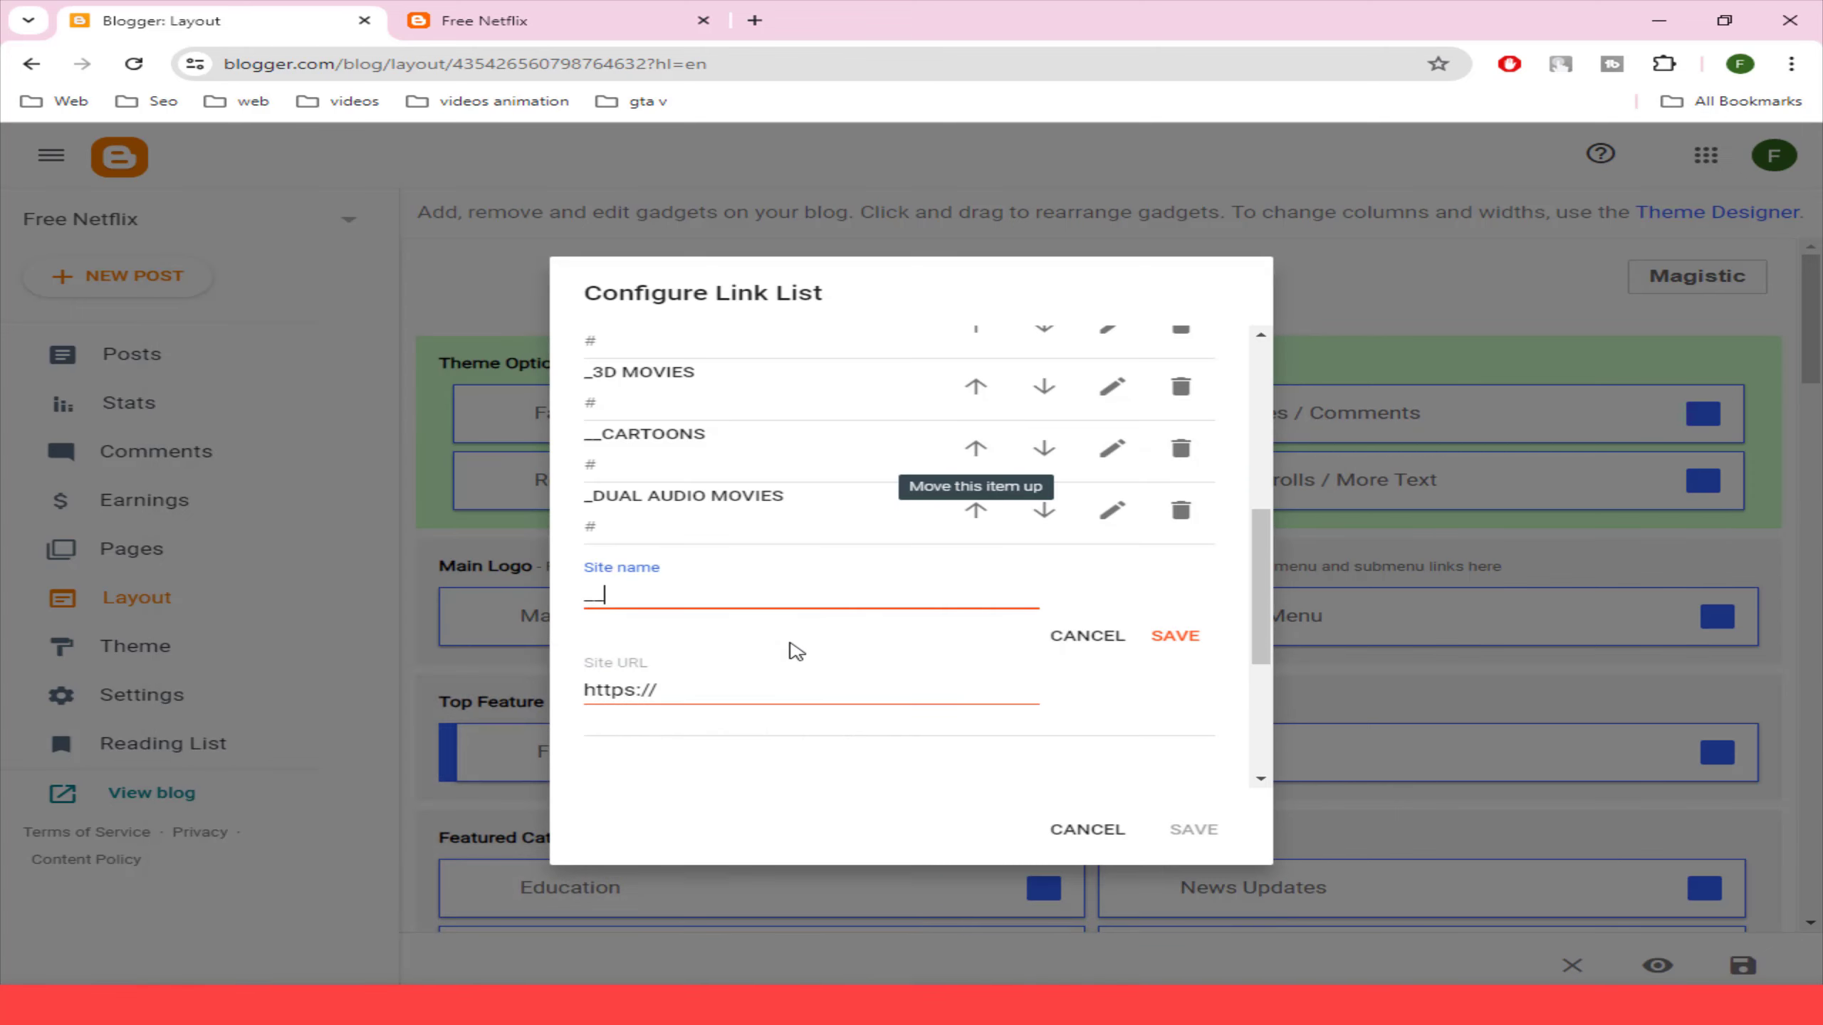
- Complete the new item's site name as __Action with the copied word, set its site URL to #, and save the item
key("ctrl+v")
left_click_drag(675, 697, 598, 693)
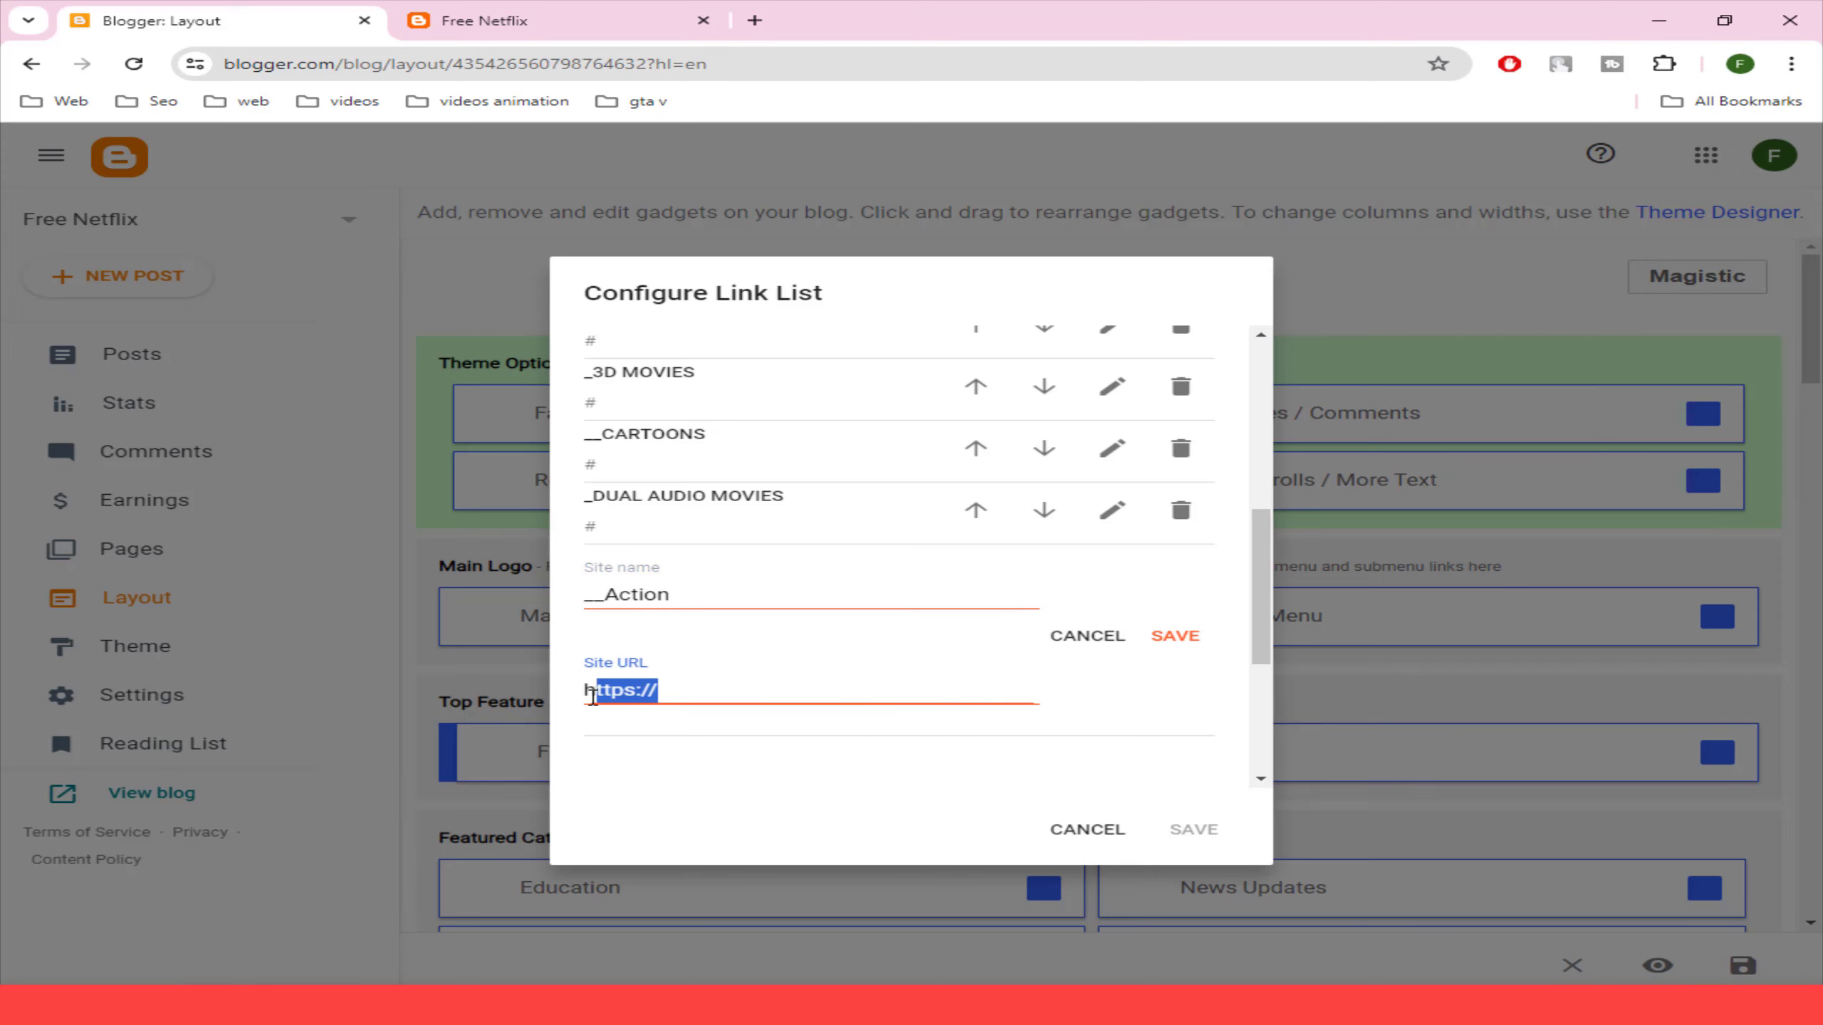
key("BackSpace")
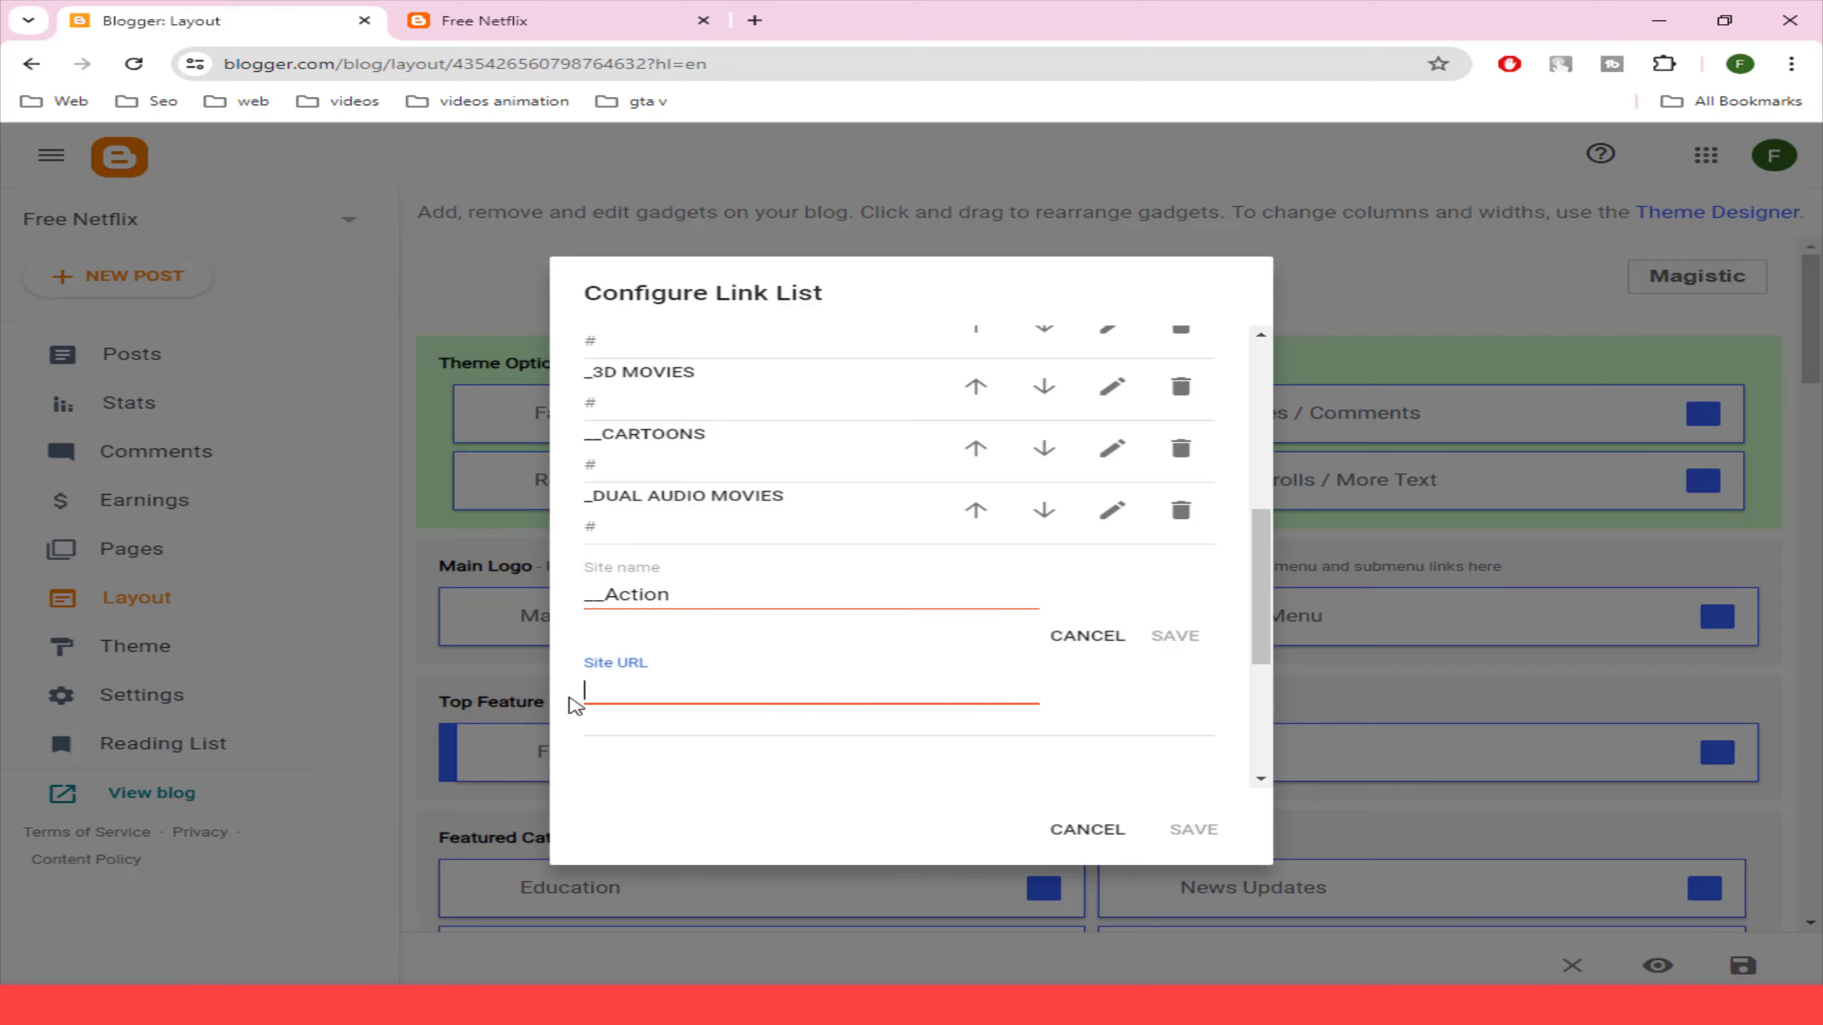
type("#")
left_click(1176, 635)
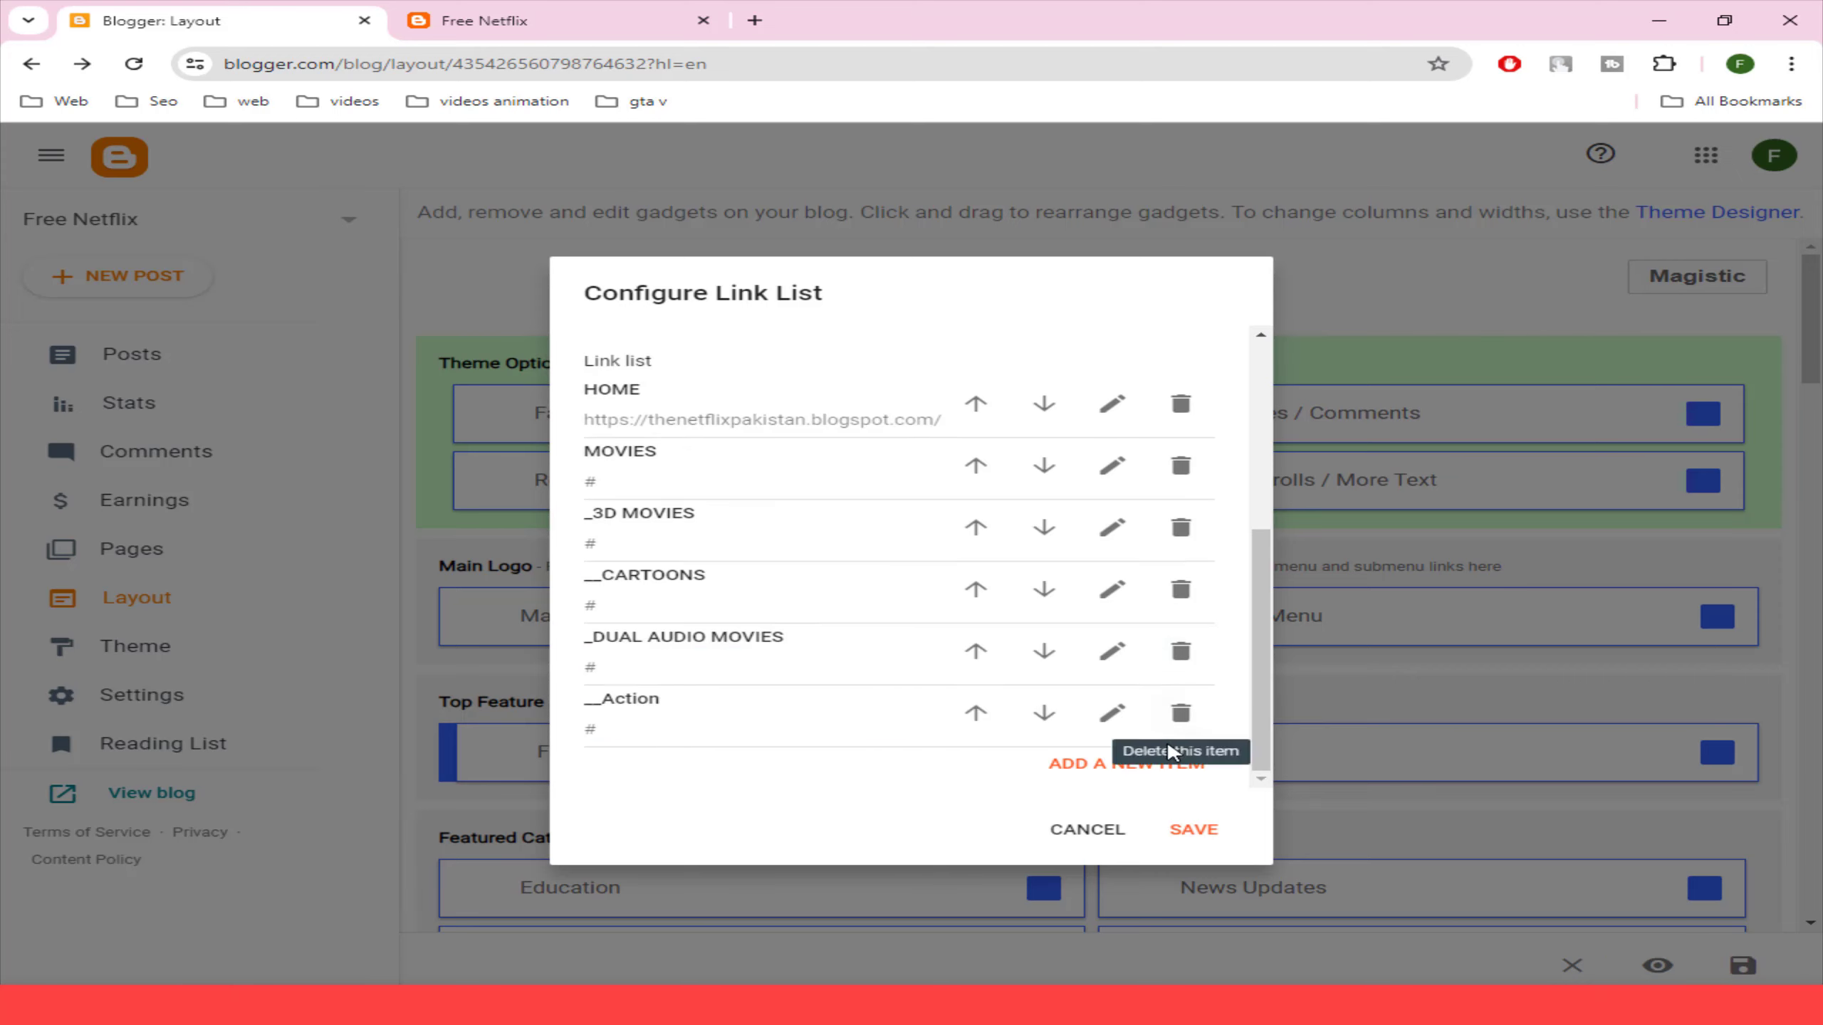
- Start another item below __Action and copy the word Adventure from the WordPad document for its site name
left_click(1161, 761)
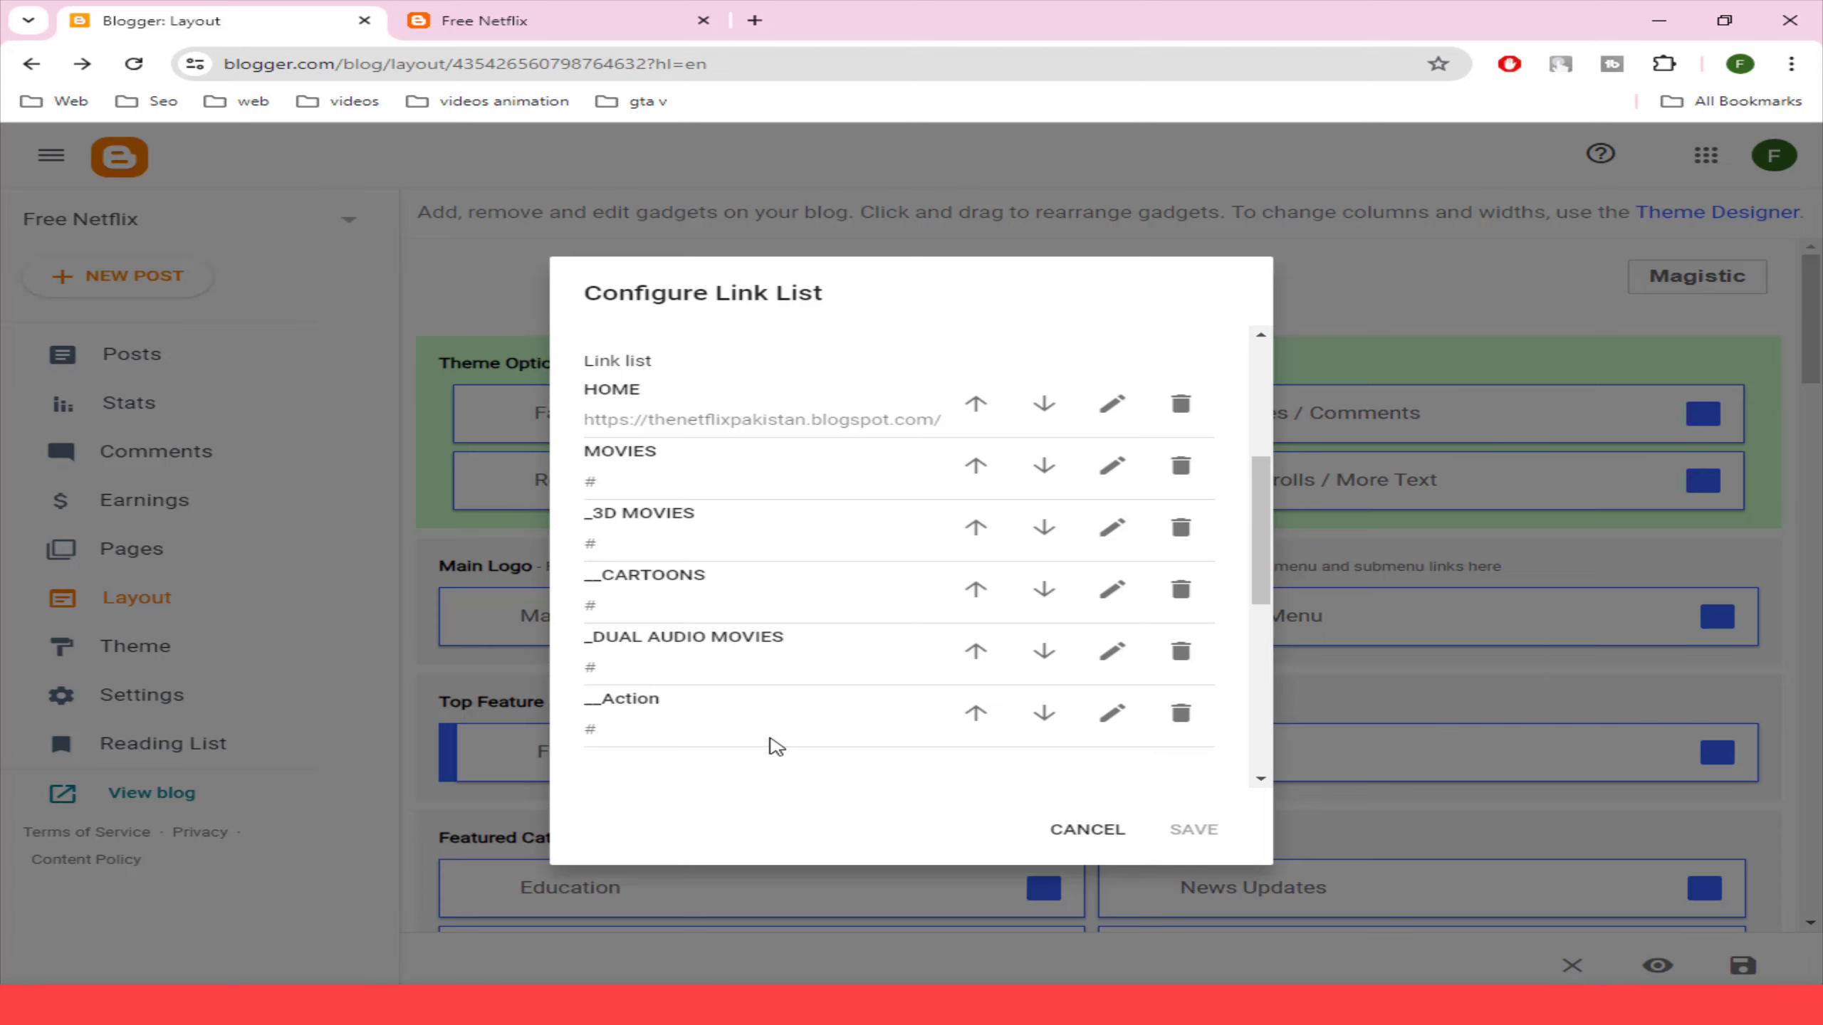
scroll(775, 747, "down", 3)
left_click(727, 597)
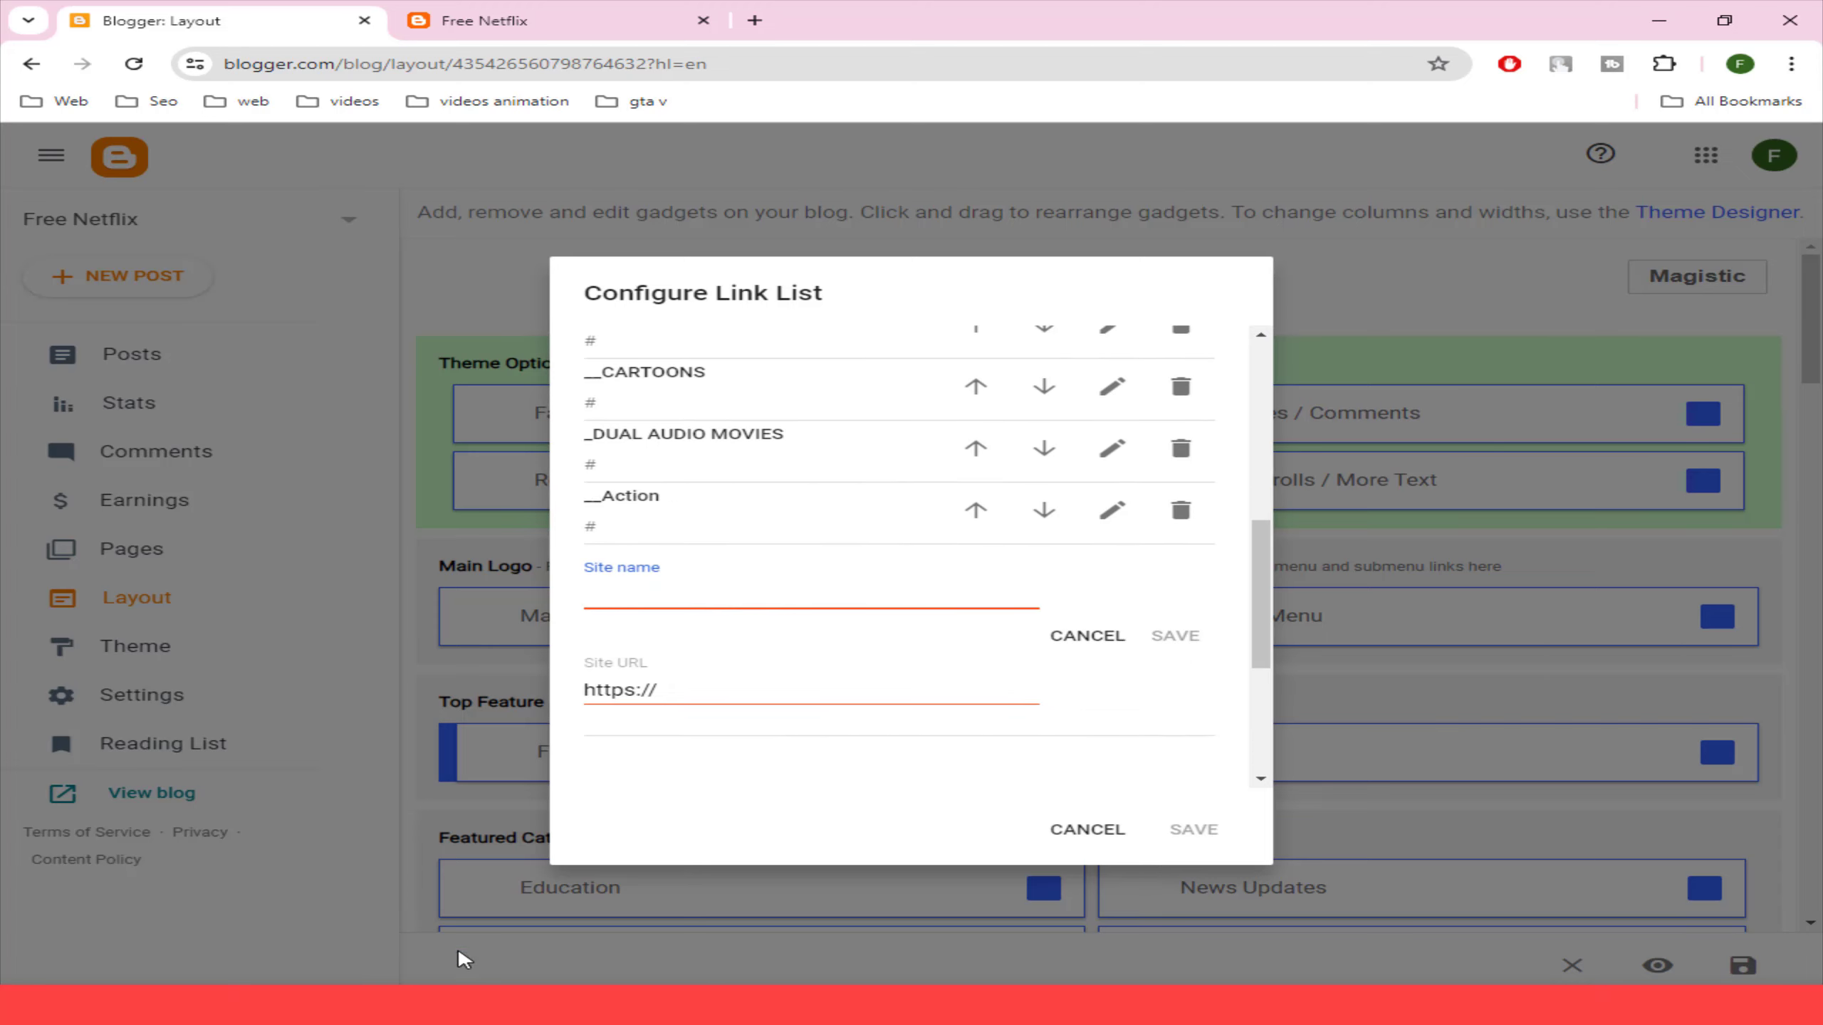
key("alt+Tab")
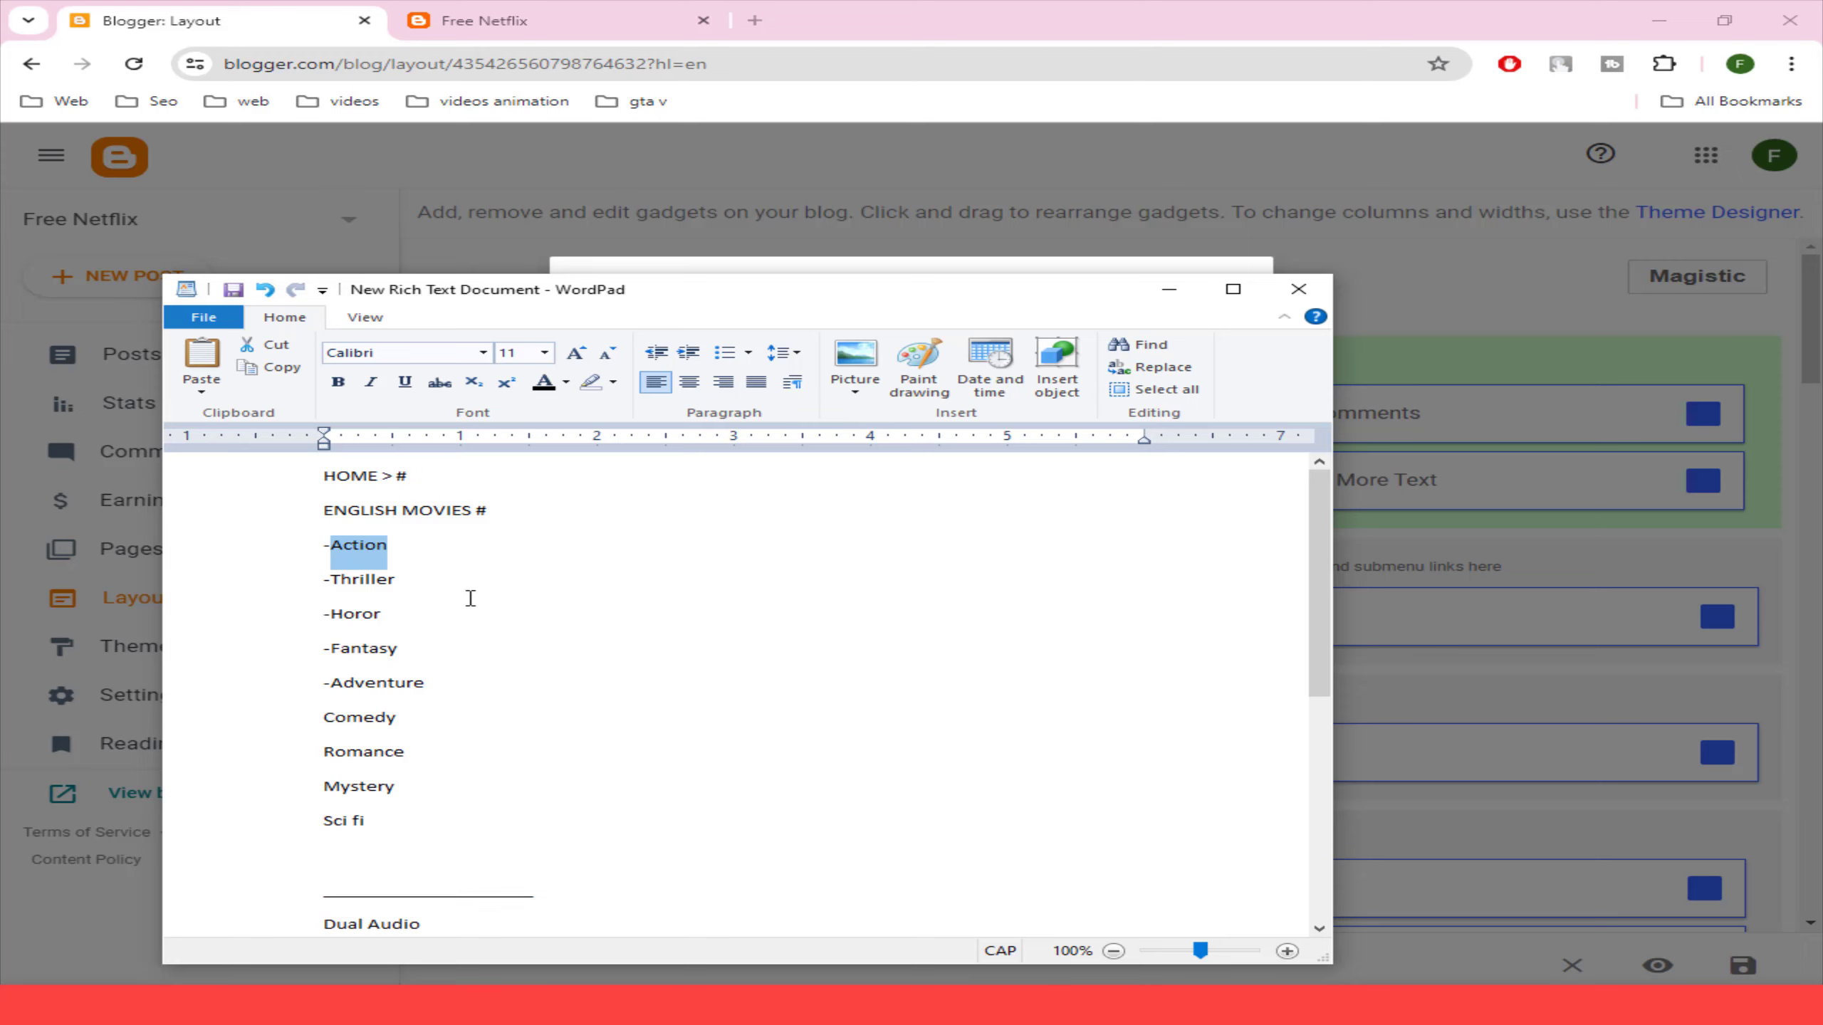
left_click(455, 571)
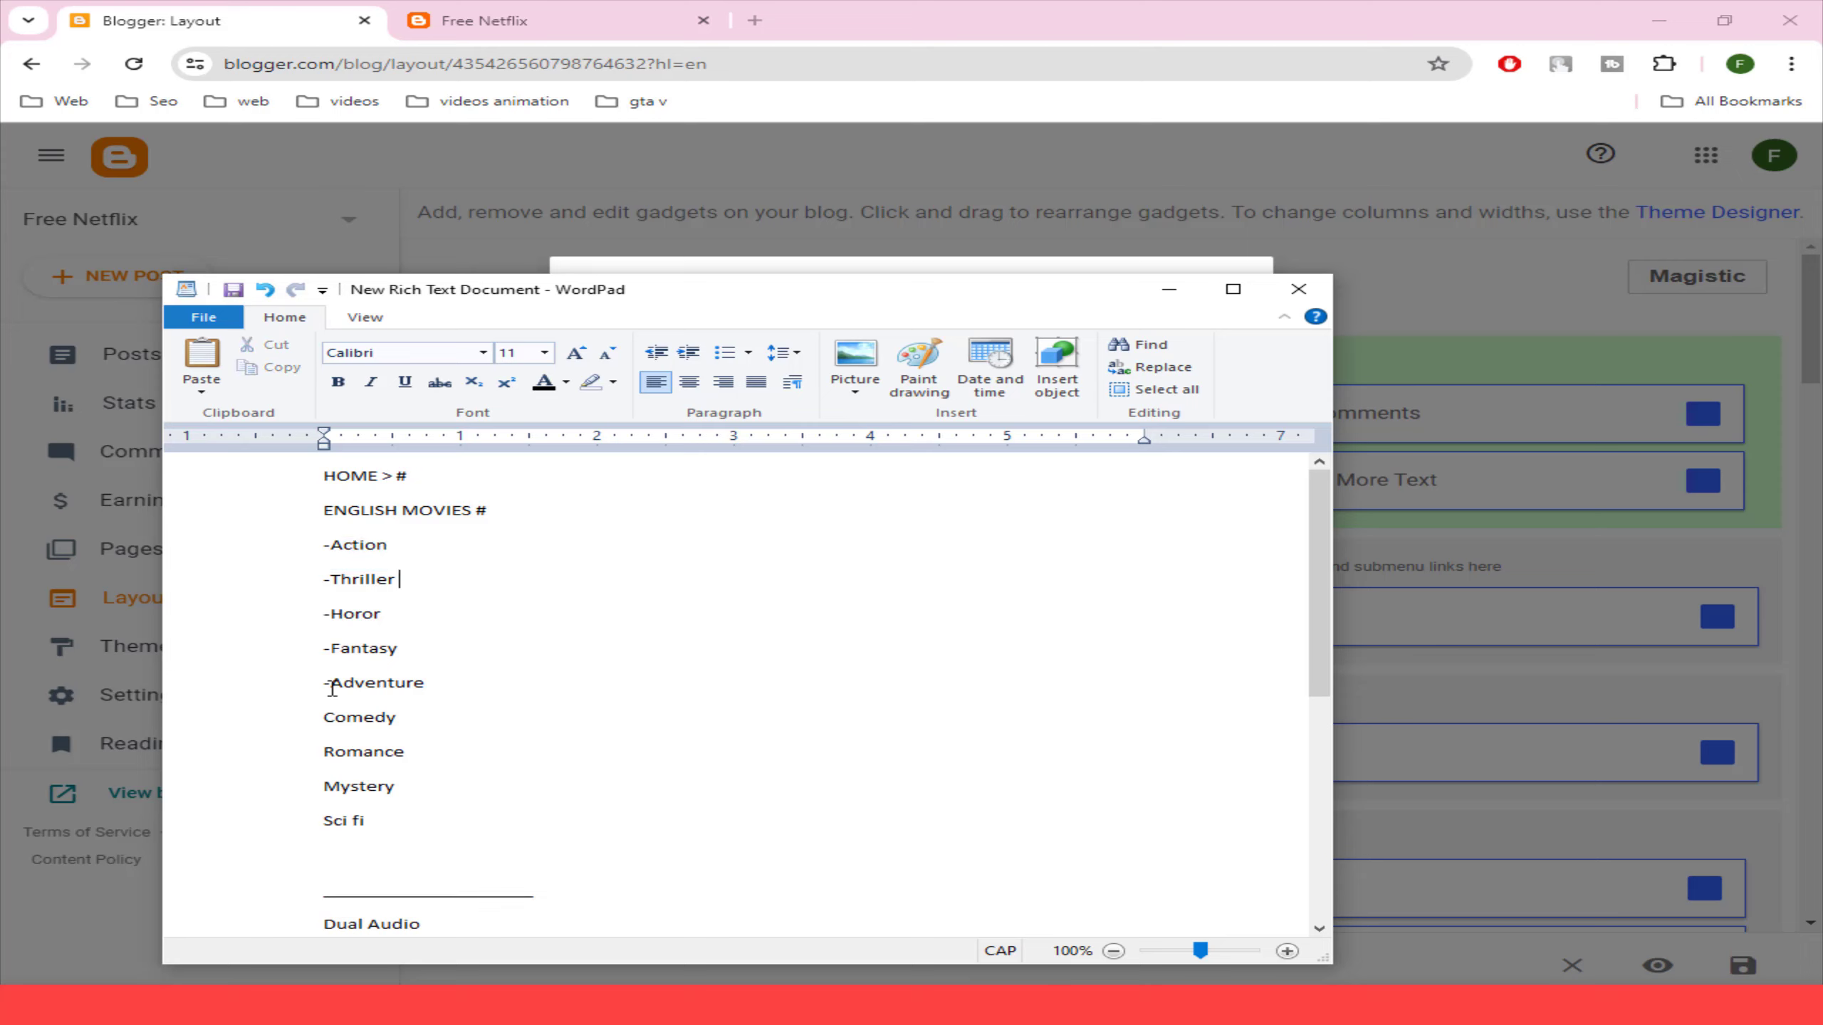
left_click_drag(351, 690, 461, 691)
key("ctrl+c")
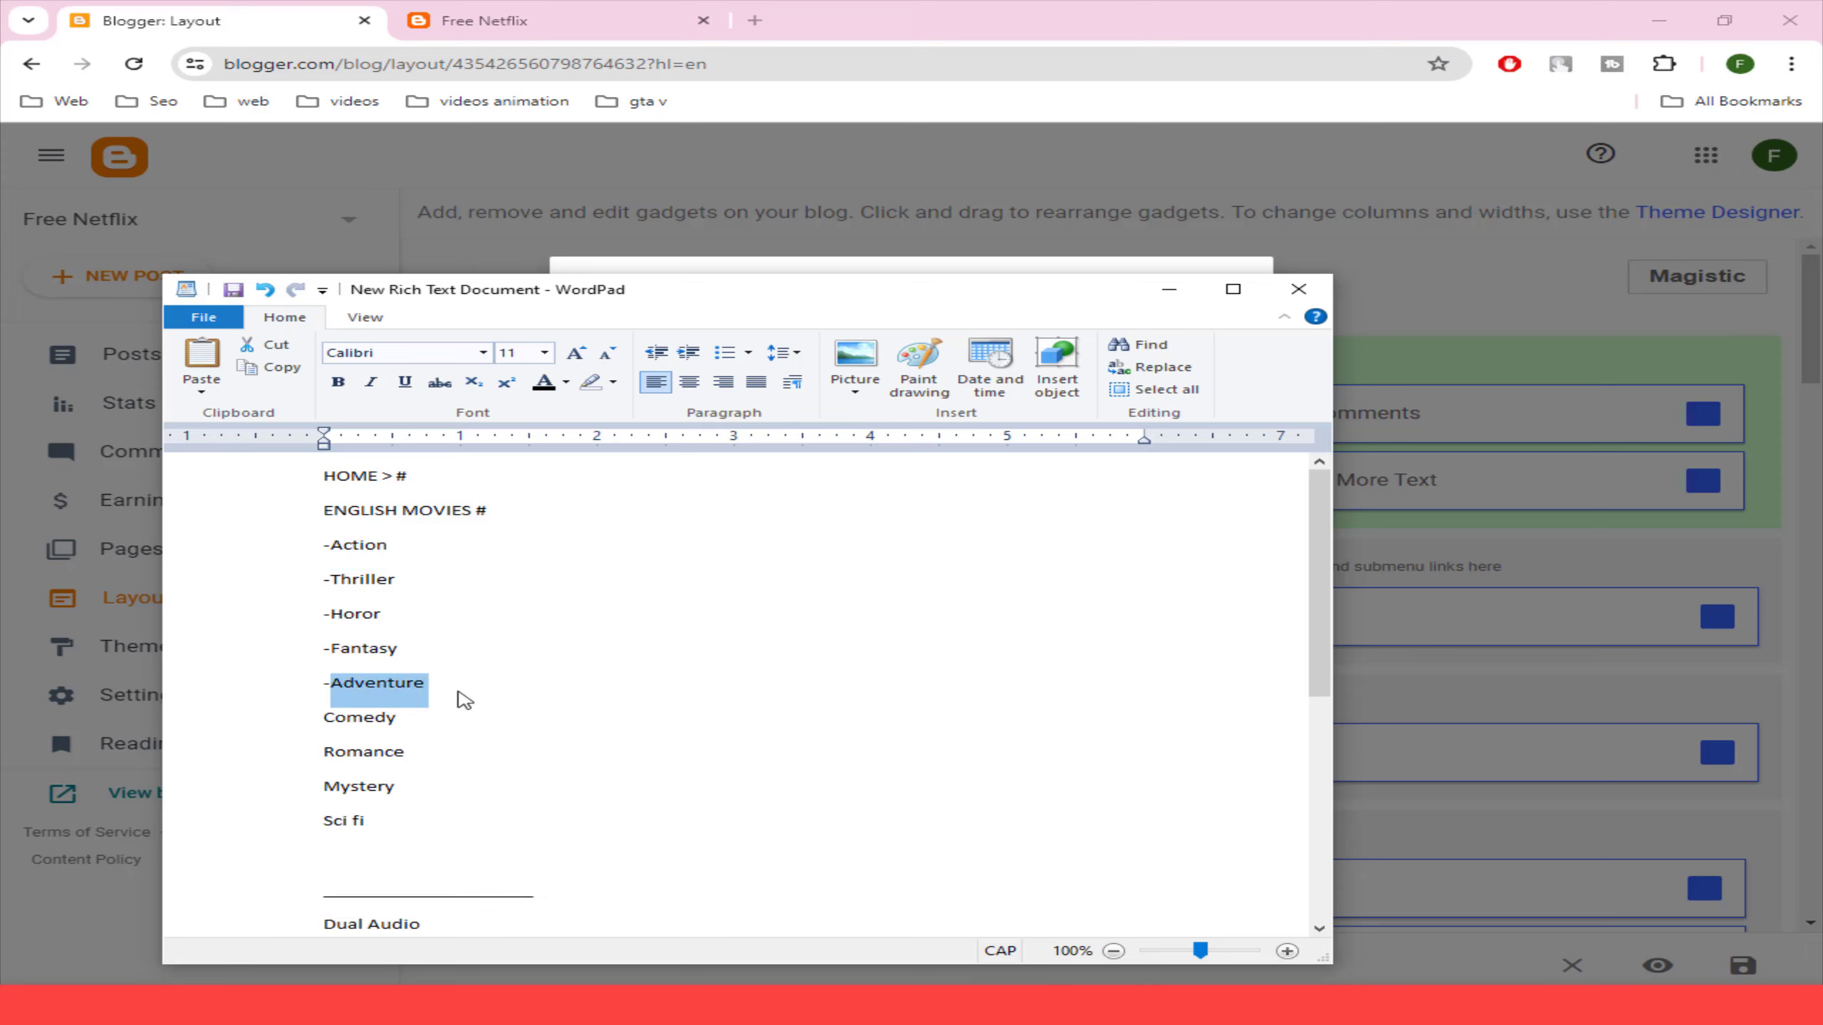
left_click(1169, 289)
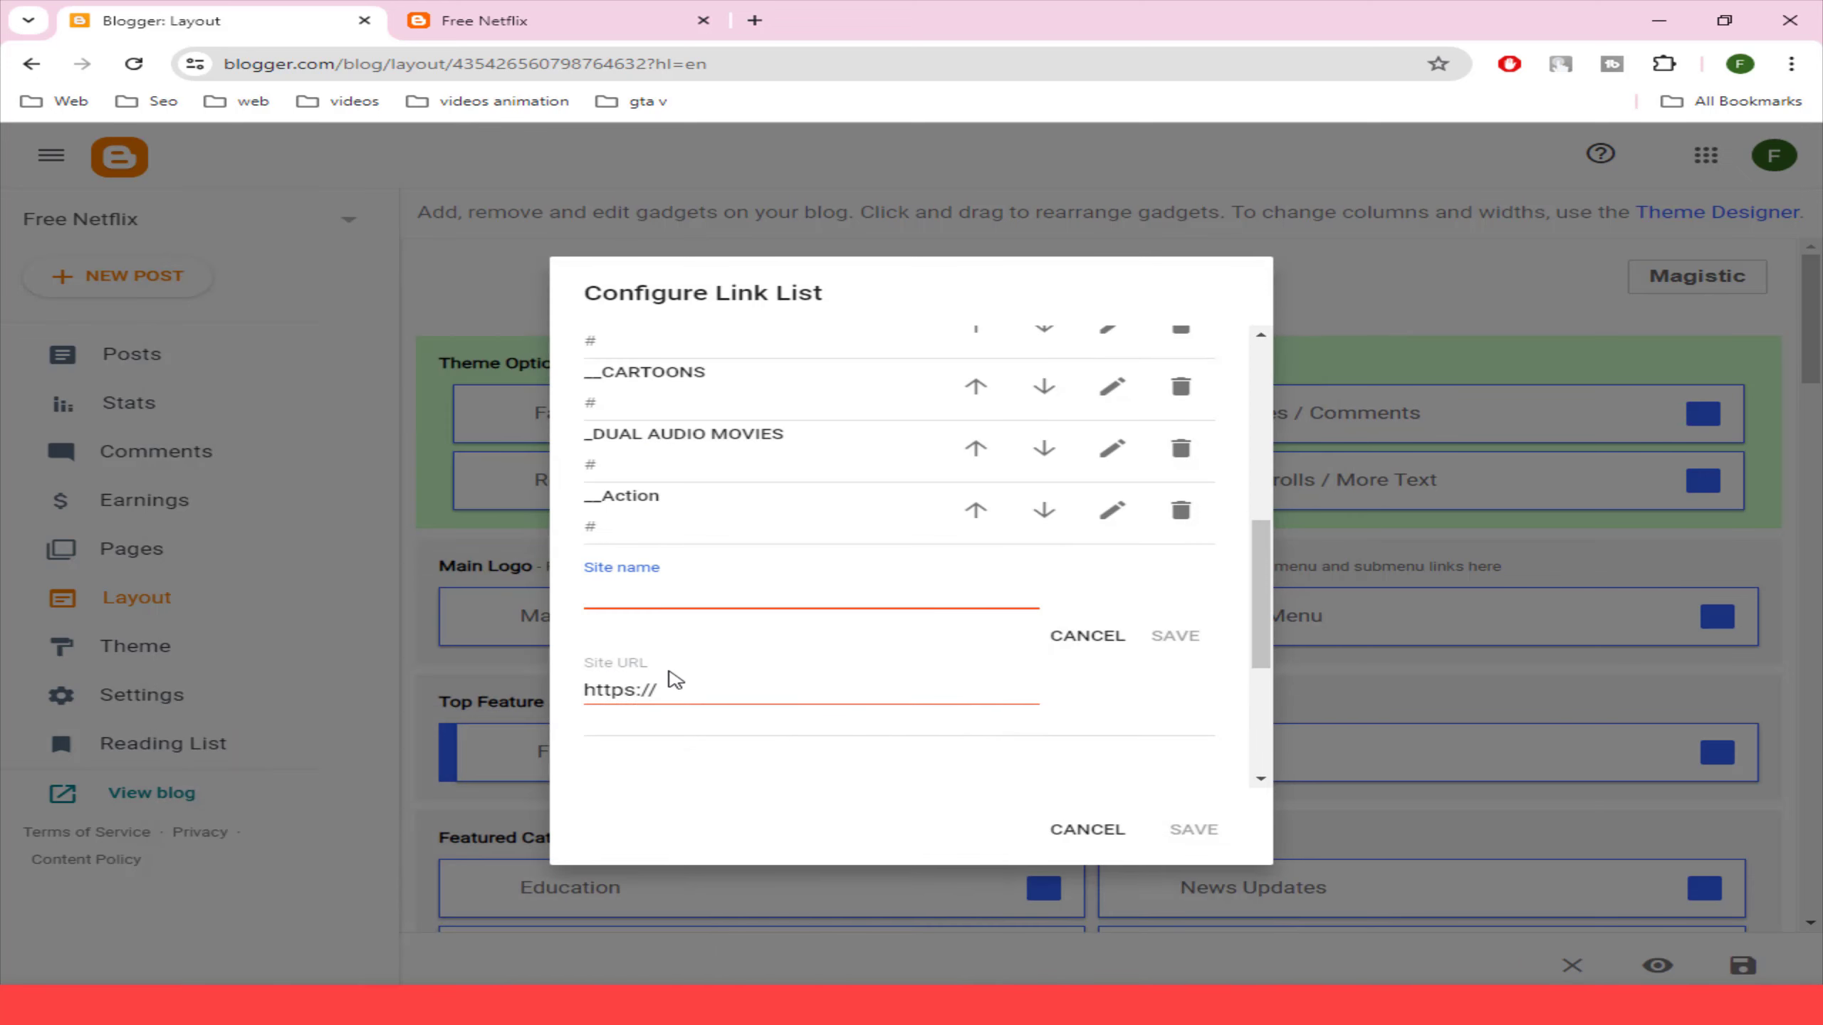
- Give the new item the site name __Adventure and site URL #, and save the item and the Main Menu gadget
key("ctrl+v")
left_click_drag(680, 685, 590, 689)
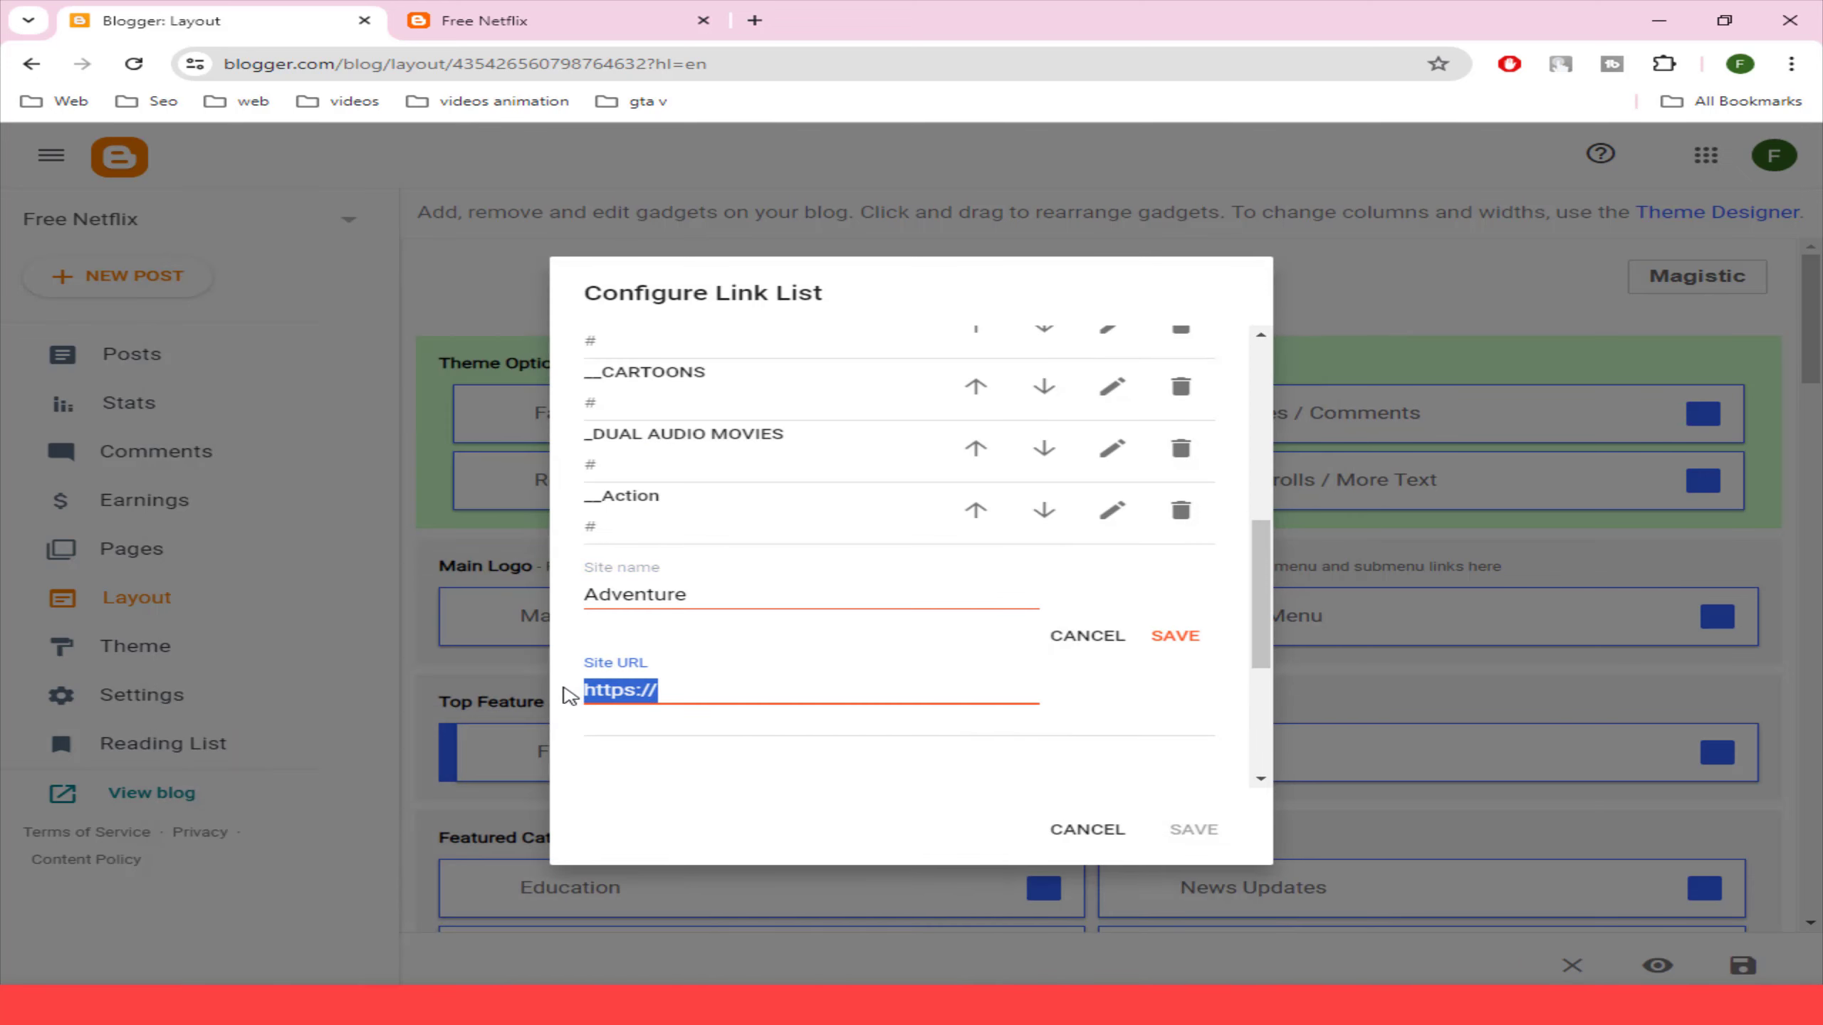
key("BackSpace")
left_click(586, 596)
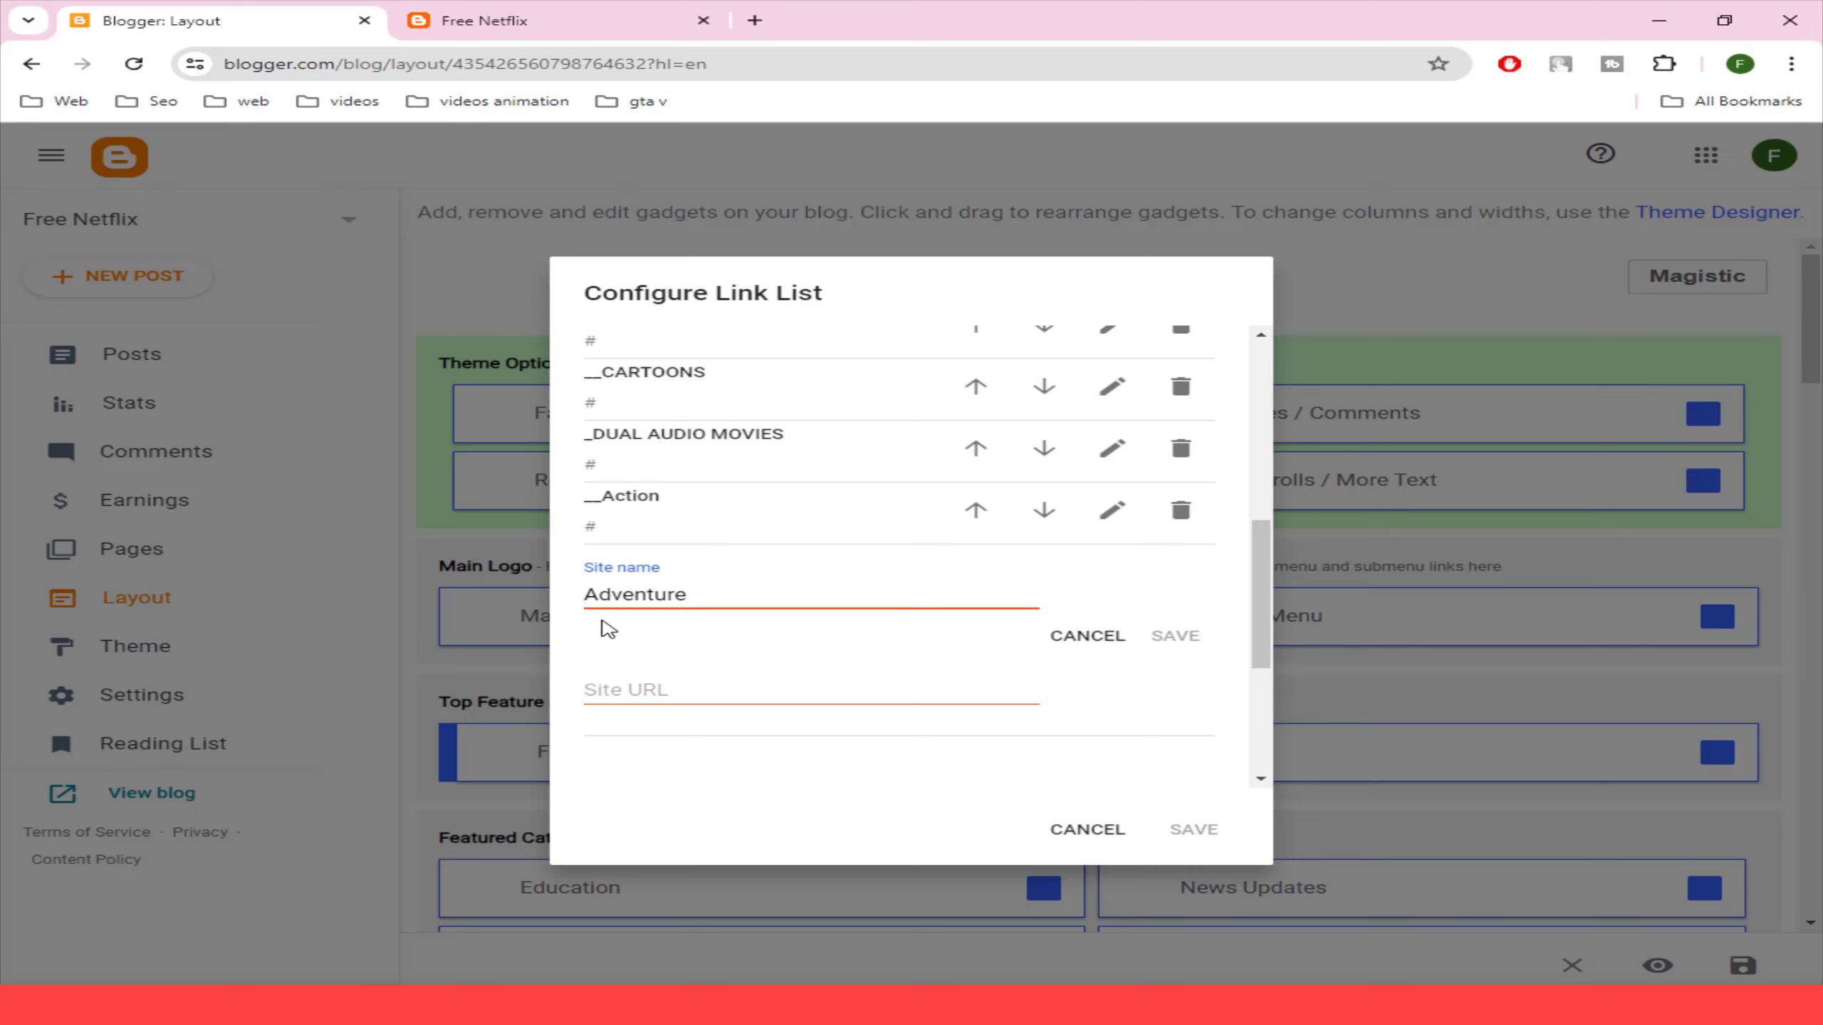
type("__")
left_click(766, 697)
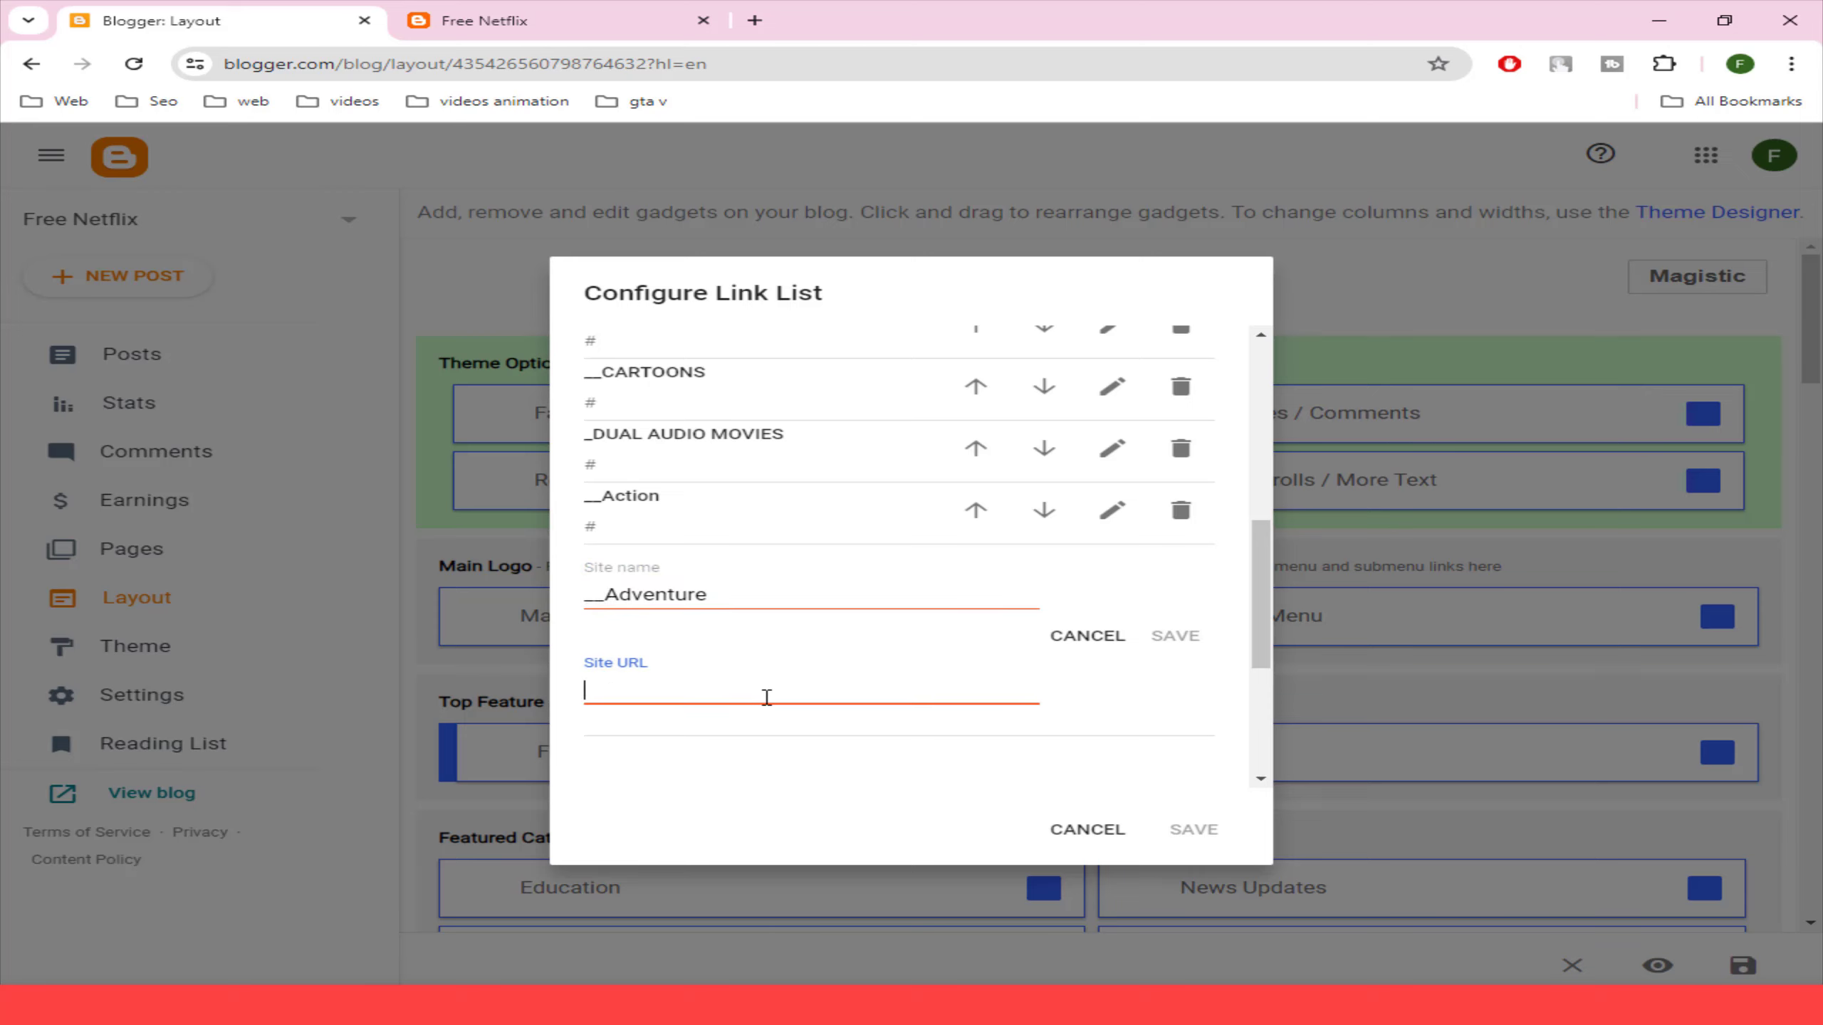
type("#")
left_click(1174, 635)
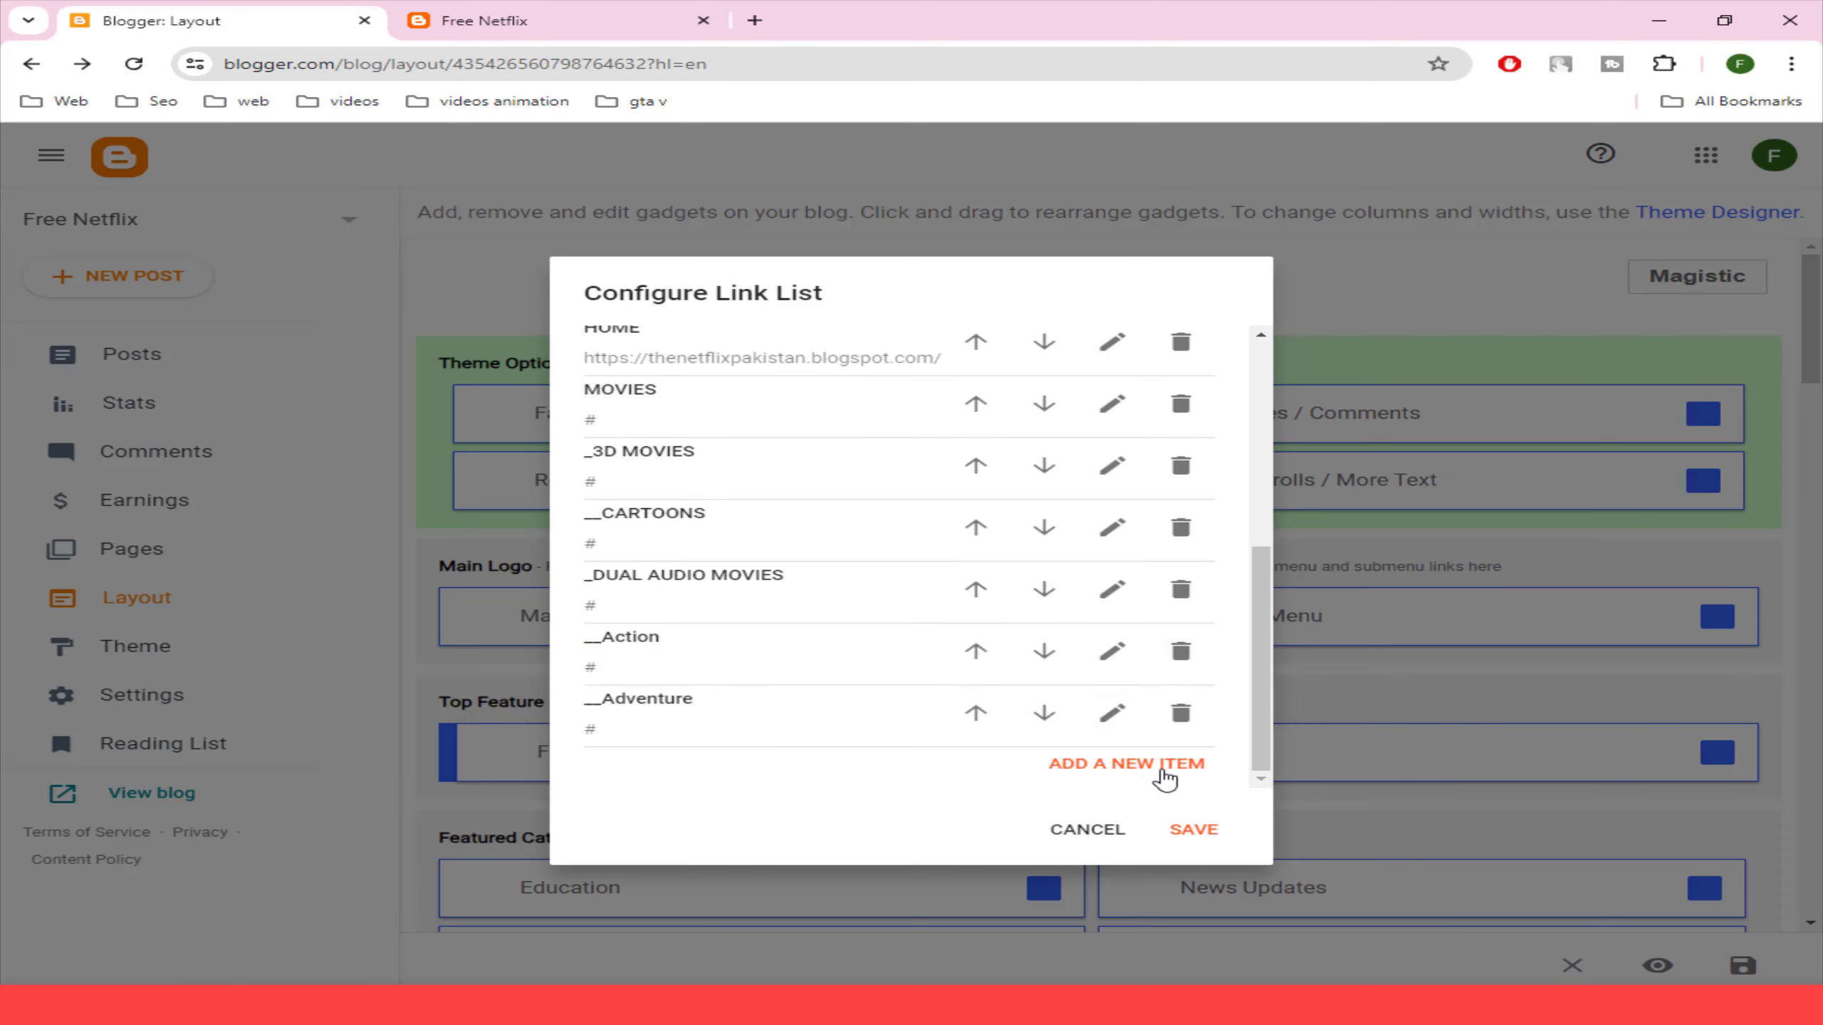
left_click(1191, 835)
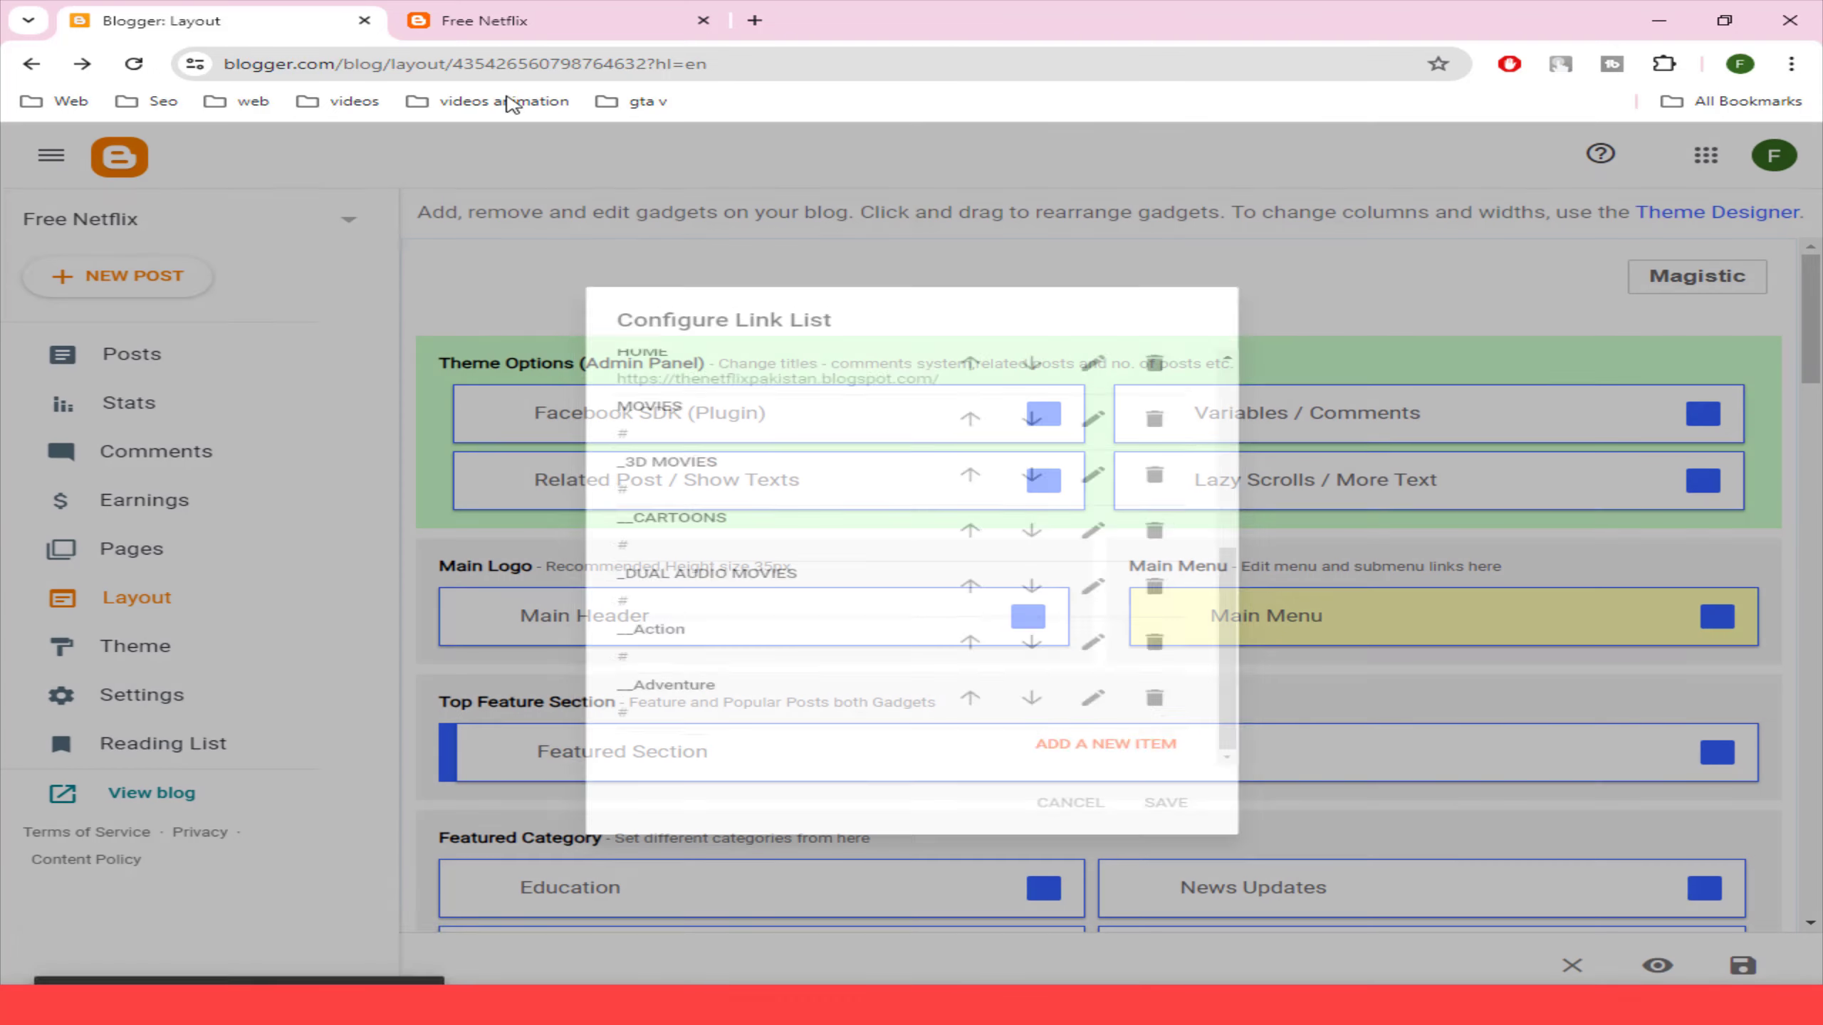
- Reload the live Free Netflix blog and inspect the 3D MOVIES and DUAL AUDIO MOVIES submenus under MOVIES
left_click(491, 27)
left_click(506, 65)
key("Return")
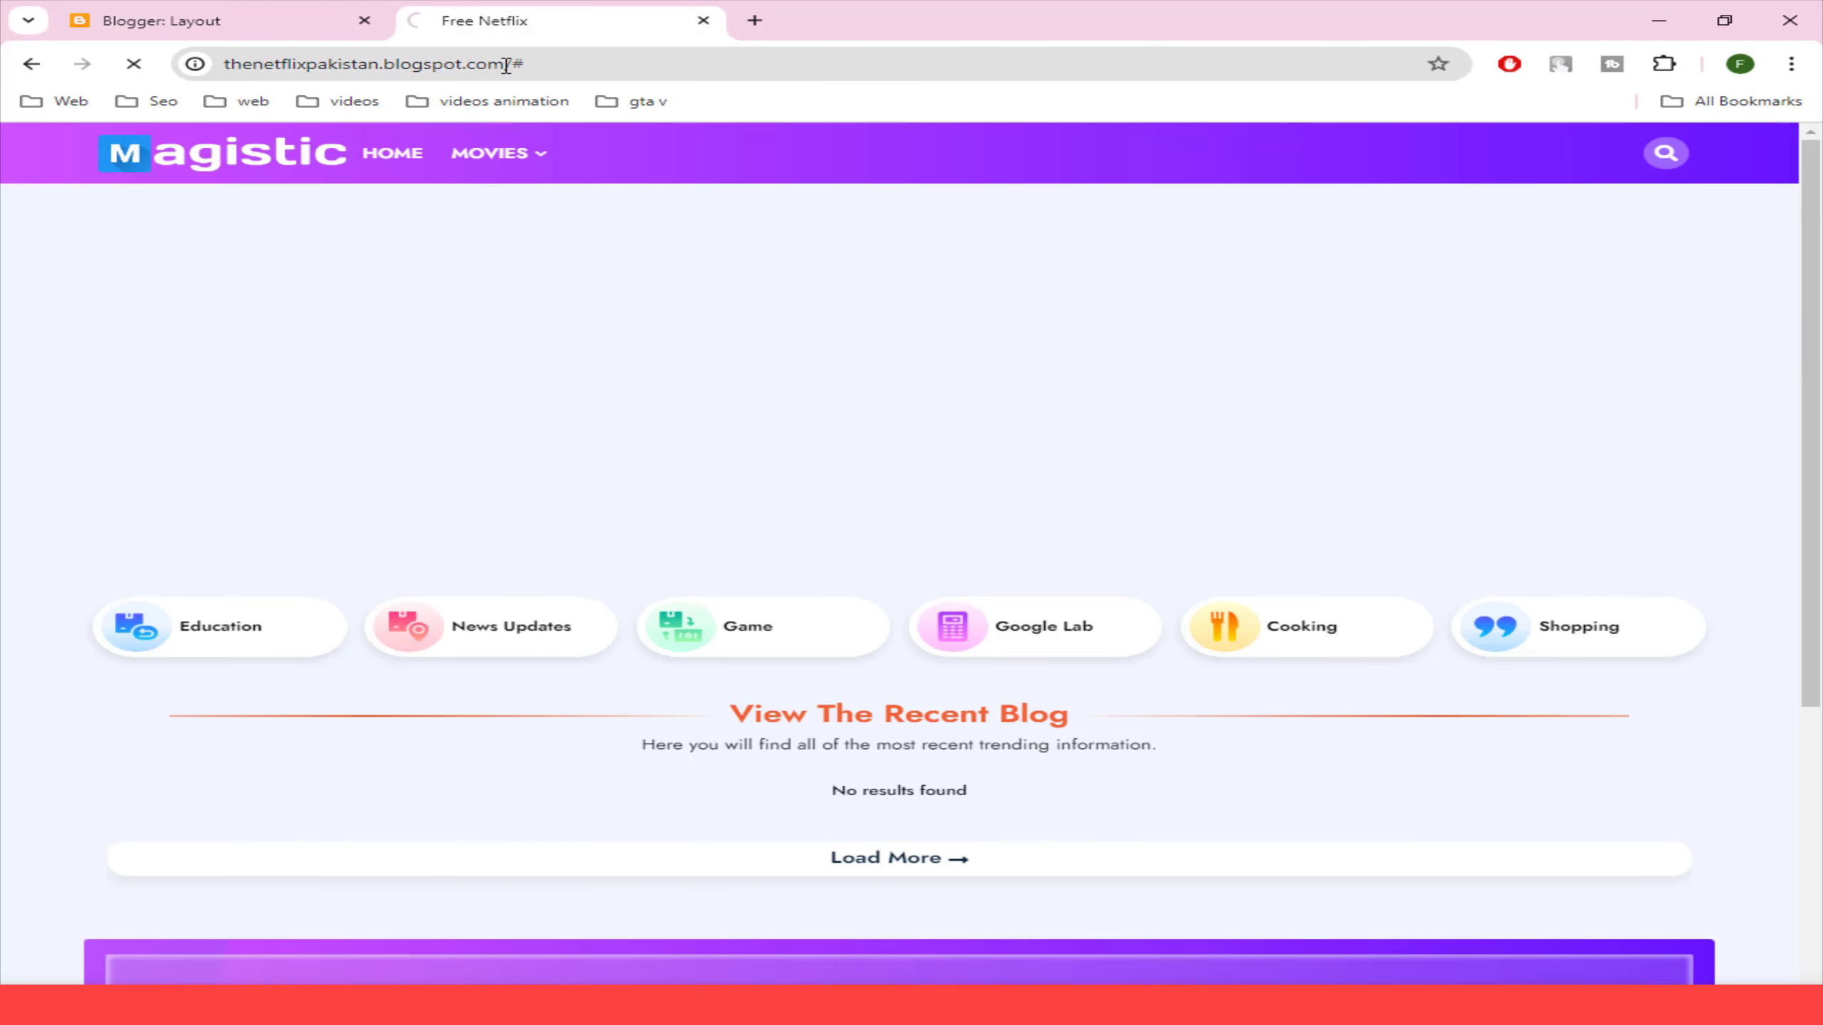
mouse_move(526, 151)
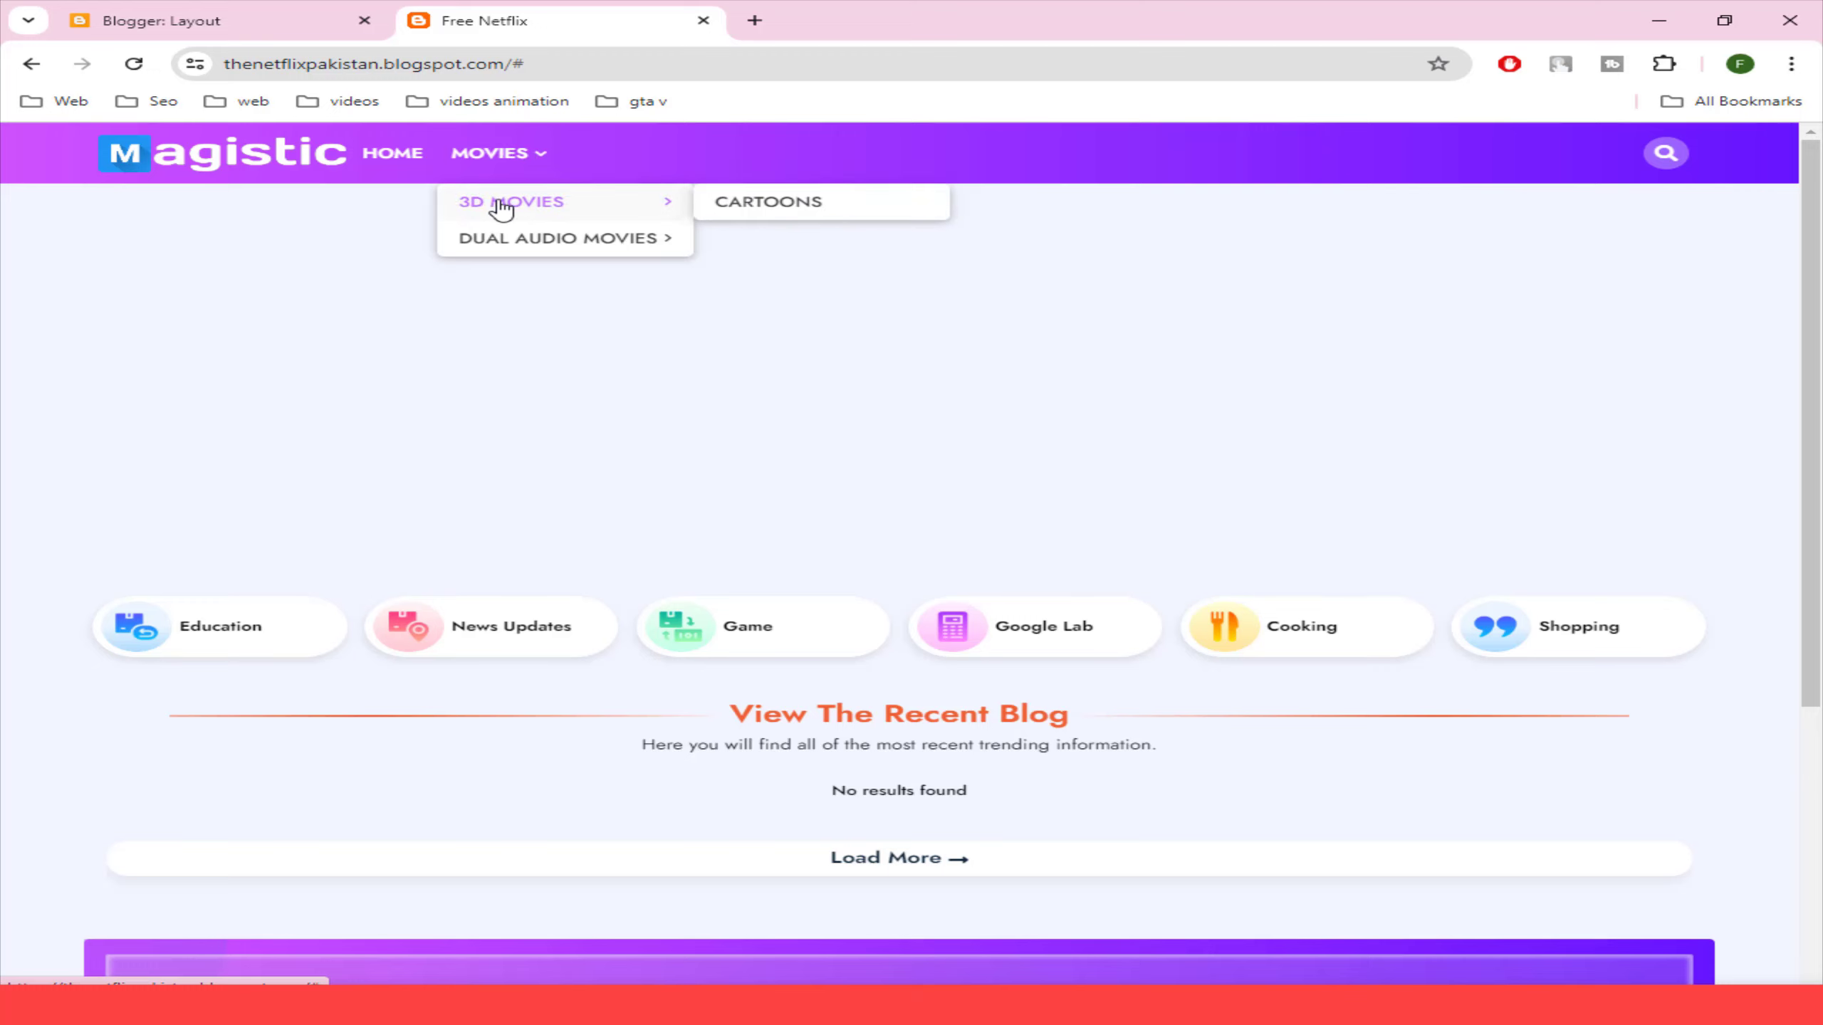
mouse_move(487, 237)
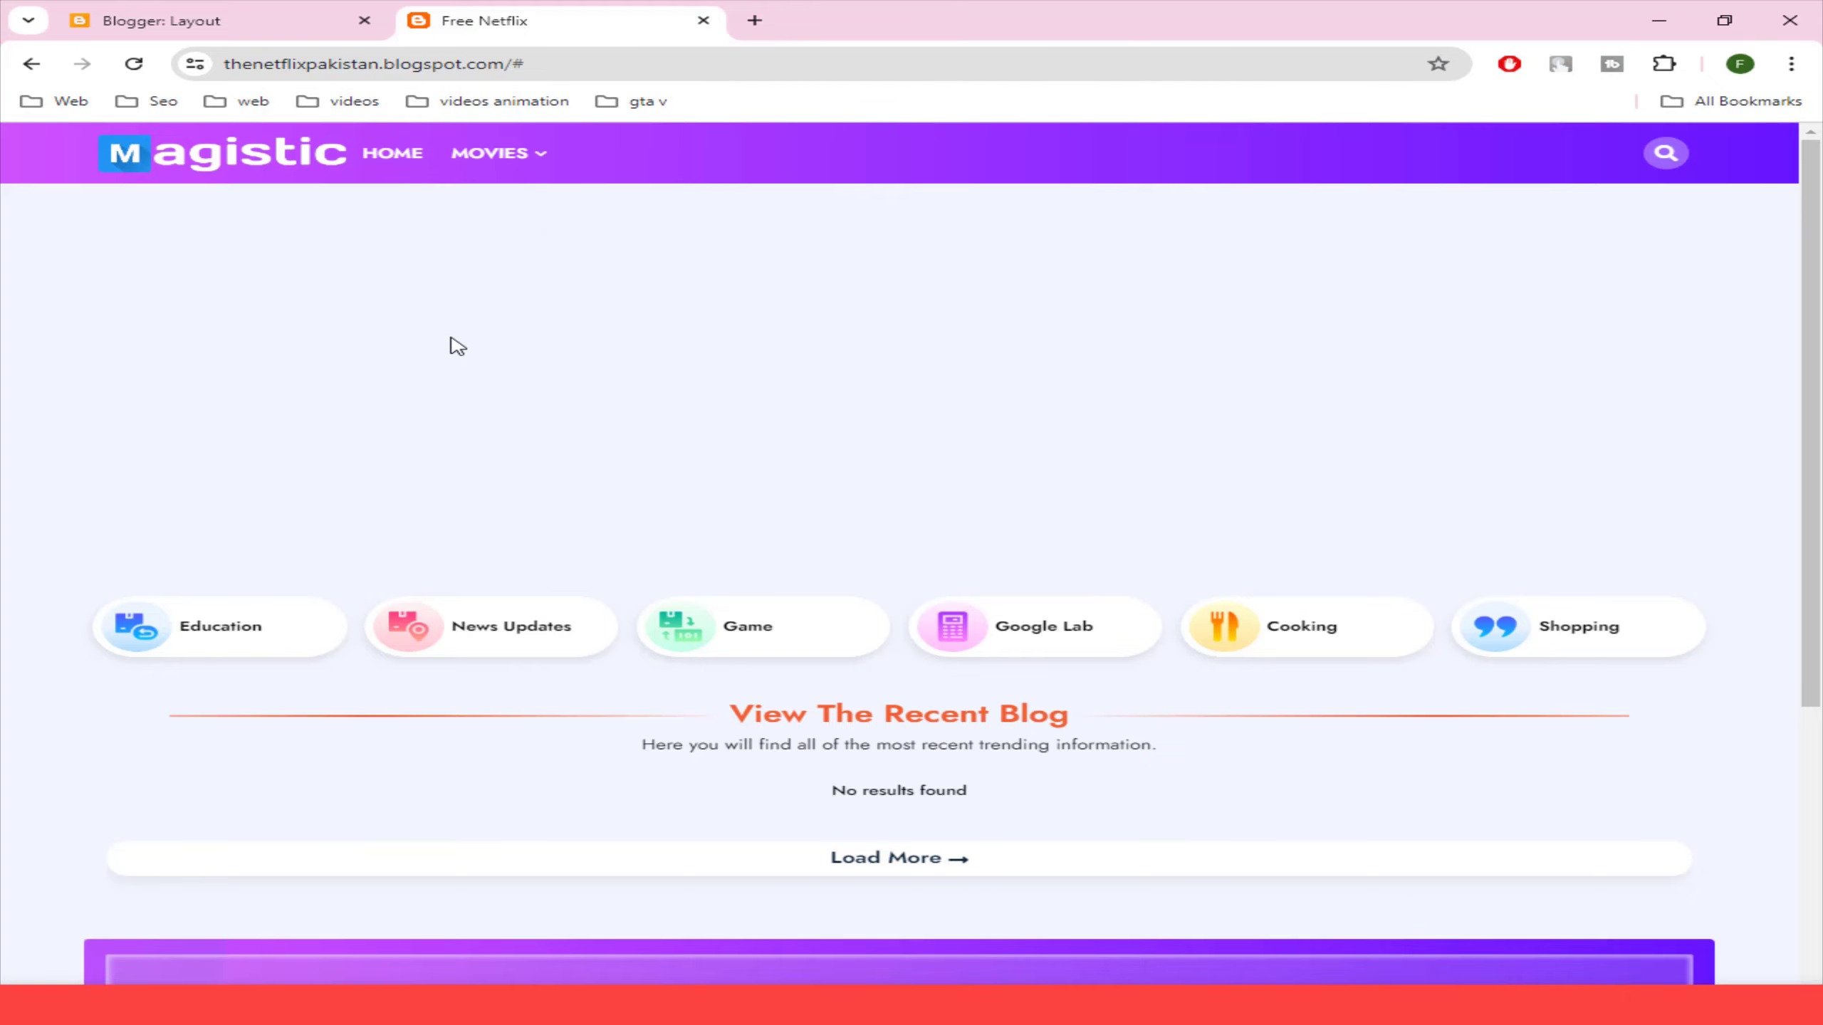
- Switch to the WordPad document, copy the word Comedy from the ENGLISH MOVIES list, and return to the Blogger layout page
key("alt+Tab")
left_click(326, 717)
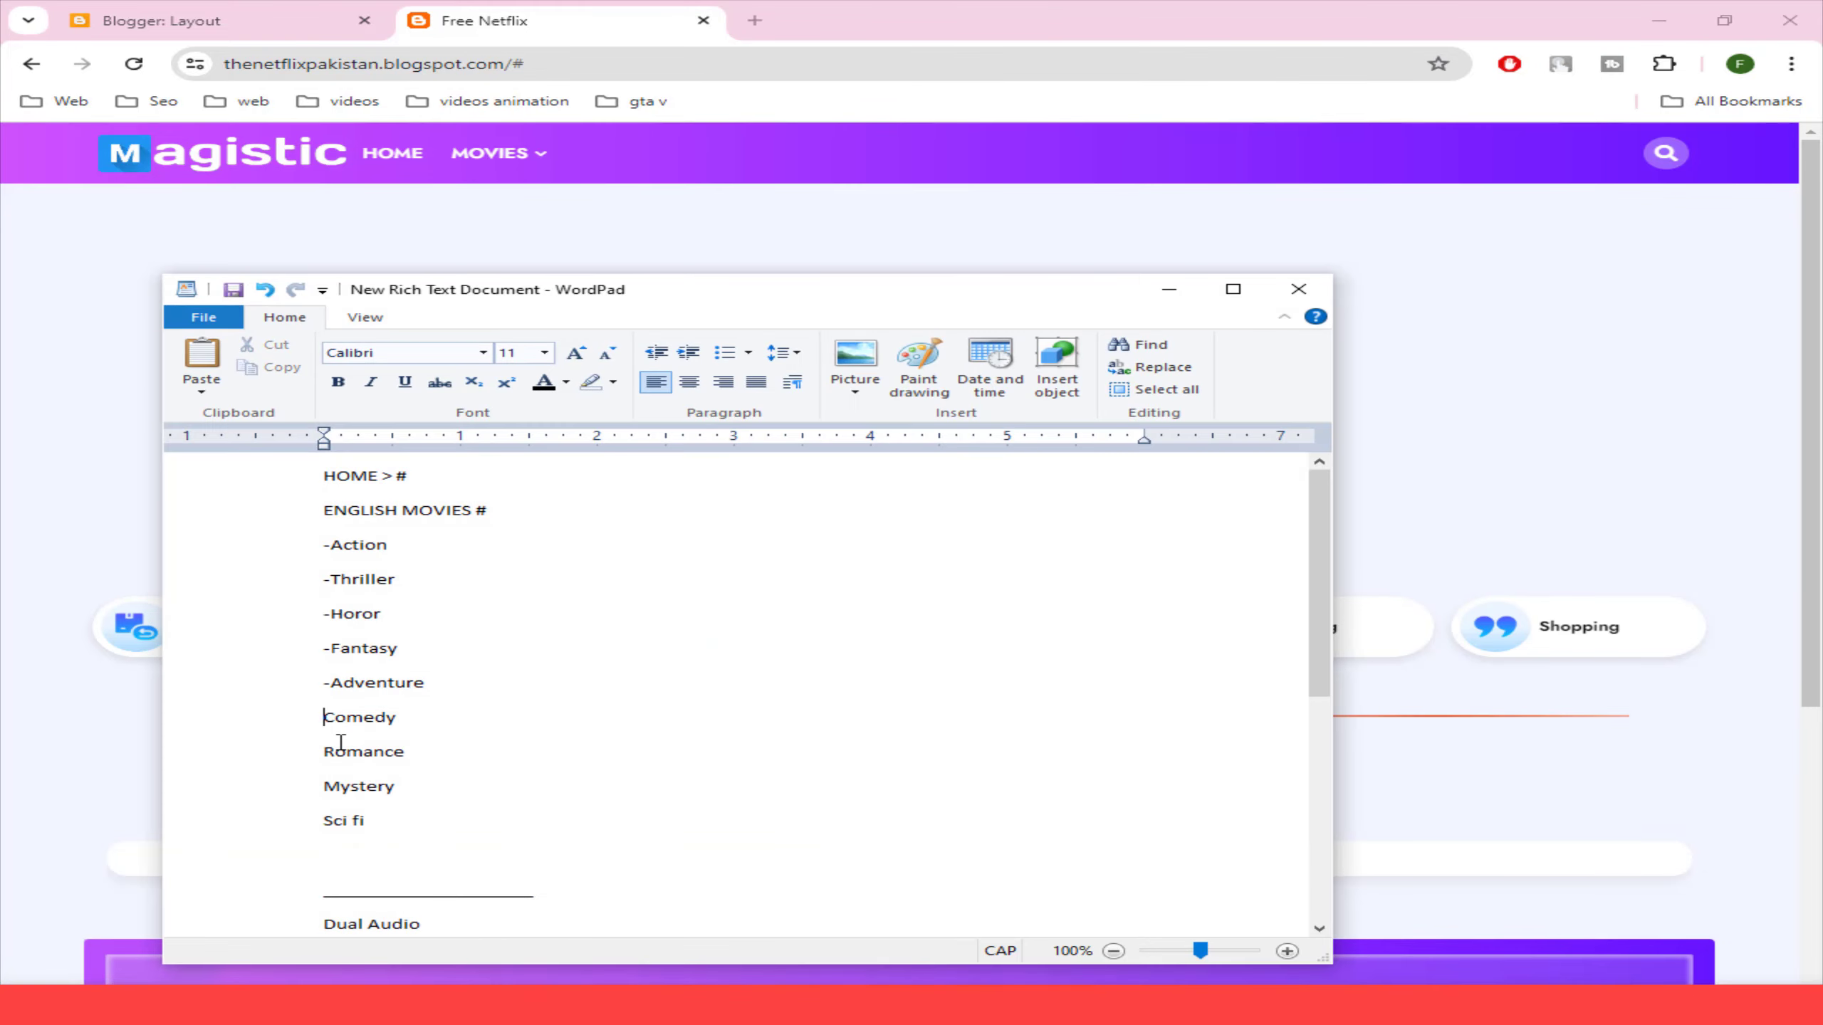
left_click_drag(326, 717, 398, 718)
key("ctrl+c")
left_click(162, 20)
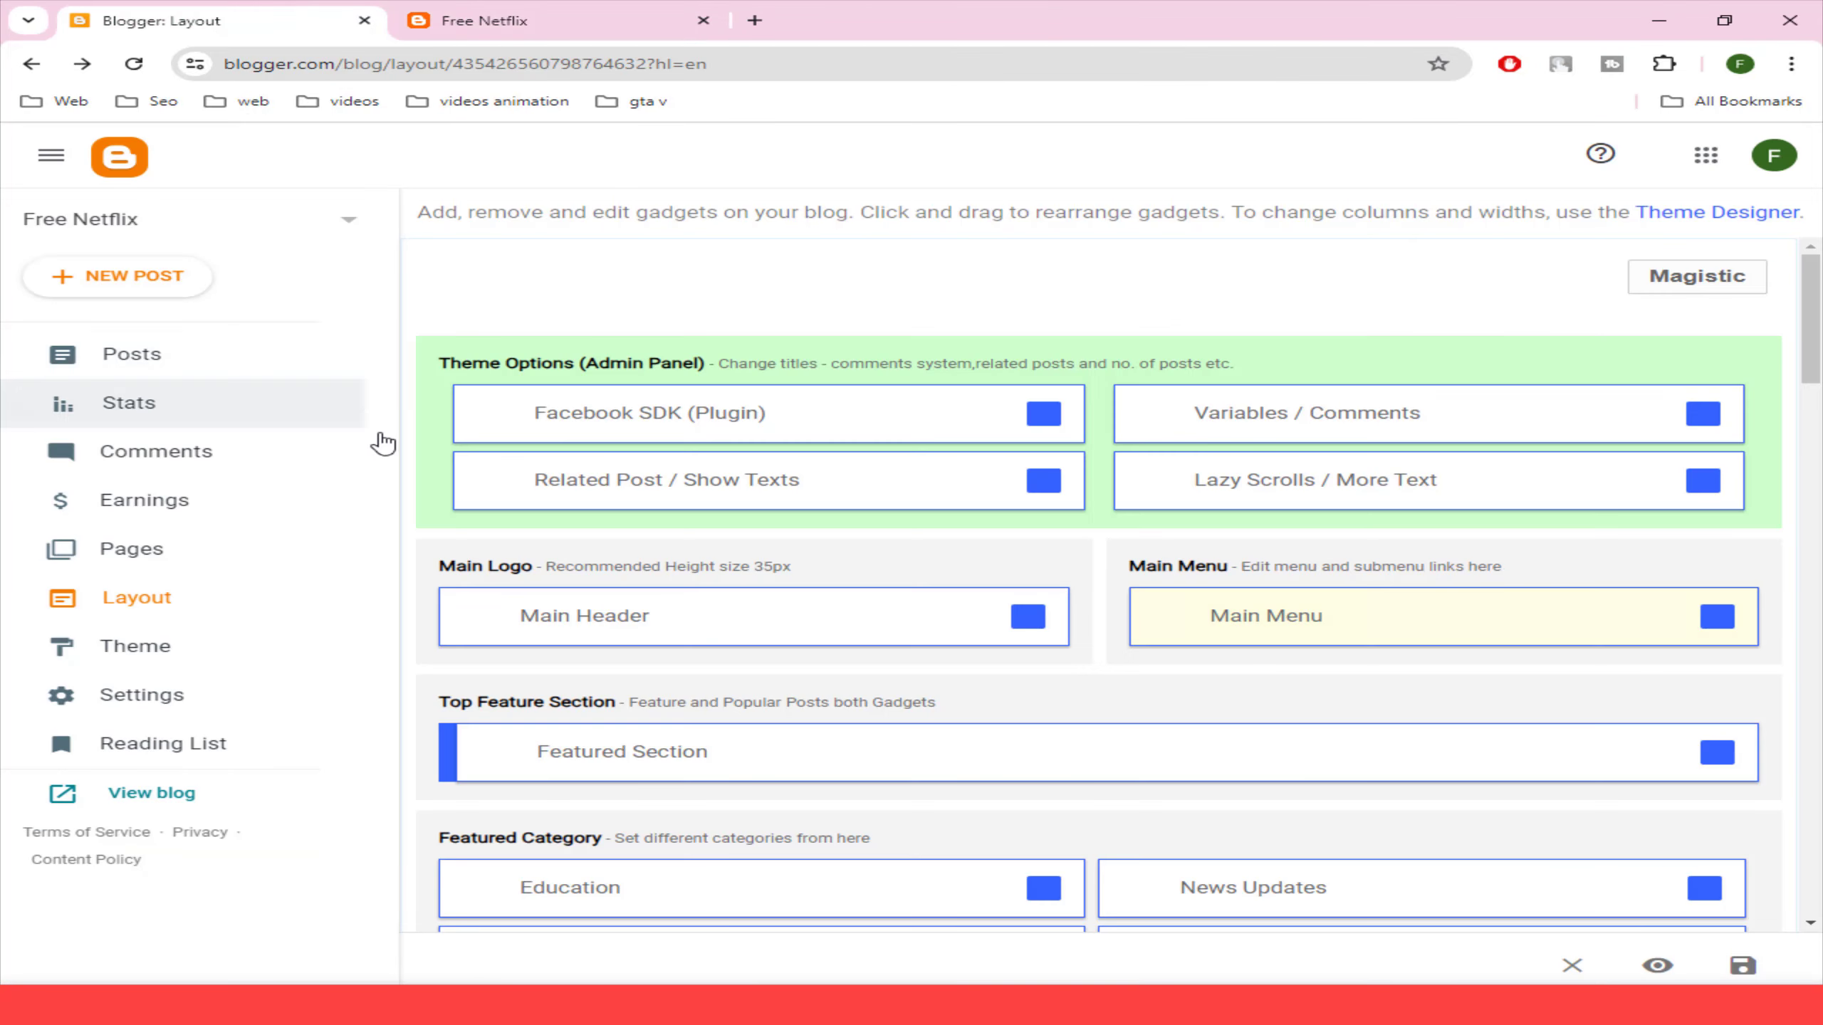
- Open the Main Menu gadget for editing and start a new item below __Adventure with the site name __Comedy
left_click(1717, 615)
scroll(847, 600, "down", 5)
scroll(847, 600, "down", 2)
left_click(1141, 650)
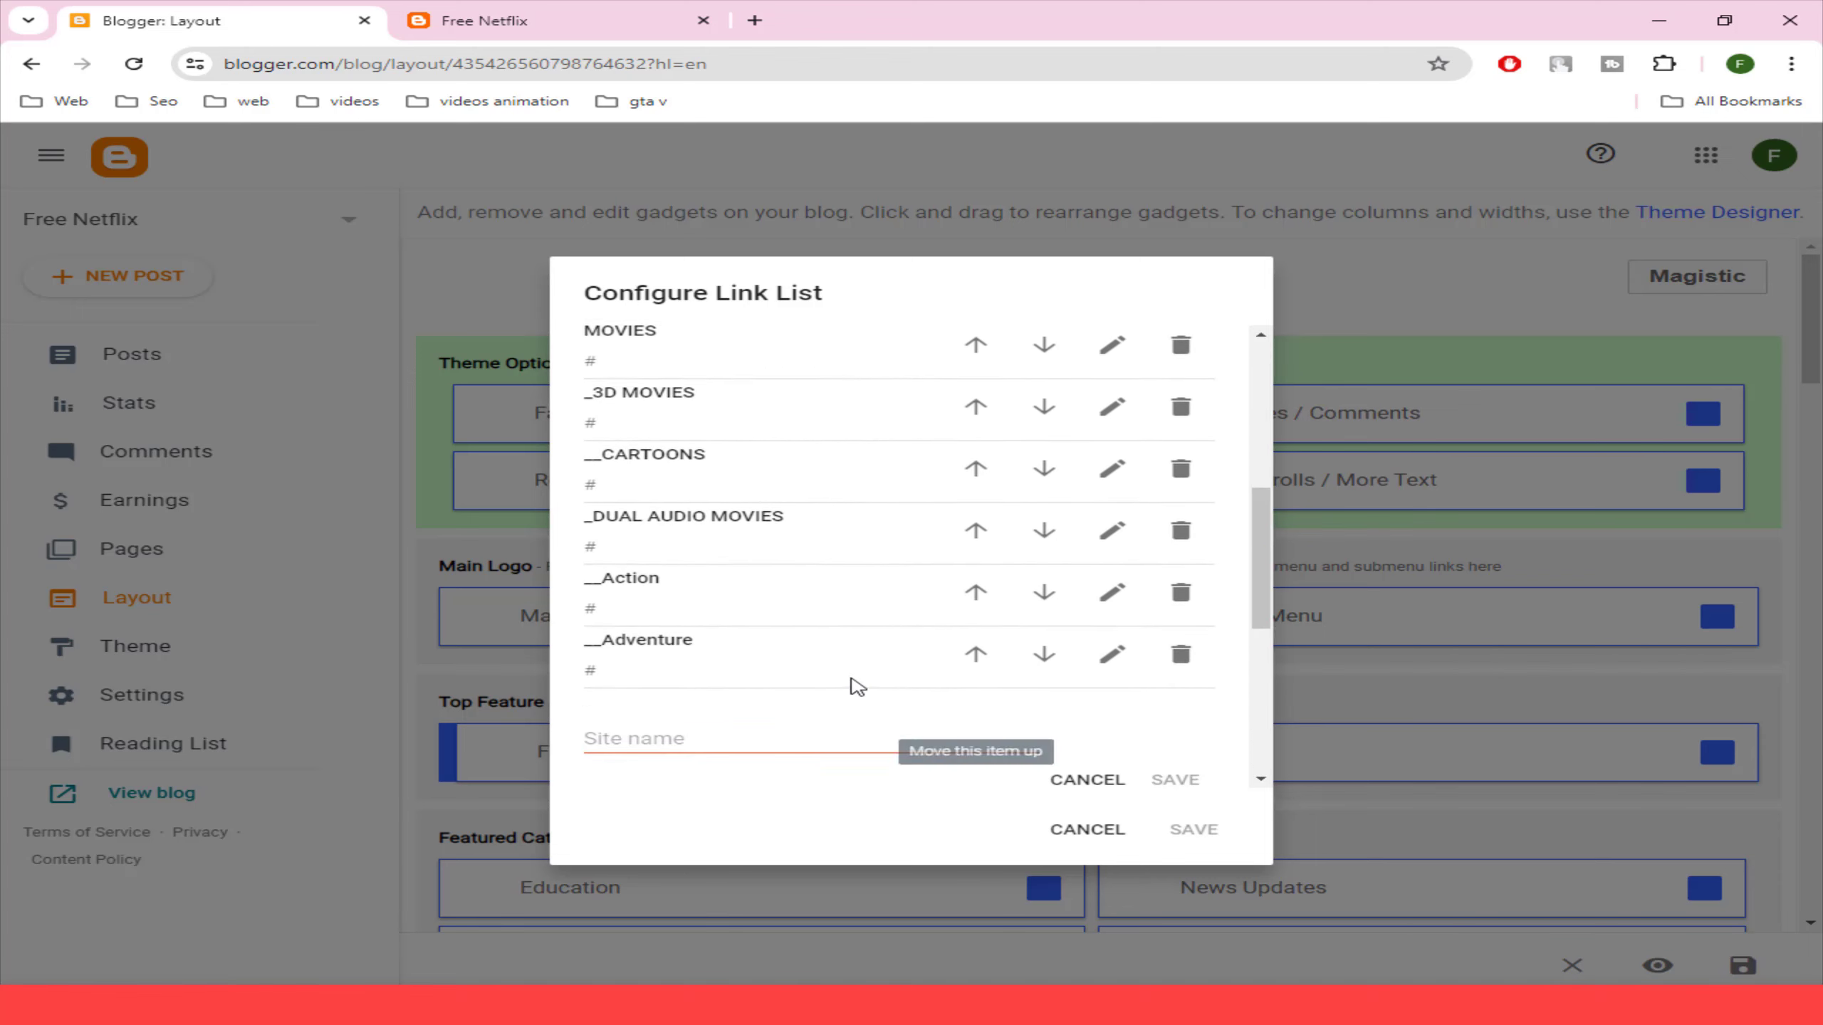
scroll(854, 684, "down", 2)
left_click(663, 593)
type("__")
key("ctrl+v")
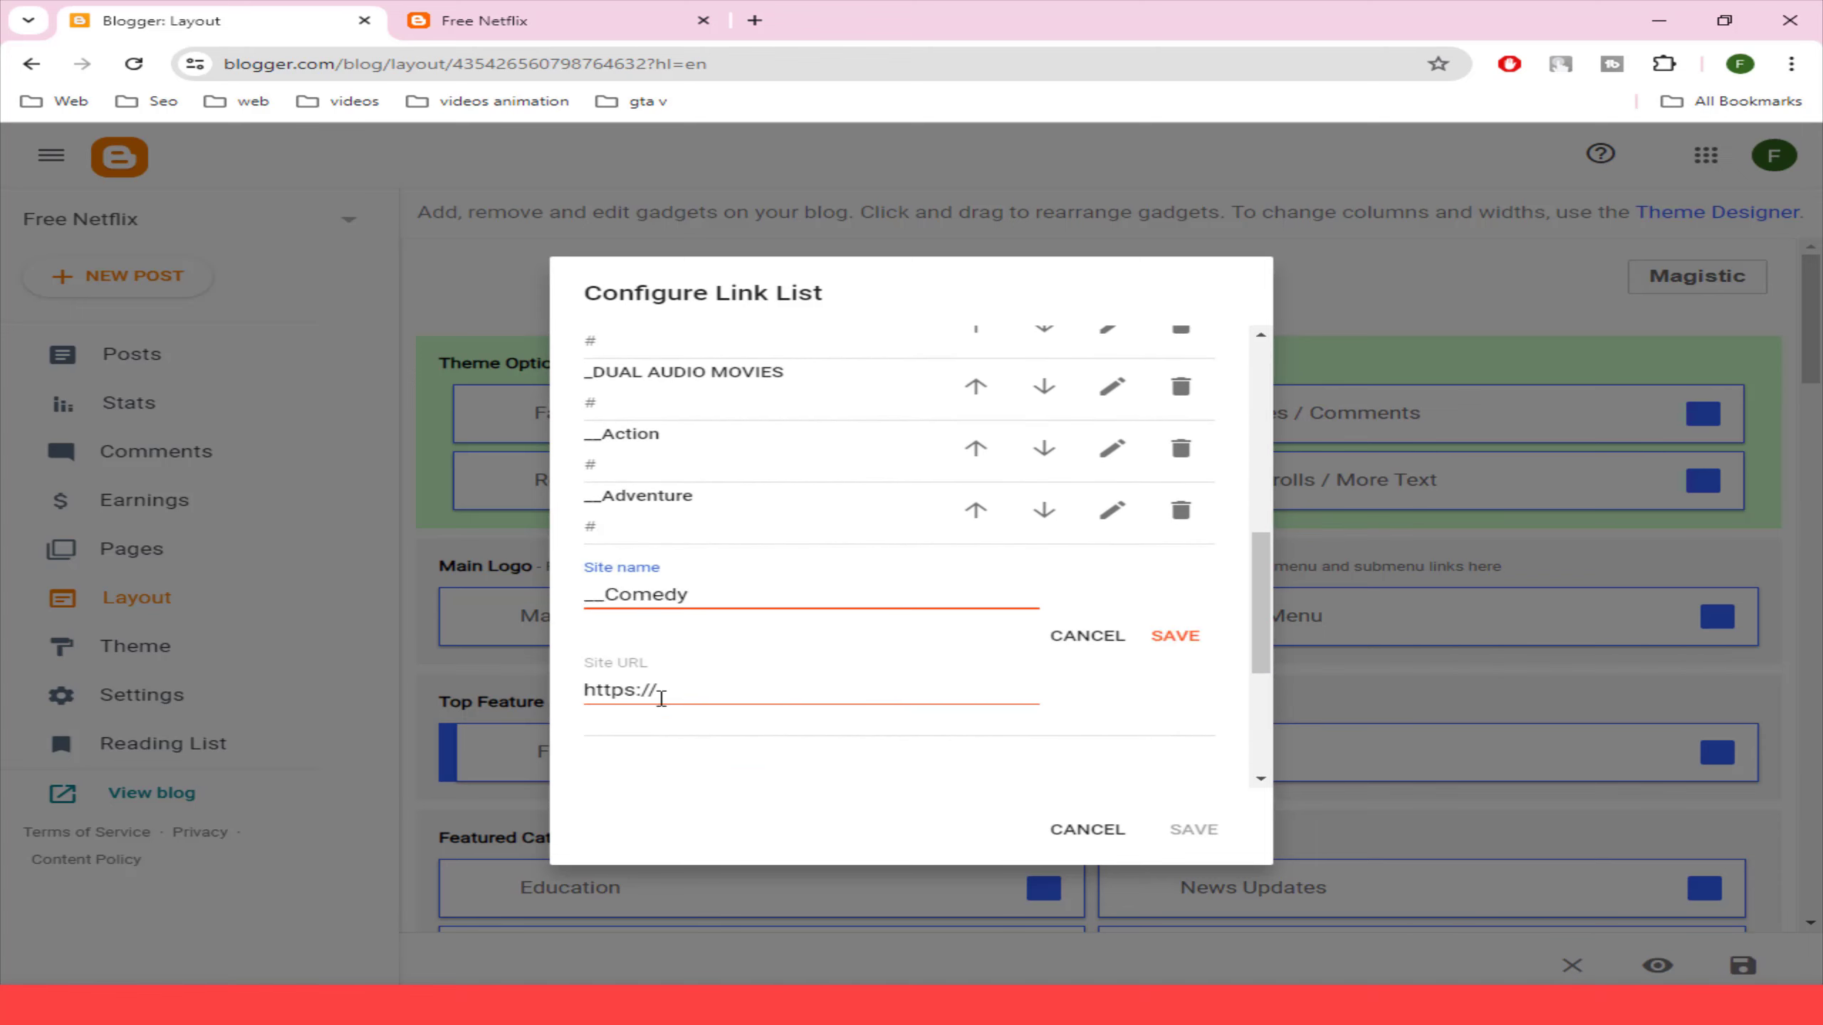
- Set the __Comedy item's site URL to # and save both the item and the Main Menu gadget
triple_click(663, 692)
key("BackSpace")
type("#")
left_click(1175, 635)
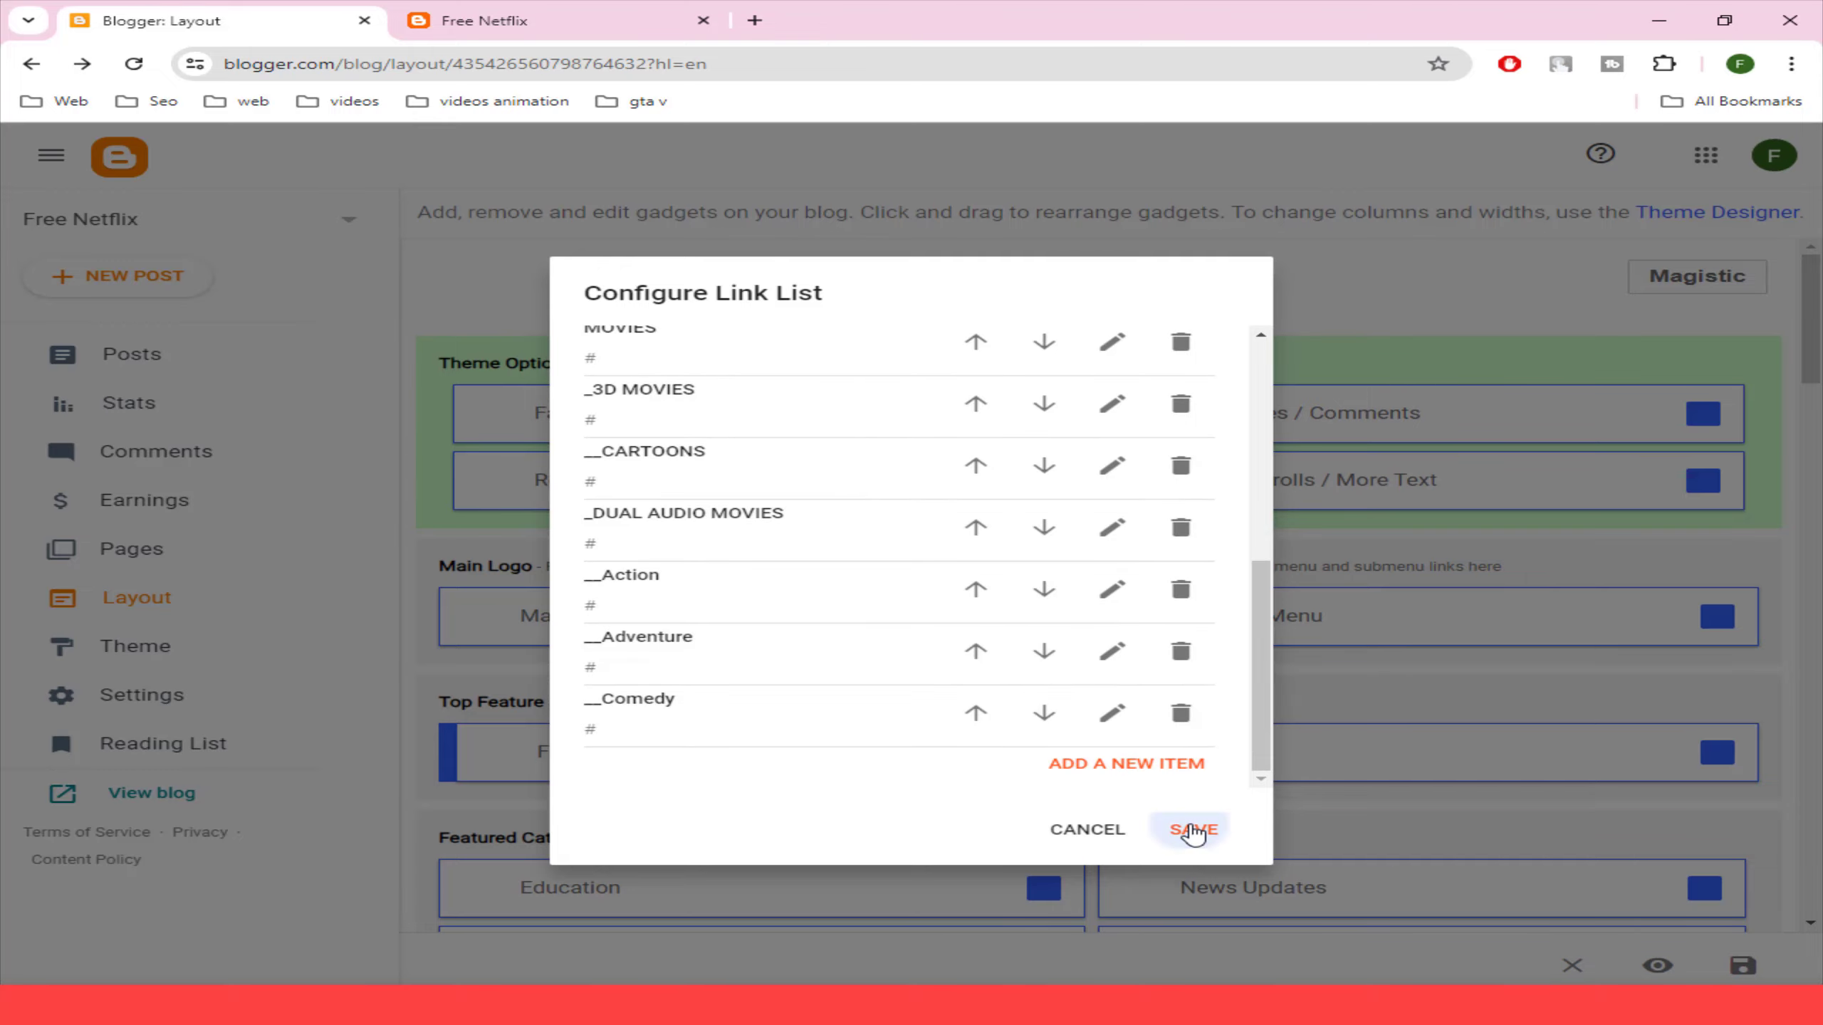
left_click(1193, 830)
- Switch to the WordPad document, copy the word Romance, and return to the Blogger layout page
key("alt+Tab")
left_click_drag(327, 754, 447, 757)
key("ctrl+c")
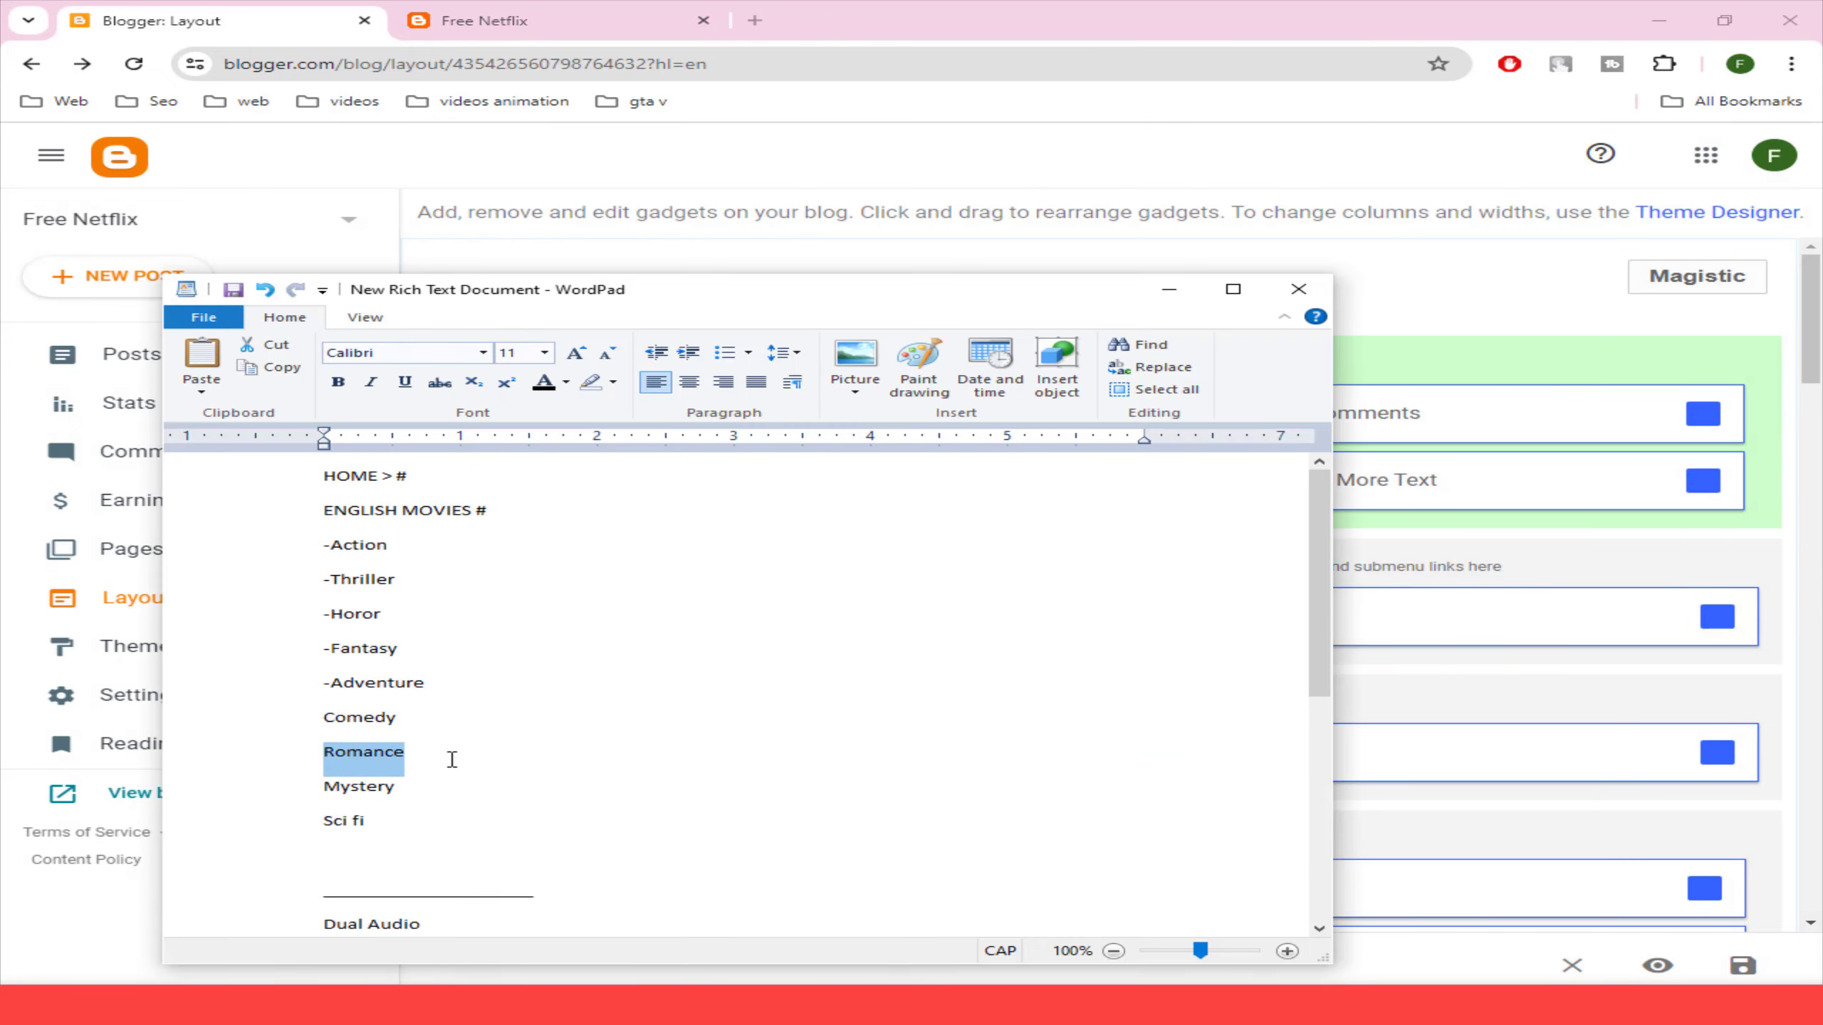
left_click(1169, 290)
- Reopen the Main Menu gadget and add an item with site name __Romance and site URL #, saving the item
left_click(1717, 616)
scroll(692, 634, "down", 10)
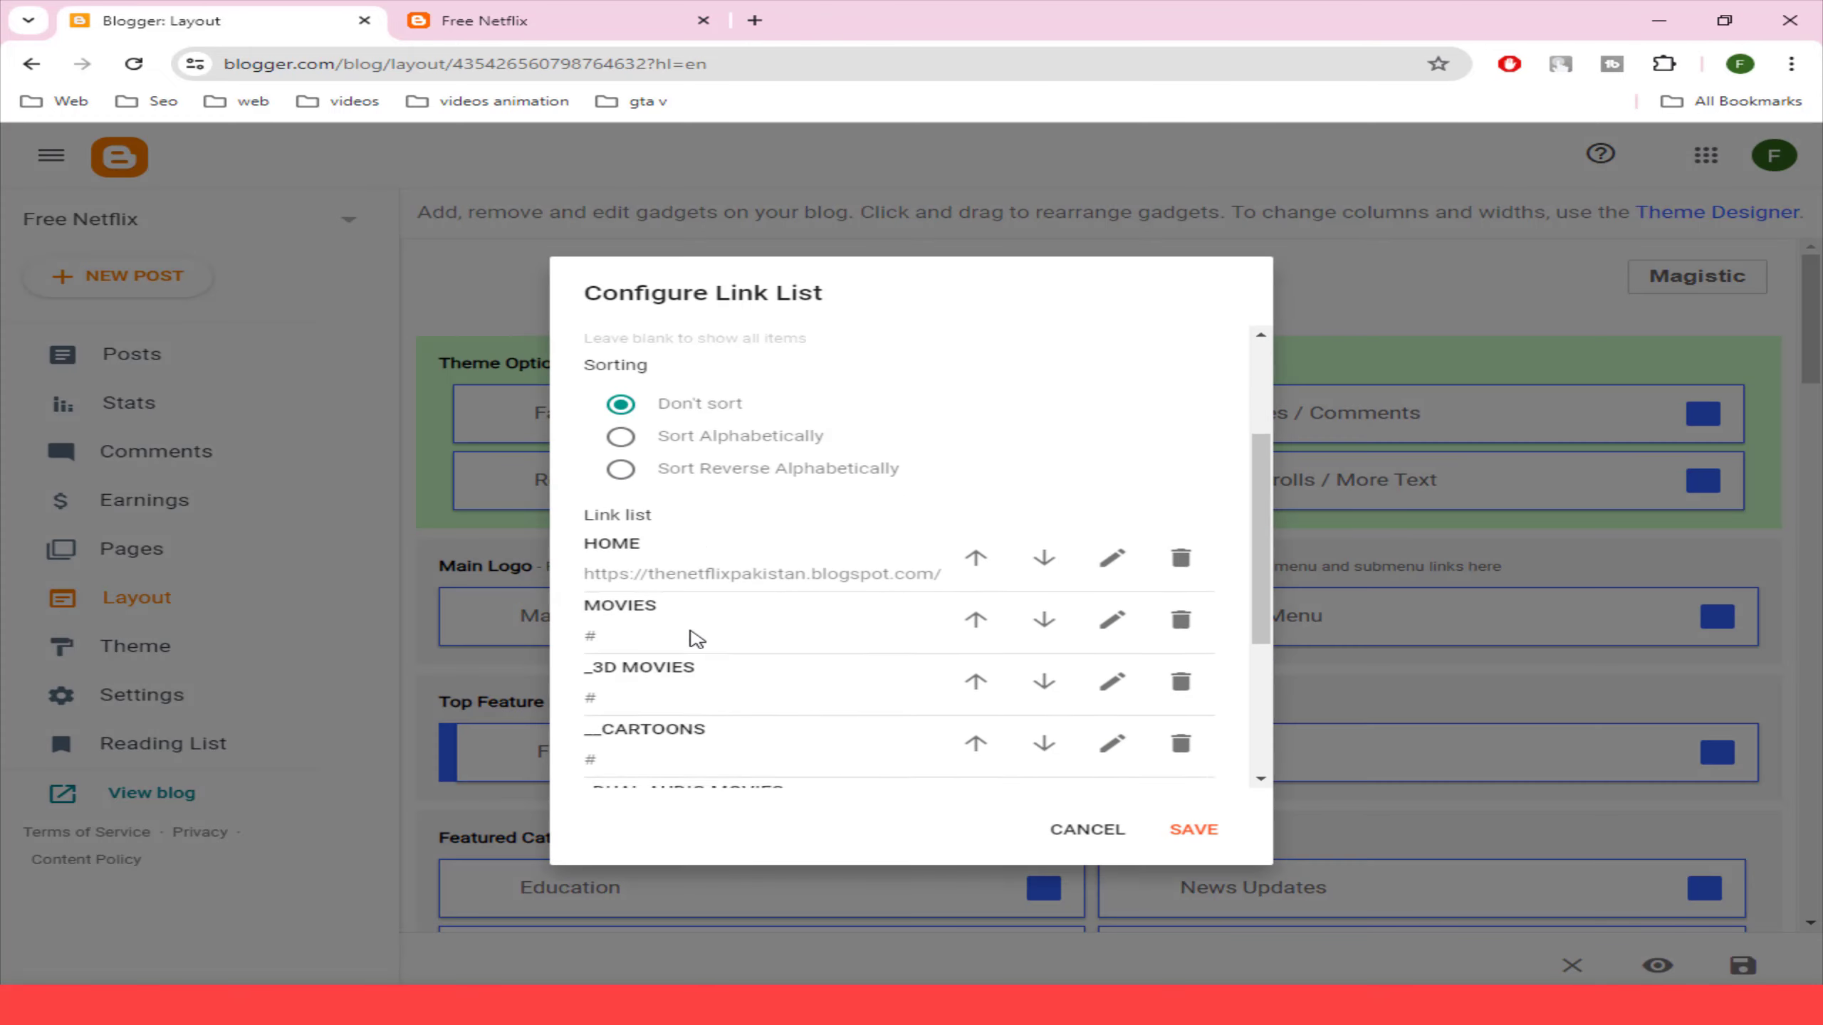
left_click(964, 762)
left_click(648, 595)
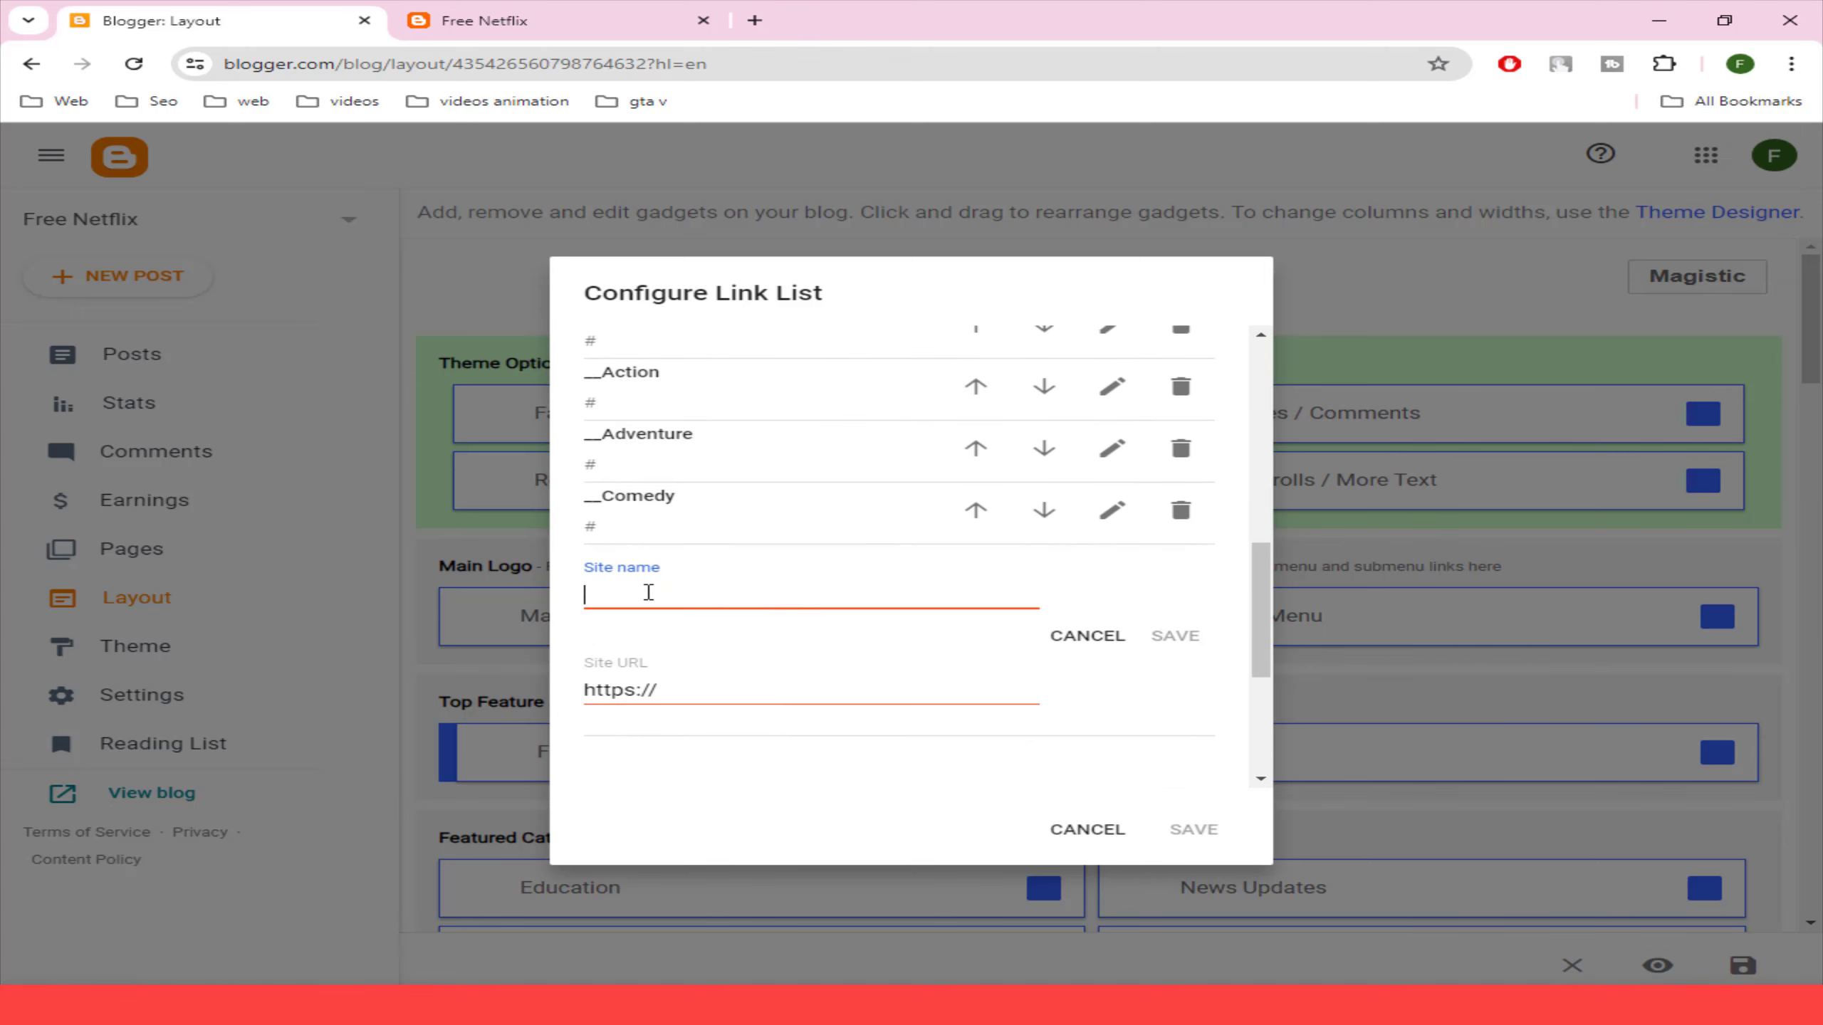
type("__")
key("ctrl+v")
left_click(580, 696)
type("#")
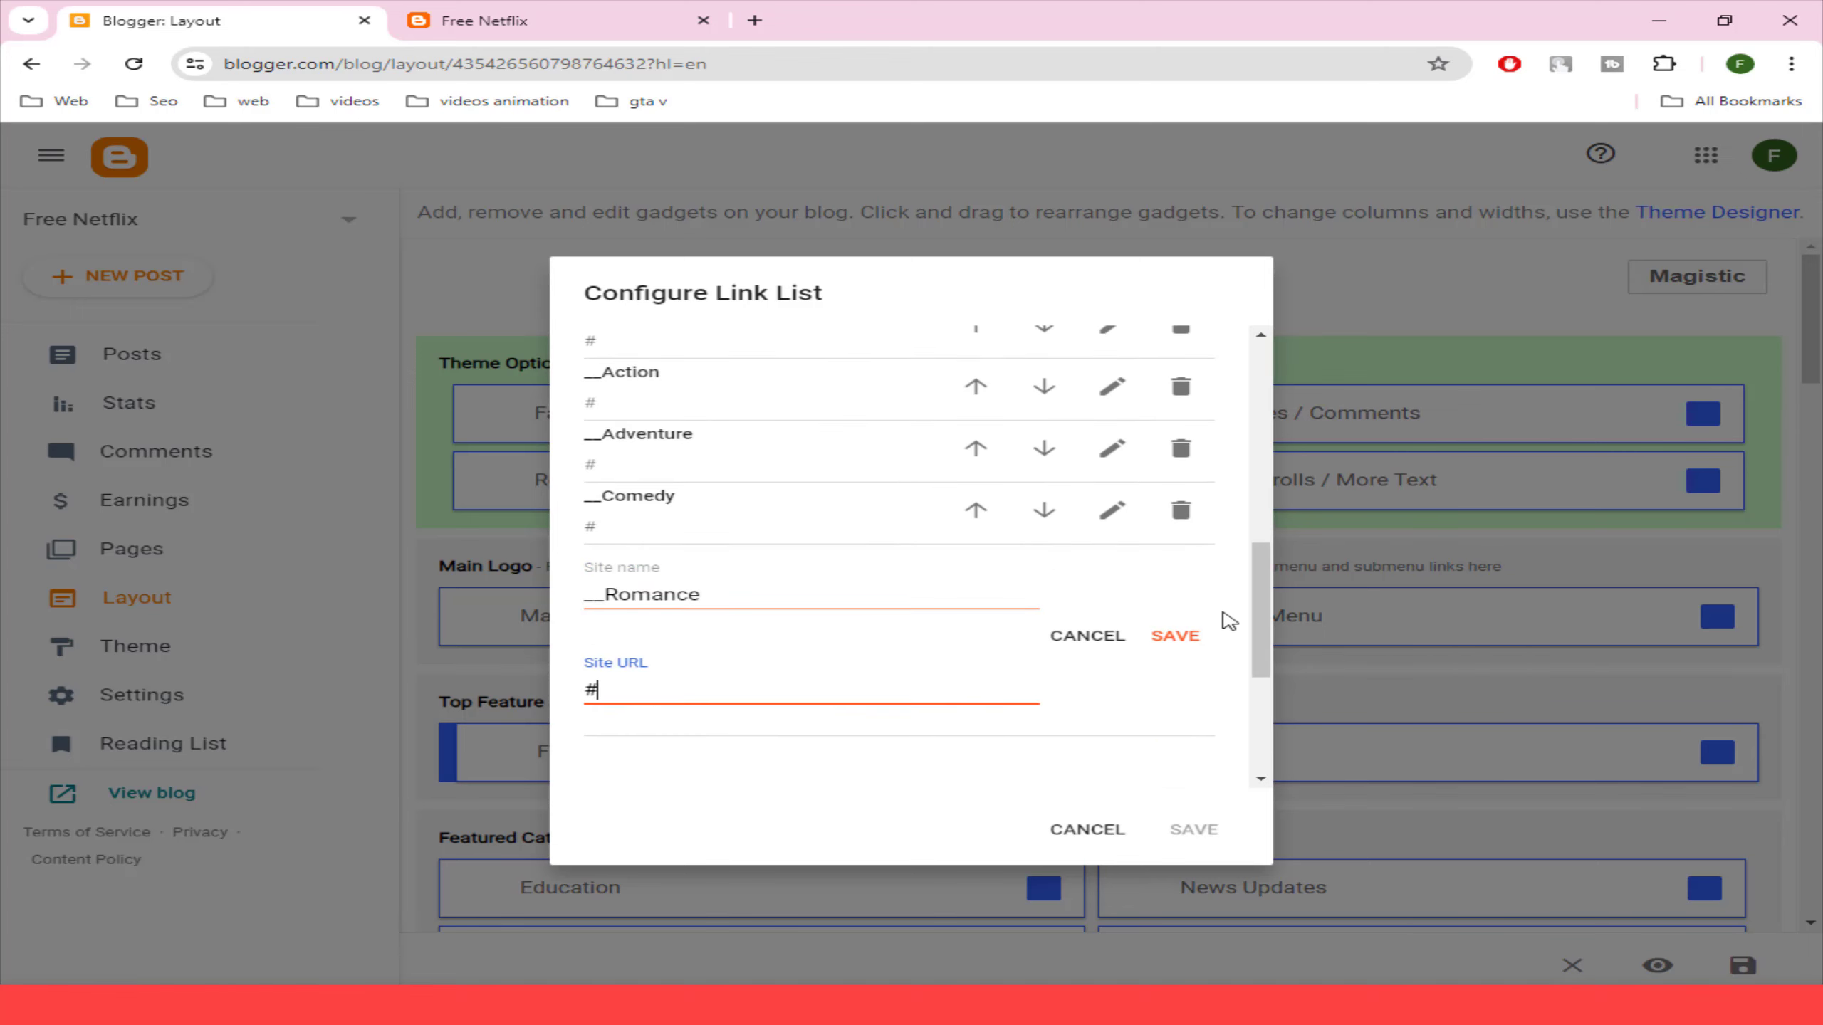
left_click(1184, 634)
- Copy the word Mystery from the WordPad document and add a saved link item named __Mystery with site URL #
key("alt+Tab")
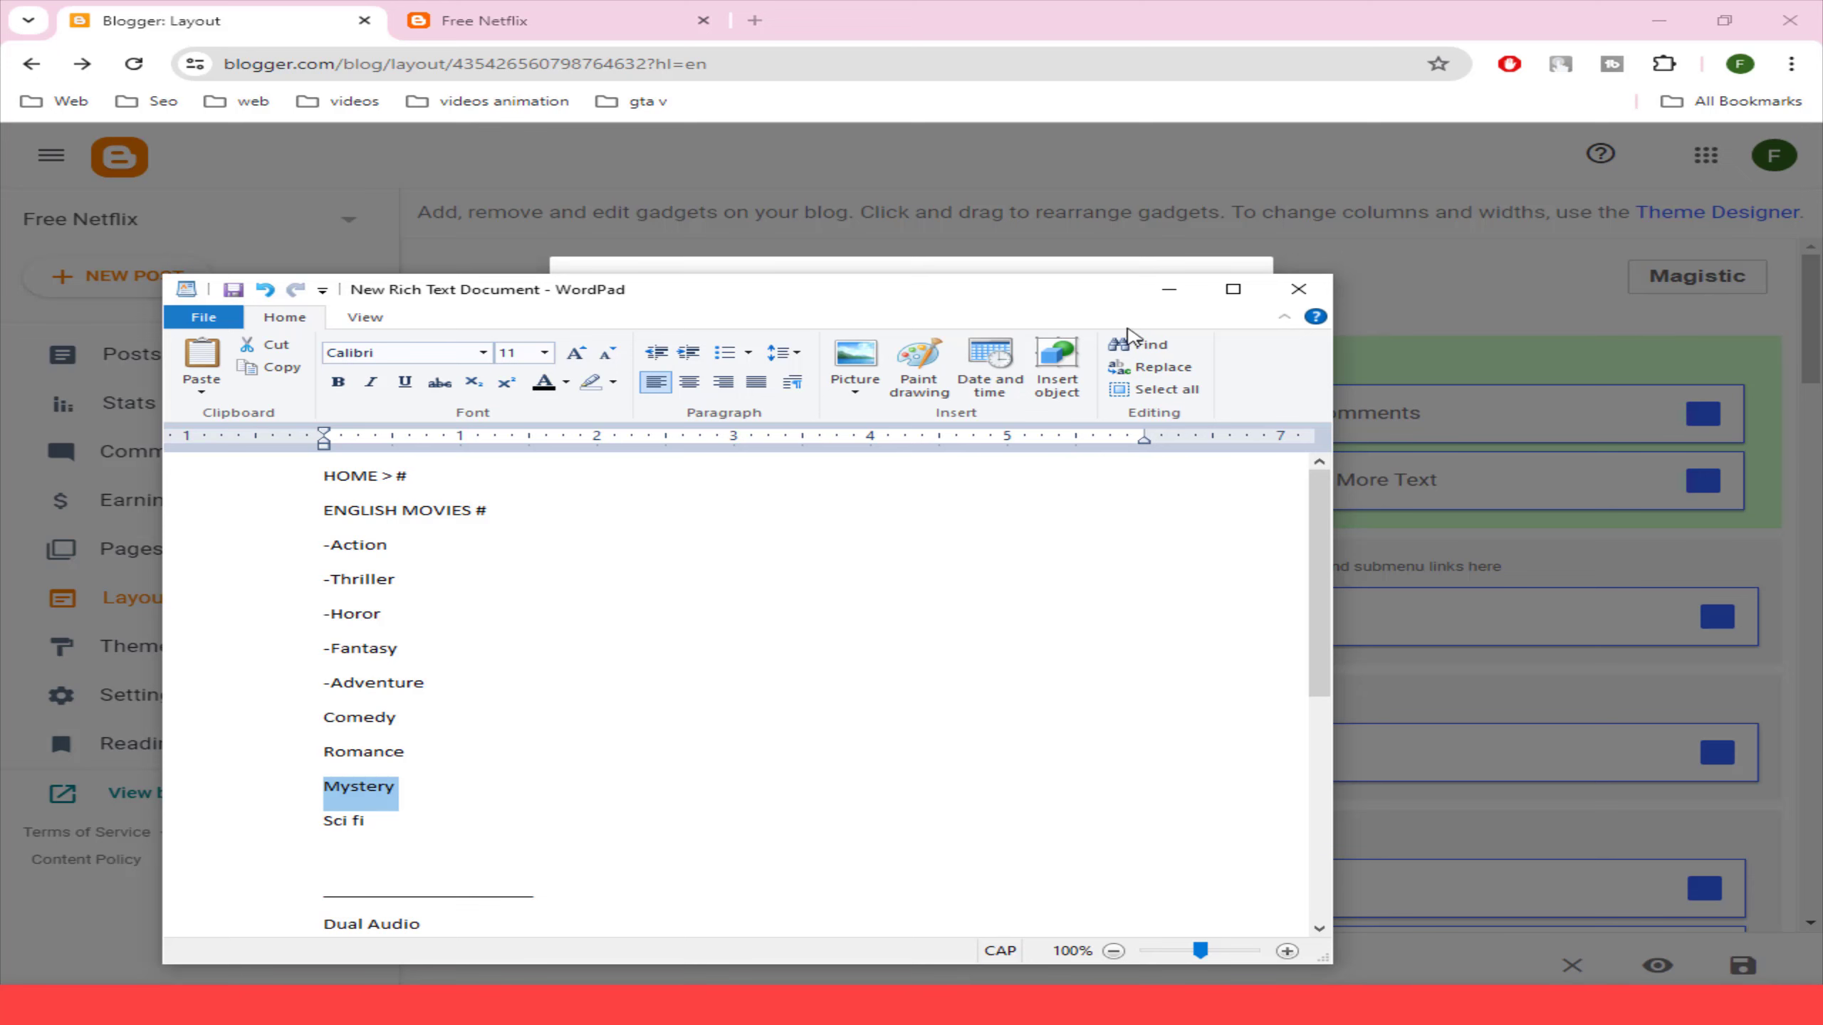
left_click(1169, 289)
left_click(1066, 647)
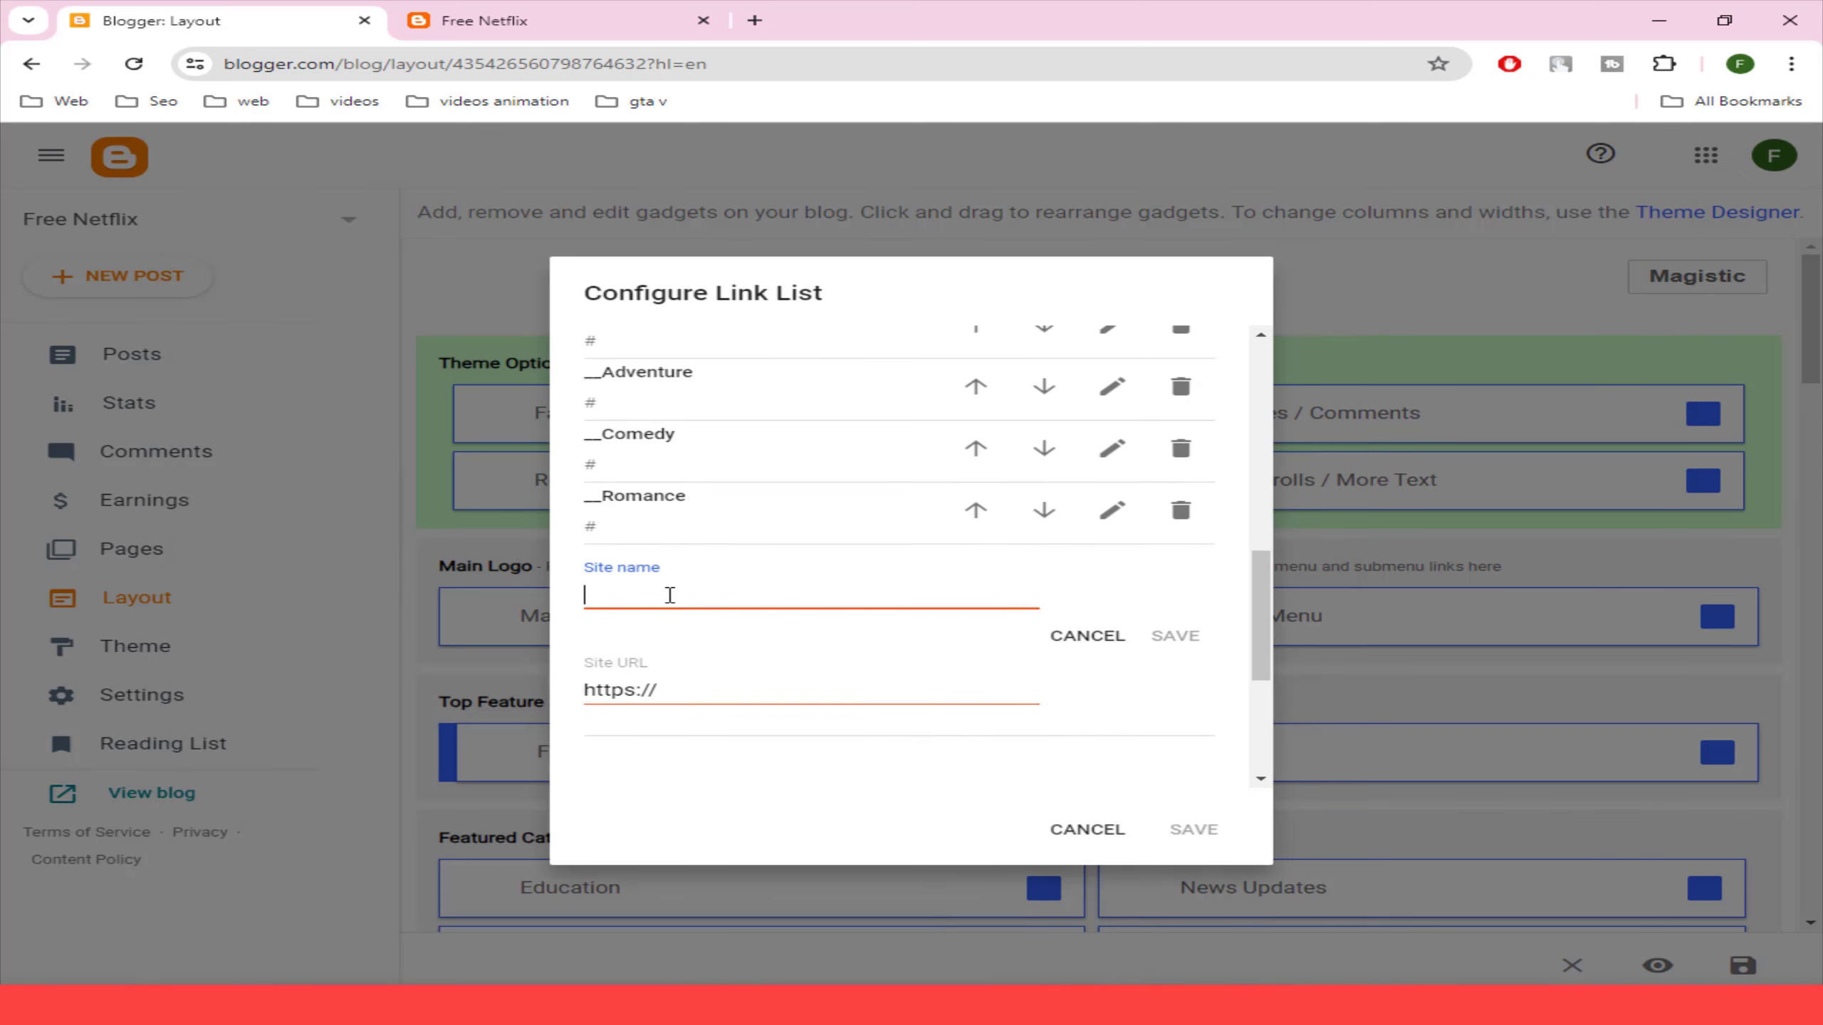
type("__Mystery")
left_click_drag(690, 691, 570, 694)
key("BackSpace")
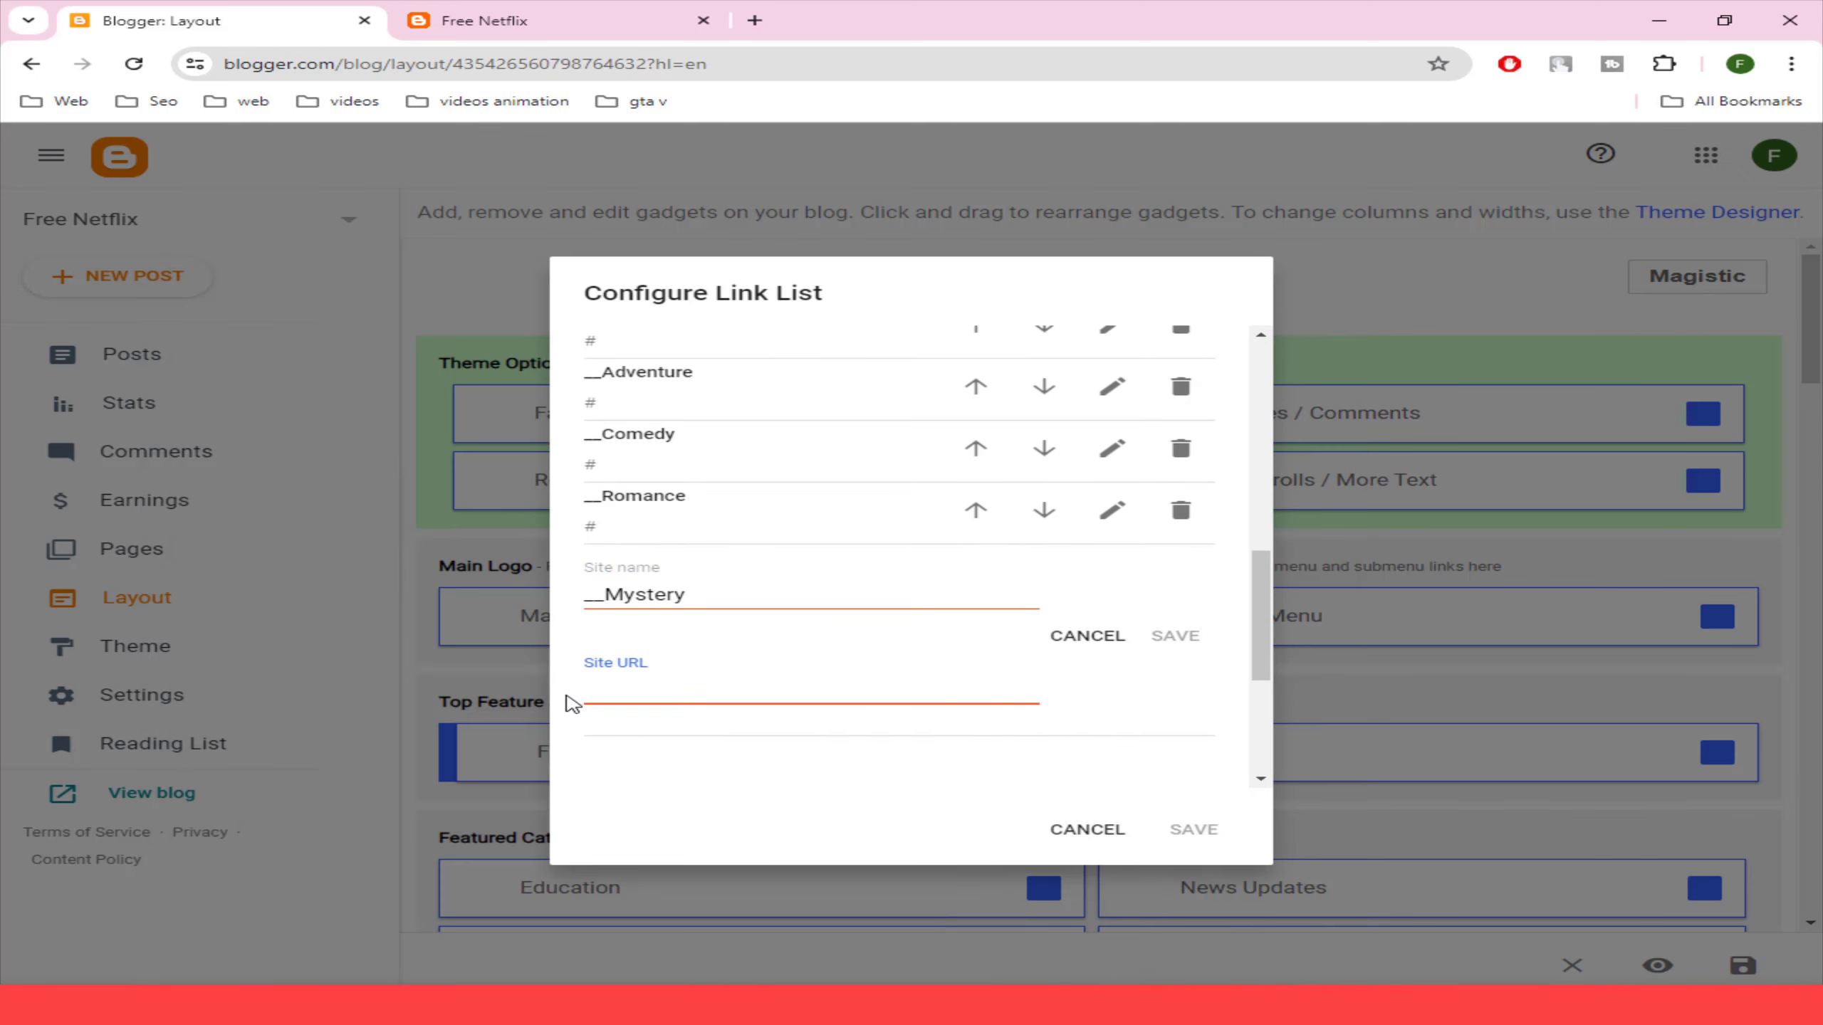
type("$")
left_click(1174, 635)
- Take the Sci fi entry from the WordPad document, add it as item __SCI FI with site URL #, and save the Main Menu gadget
left_click(359, 1006)
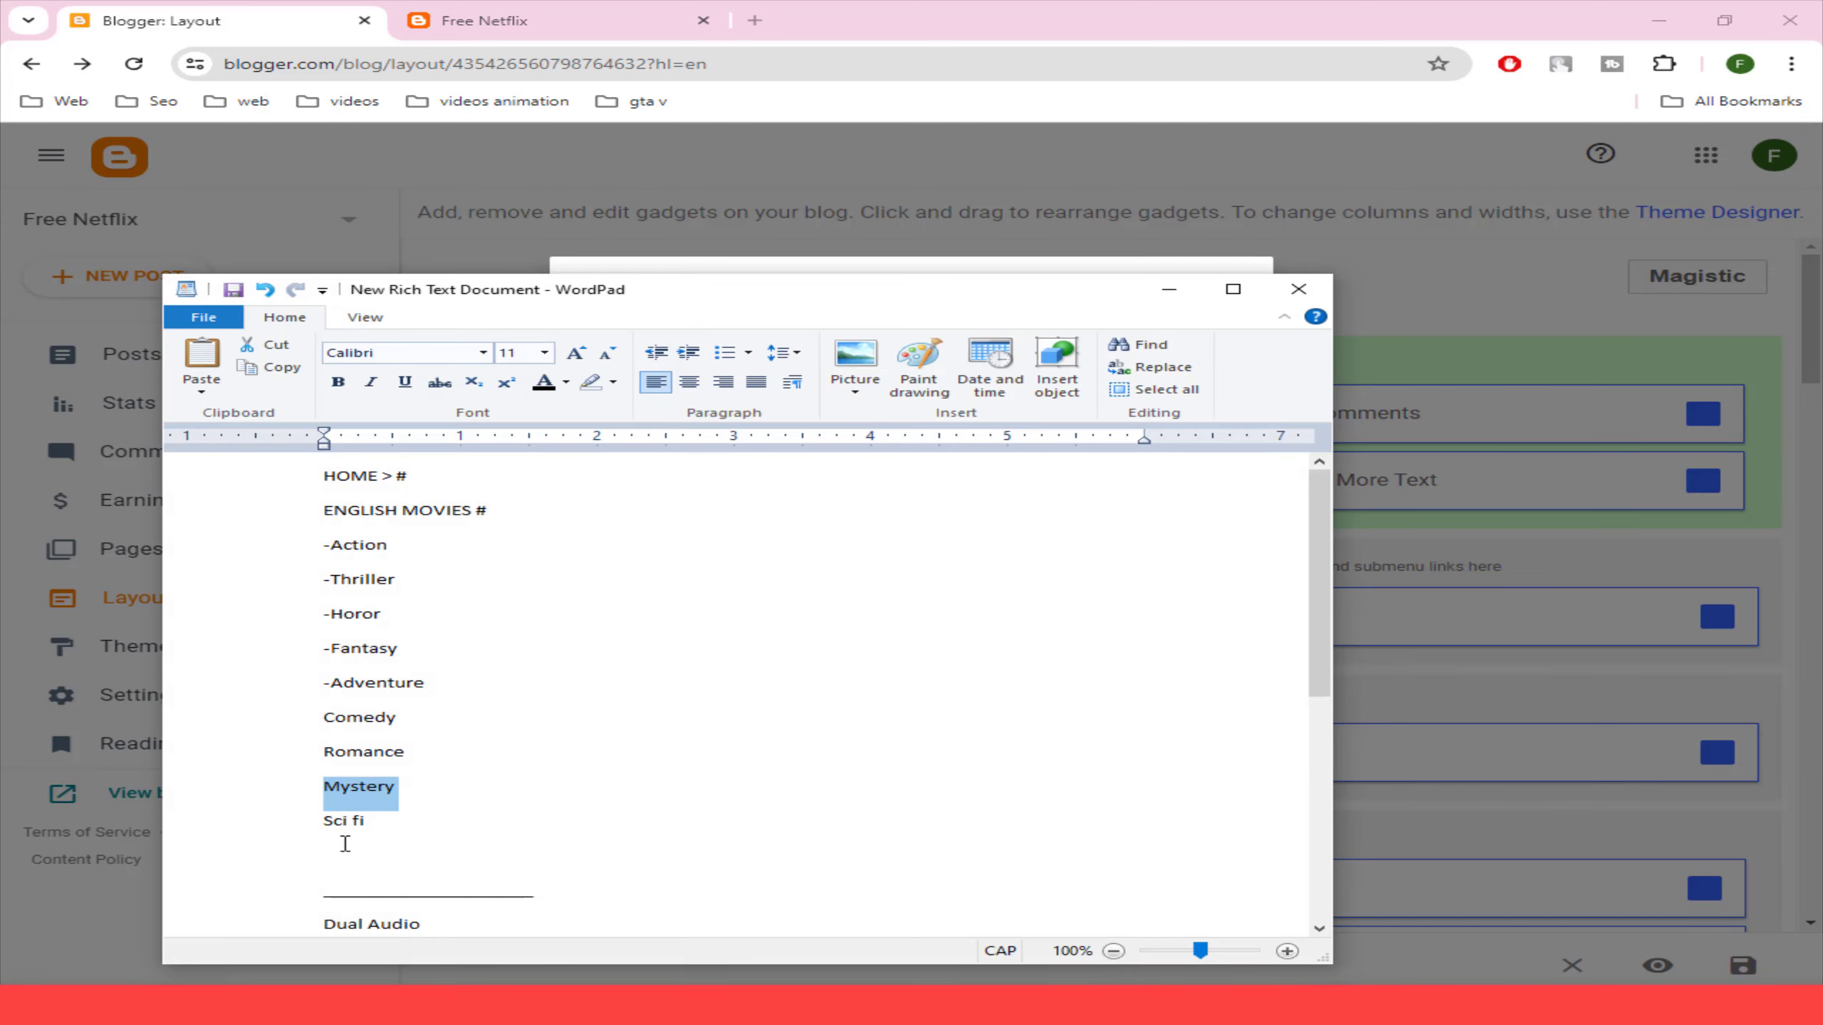
left_click_drag(325, 821, 372, 833)
left_click(1169, 288)
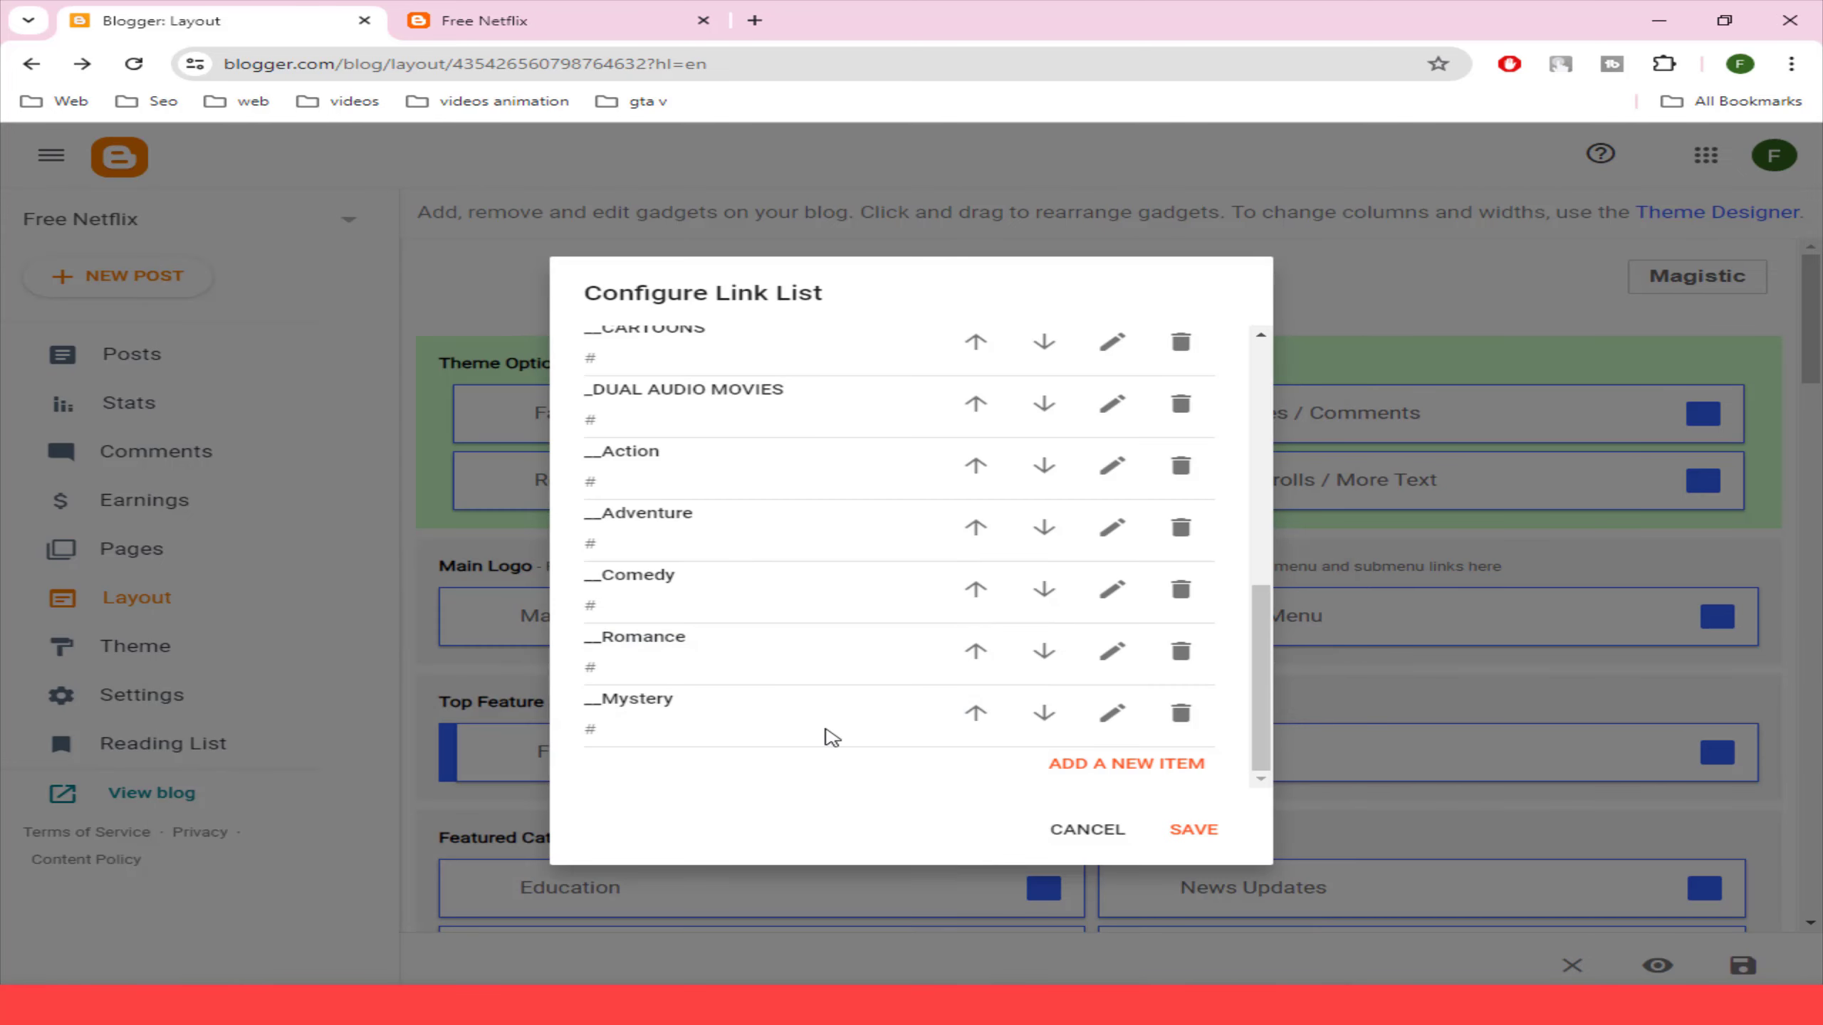
left_click(1092, 767)
left_click(660, 601)
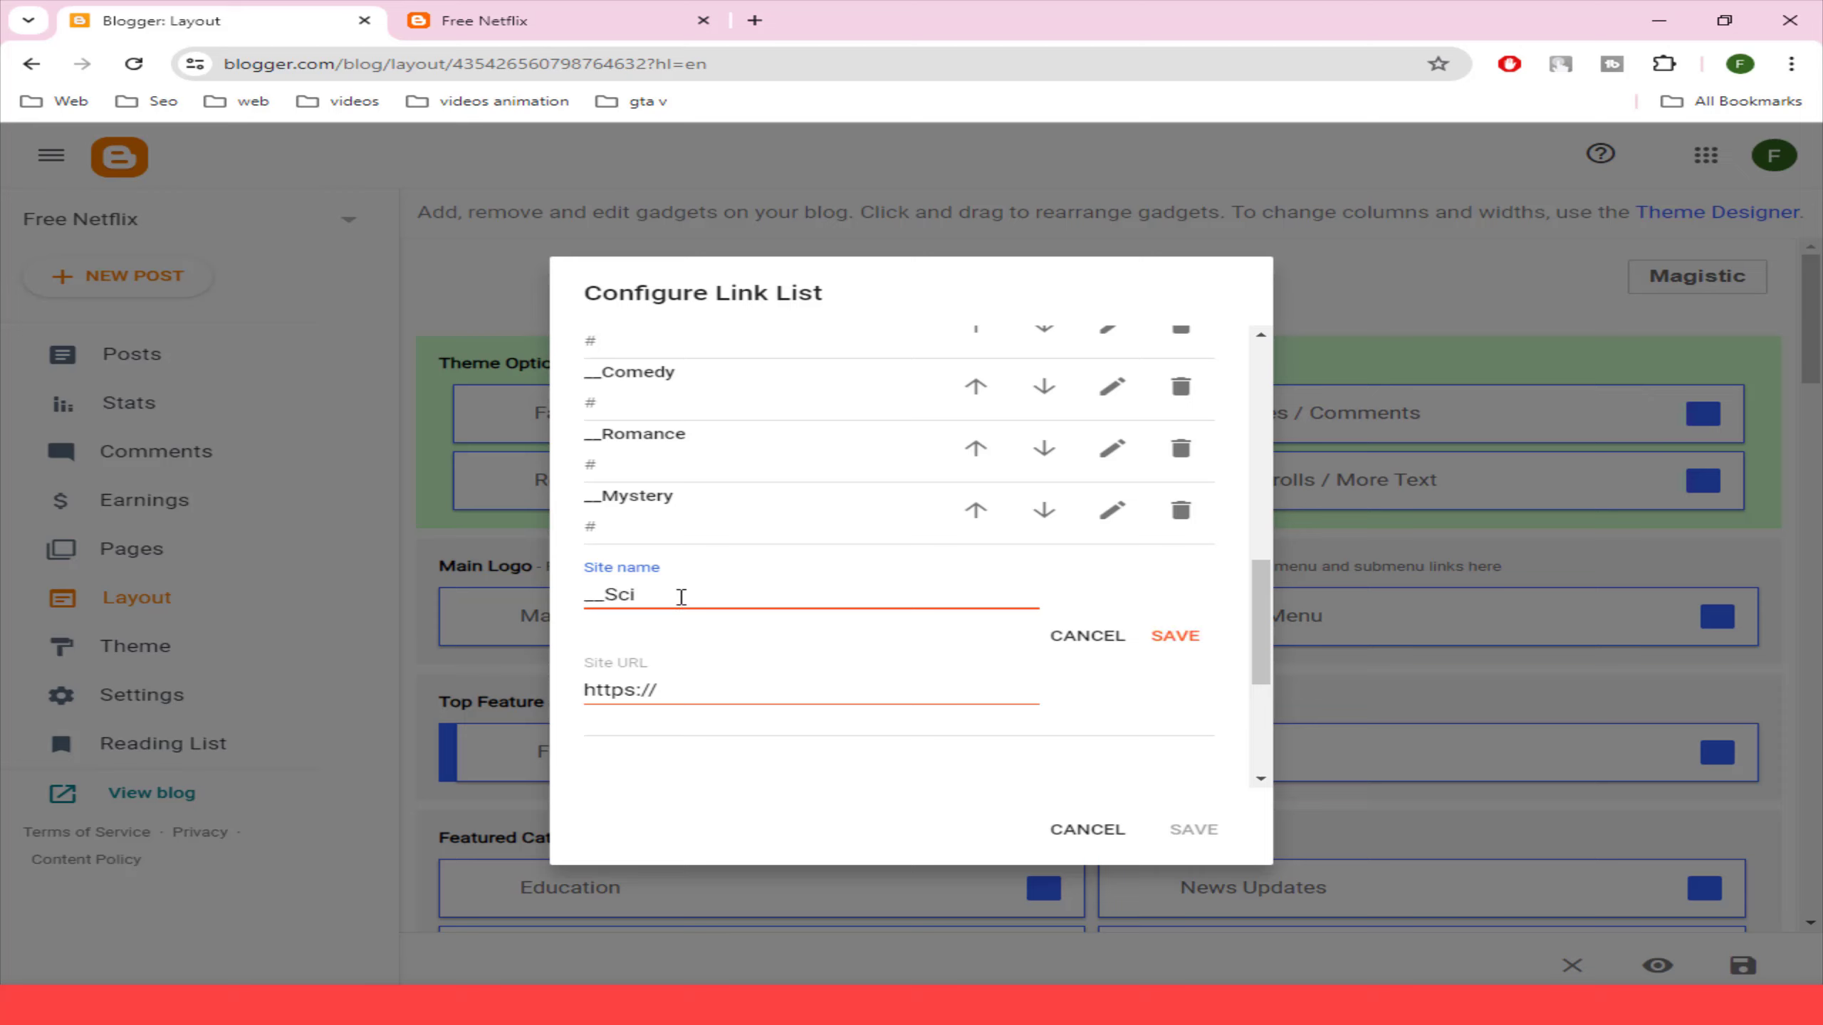
left_click_drag(664, 691, 545, 714)
type("#")
left_click(1175, 635)
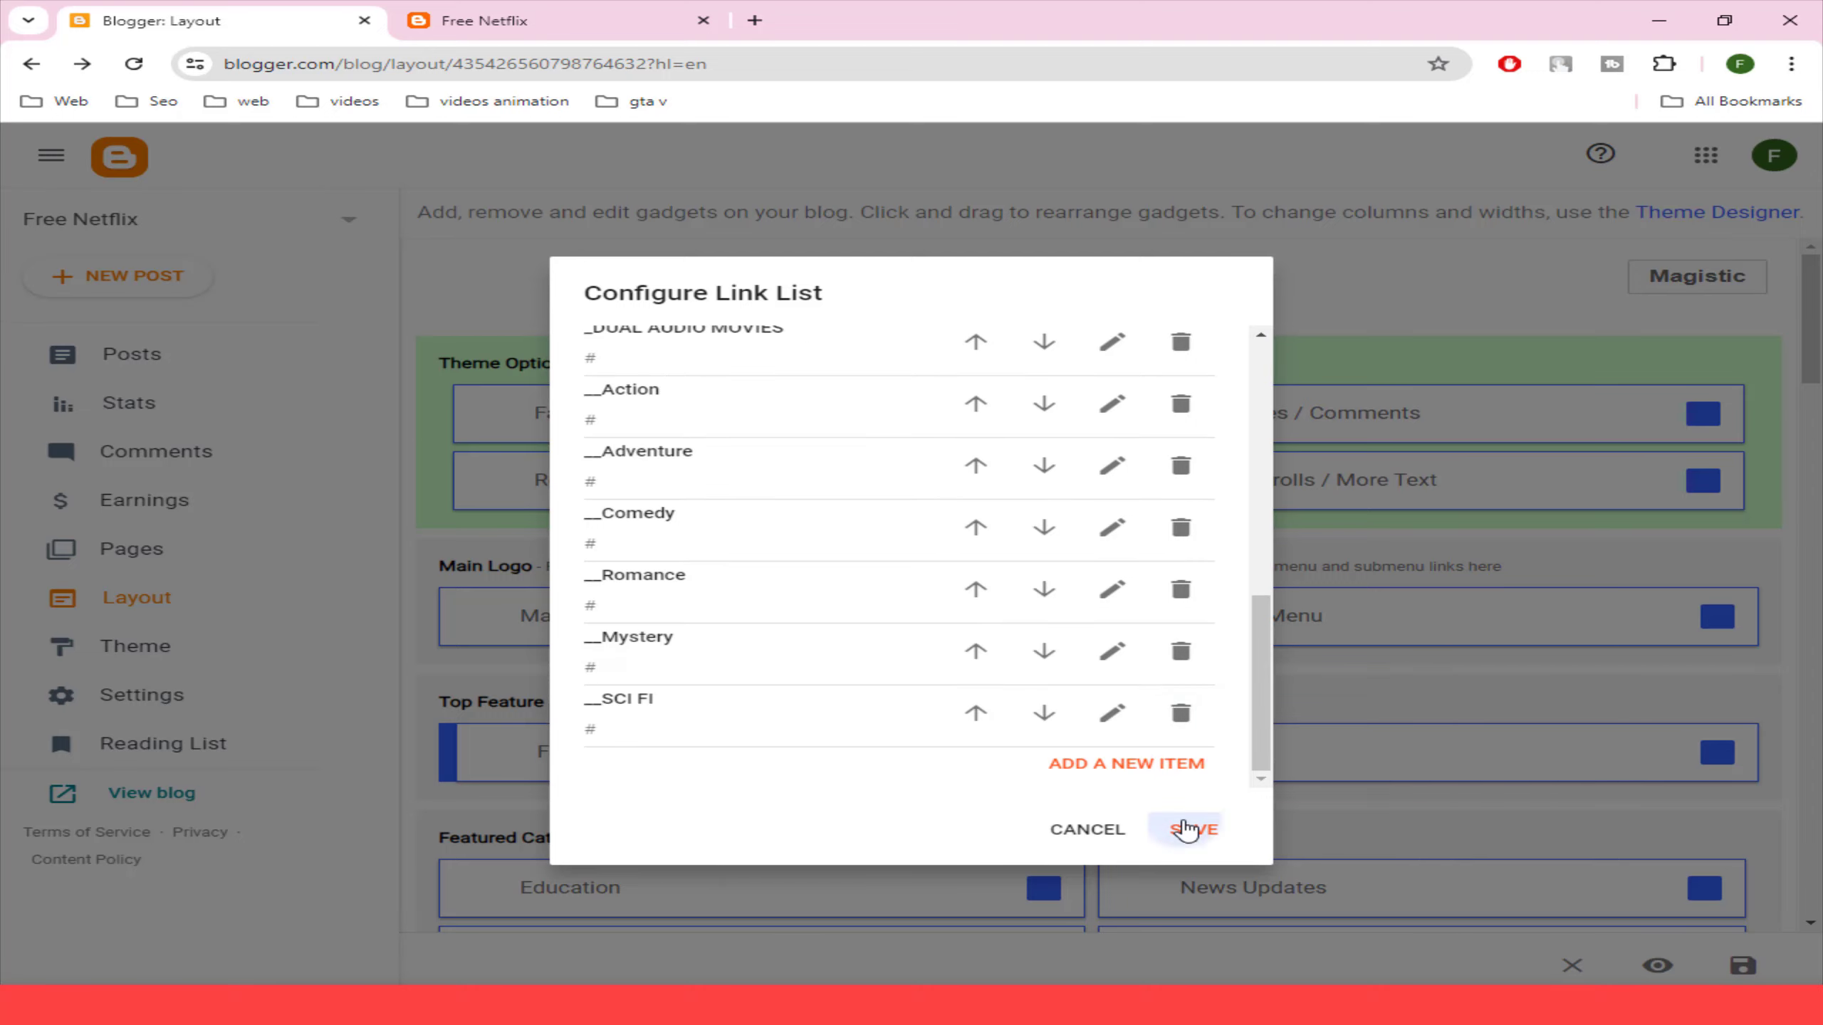
left_click(1187, 829)
- View the live blog's updated MOVIES menu and inspect the genre entries under DUAL AUDIO MOVIES
left_click(598, 21)
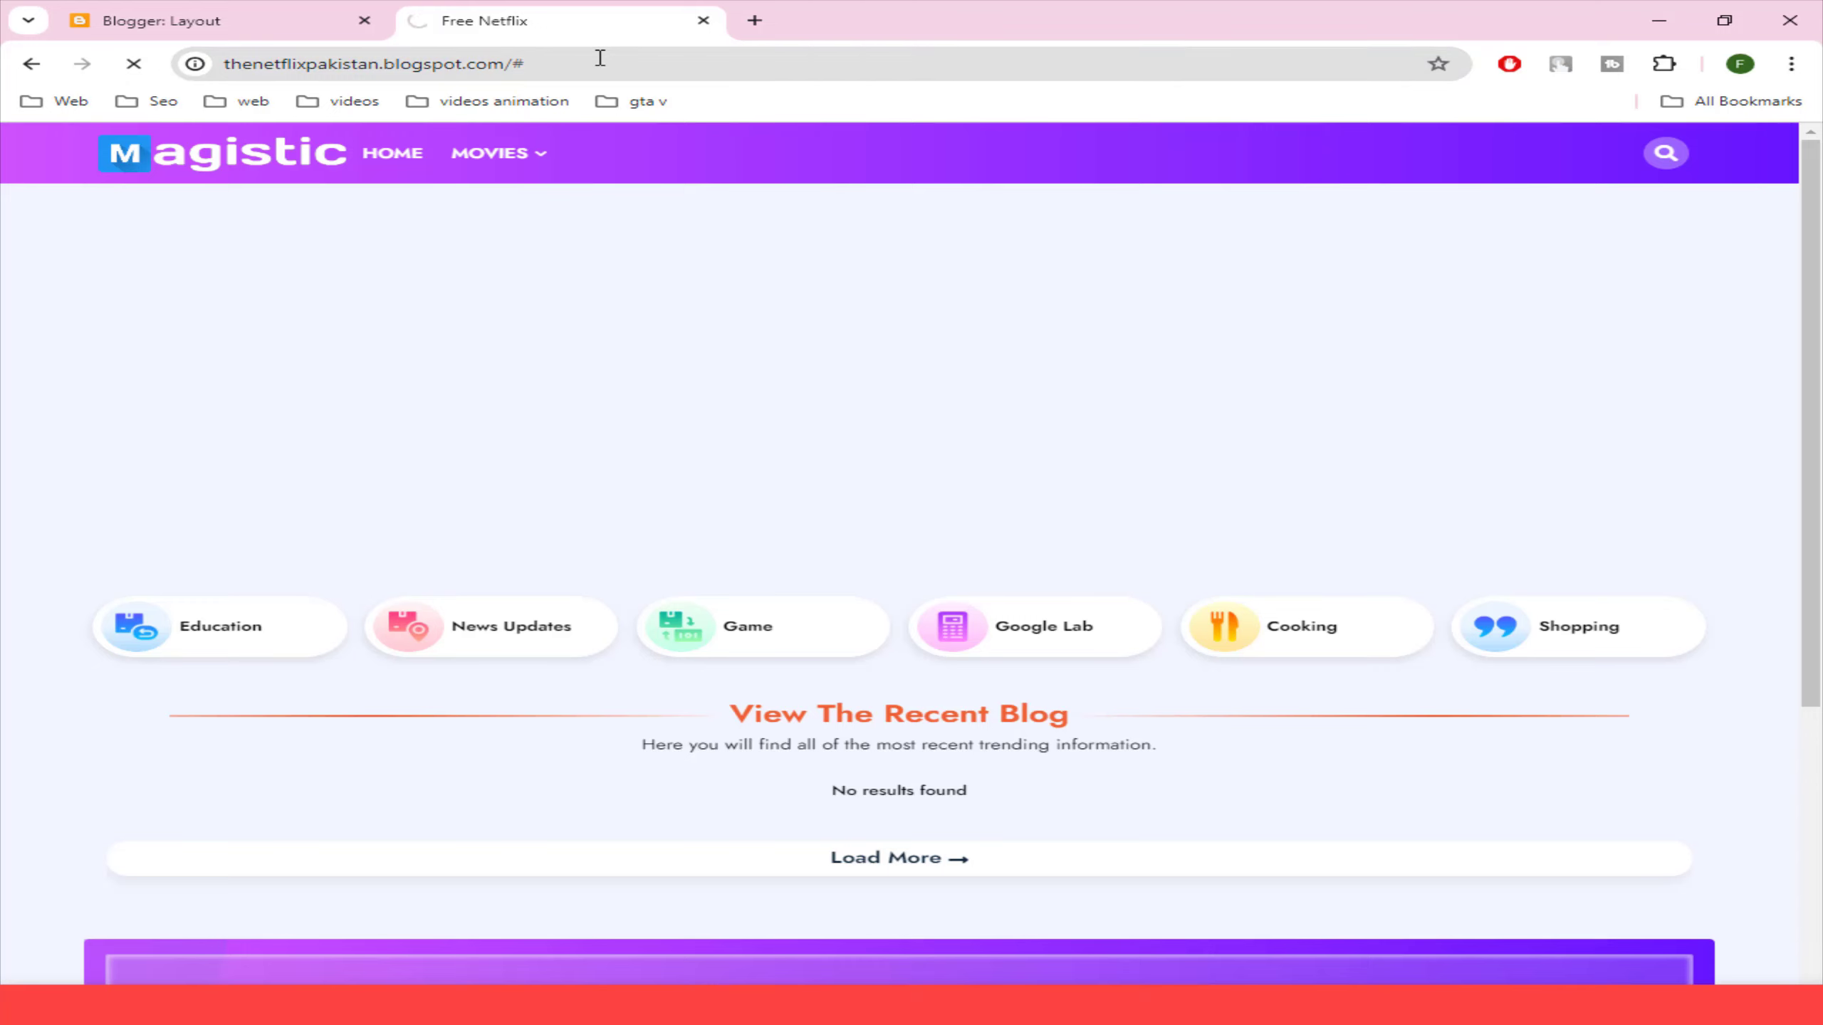
mouse_move(502, 153)
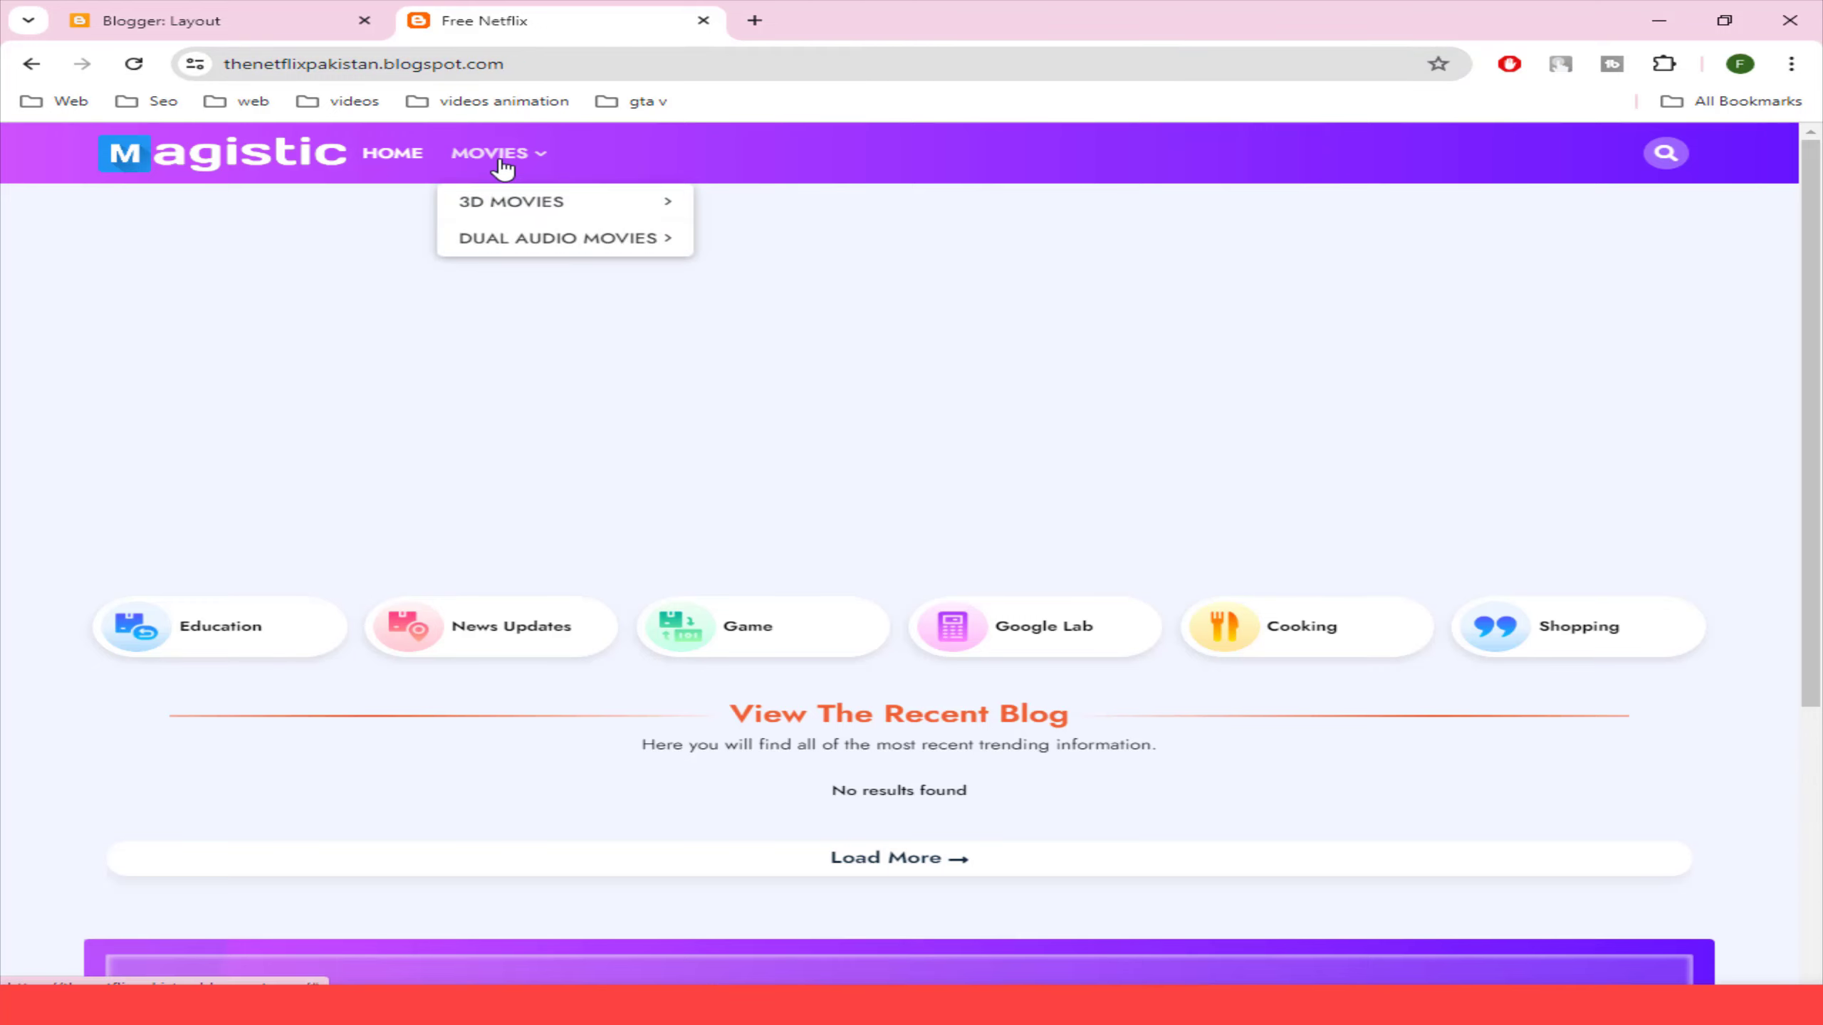
mouse_move(667, 201)
mouse_move(671, 238)
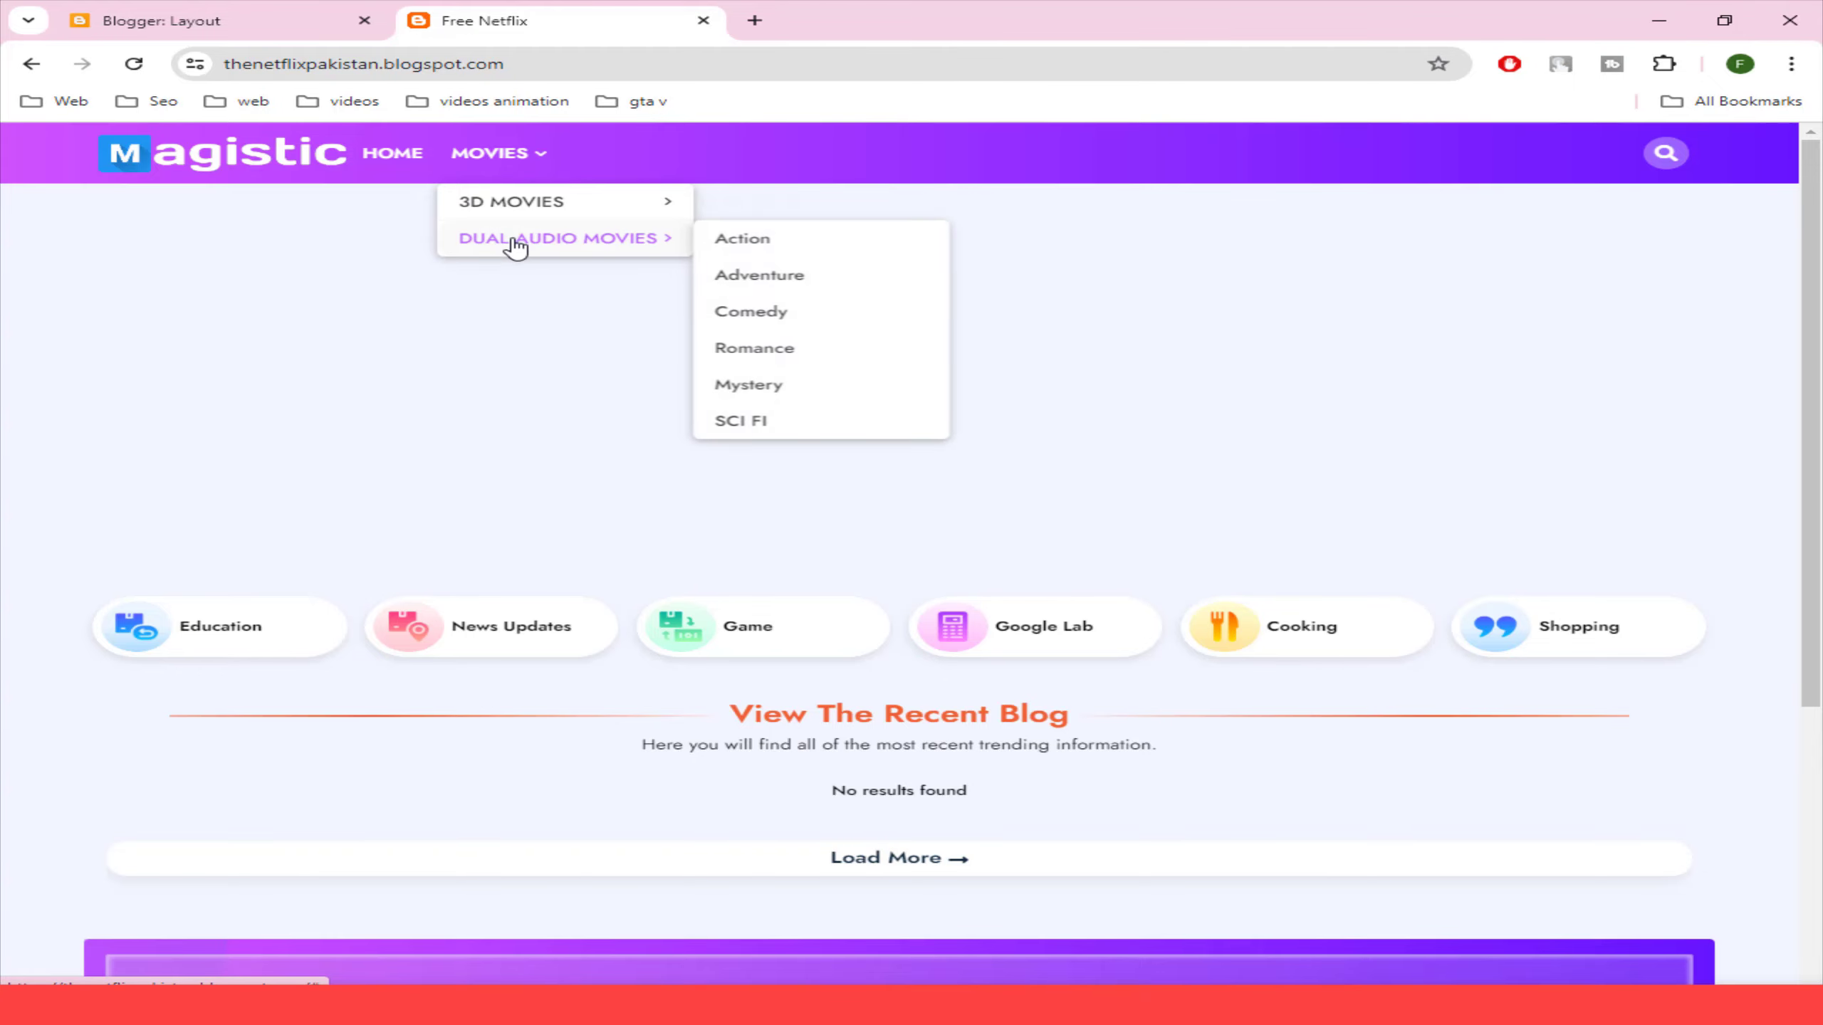
- Reopen the Main Menu gadget in Blogger and add a saved item named _ENGLISH MOVIES with site URL #
left_click(255, 29)
left_click(1717, 617)
scroll(772, 521, "down", 10)
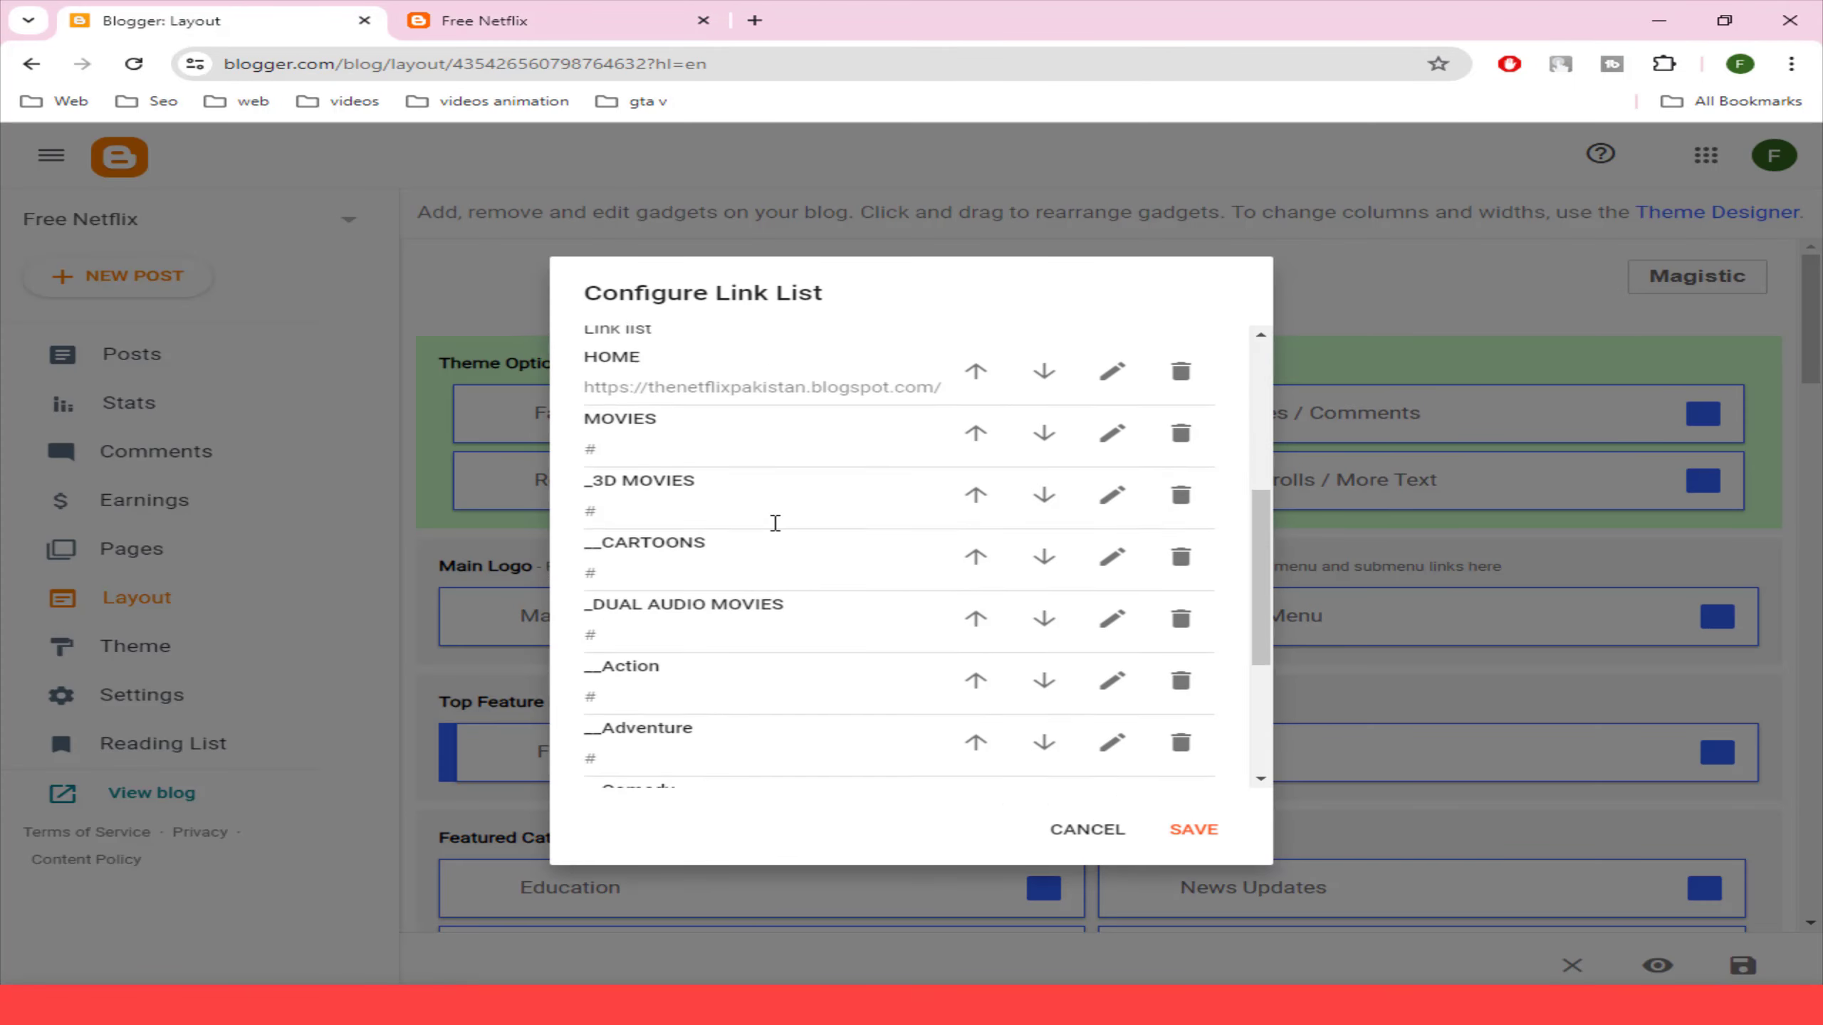
left_click(1073, 764)
left_click(654, 595)
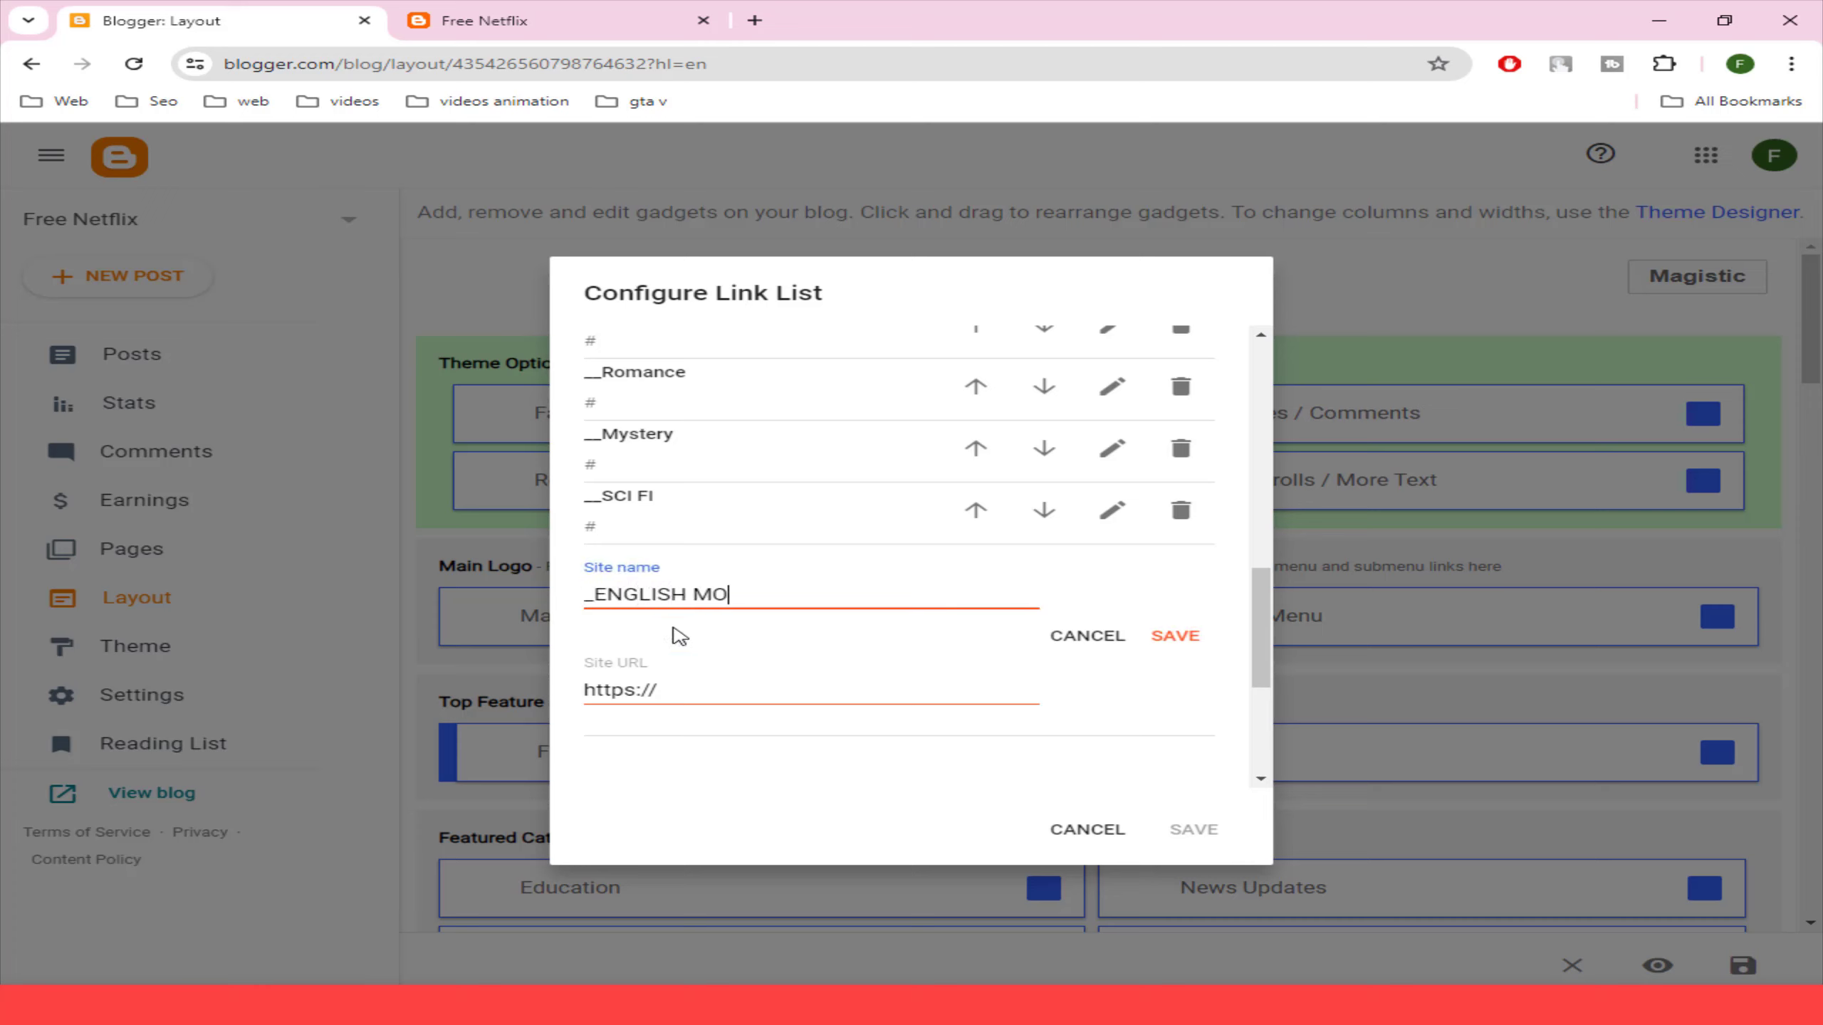
left_click_drag(664, 691, 577, 702)
key("BackSpace")
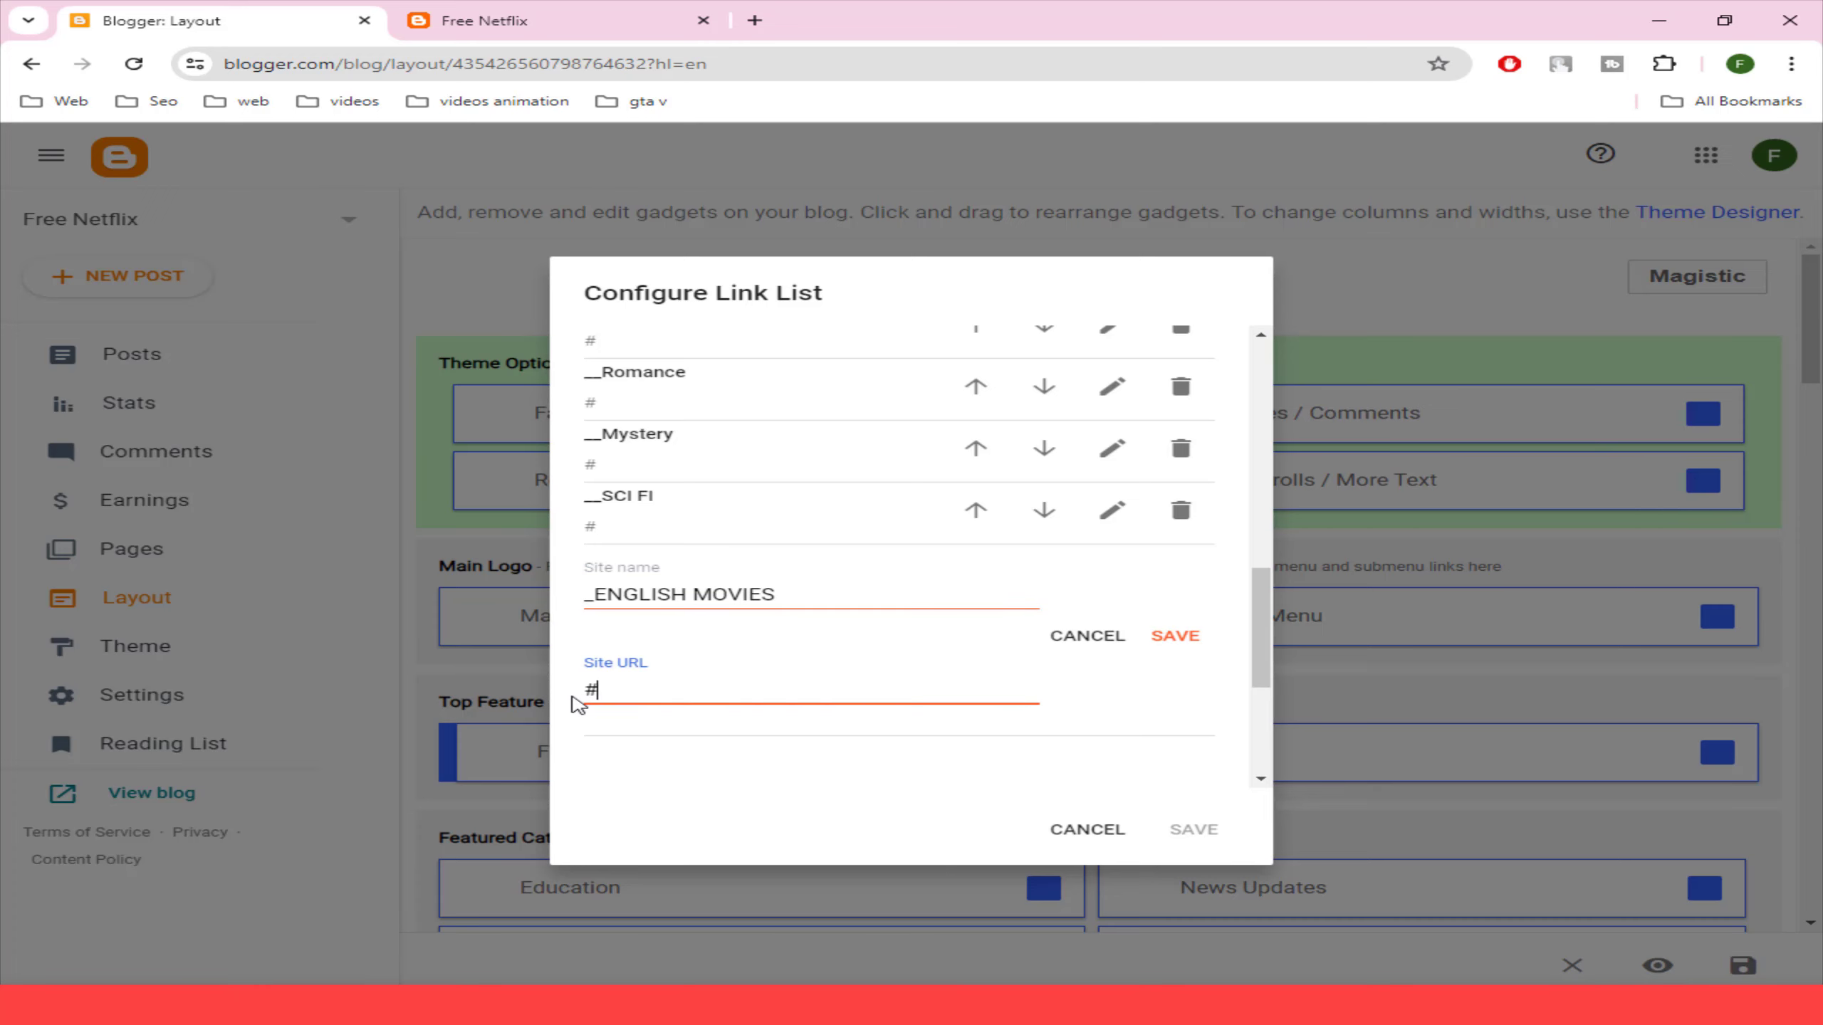
left_click(1174, 636)
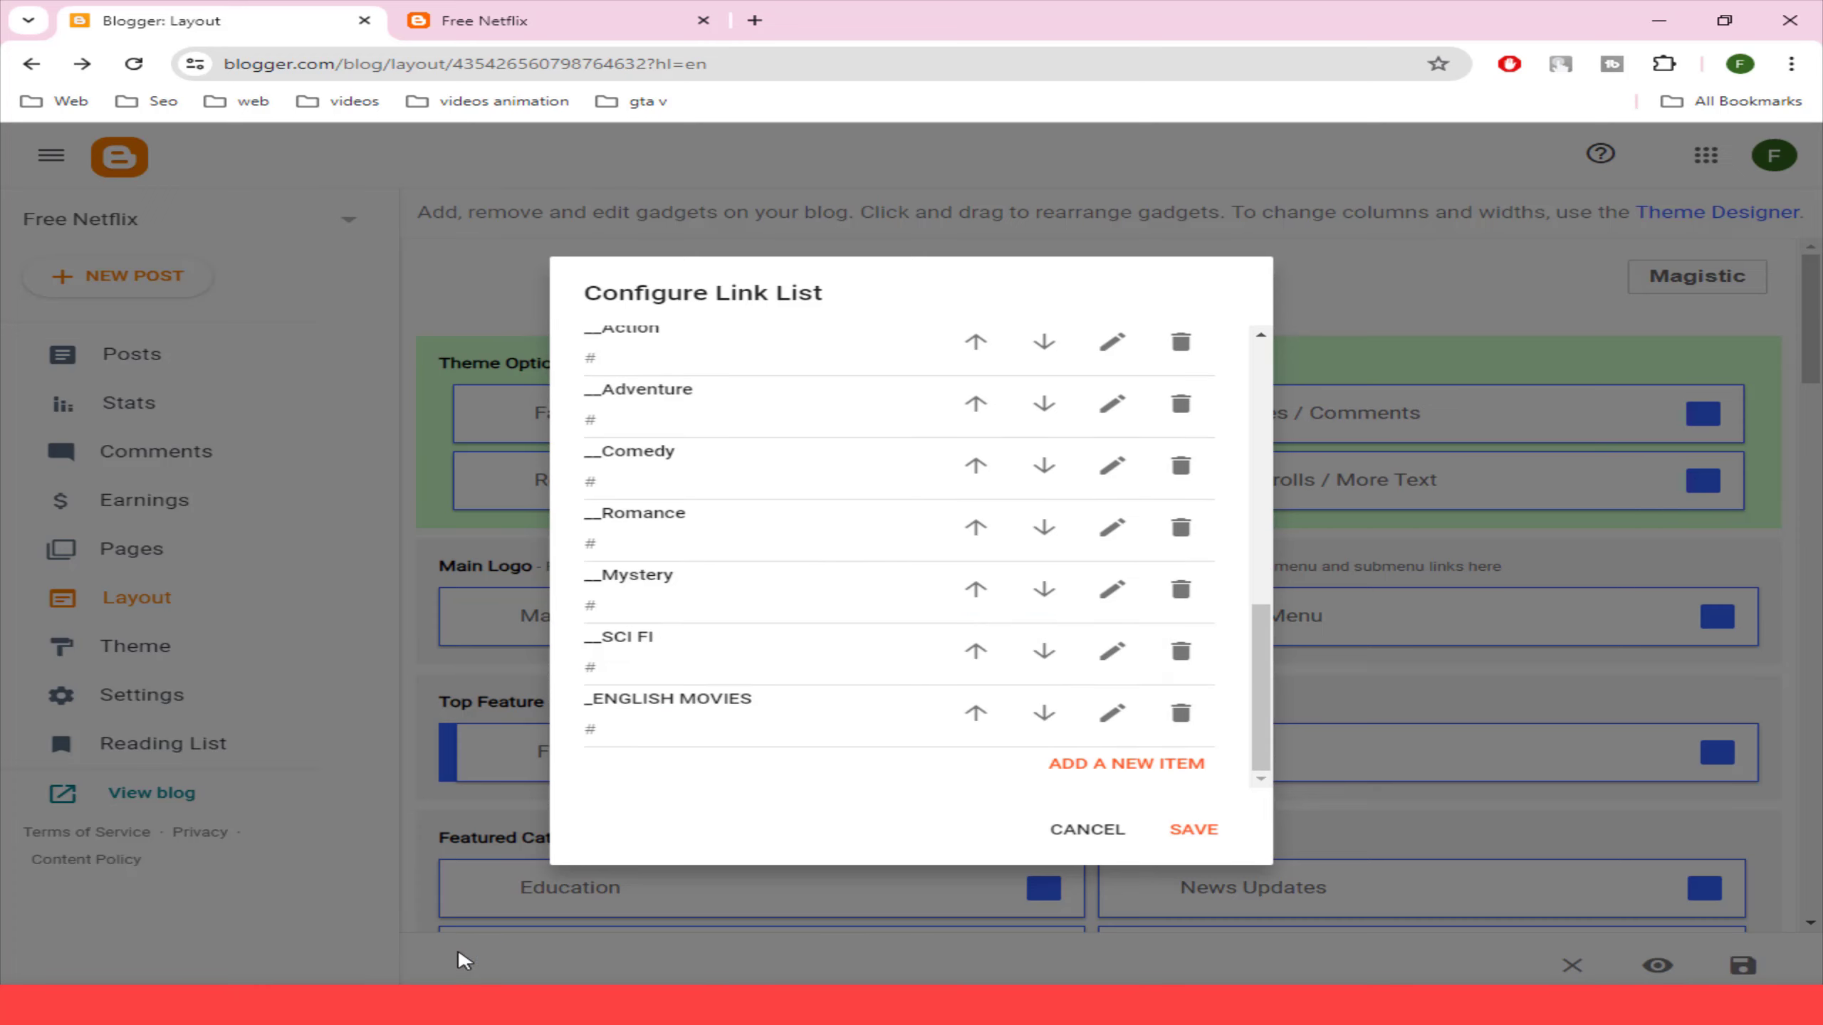
- Switch to the WordPad document, copy the word Action under ENGLISH MOVIES, and return to the Blogger link list
key("alt+Tab")
scroll(522, 718, "down", 5)
scroll(541, 712, "up", 5)
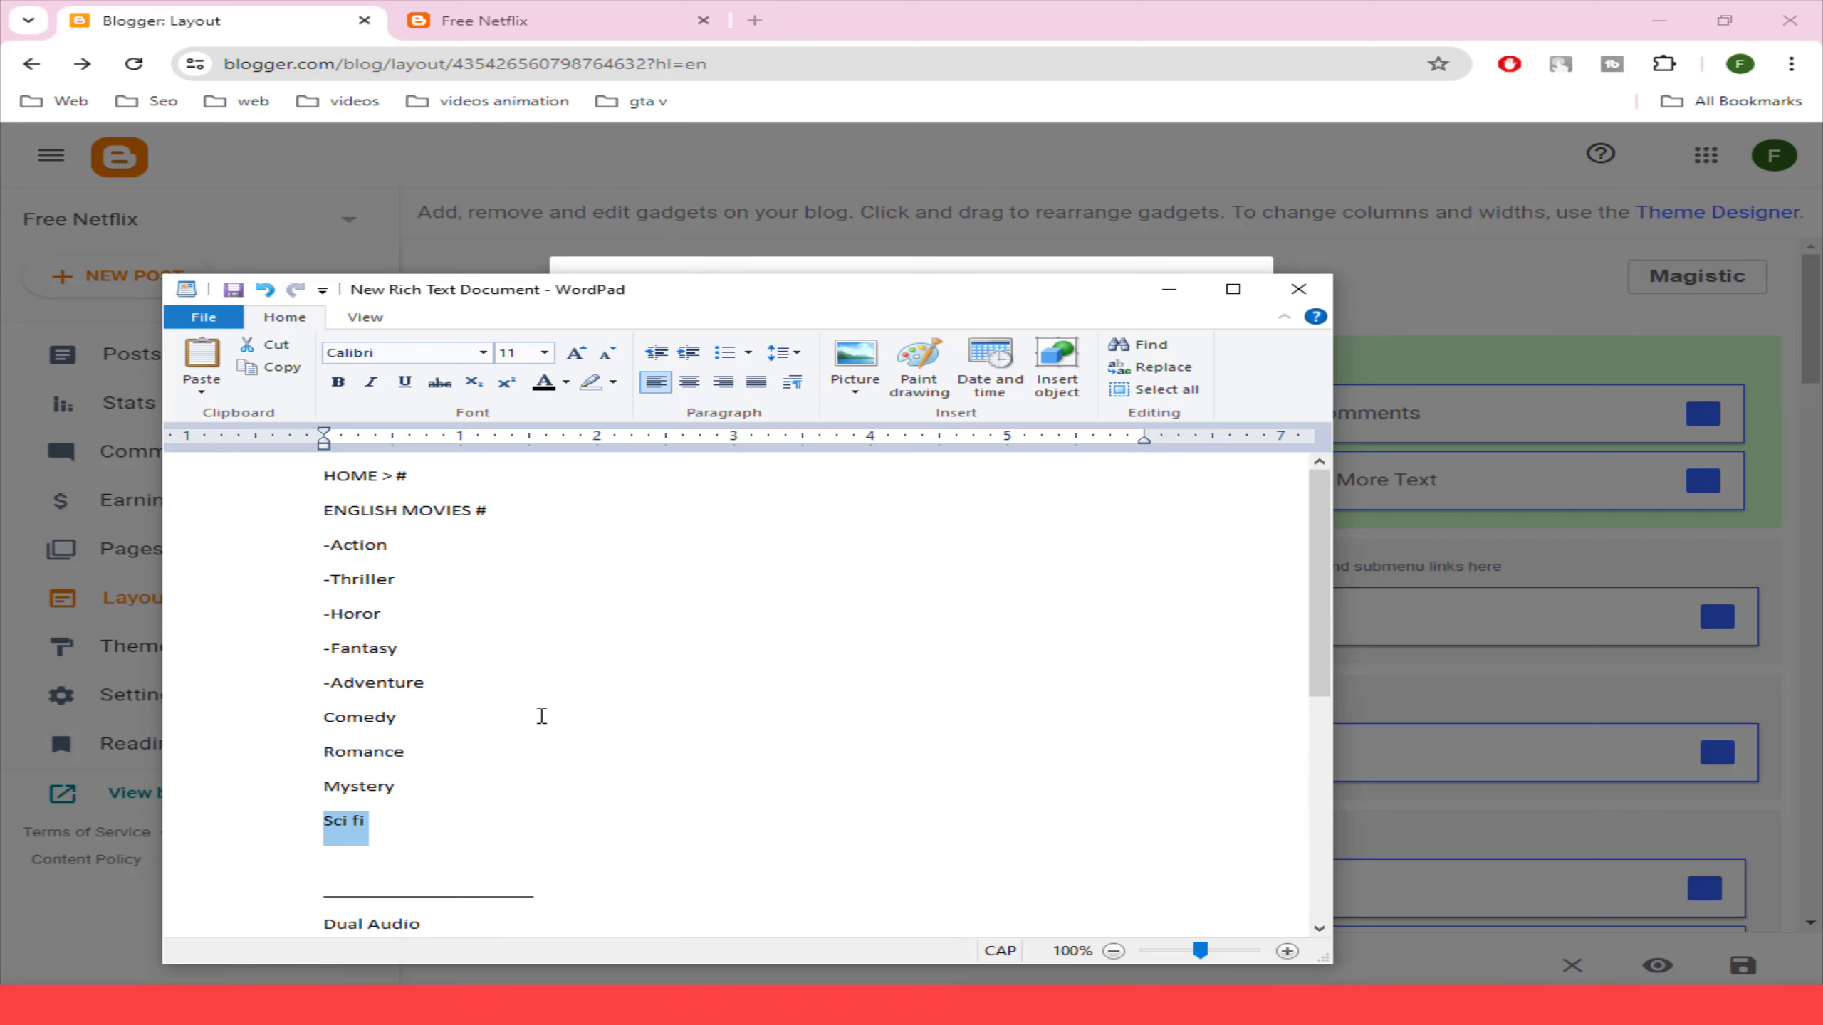
double_click(337, 544)
left_click(514, 36)
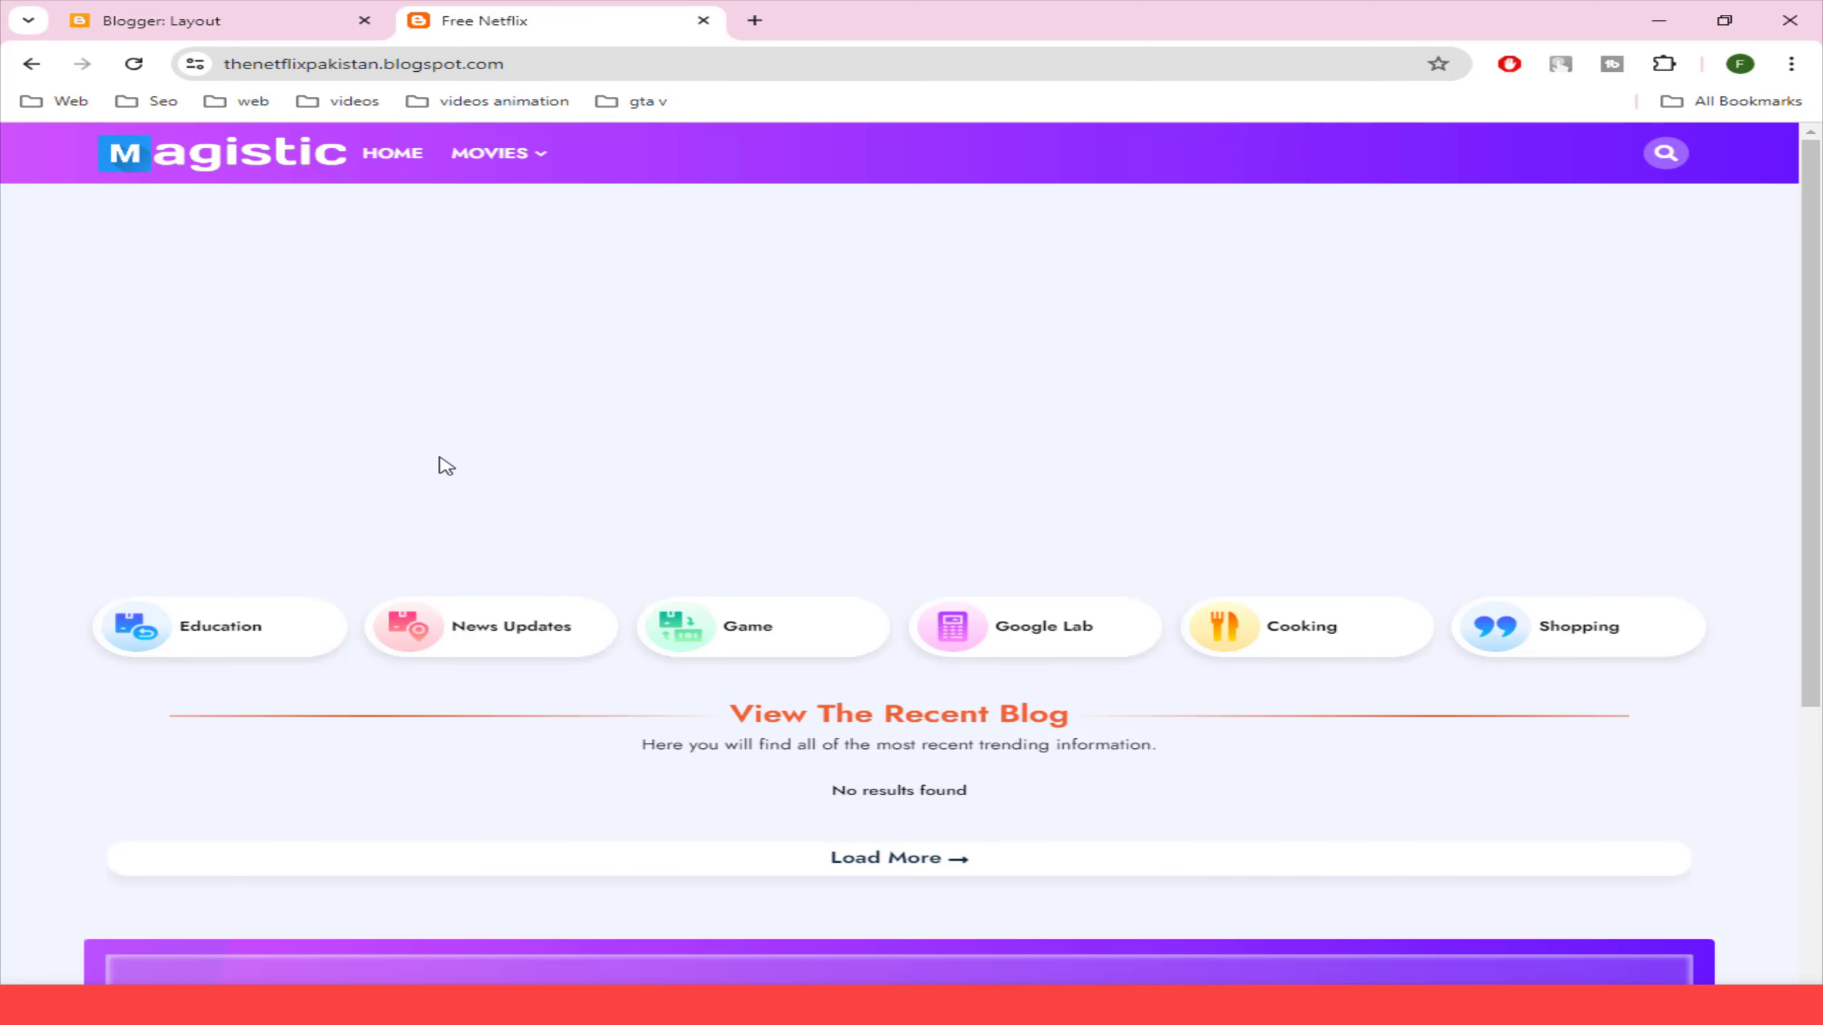
left_click(252, 35)
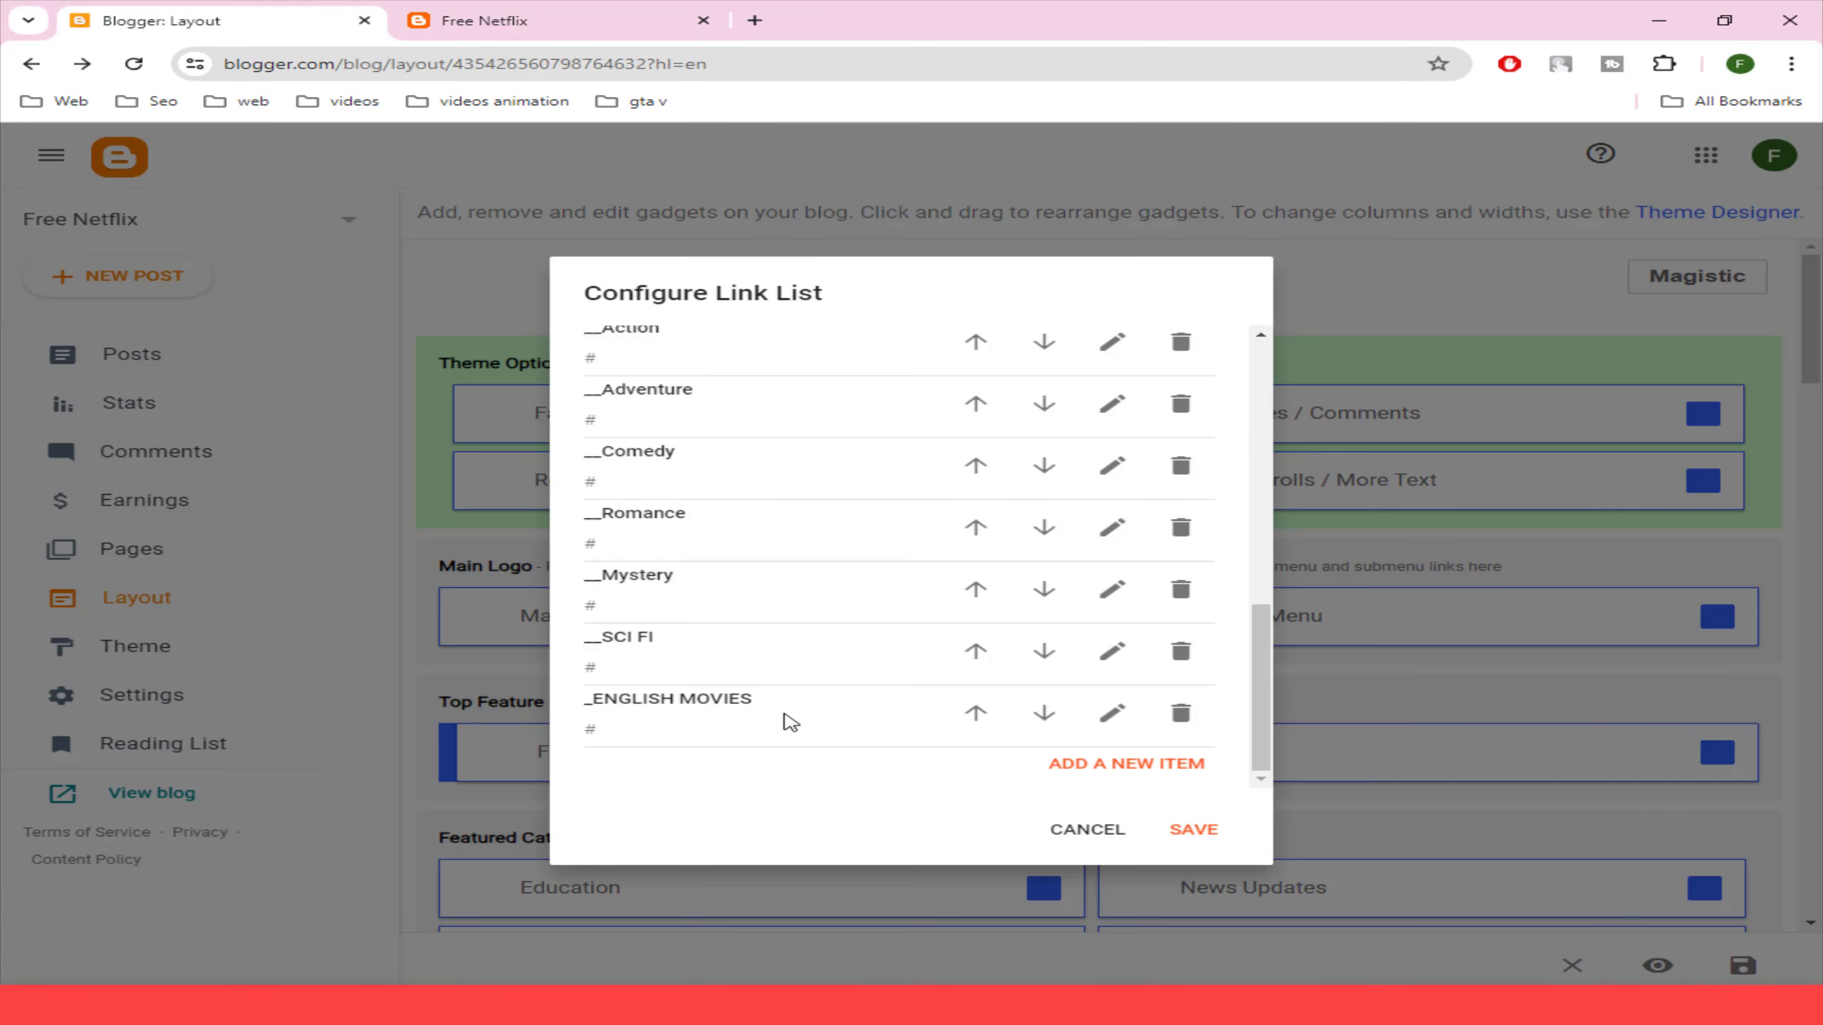
- Add an item named __Action with site URL # below _ENGLISH MOVIES, and save the item and the Main Menu gadget
left_click(1114, 769)
left_click(652, 589)
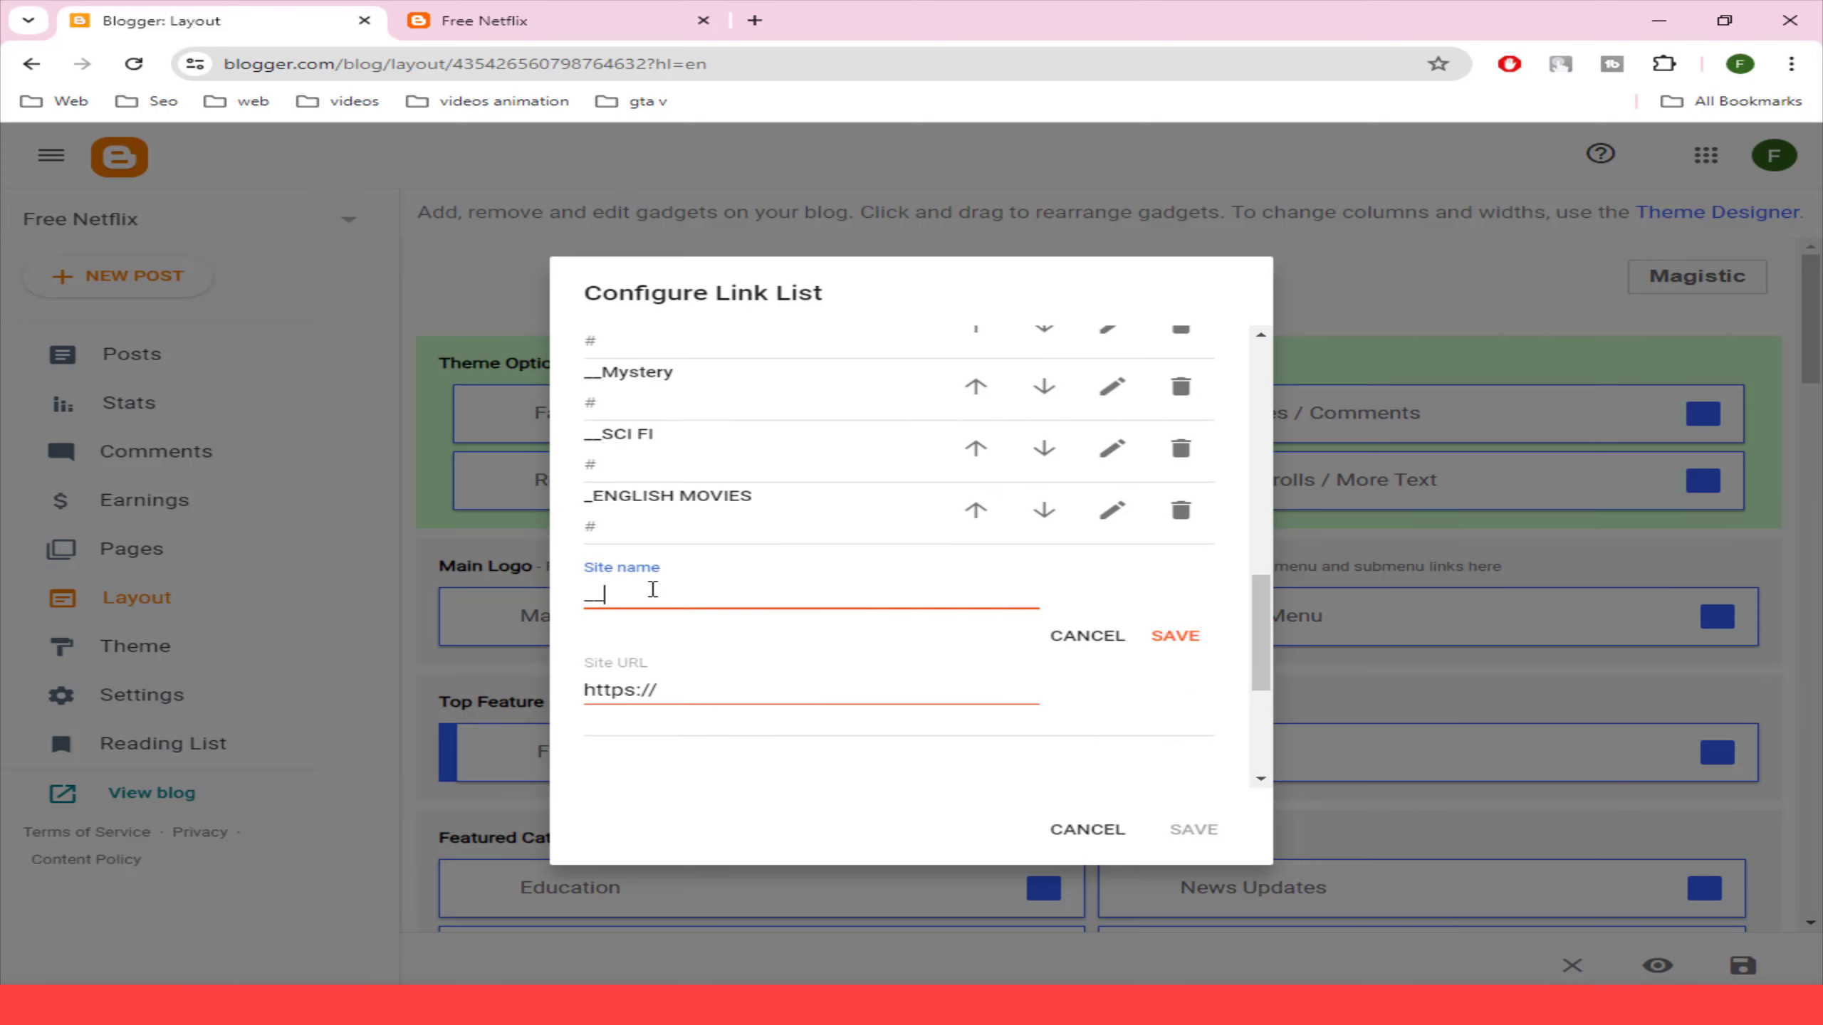
type("__Action")
left_click_drag(685, 688, 567, 698)
type("#")
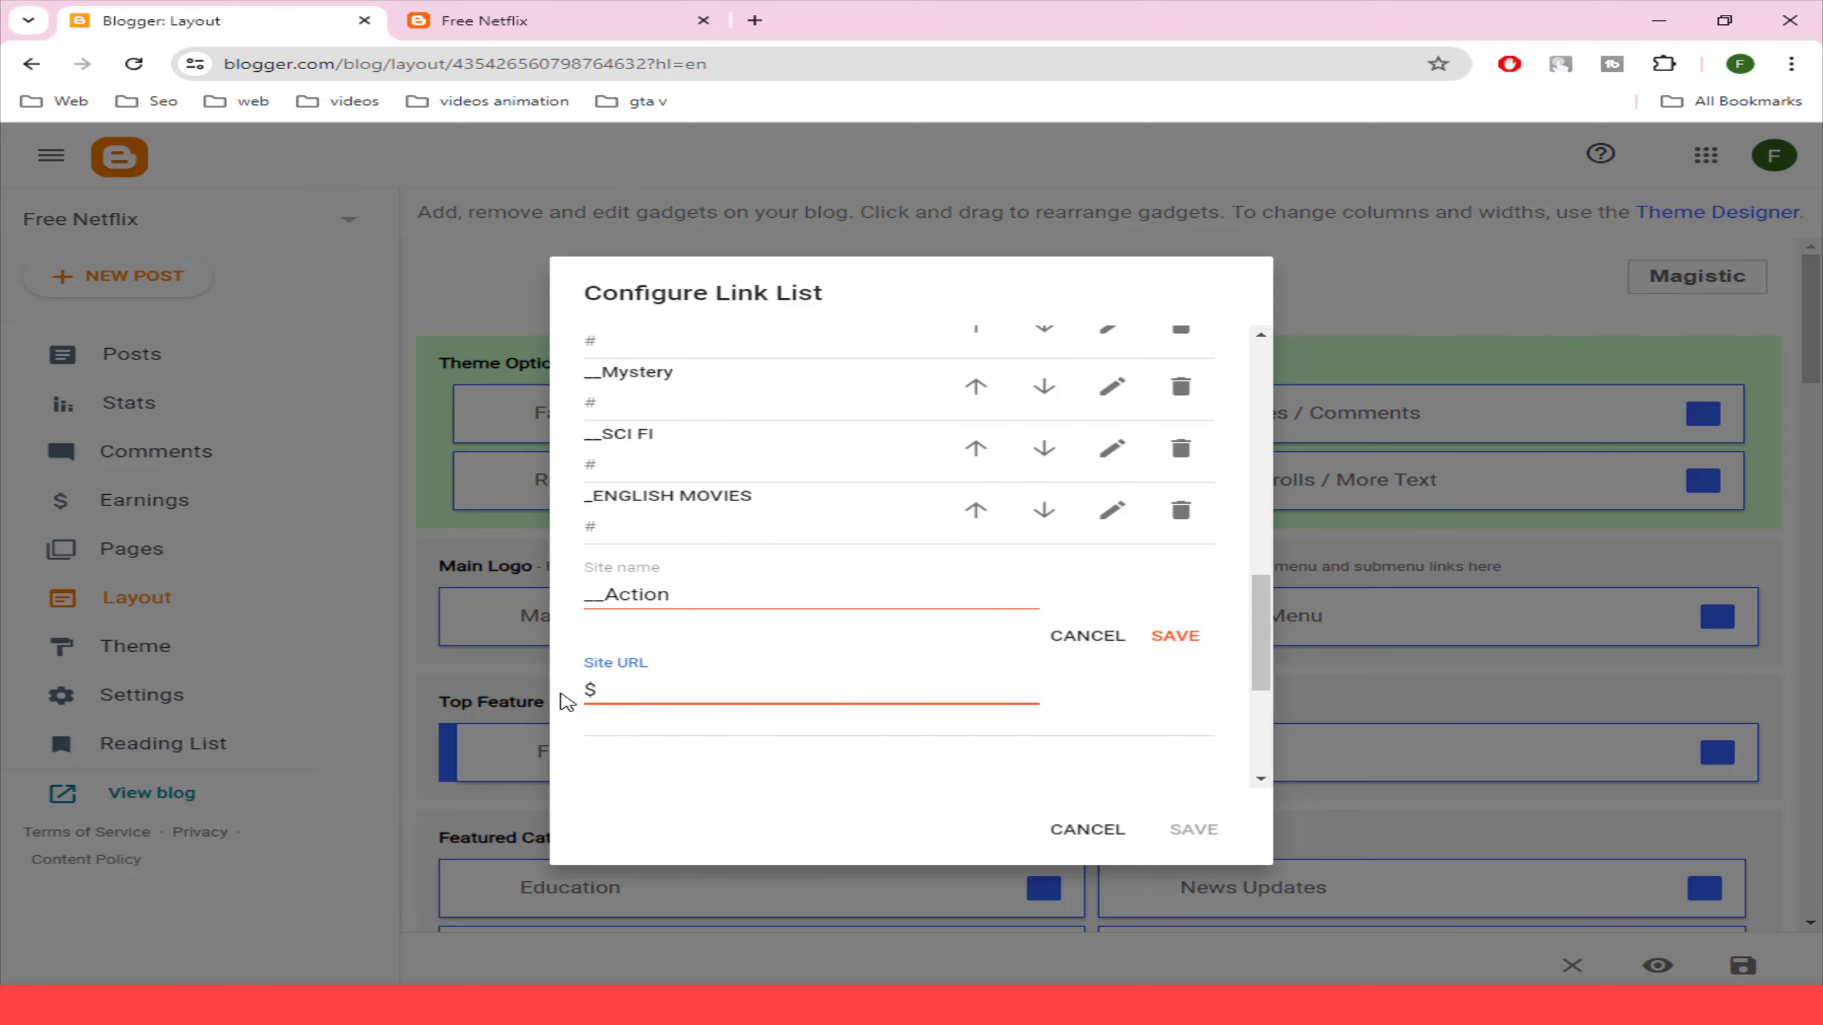
left_click(1175, 637)
left_click(1205, 832)
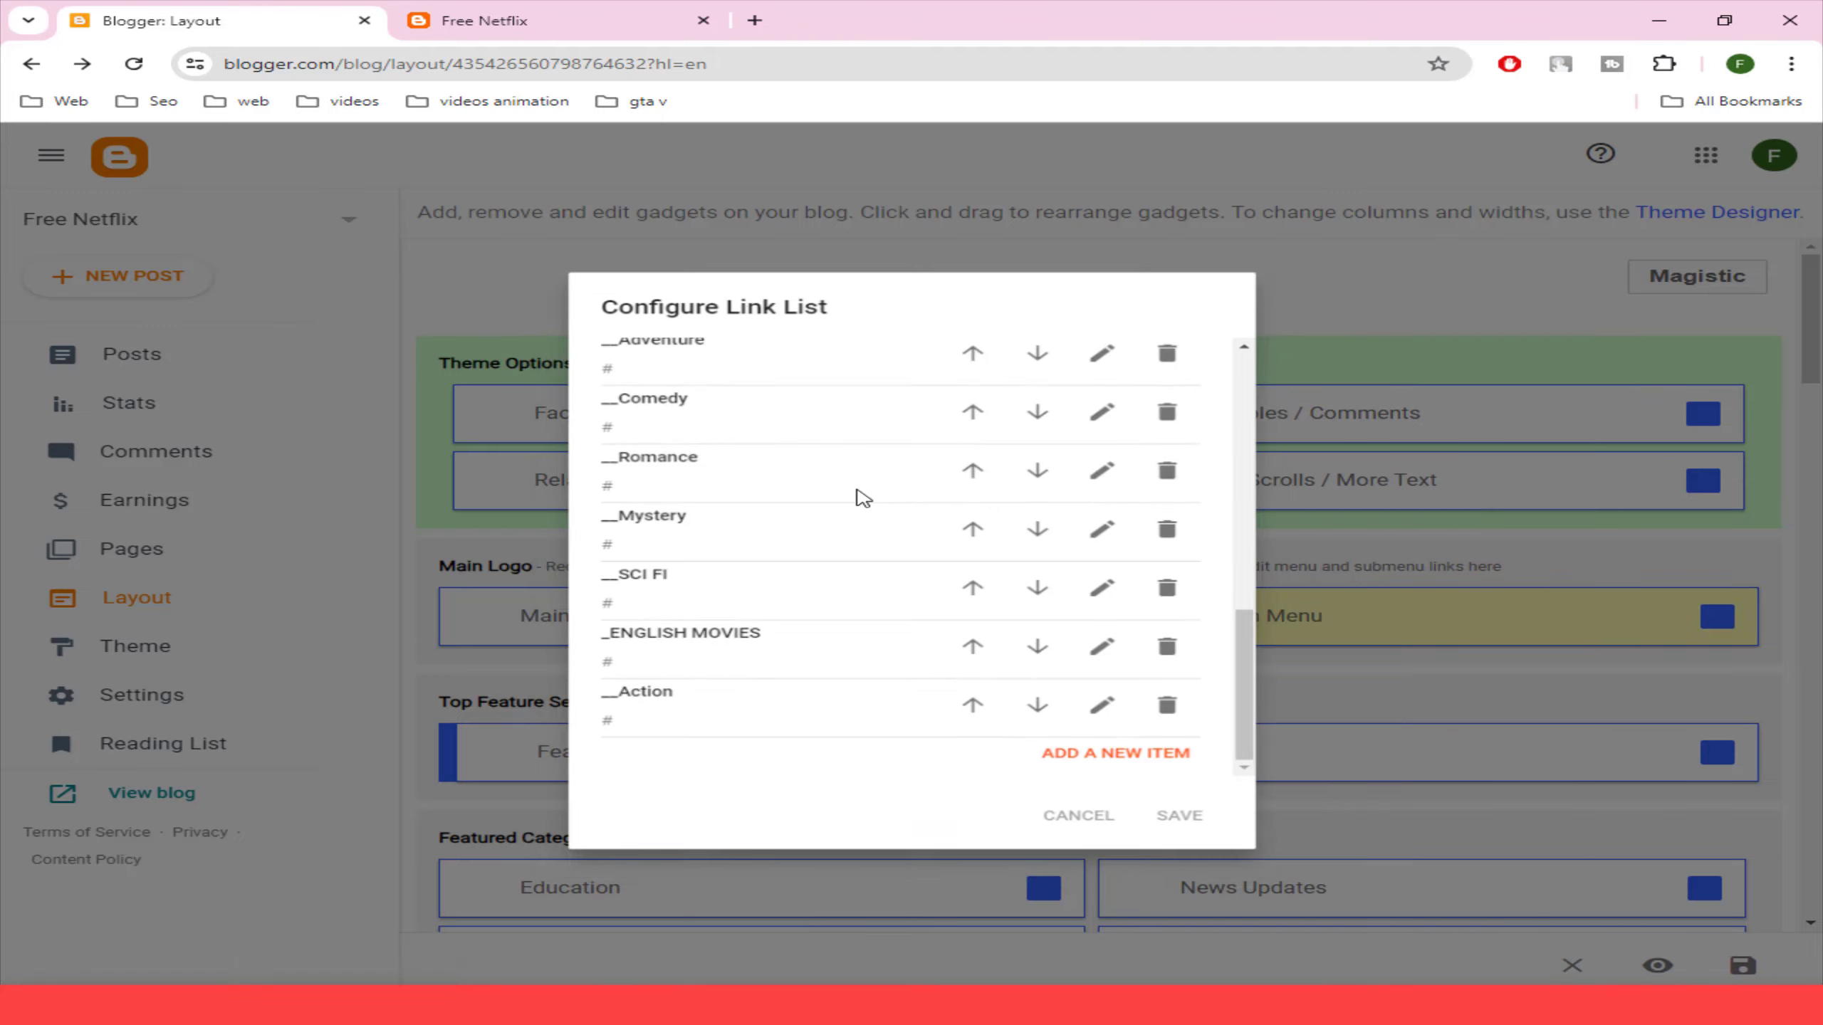
- Reload the live blog and inspect the ENGLISH MOVIES submenu under MOVIES
left_click(531, 22)
key("F5")
mouse_move(497, 153)
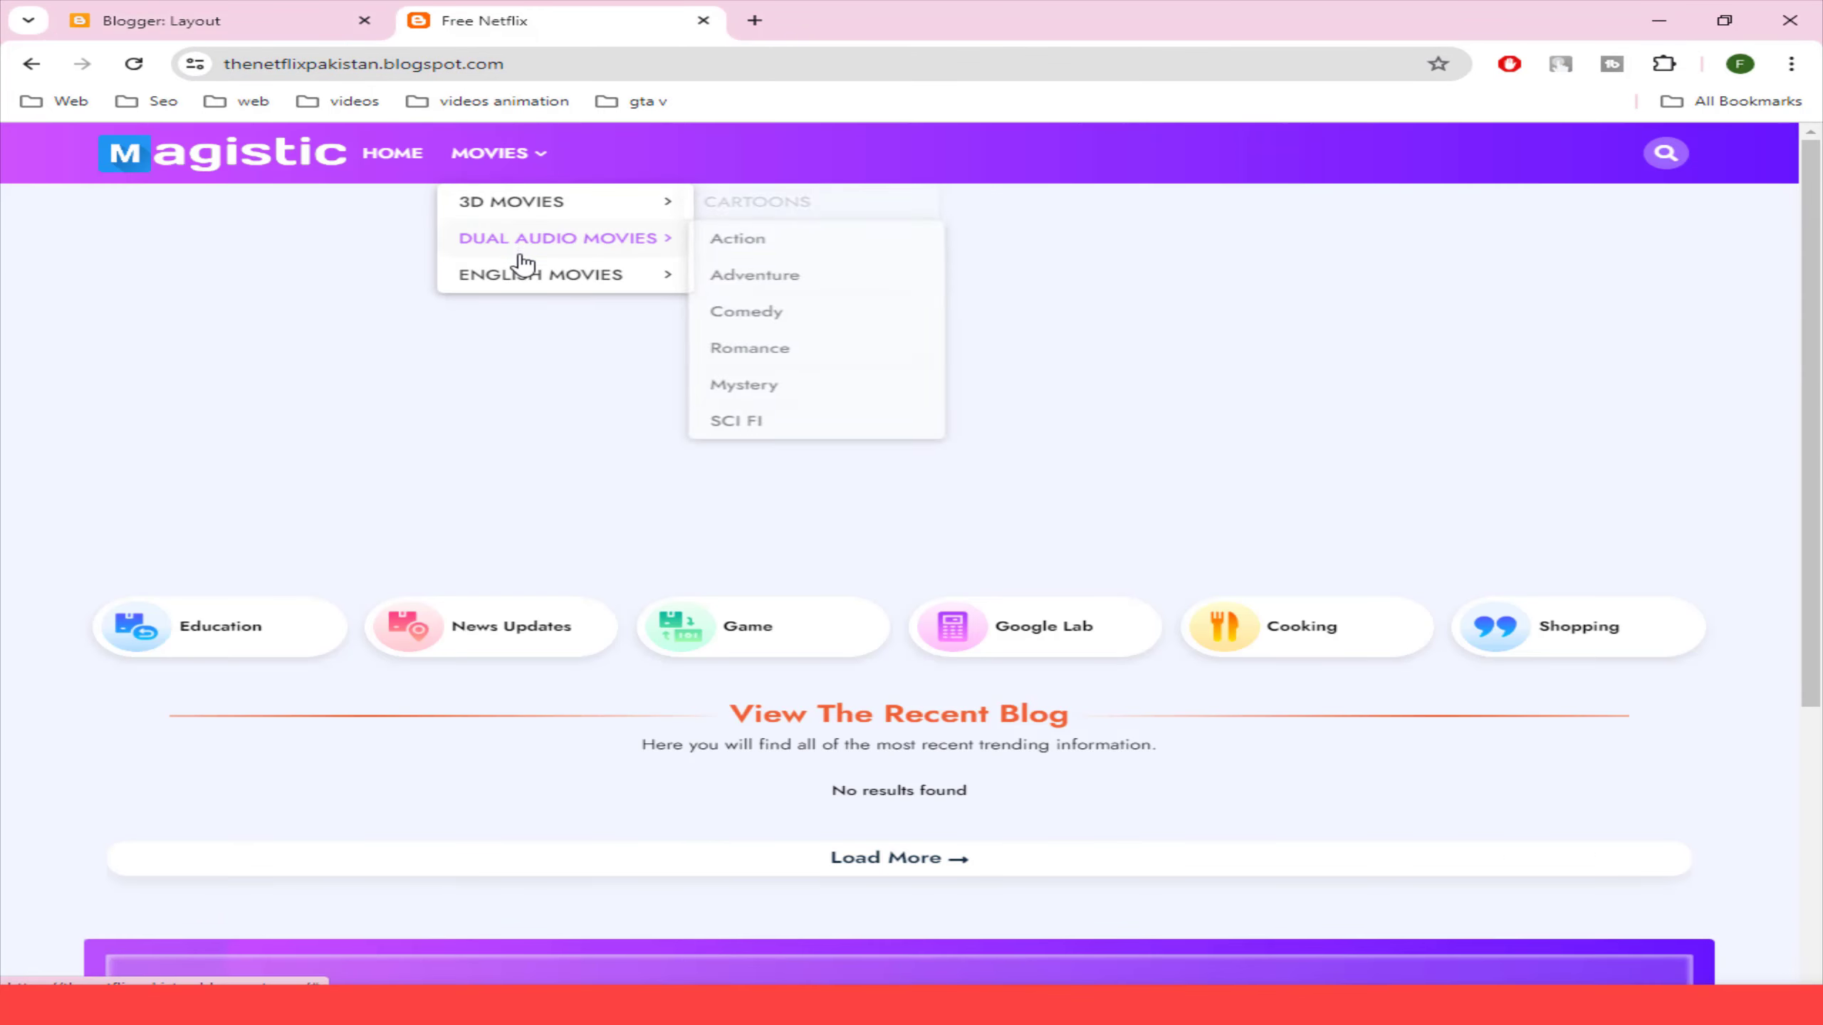
mouse_move(551, 281)
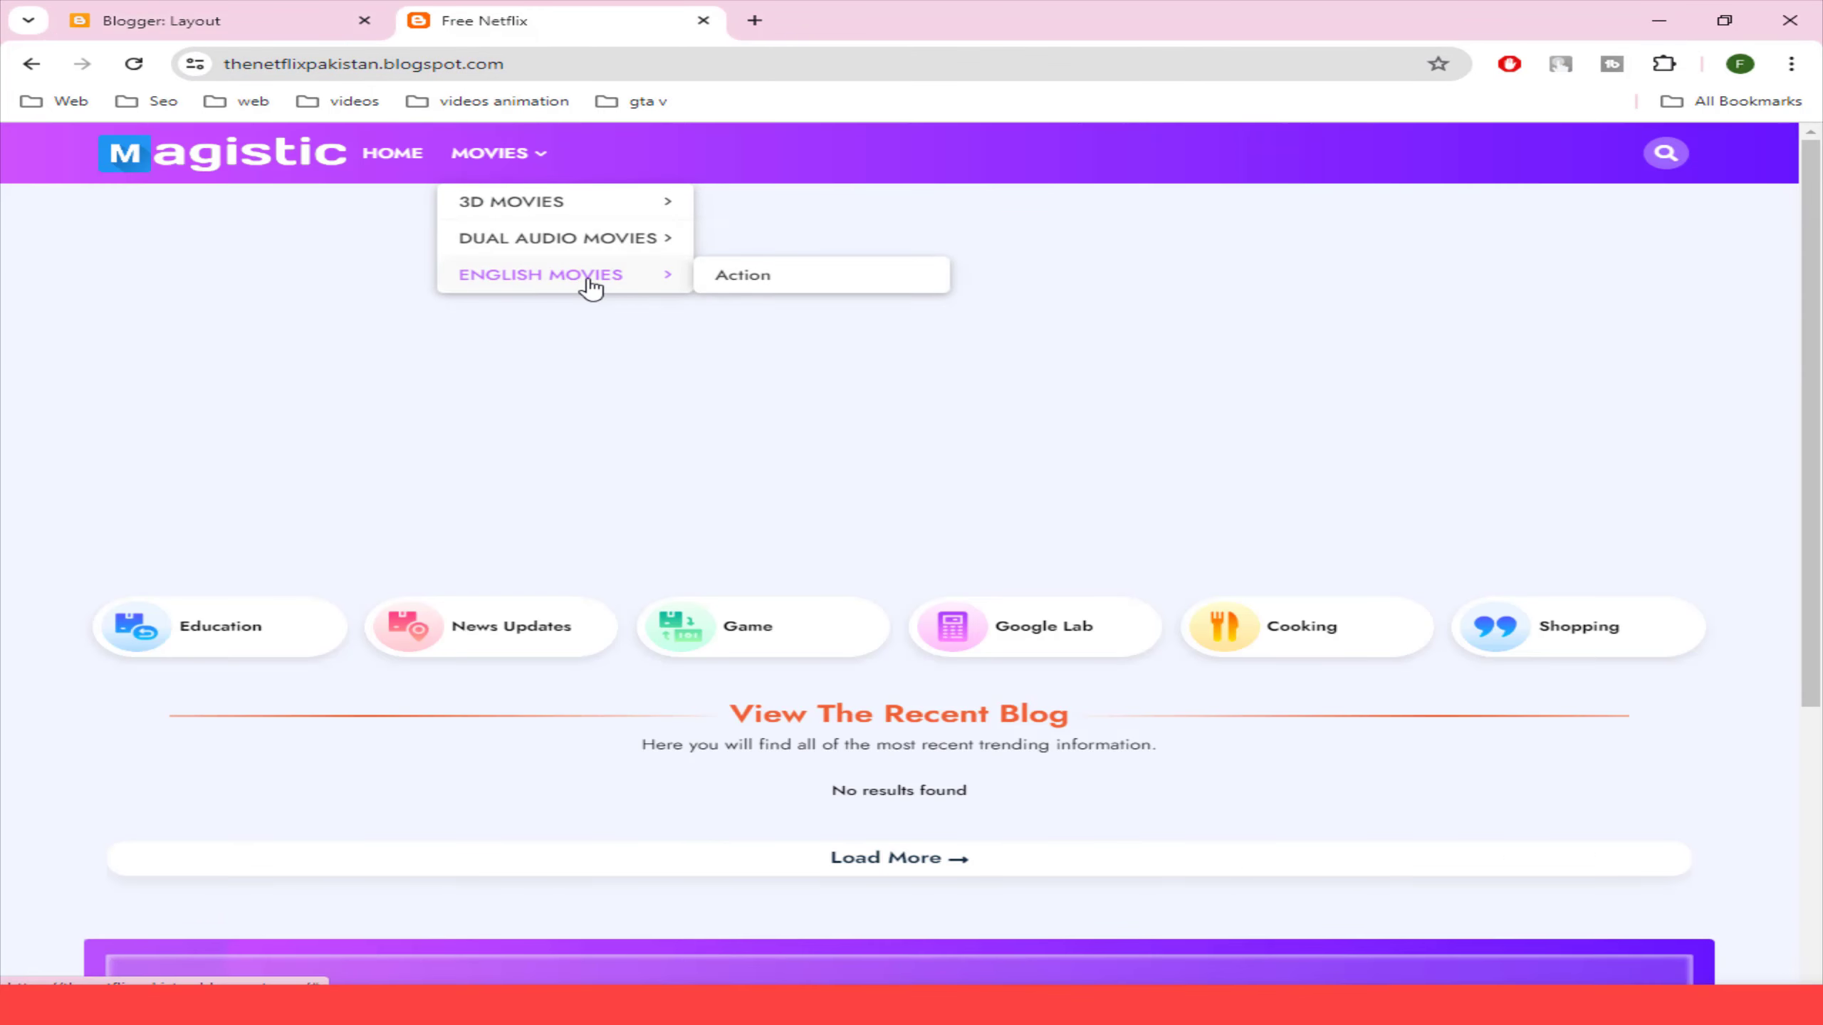